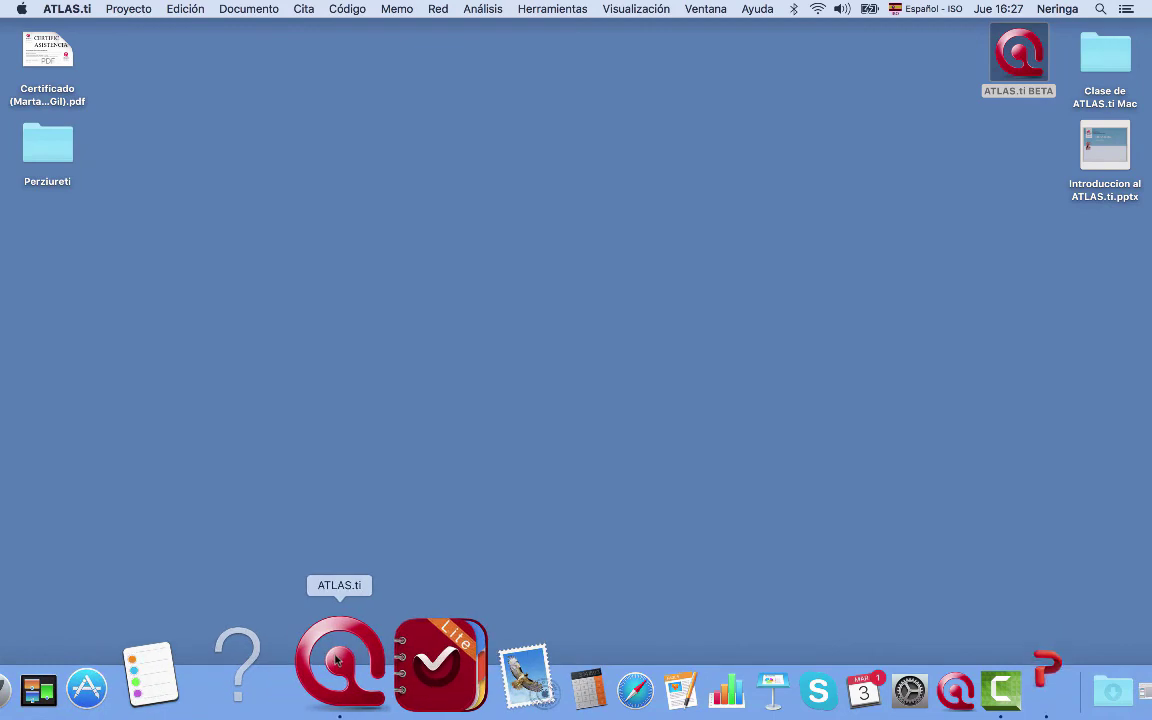
- Bring up the ATLAS.ti welcome window and move it towards the upper left of the desktop
left_click(337, 660)
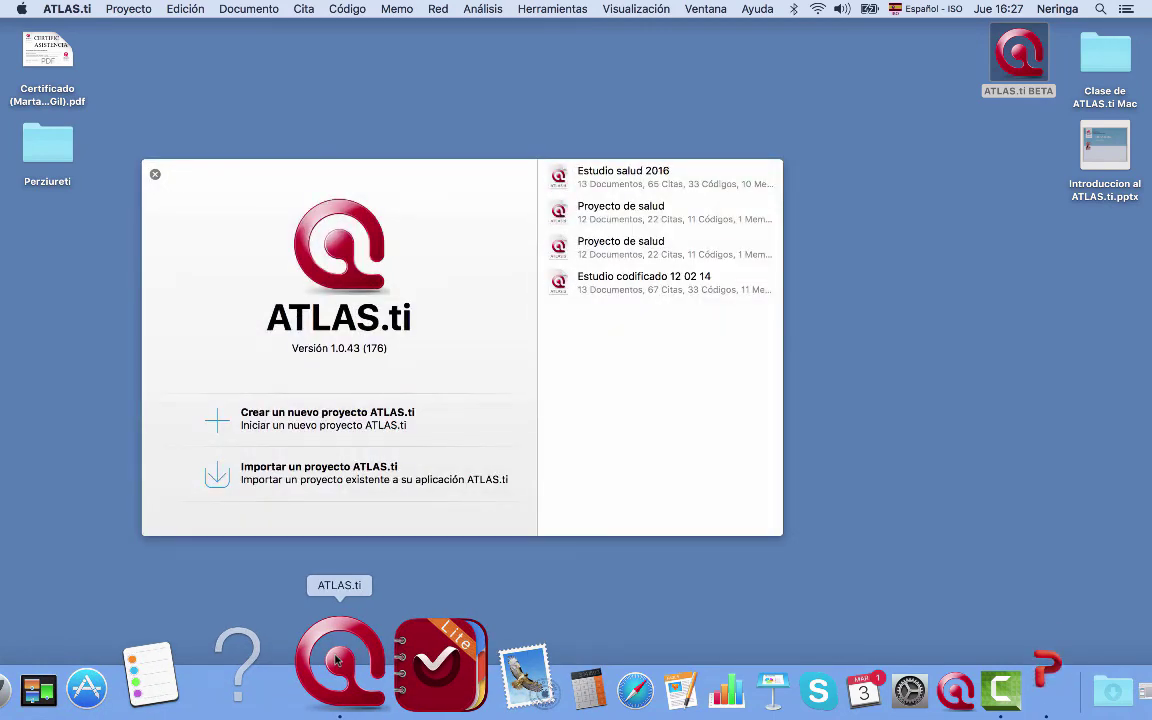
left_click_drag(429, 206, 424, 108)
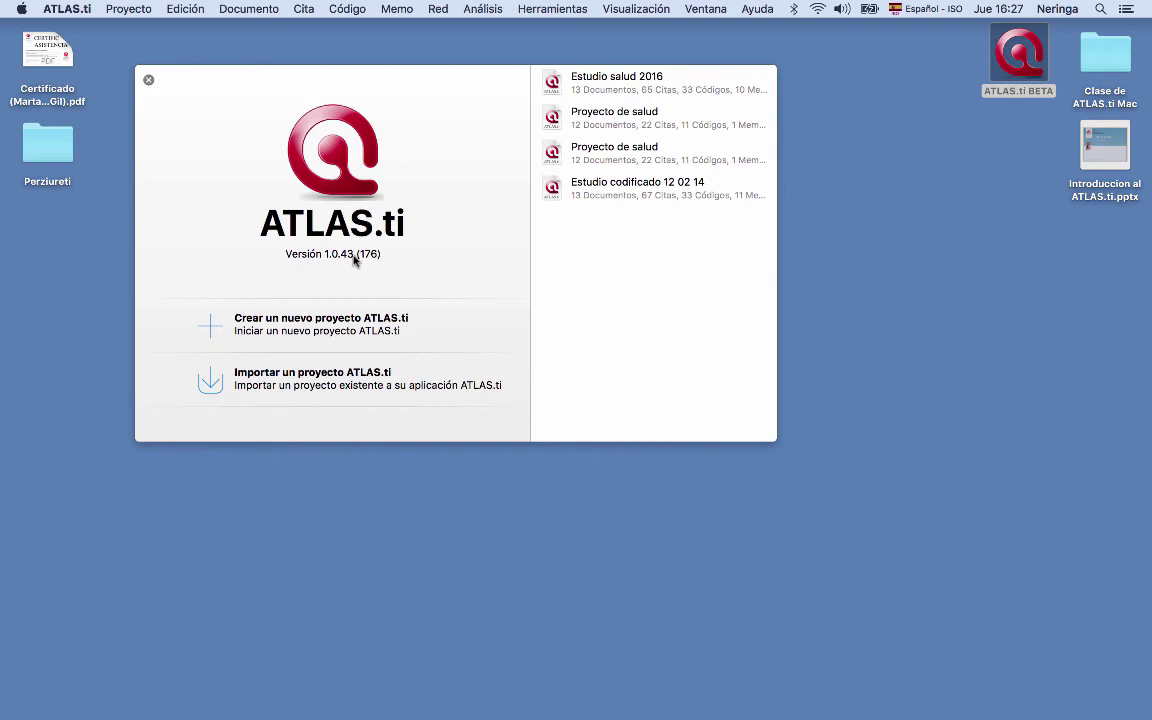
left_click_drag(260, 96, 218, 57)
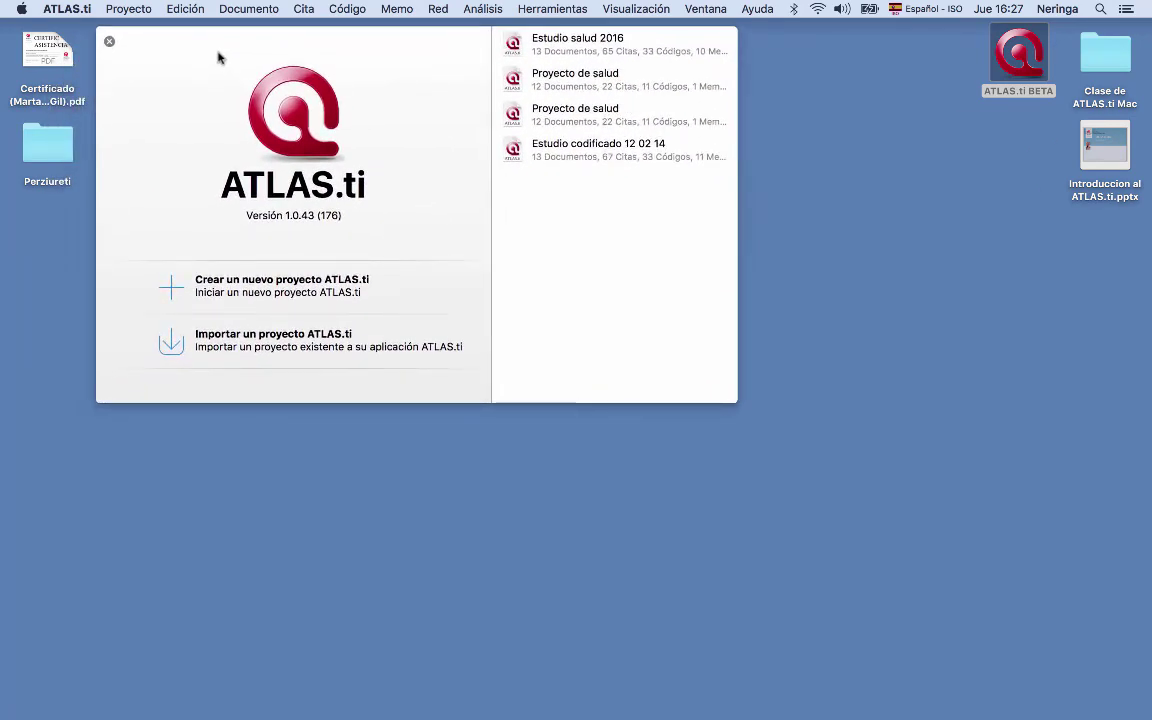
- Check for ATLAS.ti updates and dismiss the resulting notice
left_click(68, 9)
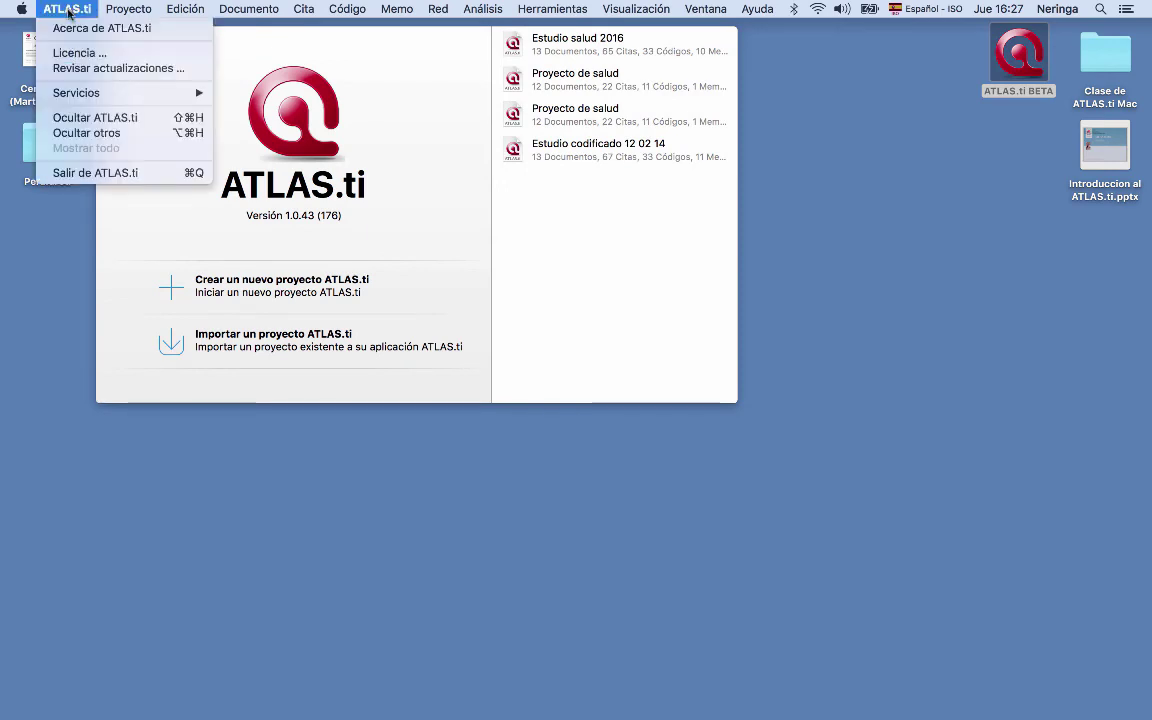
left_click(118, 69)
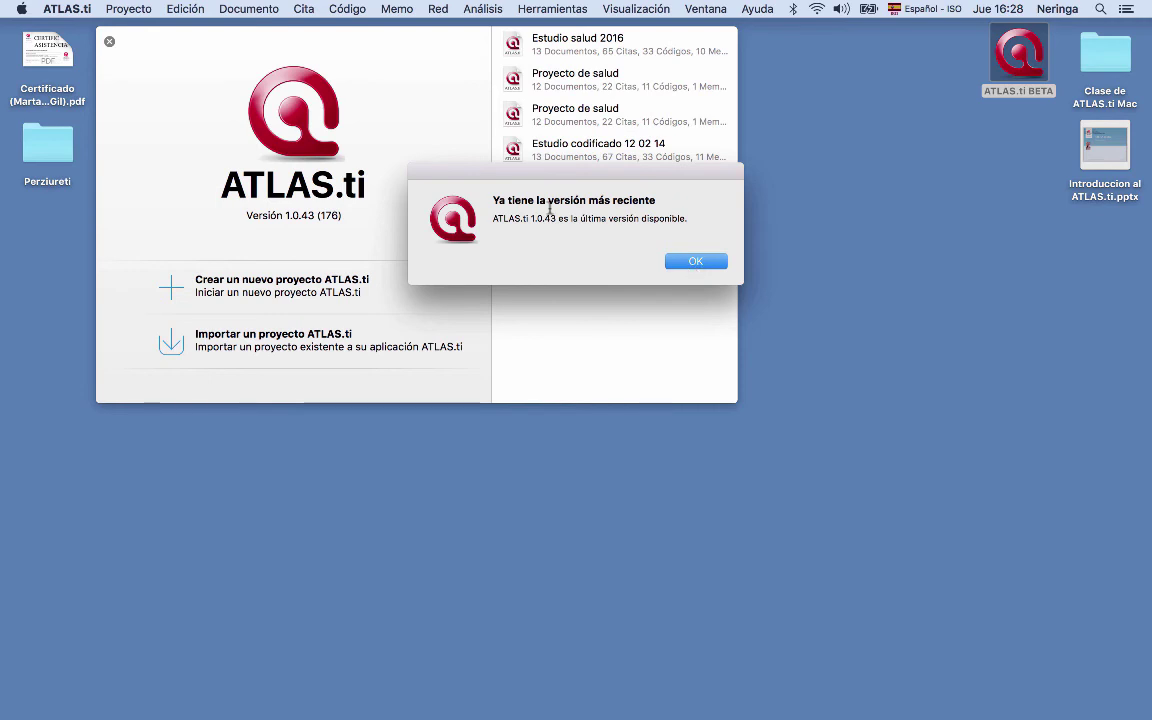
left_click(678, 262)
- Move the welcome window into the screen corner and enlarge it to fill the whole screen
left_click_drag(414, 71, 321, 63)
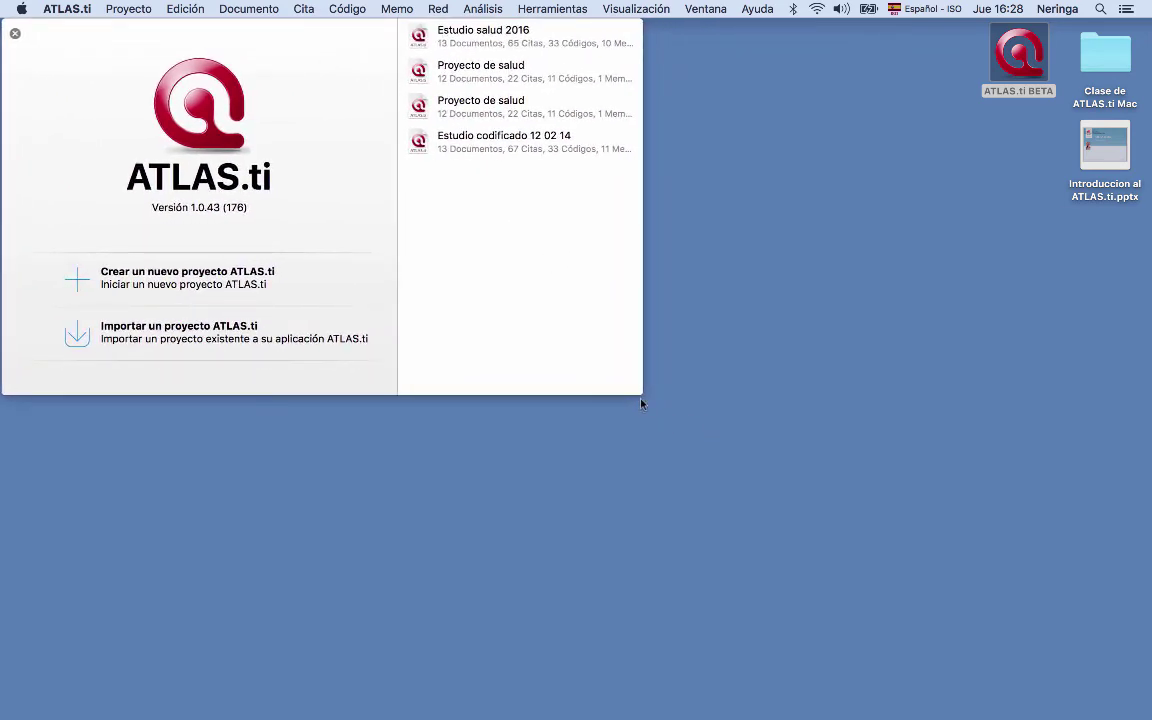
left_click_drag(641, 403, 1150, 717)
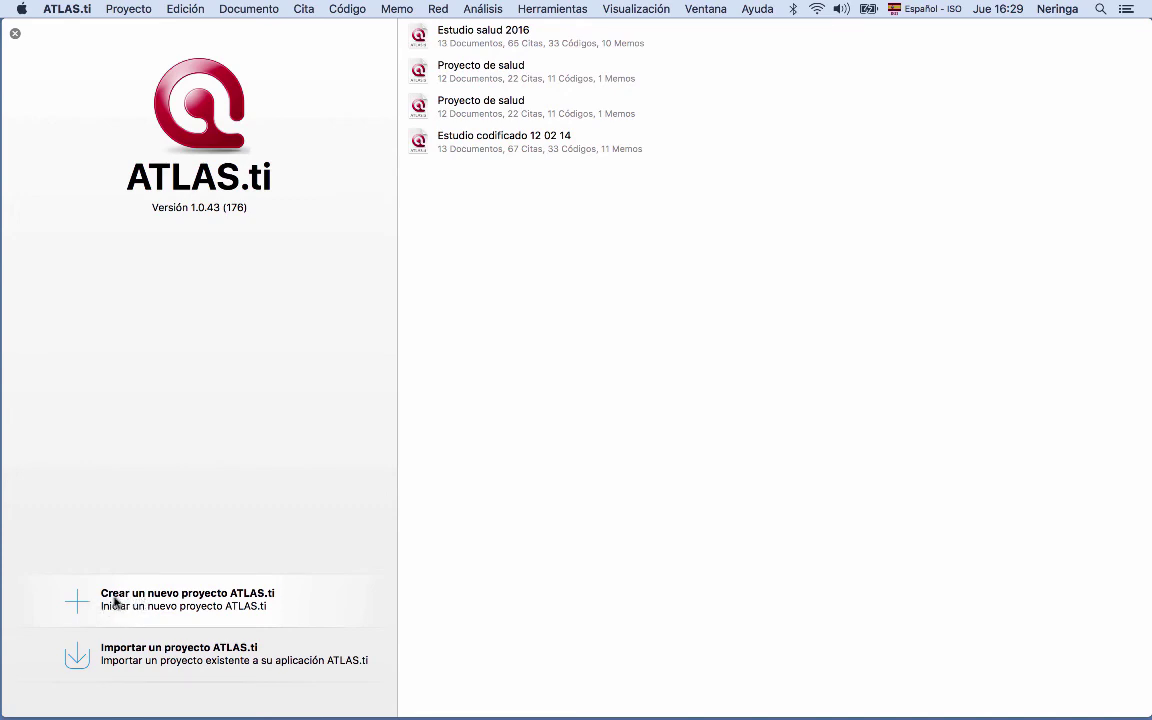
- Create a new project named "Proyecto de salud 03 03 2016"
left_click(144, 602)
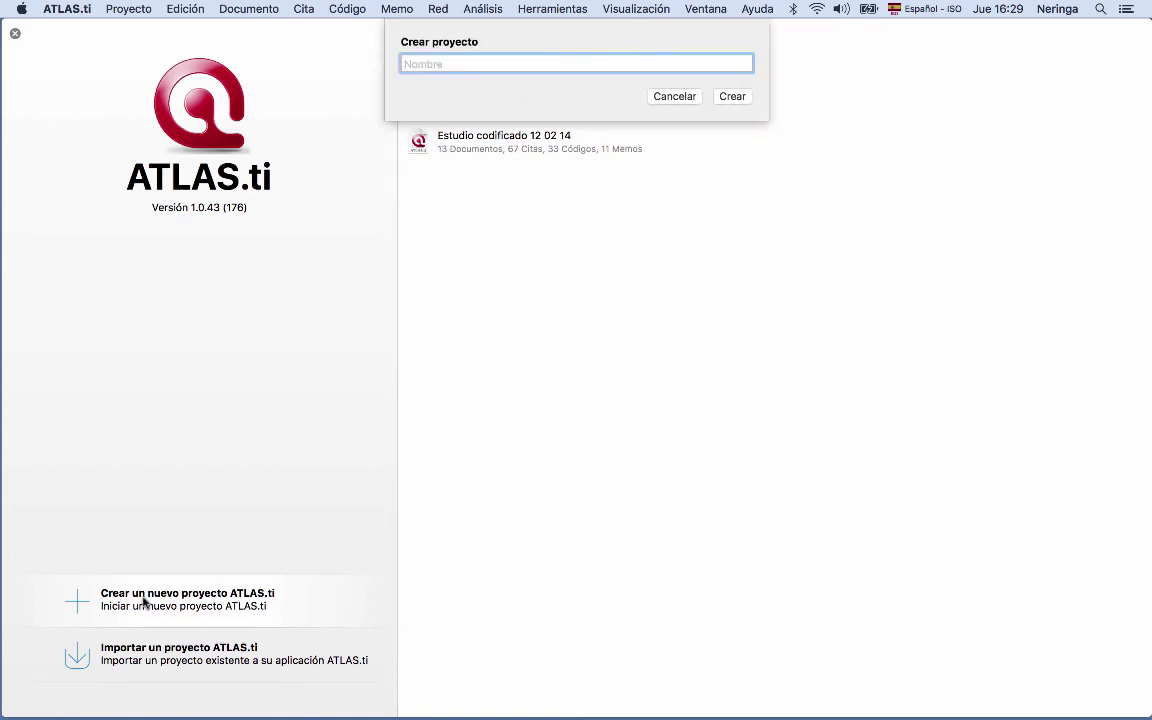
type("Proyecto de salud")
type("03 03")
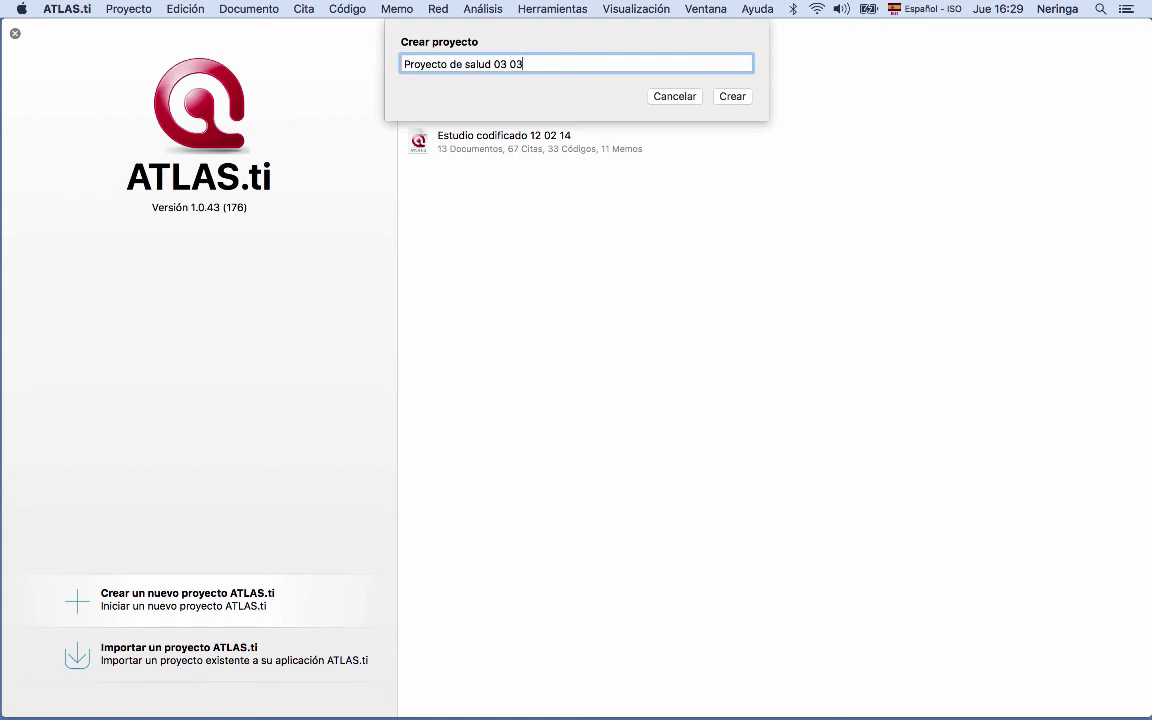
type(" 2016")
key("Return")
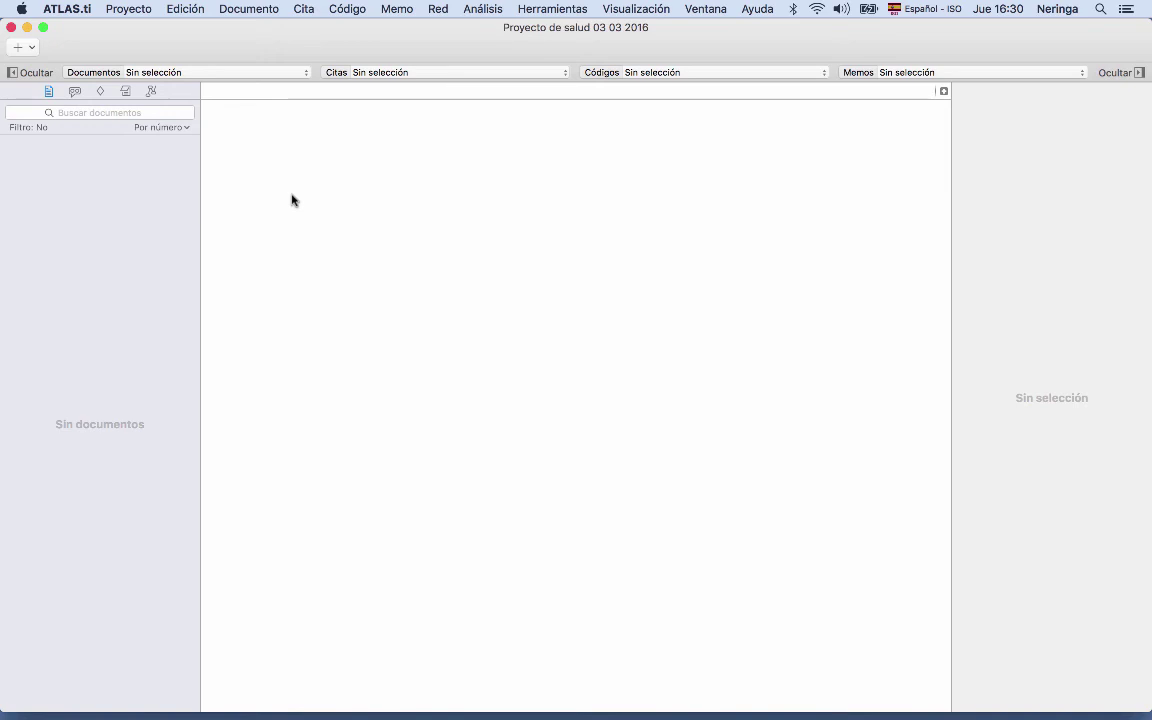
- Import all the supported files, from Juanes.mp4 to vacuncacion, from the desktop folder "Clase de ATLAS.ti Mac" into the project
left_click(253, 10)
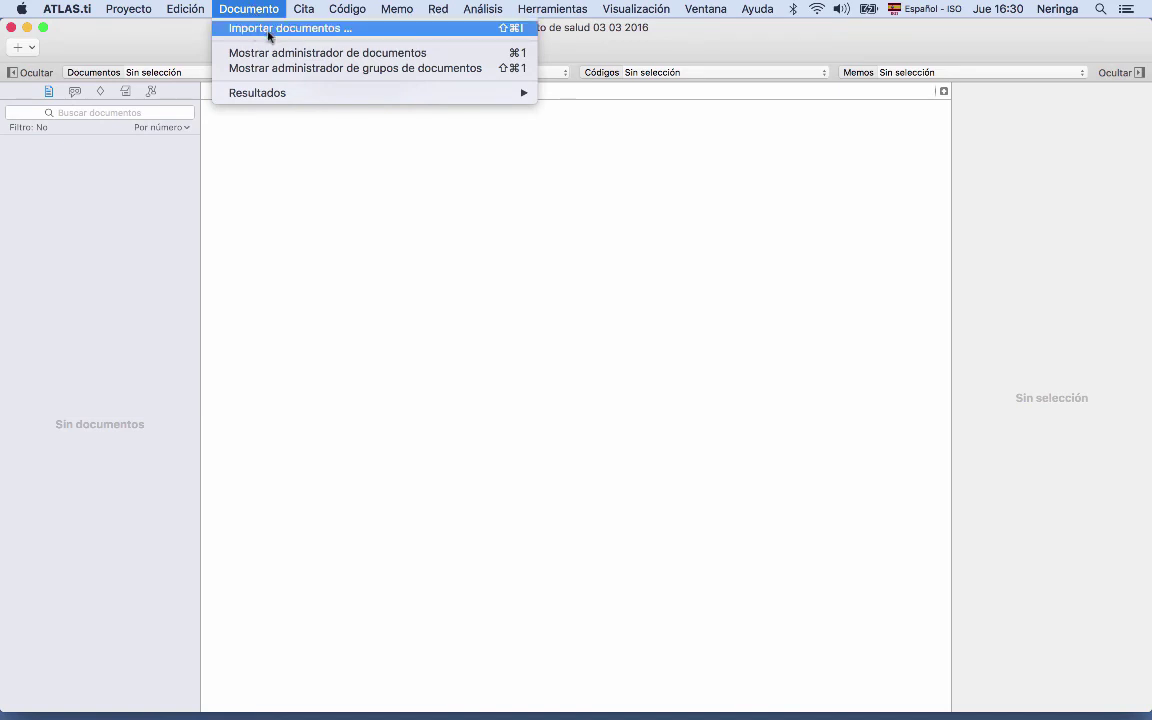
left_click(269, 36)
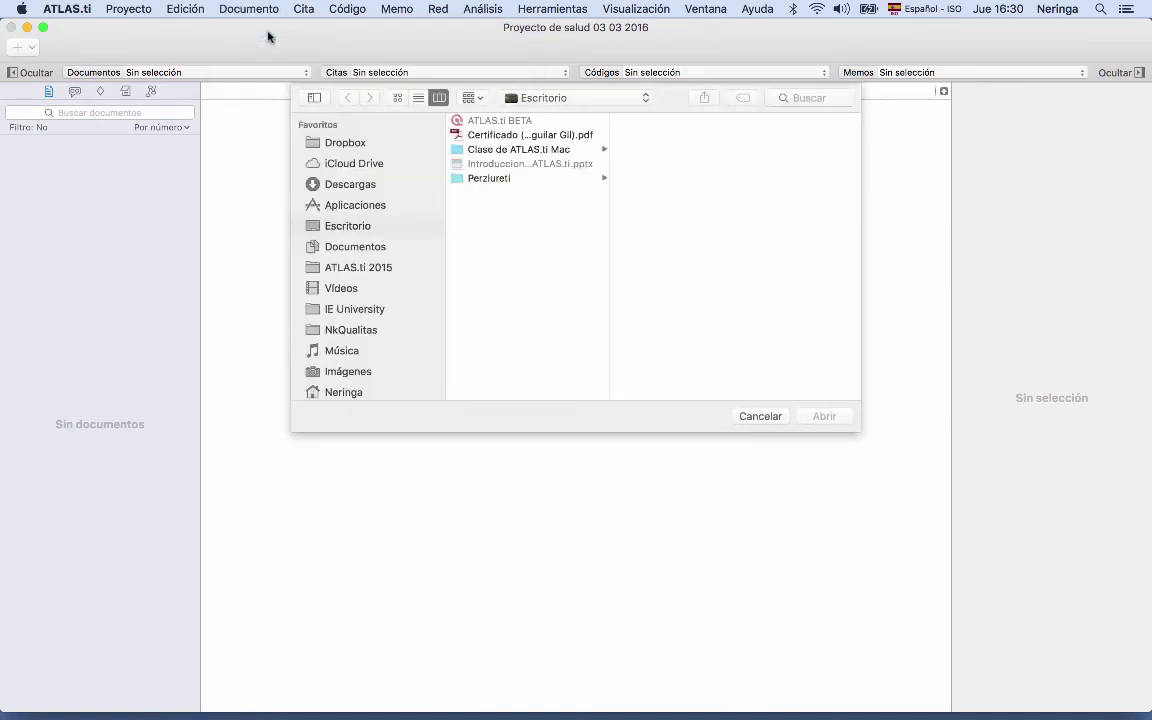
left_click(492, 150)
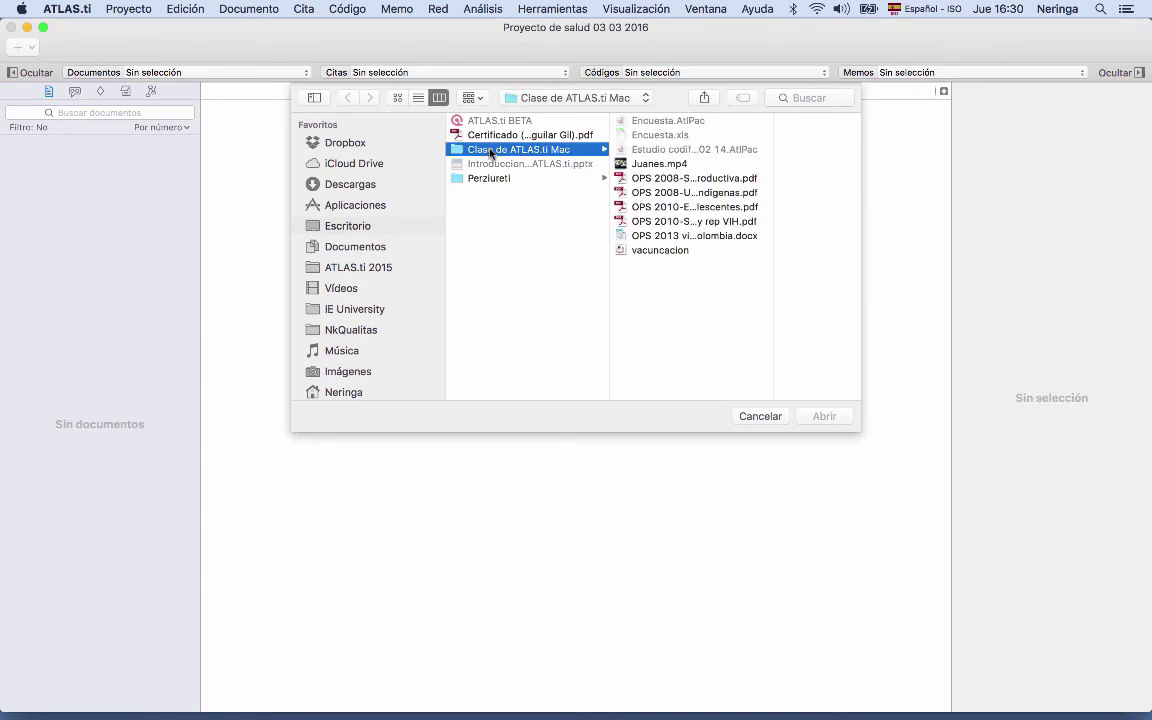
left_click_drag(678, 277, 655, 170)
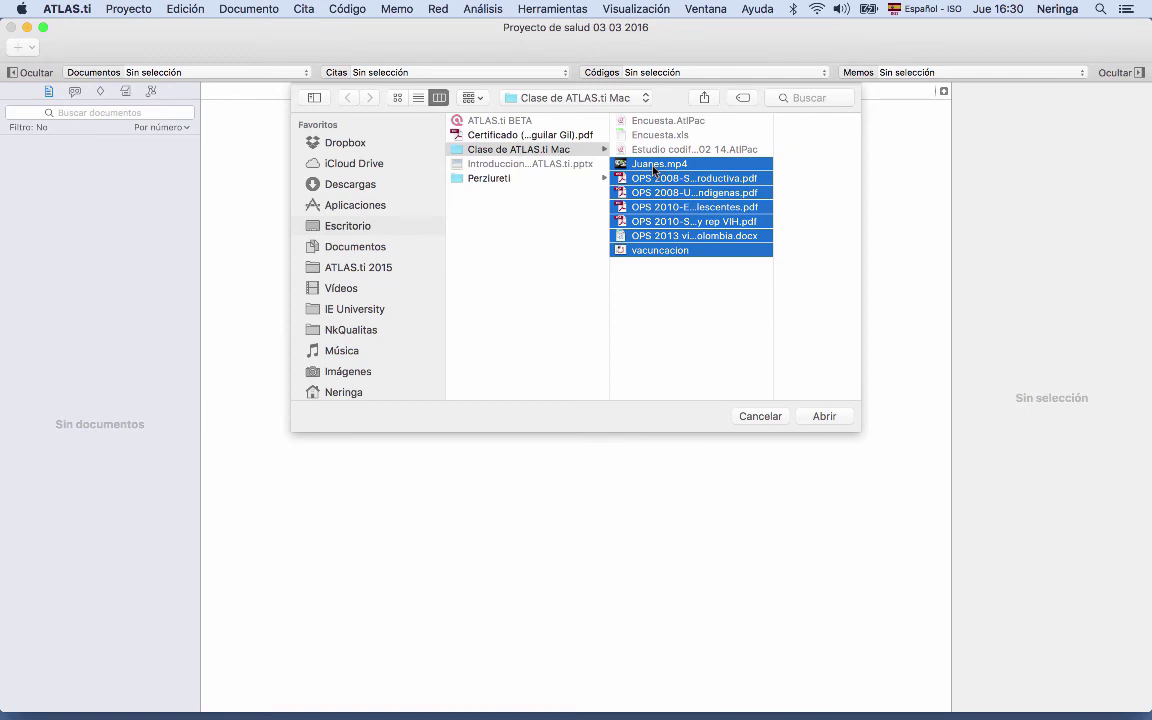
left_click(828, 415)
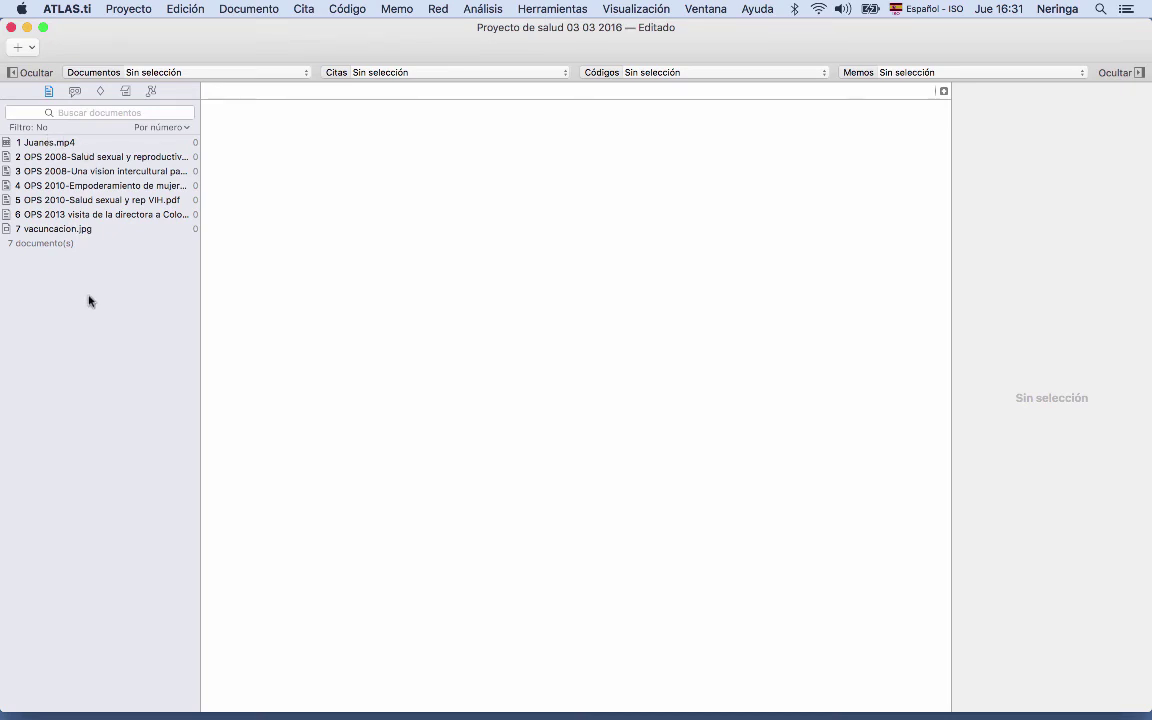
- Open the Juanes.mp4 video document and play its first seconds
double_click(50, 142)
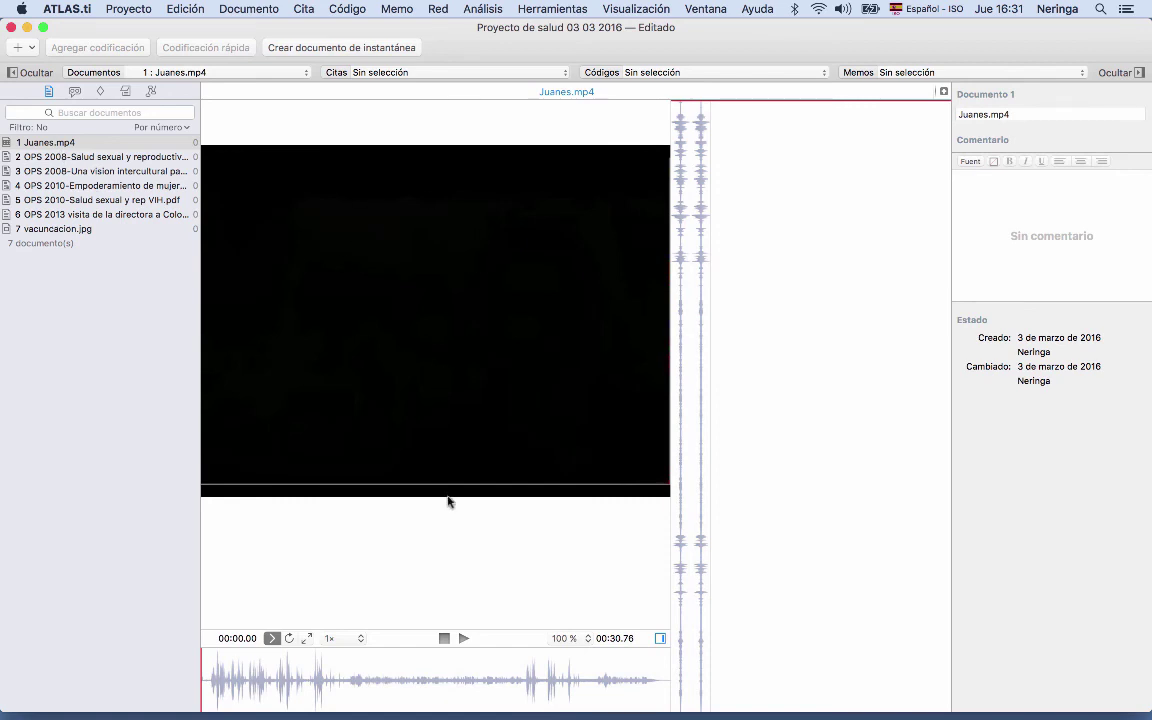
left_click(463, 638)
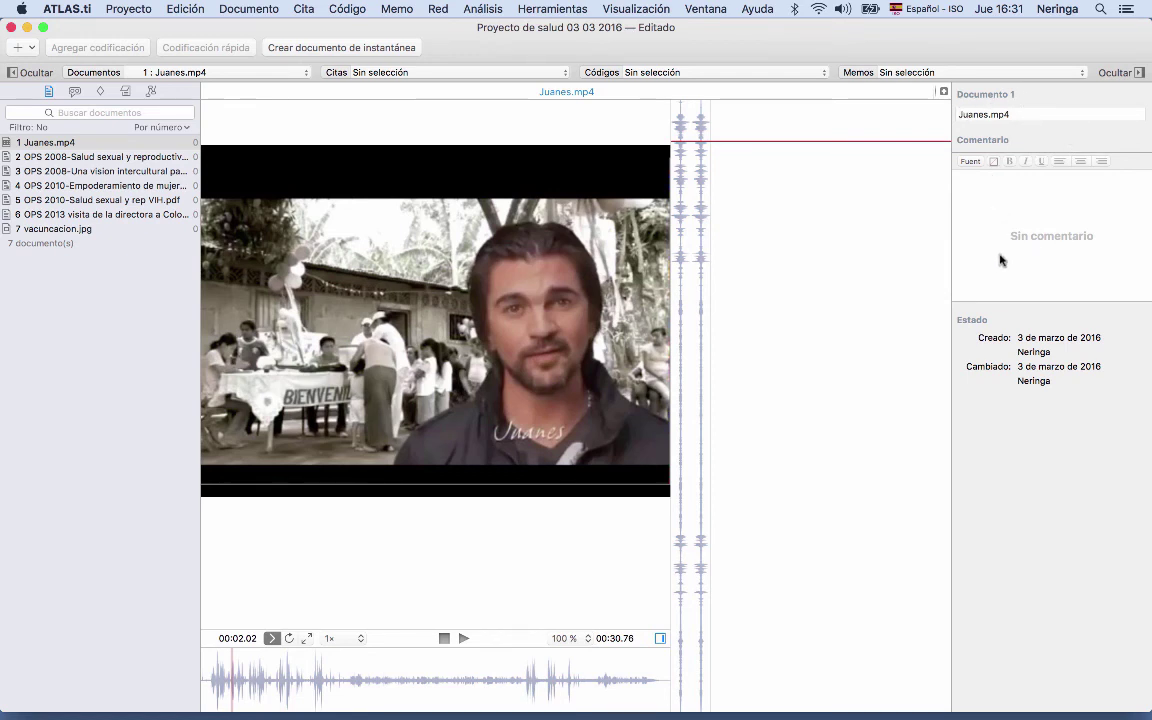
- Rename the video document as "Juanes" and add the comment "Describir el documento" to it
left_click(1018, 113)
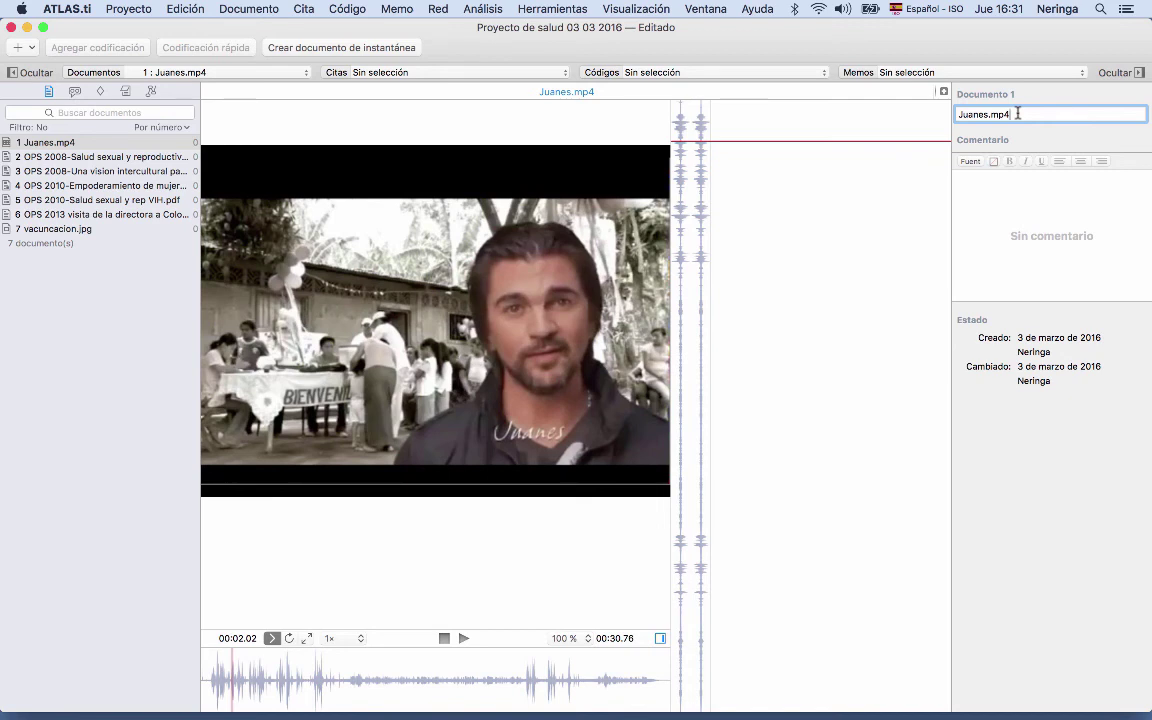
key("BackSpace")
key("BackSpace")
key("BackSpace")
key("BackSpace")
left_click(1011, 197)
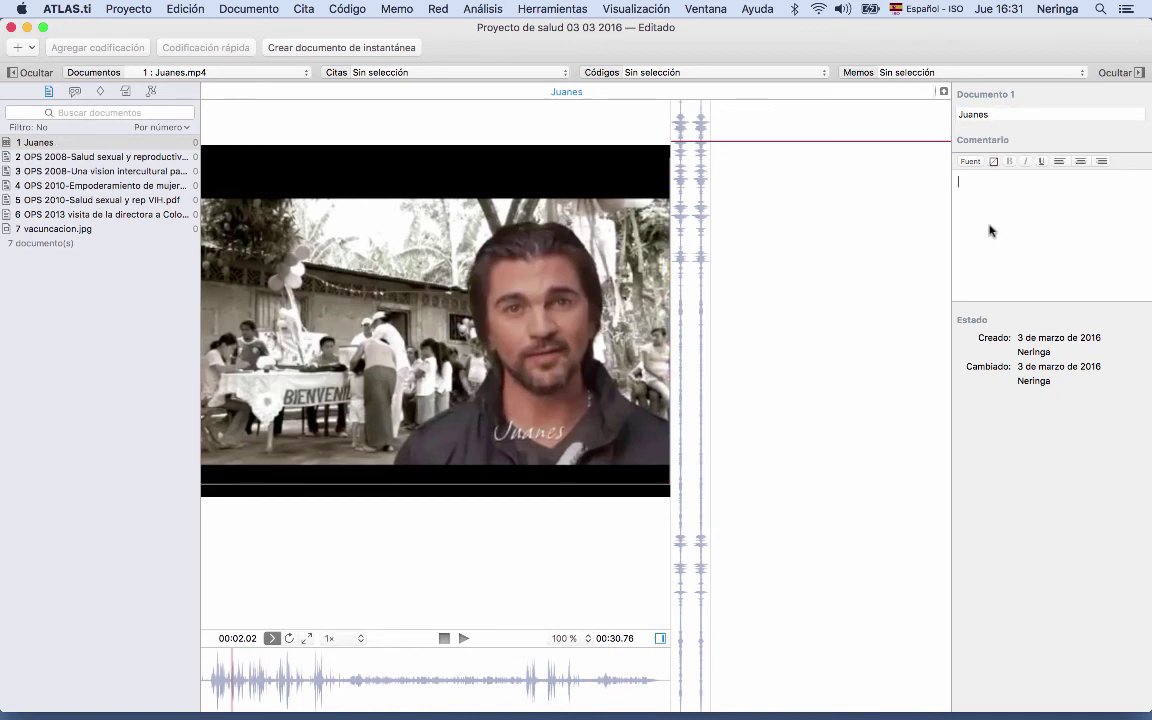
type("Describir el documento")
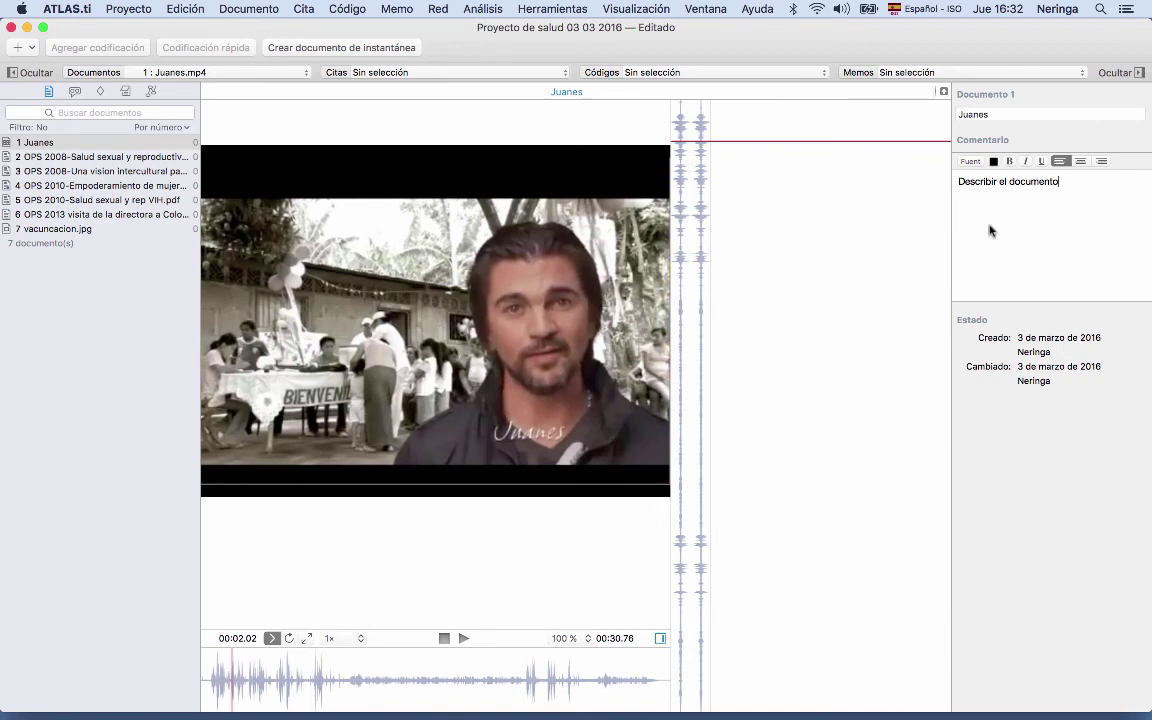
- Open document 2, rename it as "OPS 2008-Salud sexual y reproductiva" without the extension, and give it the comment "Referencia exacta"
double_click(116, 160)
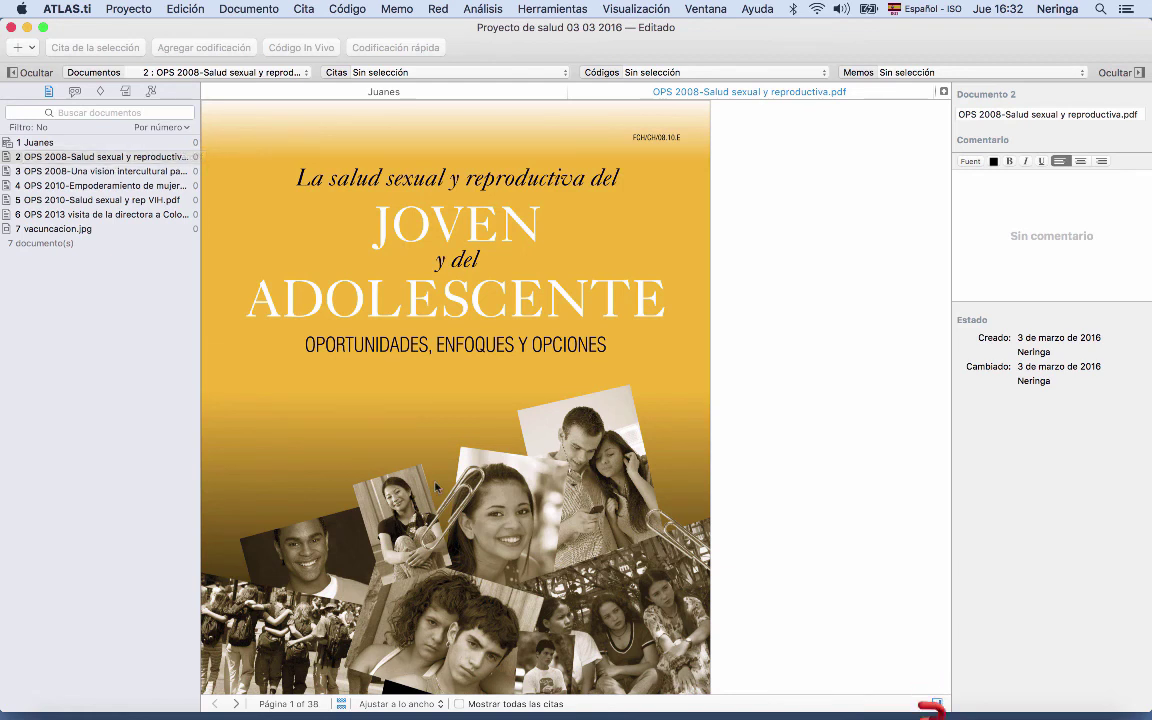
left_click(1138, 113)
key("BackSpace")
key("BackSpace")
key("BackSpace")
key("BackSpace")
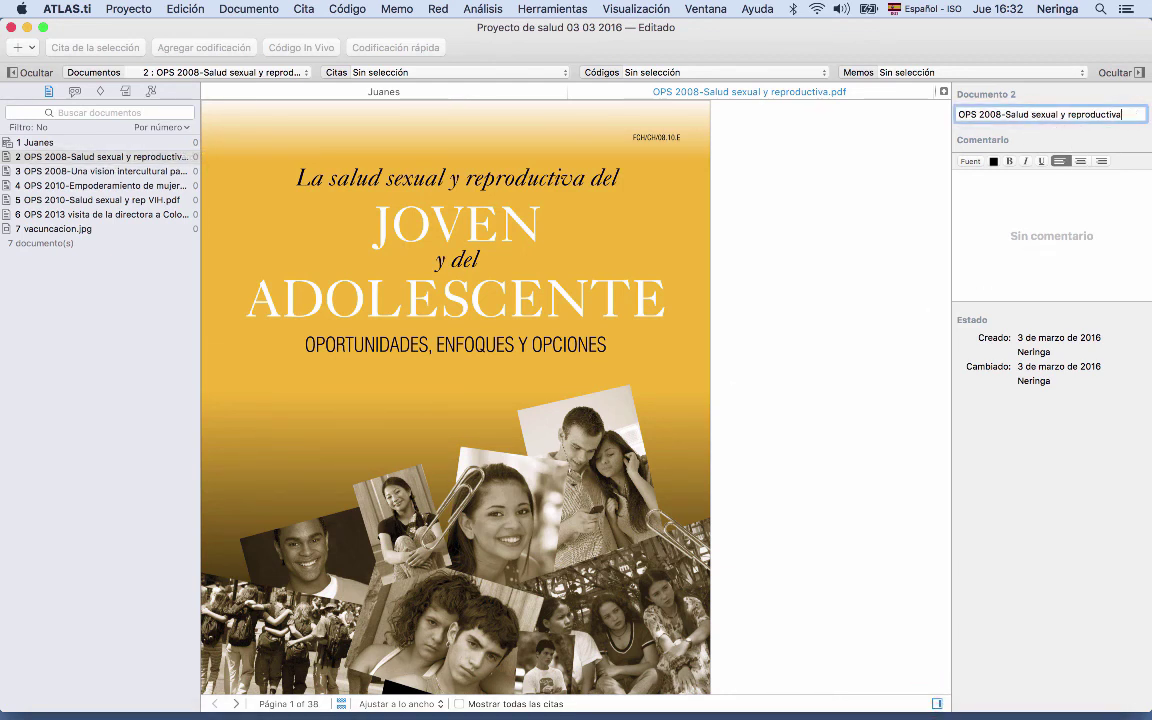
left_click(1107, 199)
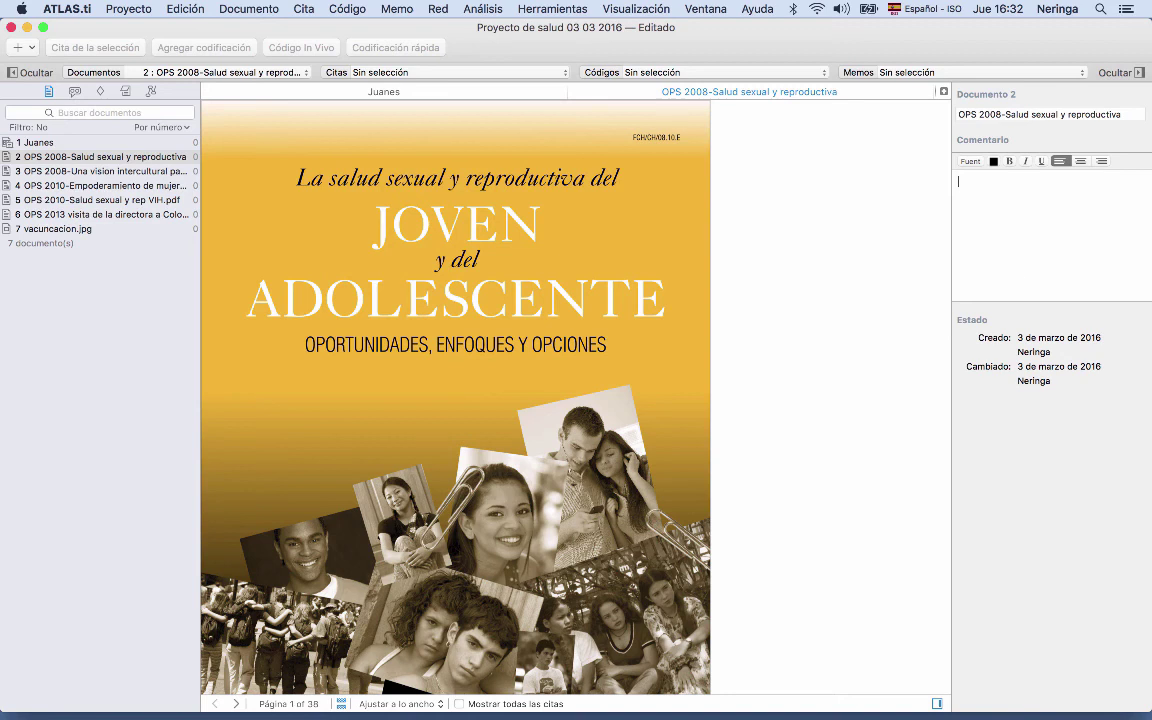
type("Referencia exacta")
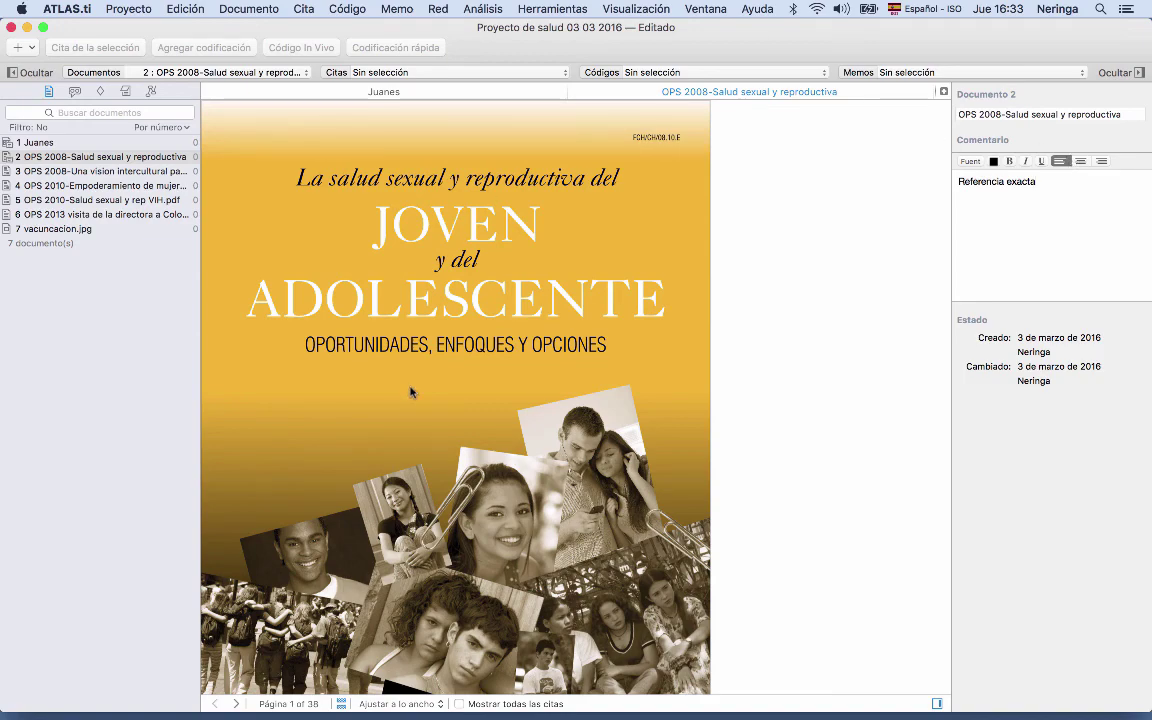
- Browse the document "OPS 2008-Salud sexual y reproductiva" from its cover to the Índice page and view that page at different magnifications
scroll(410, 392, "down", 15)
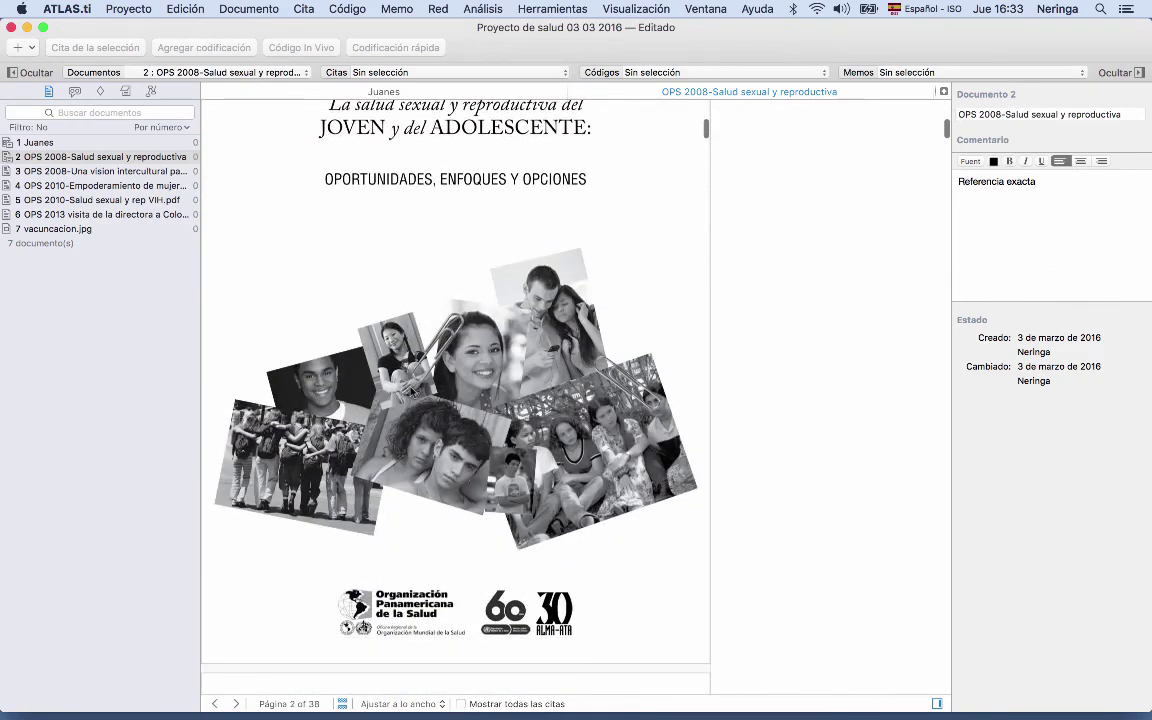
scroll(369, 347, "down", 10)
scroll(279, 521, "up", 8)
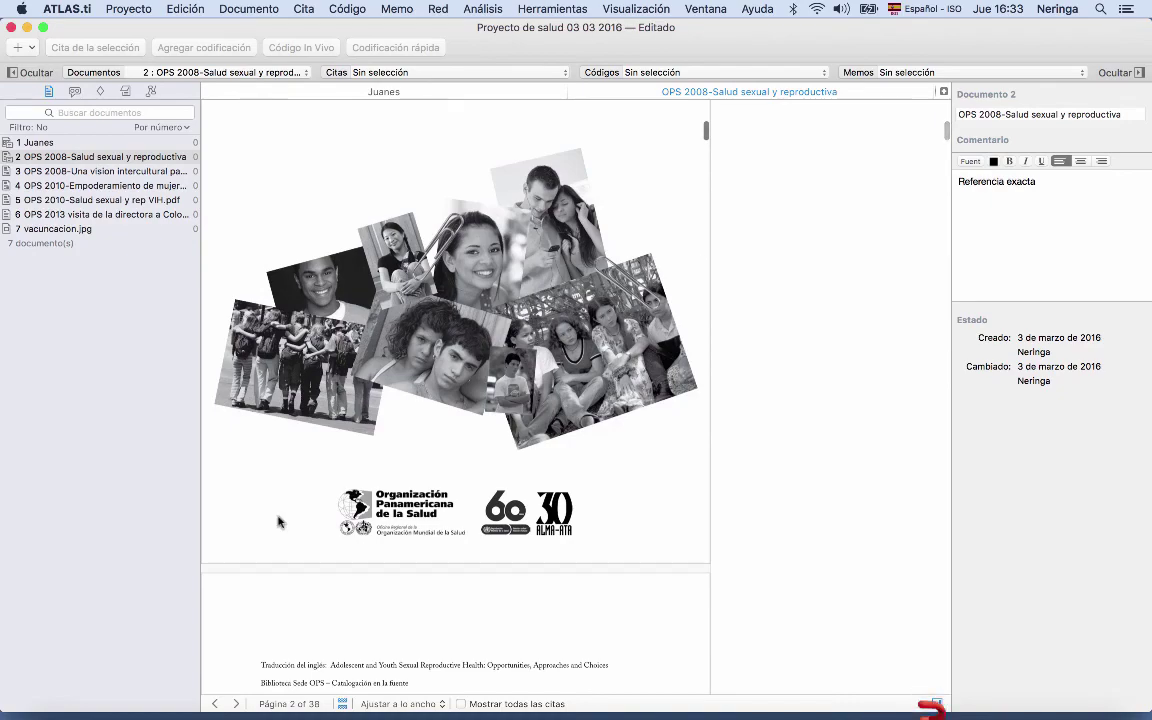
scroll(377, 336, "down", 10)
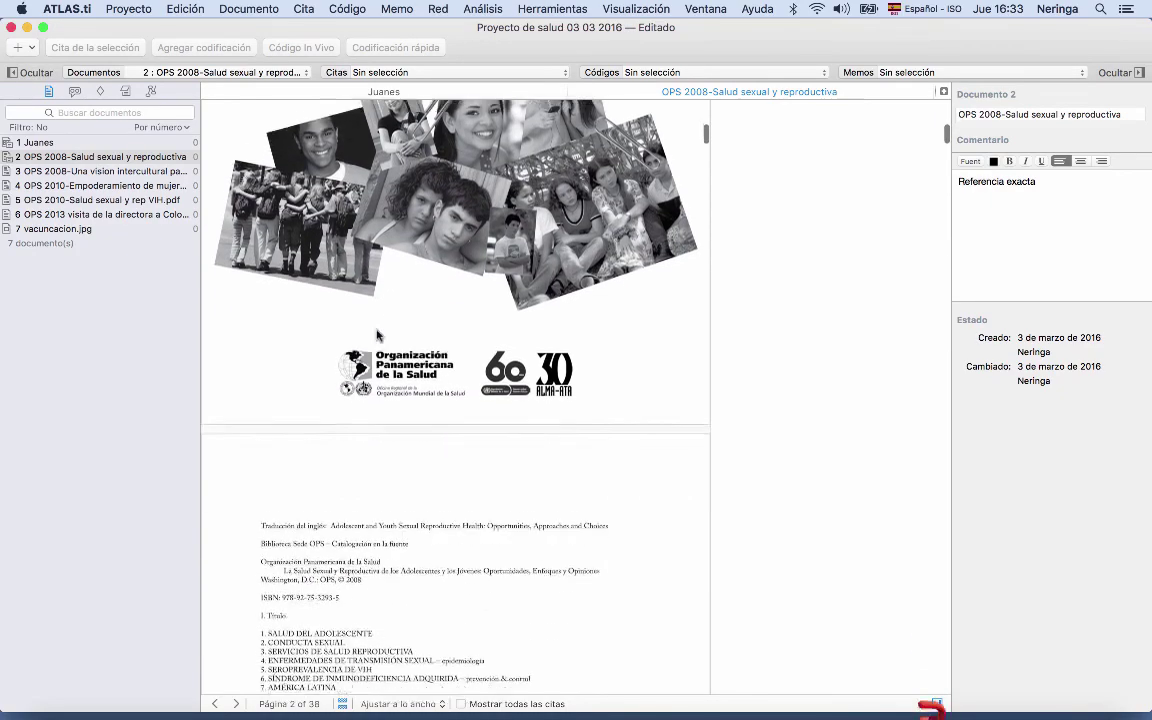
scroll(377, 336, "down", 15)
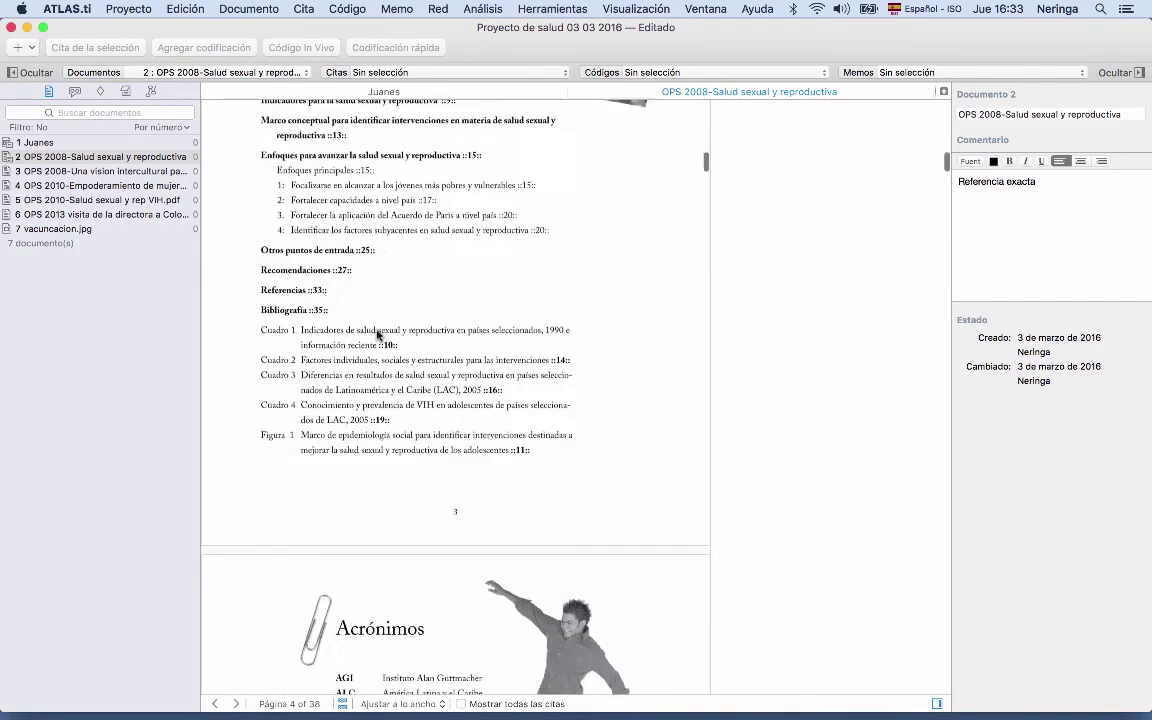
scroll(377, 336, "up", 6)
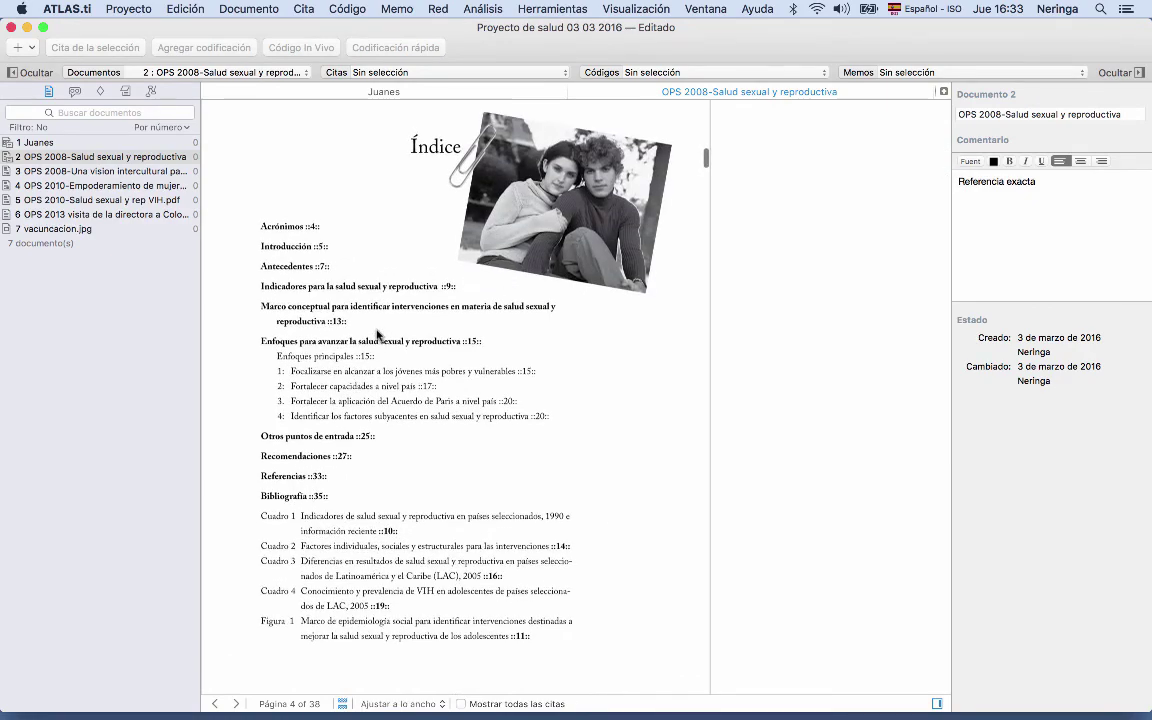
scroll(377, 336, "up", 5)
scroll(377, 336, "up", 2)
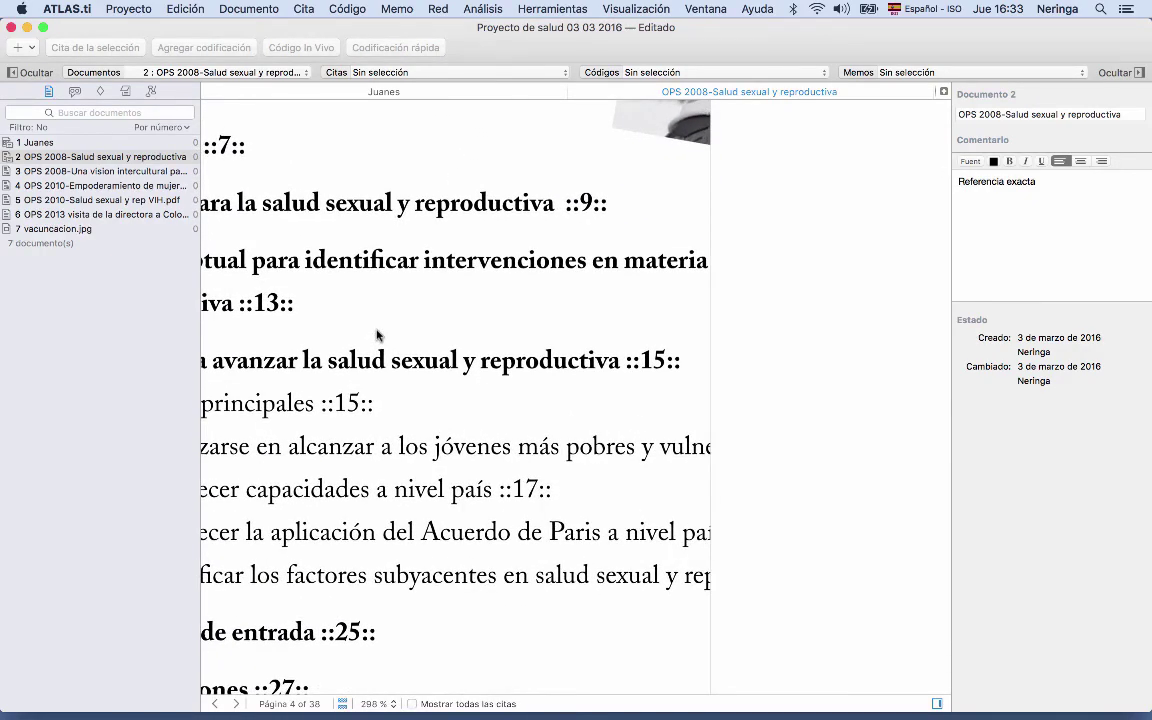
scroll(377, 336, "up", 3)
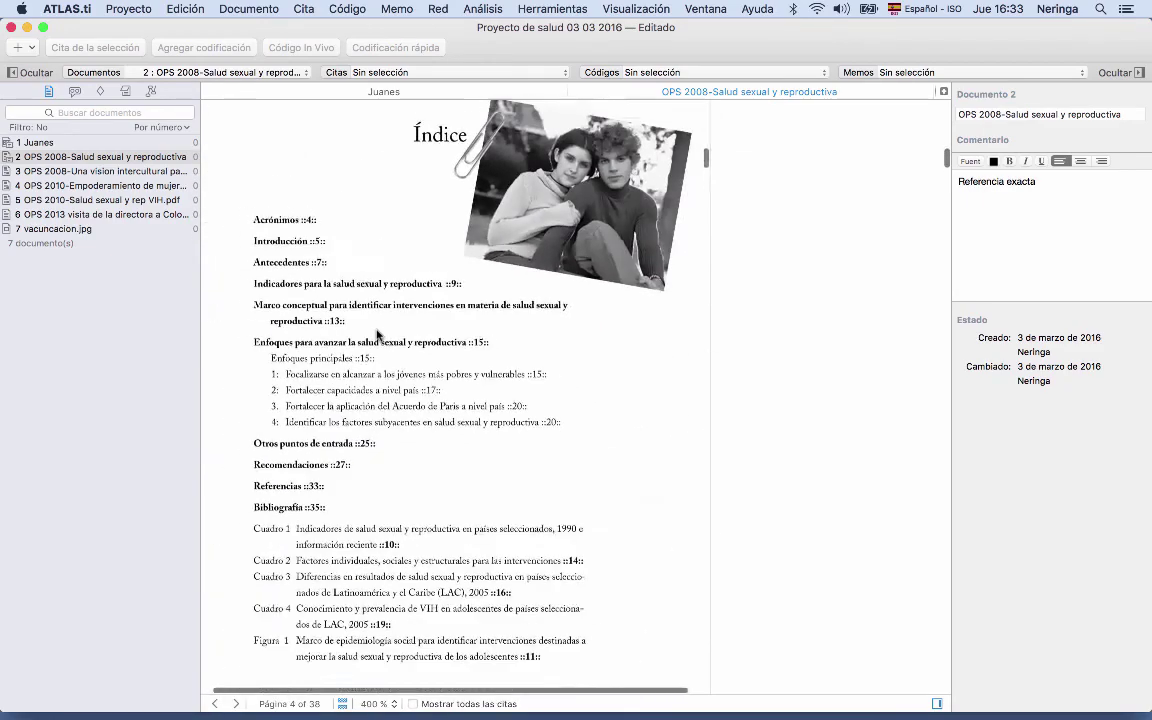
scroll(377, 336, "down", 5)
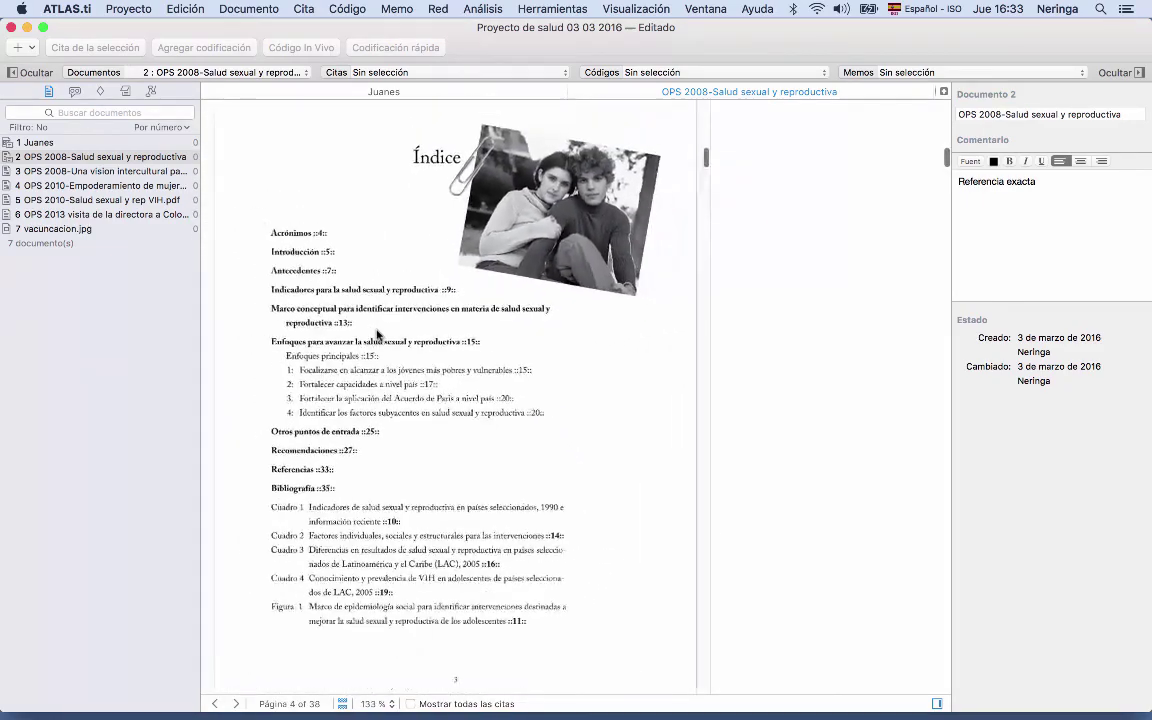
scroll(377, 336, "down", 2)
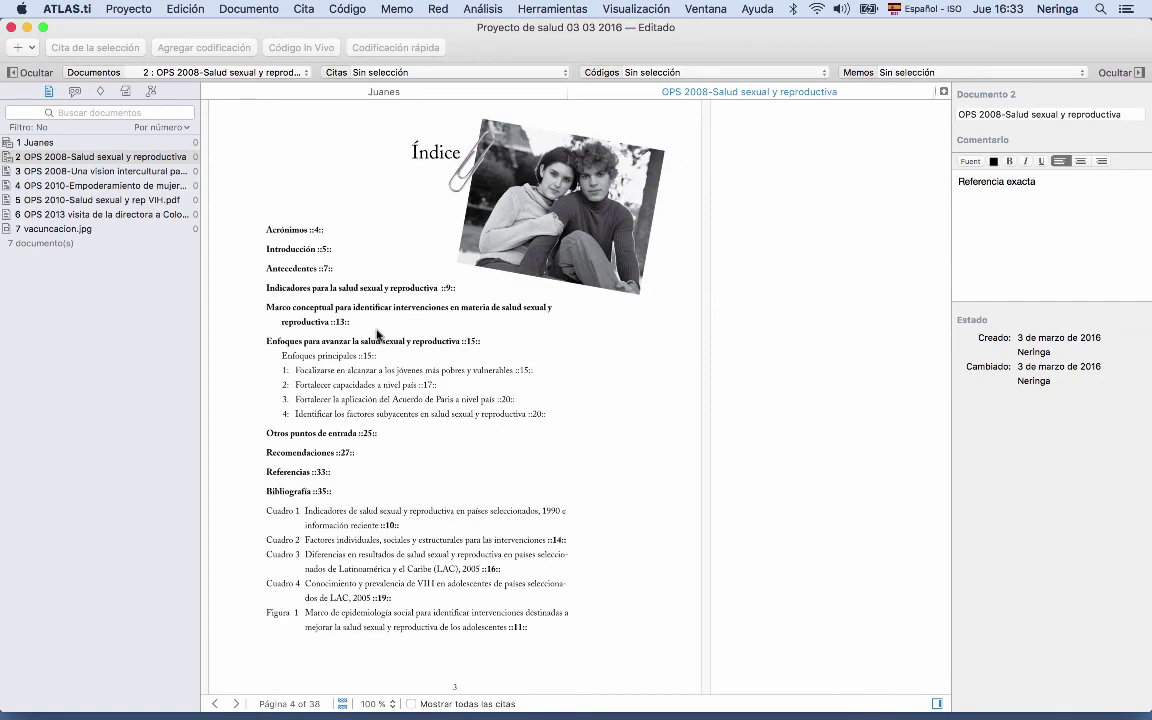
scroll(377, 336, "up", 1)
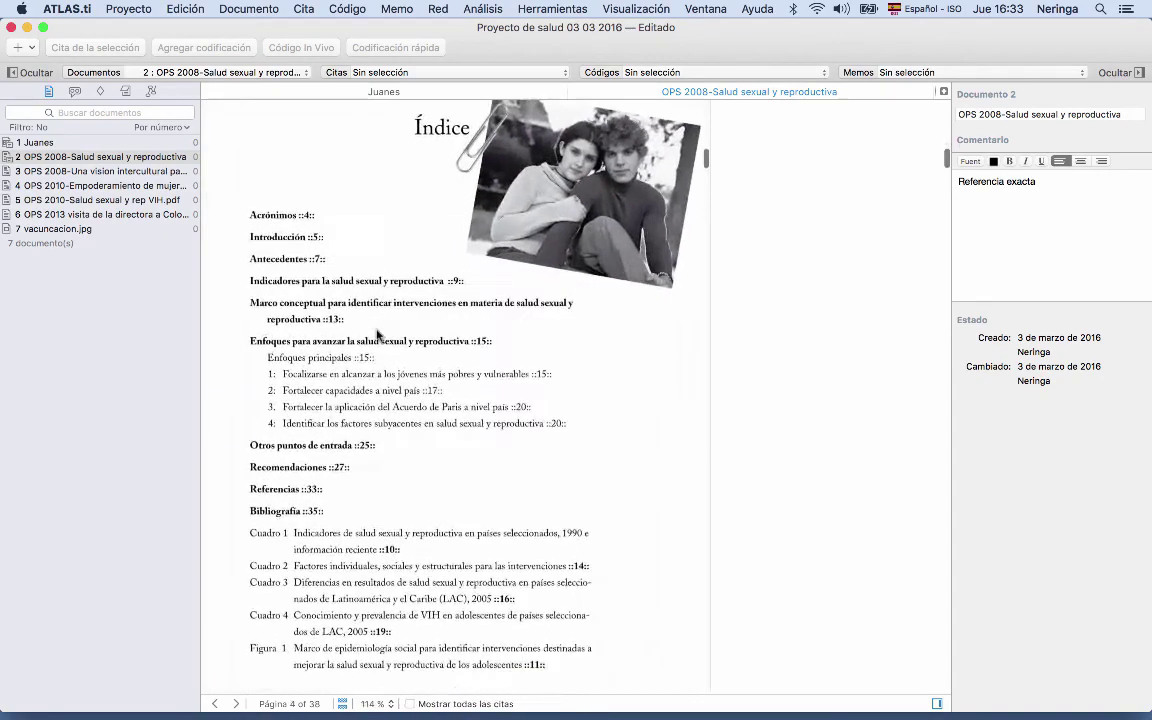
scroll(377, 336, "down", 2)
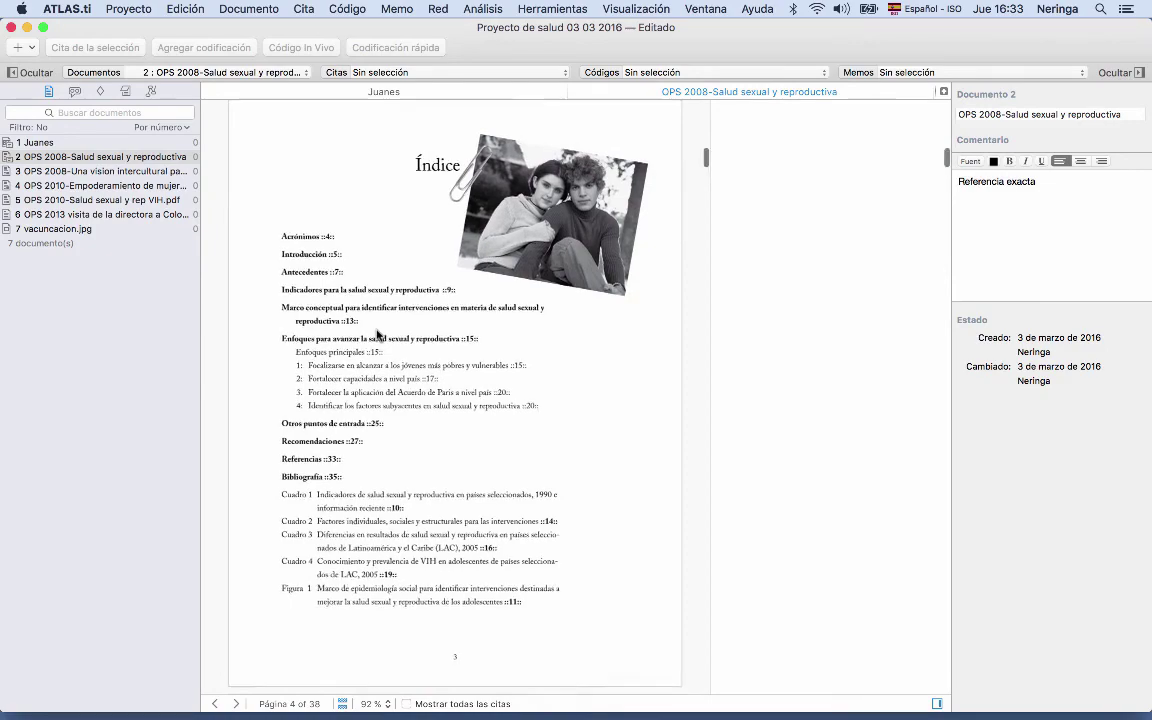
- Open document 3, "OPS 2008-Una vision intercultural para pueblos indigenas.pdf"
scroll(377, 336, "up", 3)
scroll(377, 336, "down", 2)
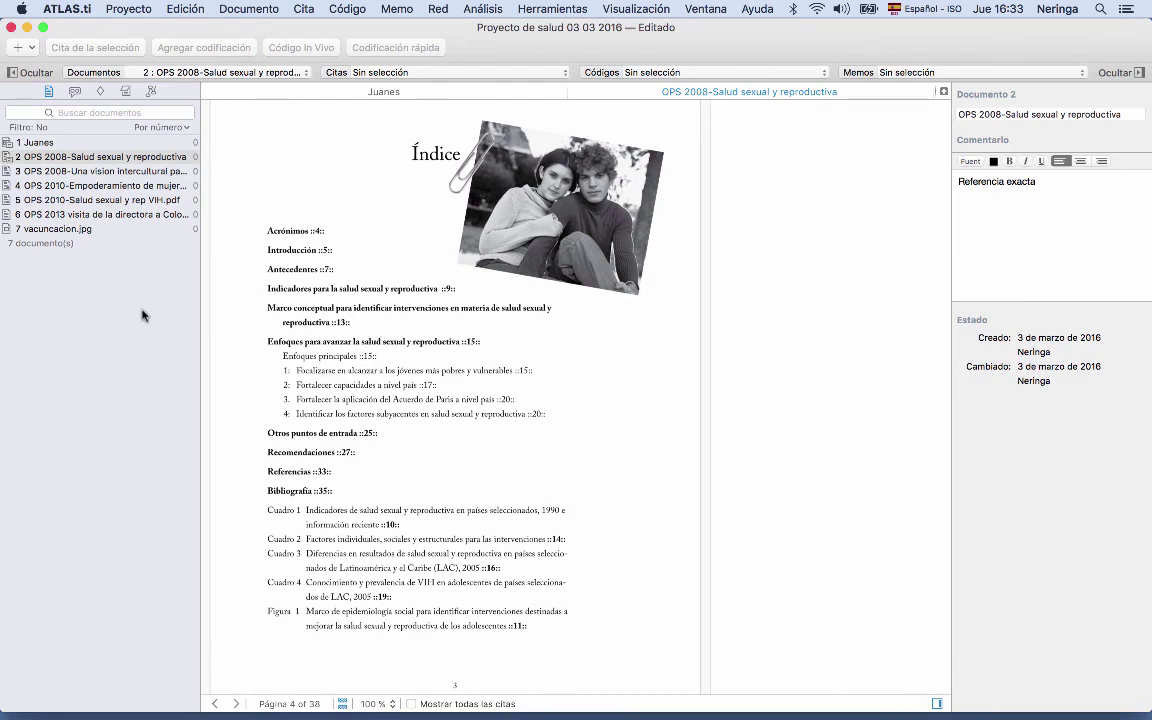
double_click(105, 172)
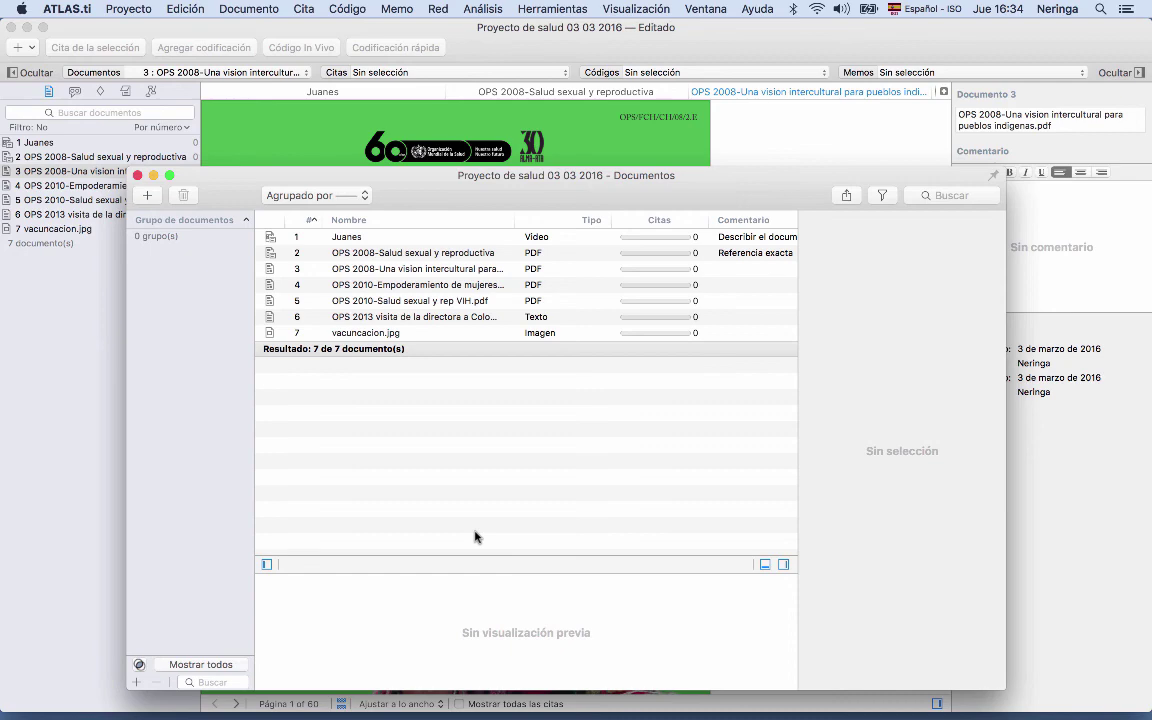
- In the document manager, examine the entries for documents 4, 1 and 3, including their type, comment and preview
left_click(395, 284)
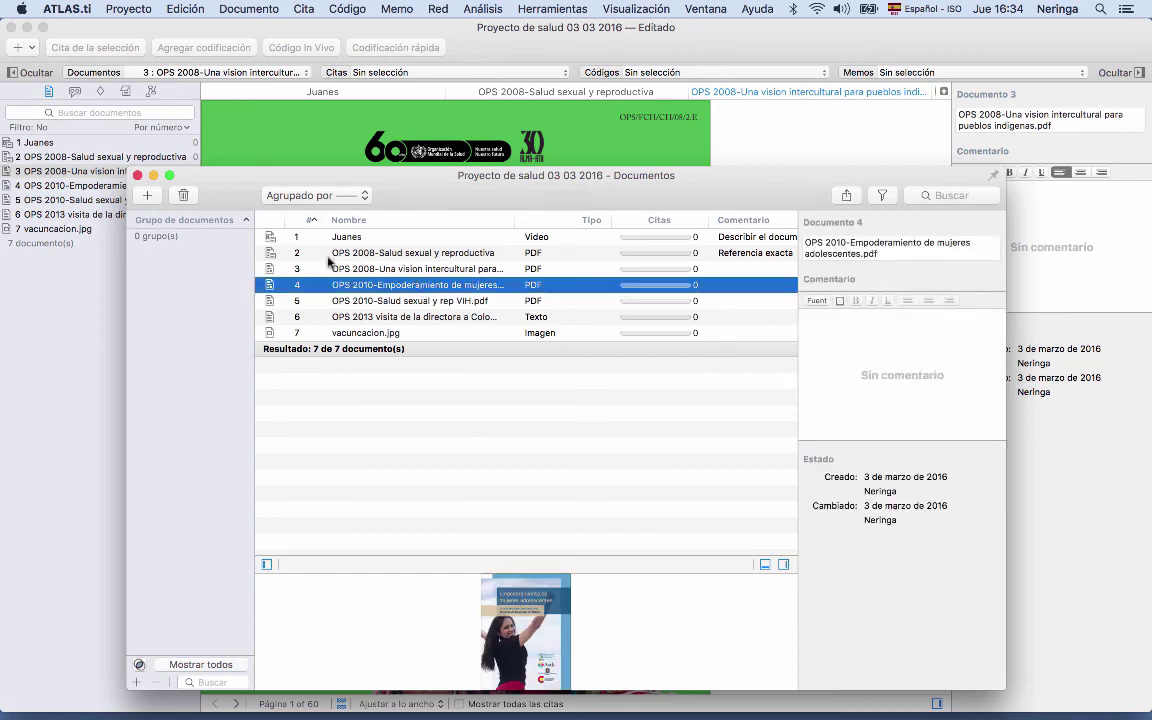
left_click_drag(396, 195, 391, 146)
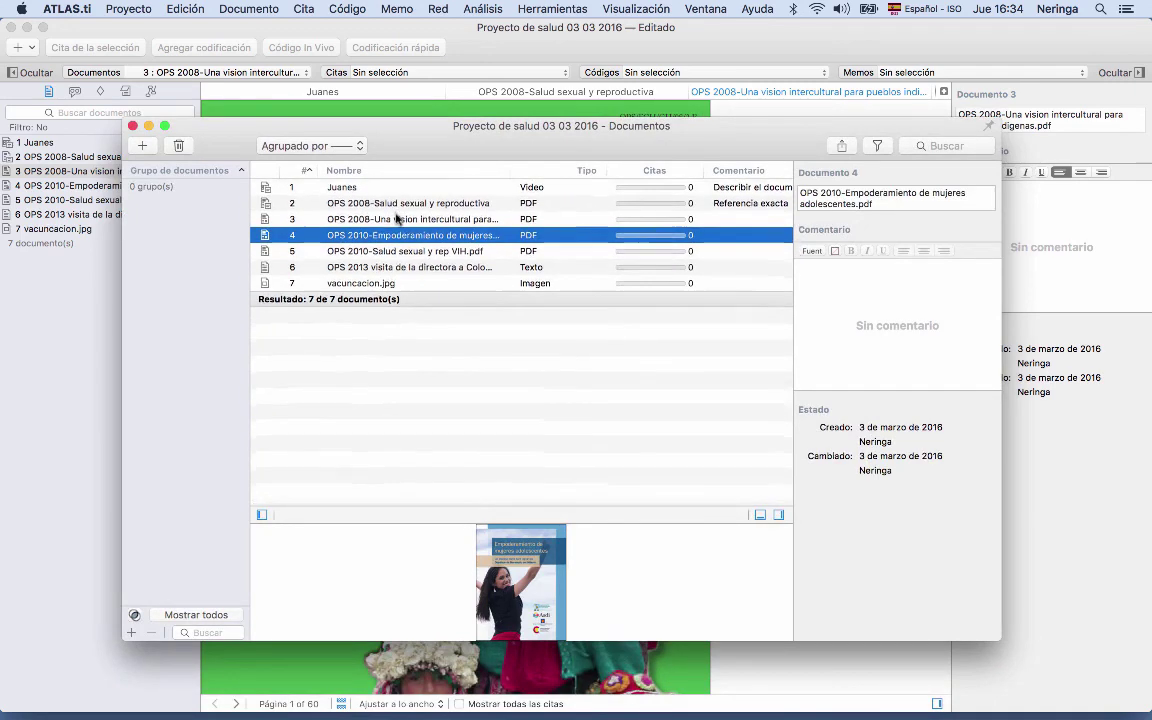
left_click(384, 190)
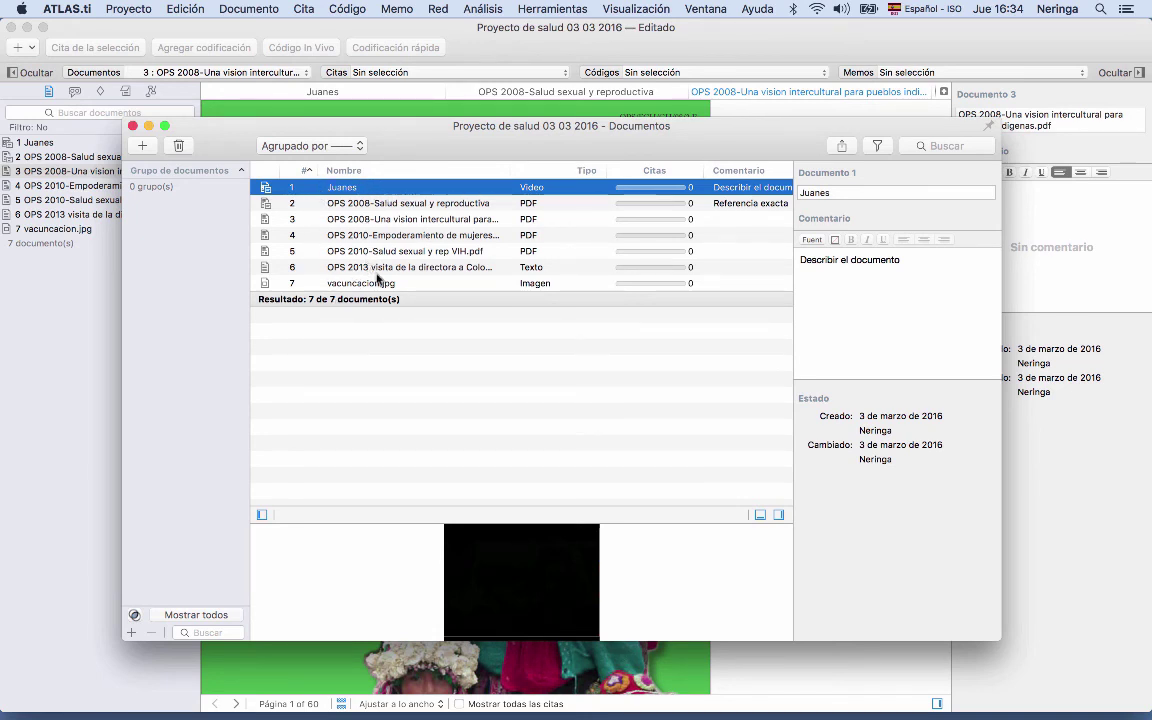
scroll(378, 279, "right", 3)
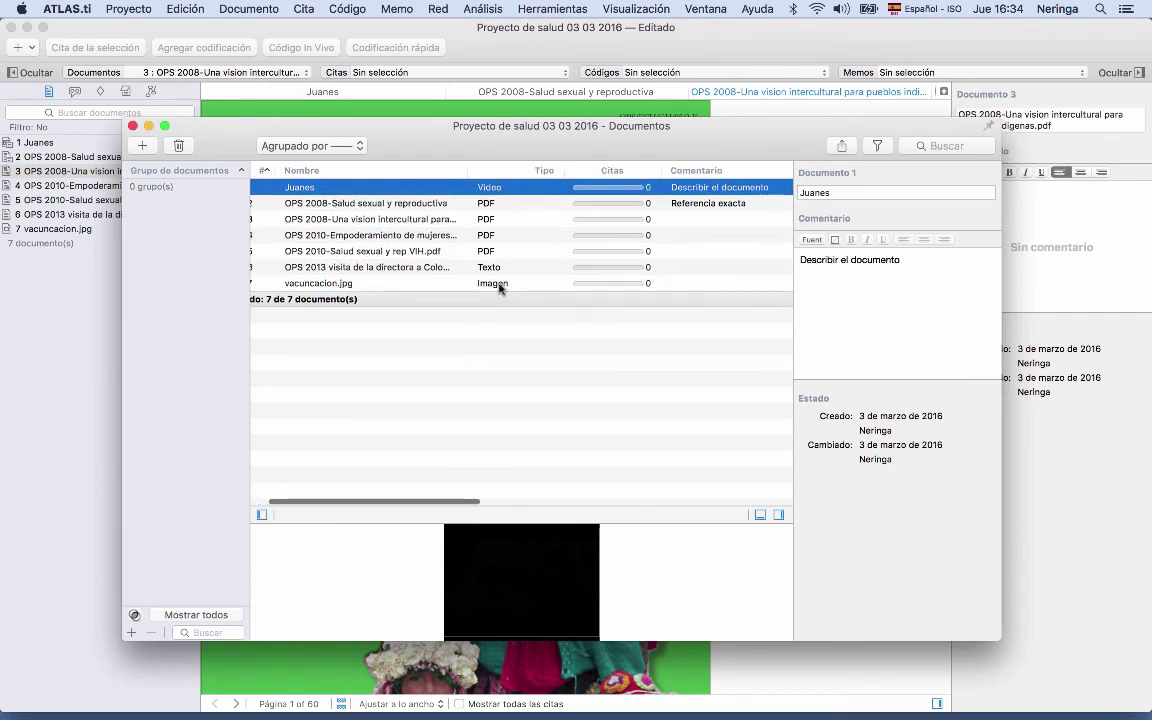
scroll(509, 280, "right", 5)
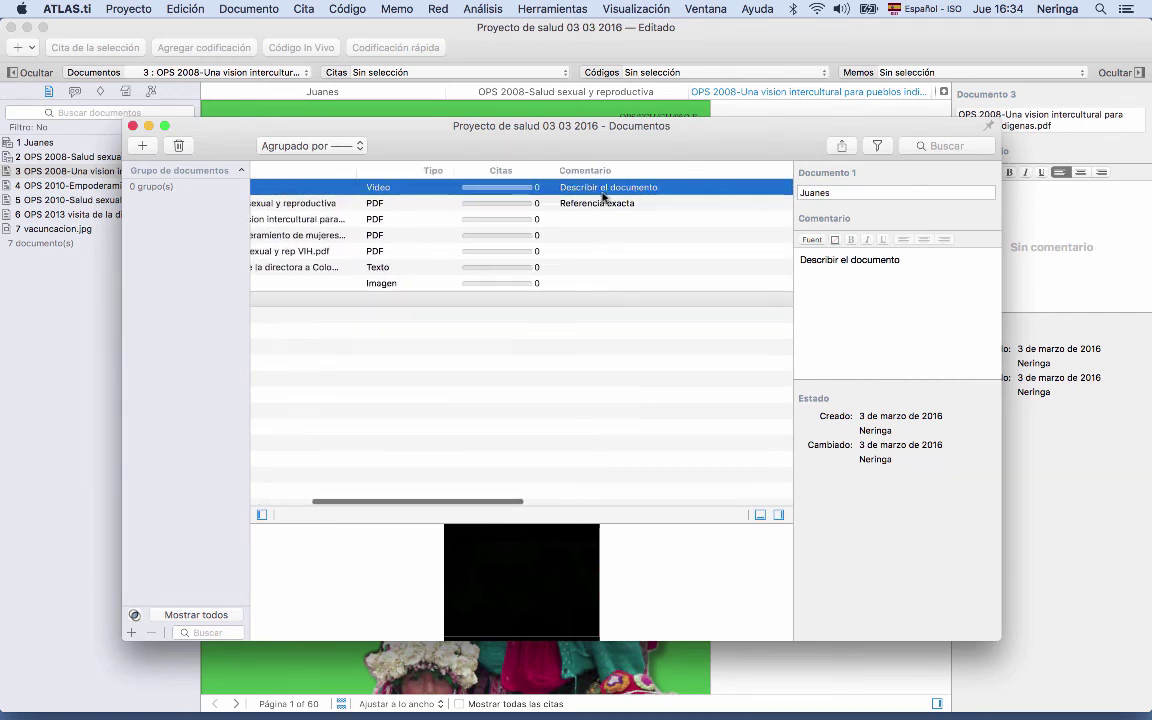
scroll(440, 262, "left", 6)
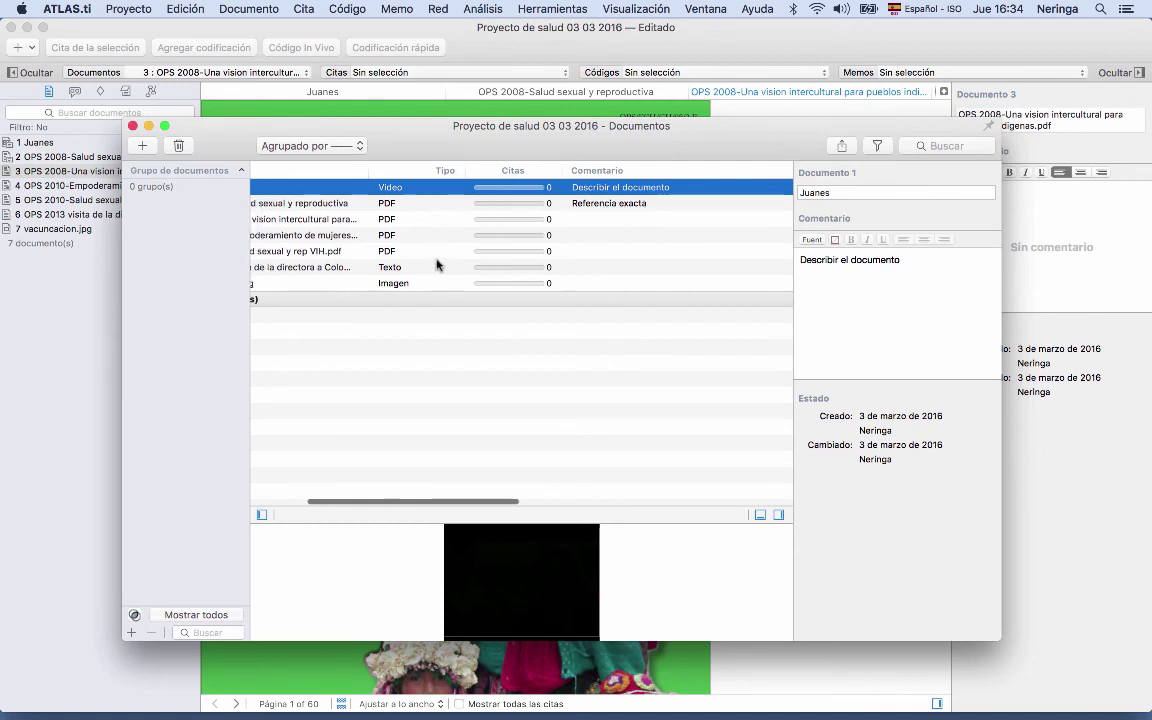
left_click(410, 218)
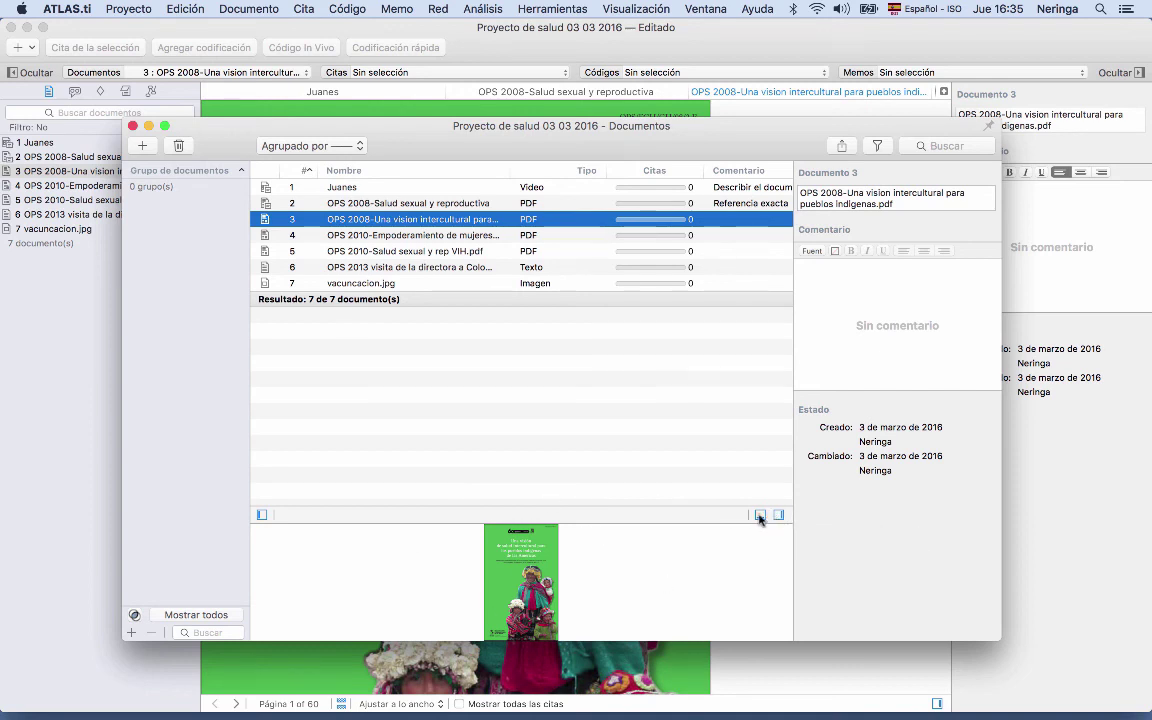
- Hide and restore the document manager's preview, inspector and document group areas one after another
left_click(760, 516)
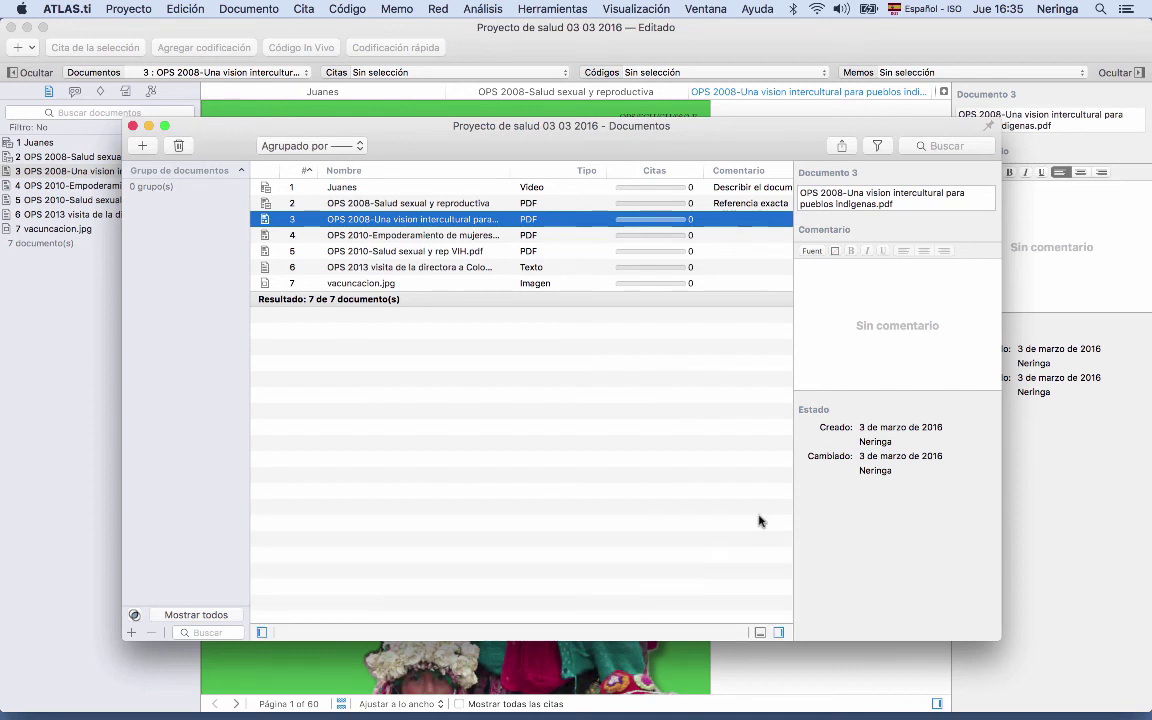
left_click(760, 632)
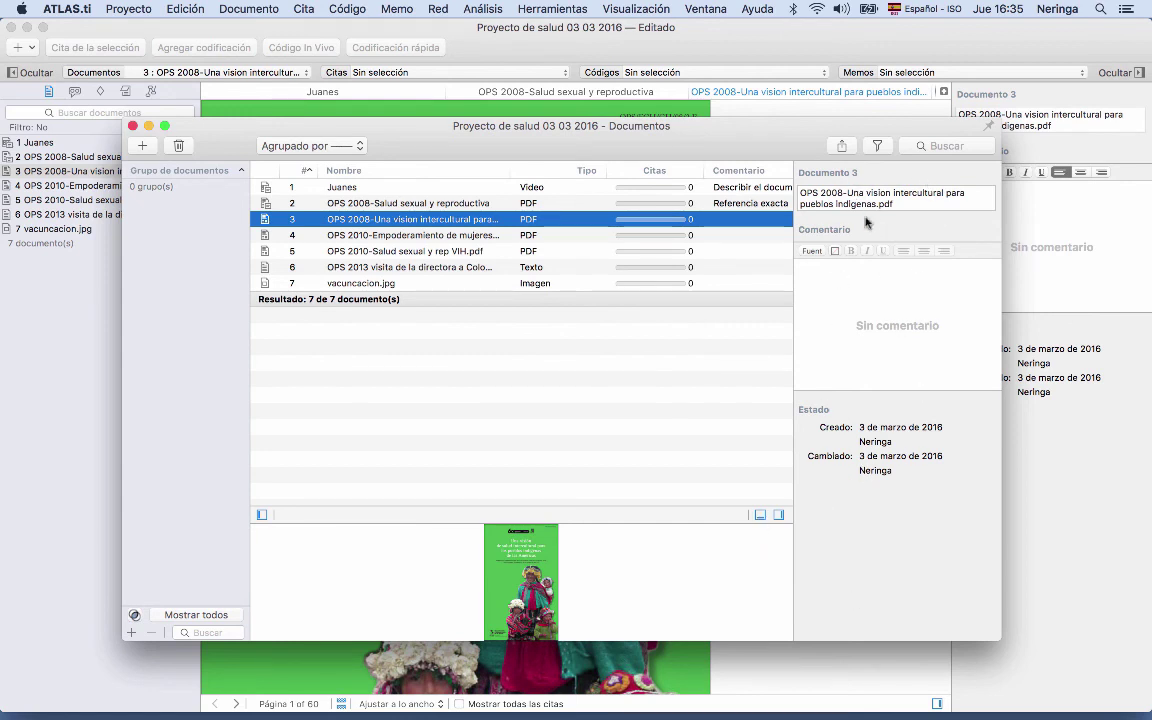
left_click(779, 516)
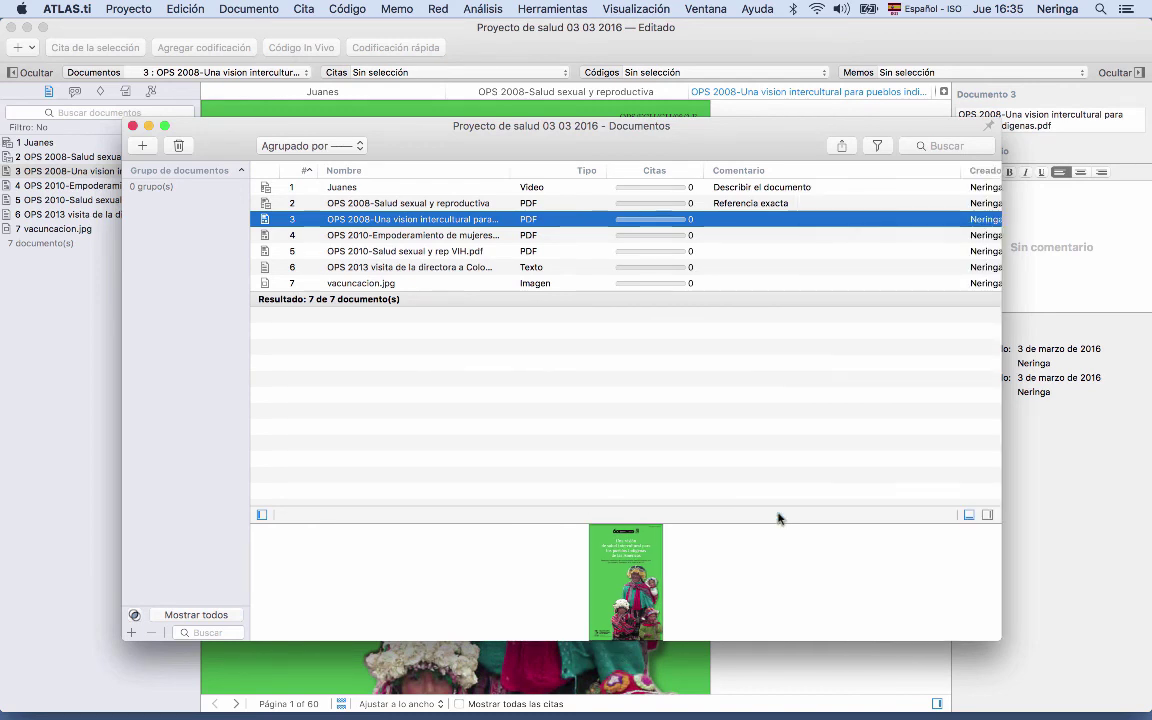
left_click(985, 515)
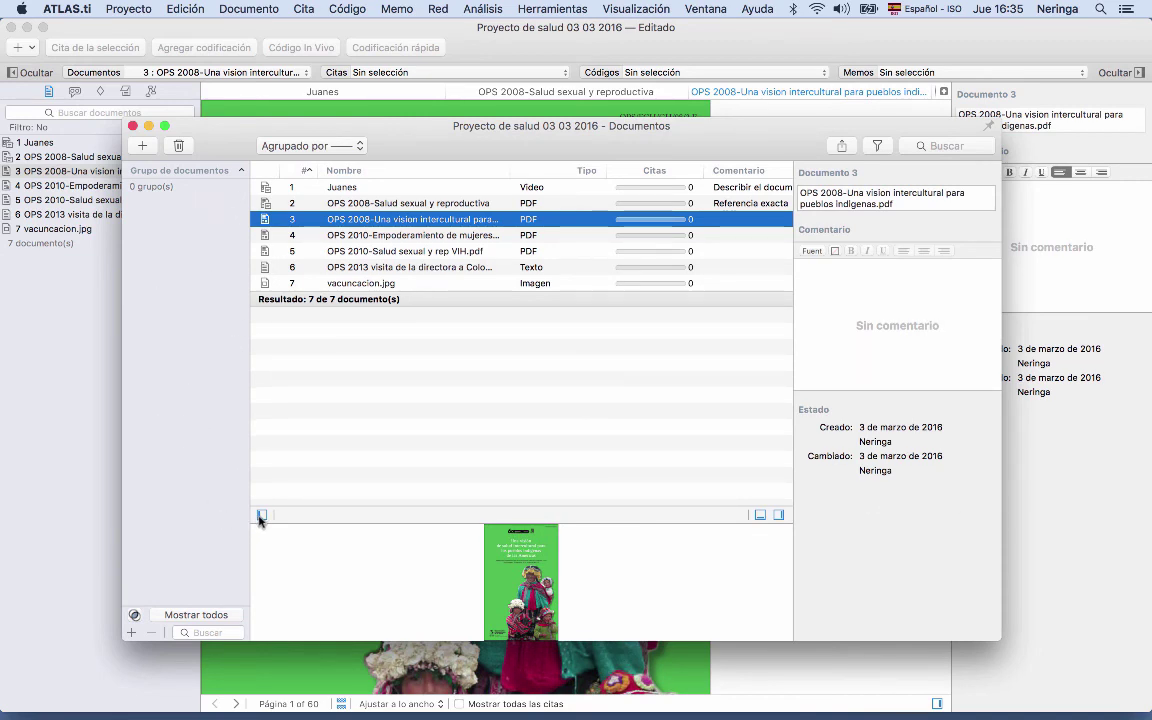
left_click(259, 519)
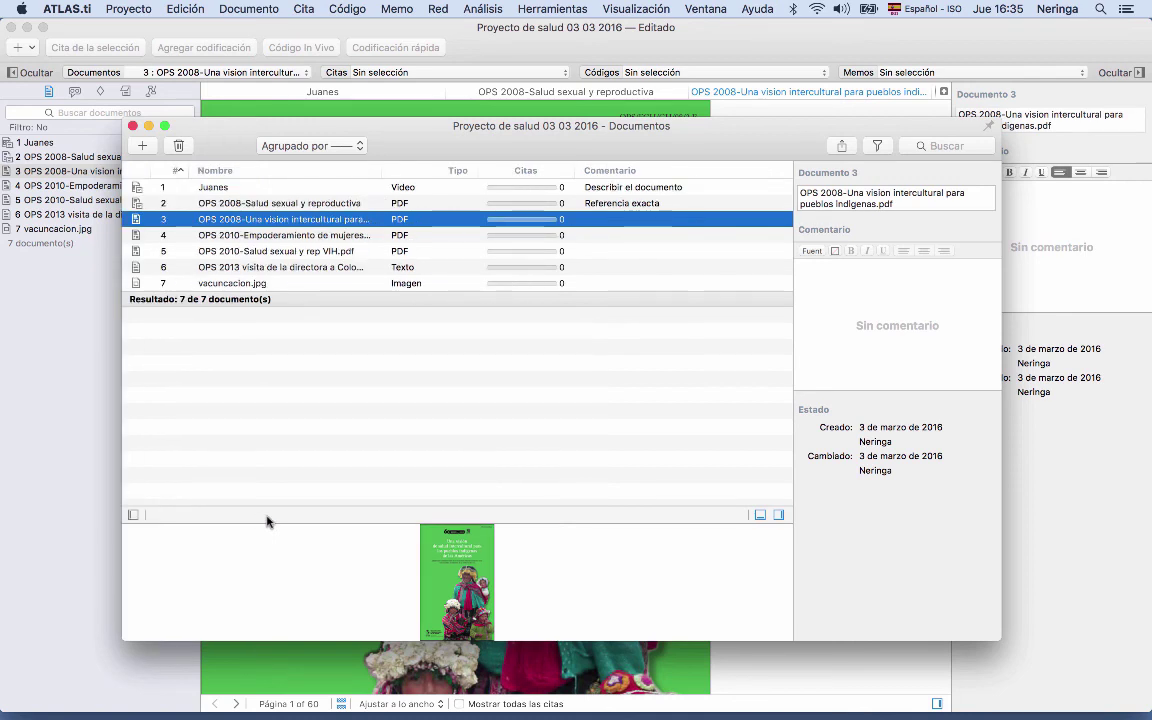
left_click(135, 519)
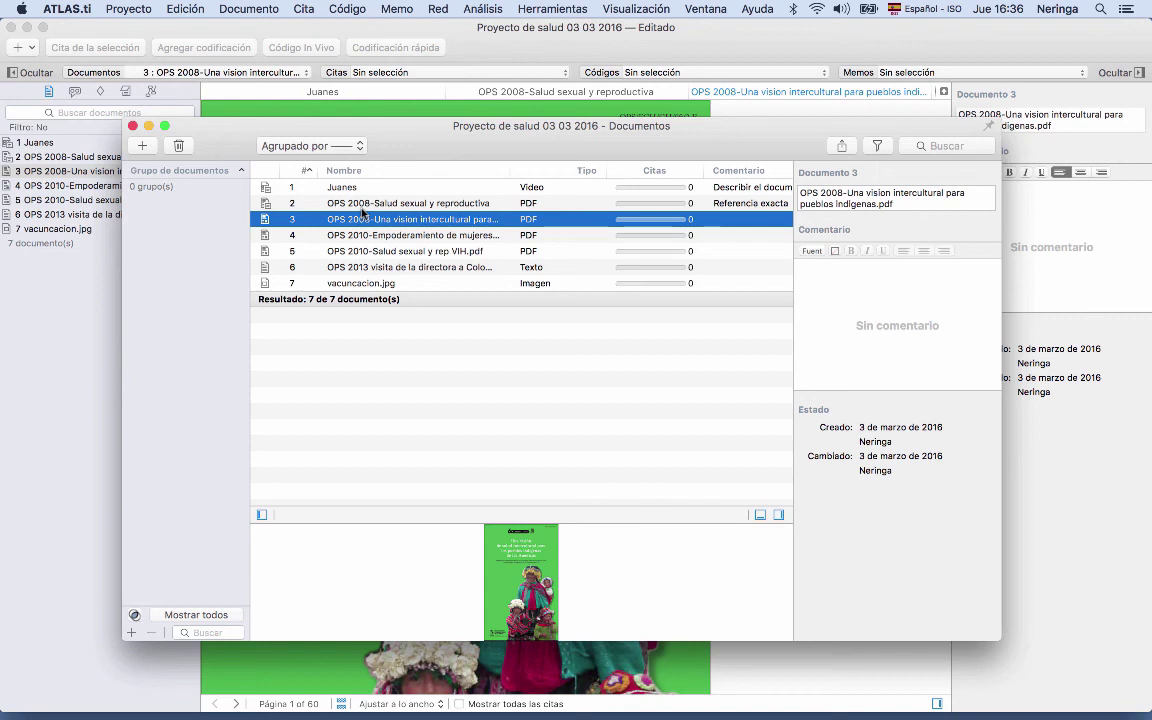
- Create a document group from the two OPS 2008 documents, numbers 2 and 3
left_click(363, 207)
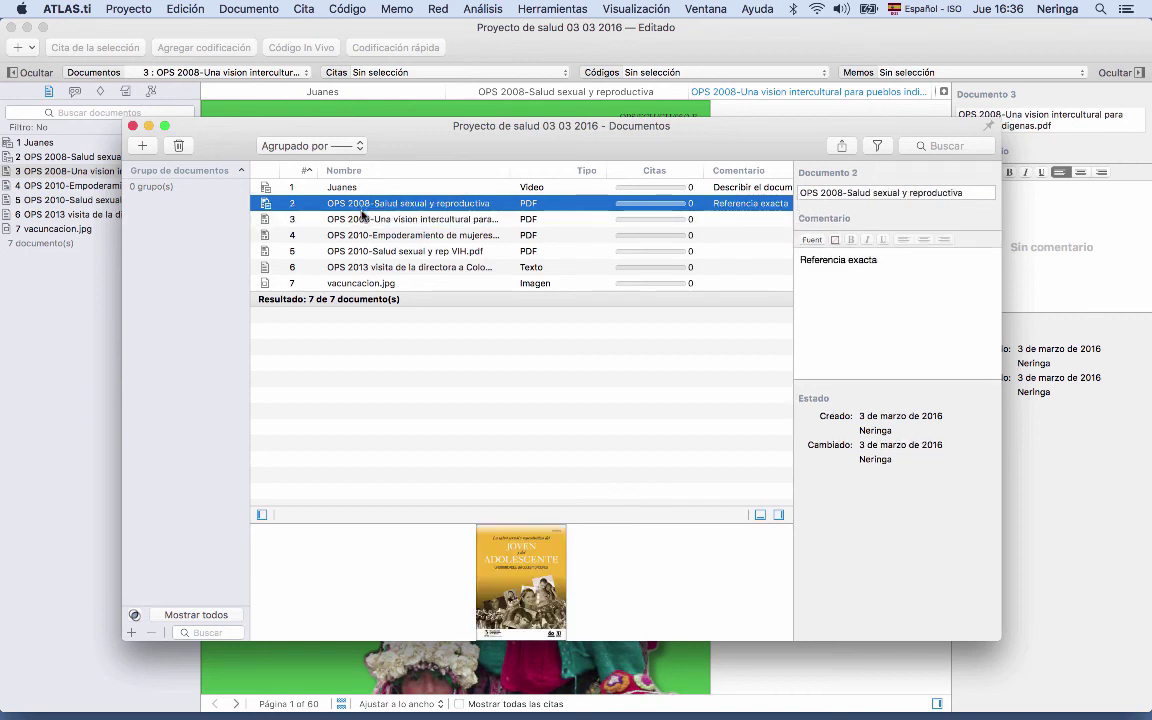
left_click(364, 219, "shift")
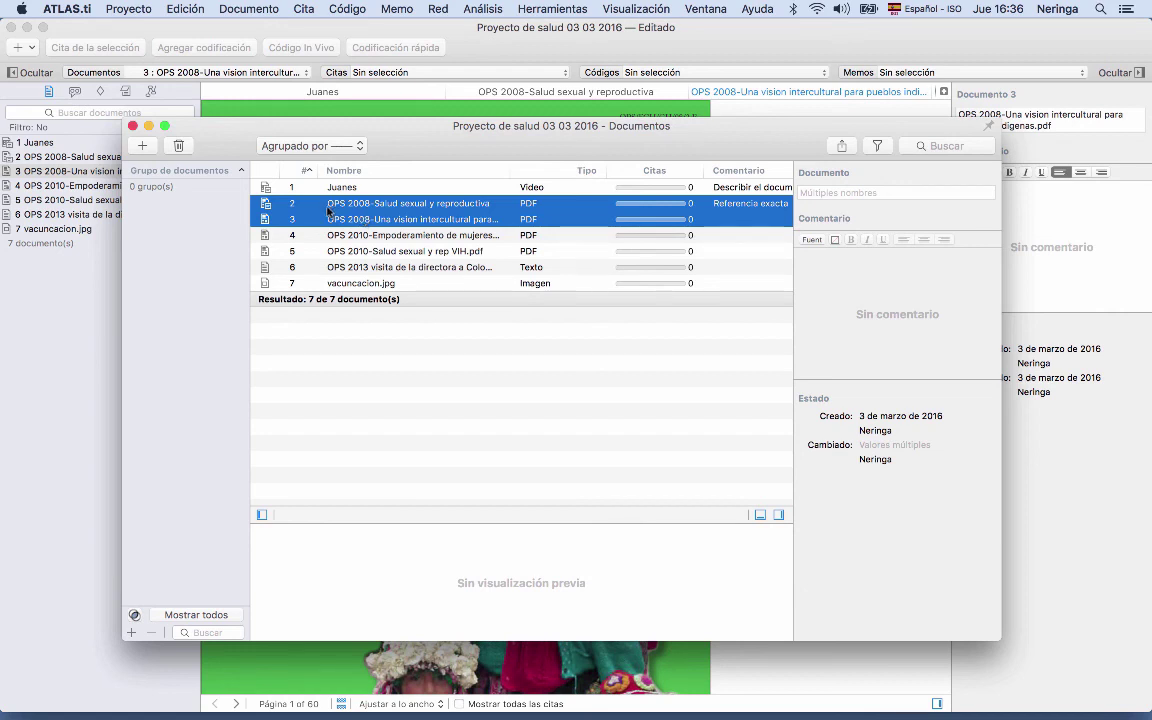
left_click_drag(327, 211, 200, 246)
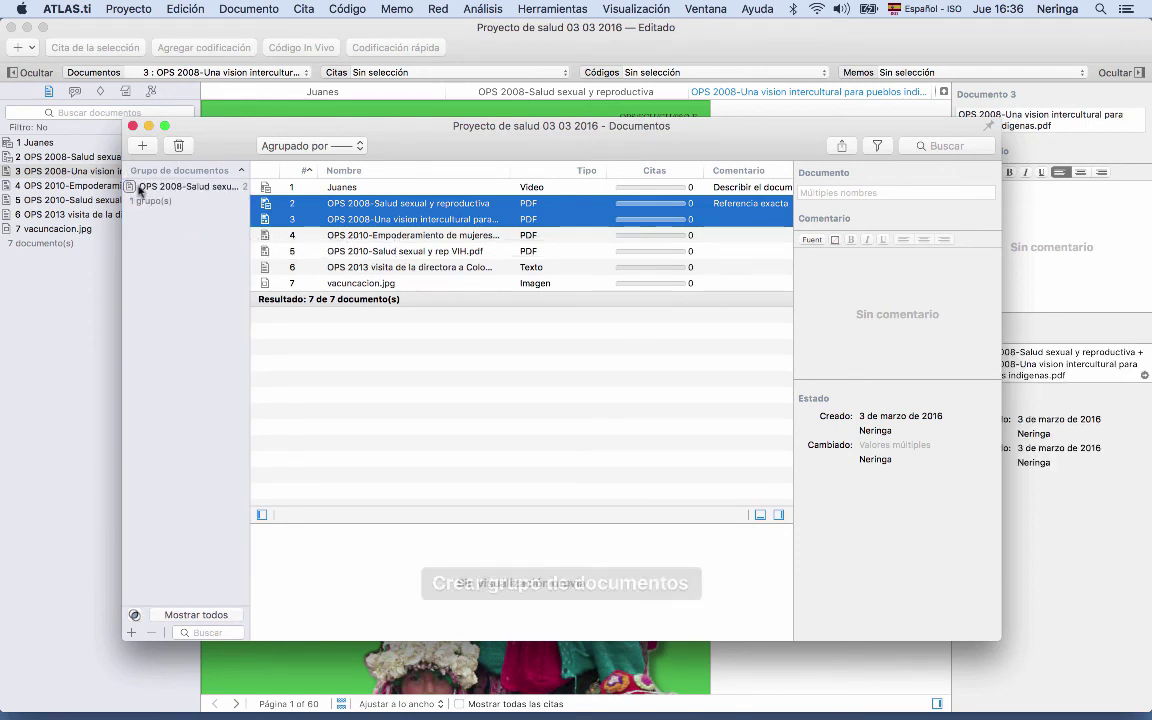
- Create a second document group from the two OPS 2010 documents, numbers 4 and 5, and close the document manager
left_click(300, 234)
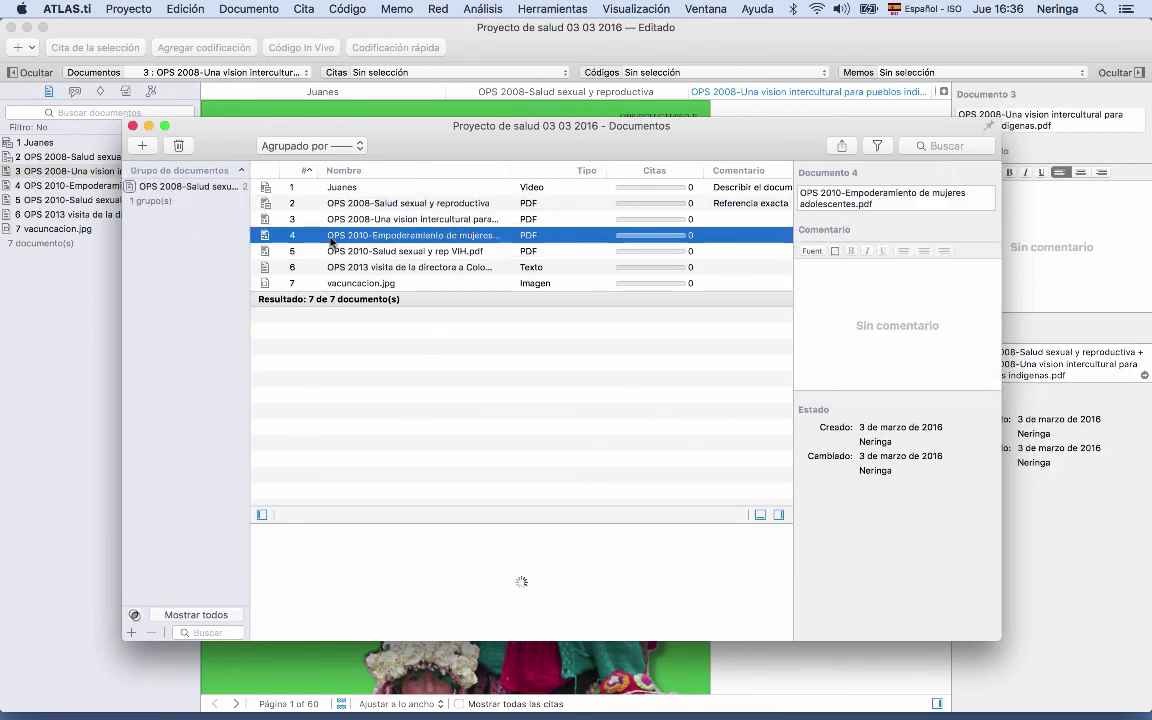
left_click(342, 251, "shift")
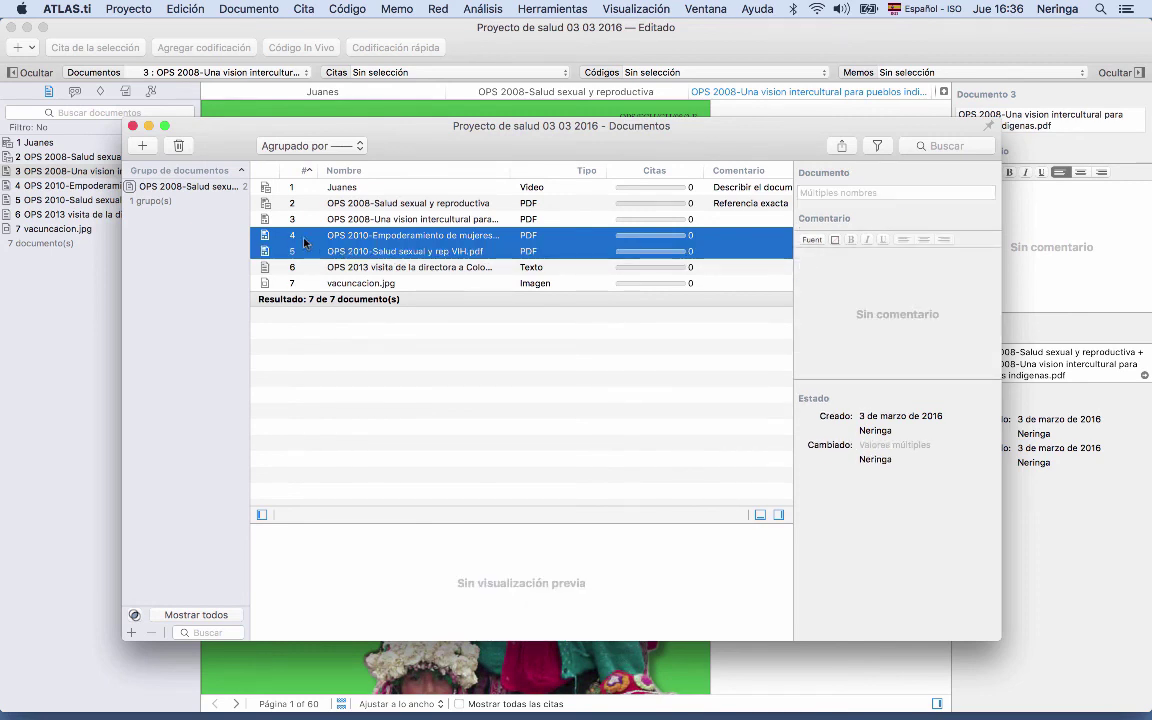
left_click_drag(289, 243, 212, 244)
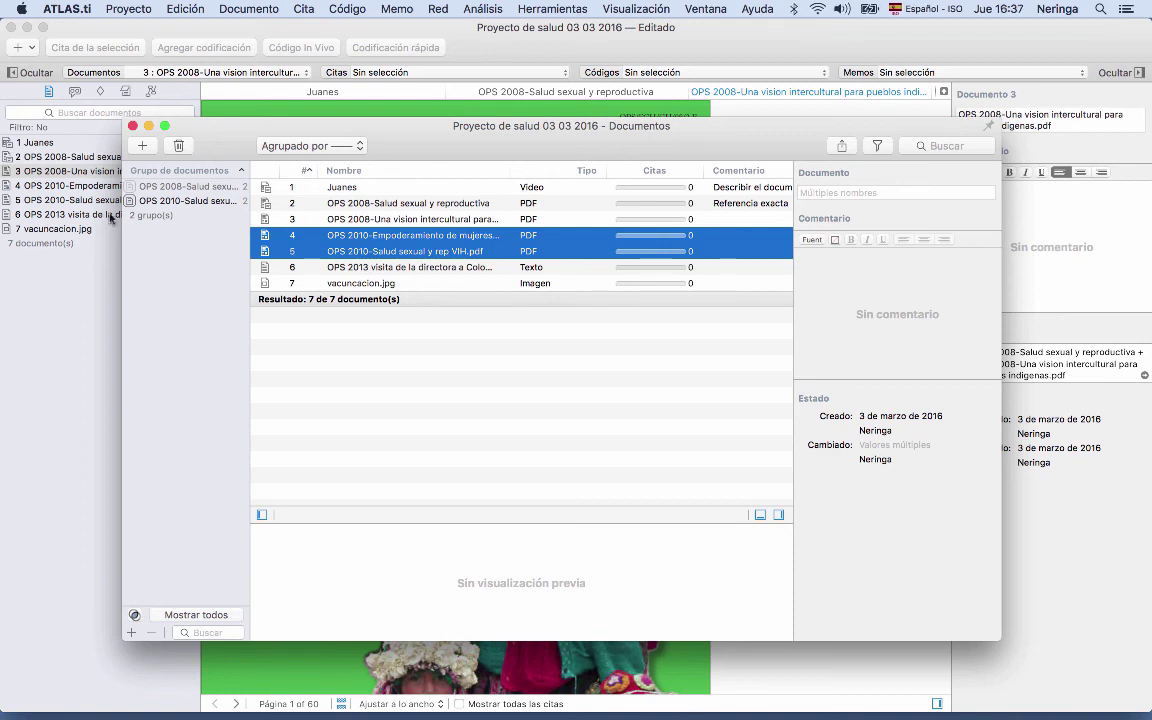
left_click(133, 127)
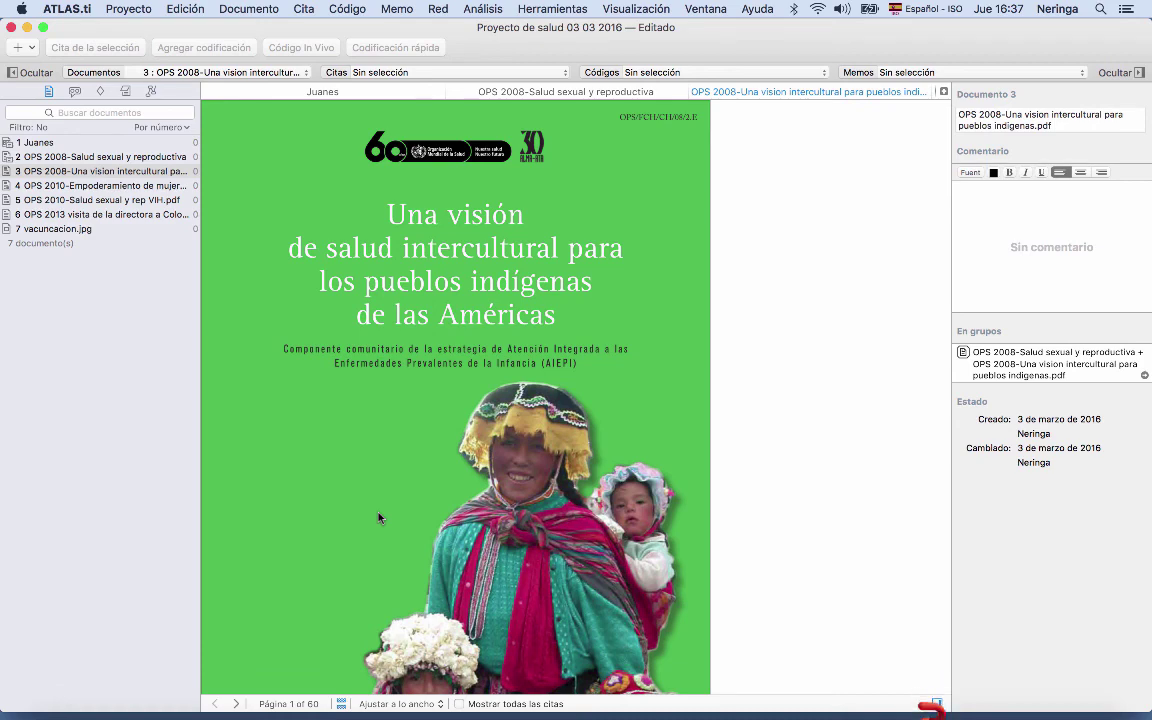
- Browse document 3 from its cover through the contents and opening sections to page 11
scroll(379, 517, "down", 10)
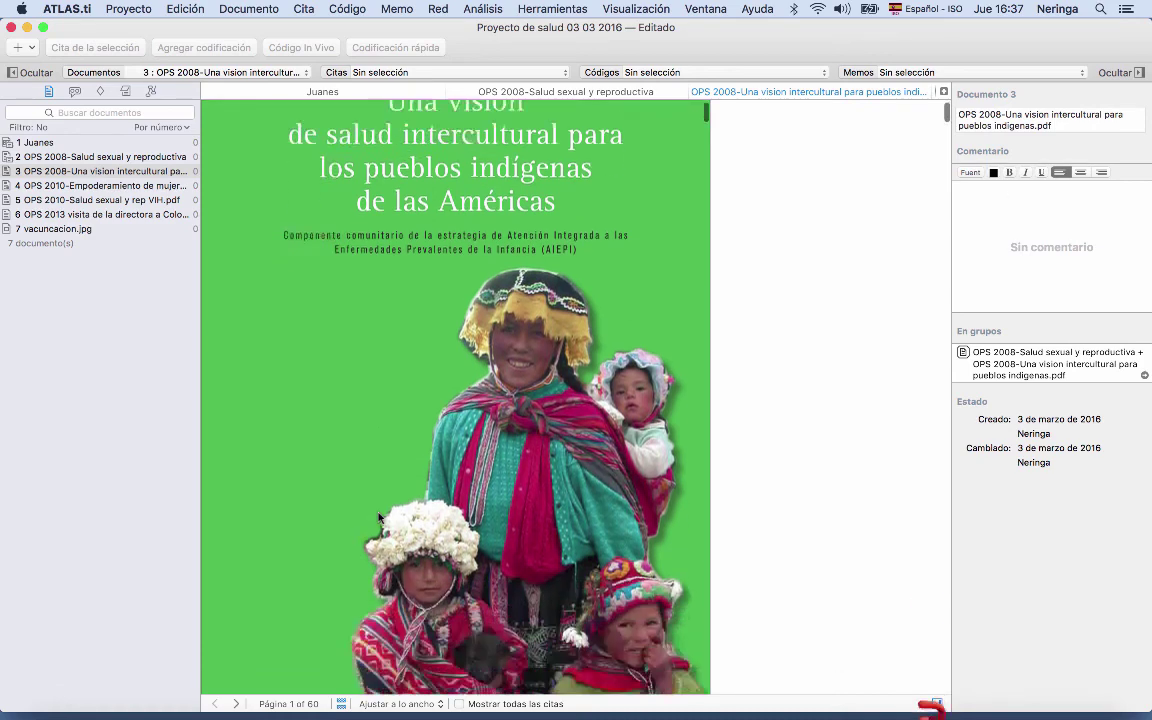
scroll(379, 517, "down", 5)
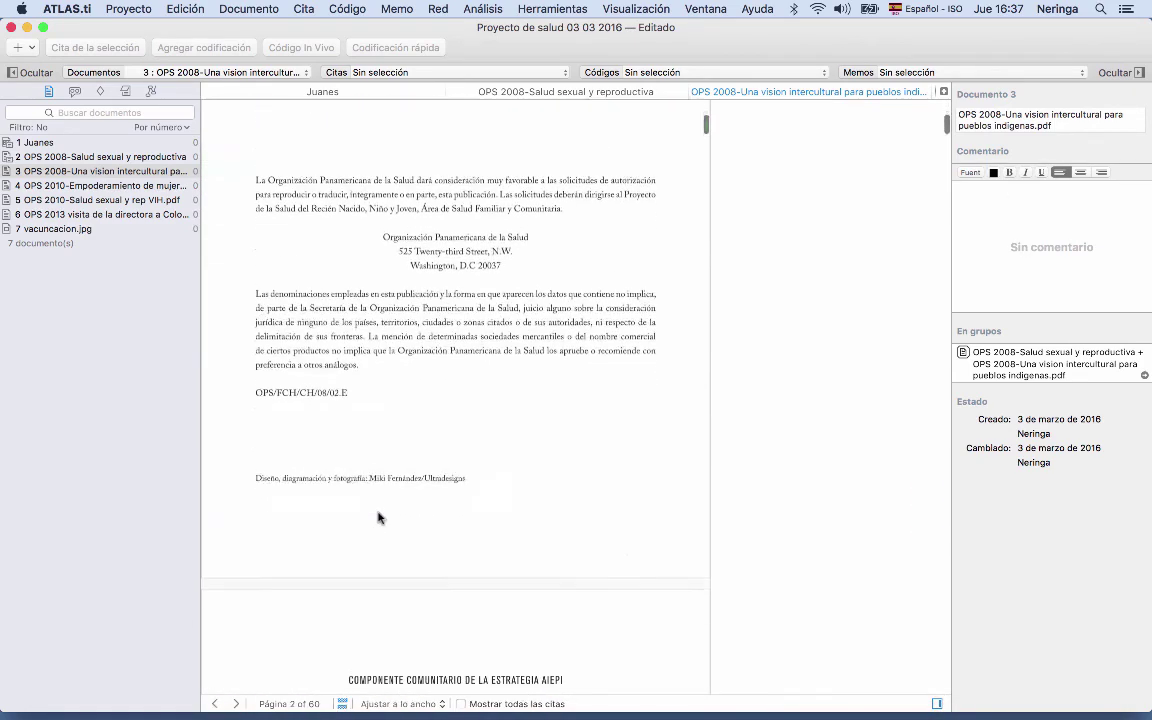
scroll(379, 517, "down", 15)
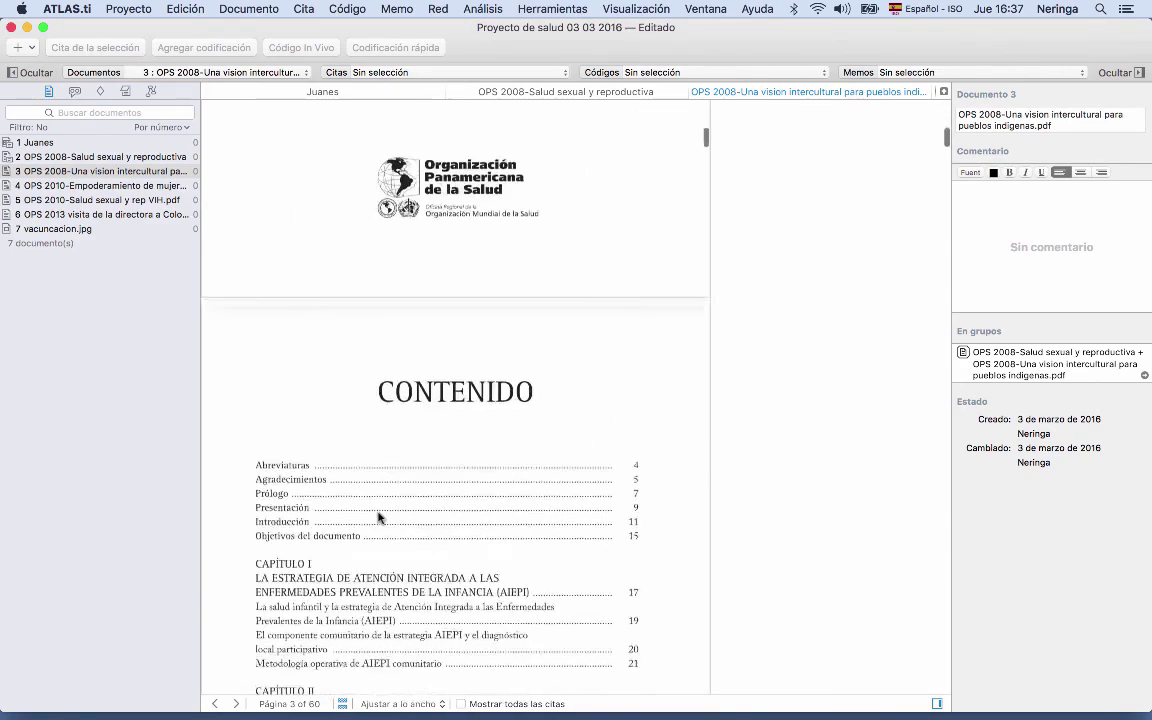
scroll(378, 442, "down", 15)
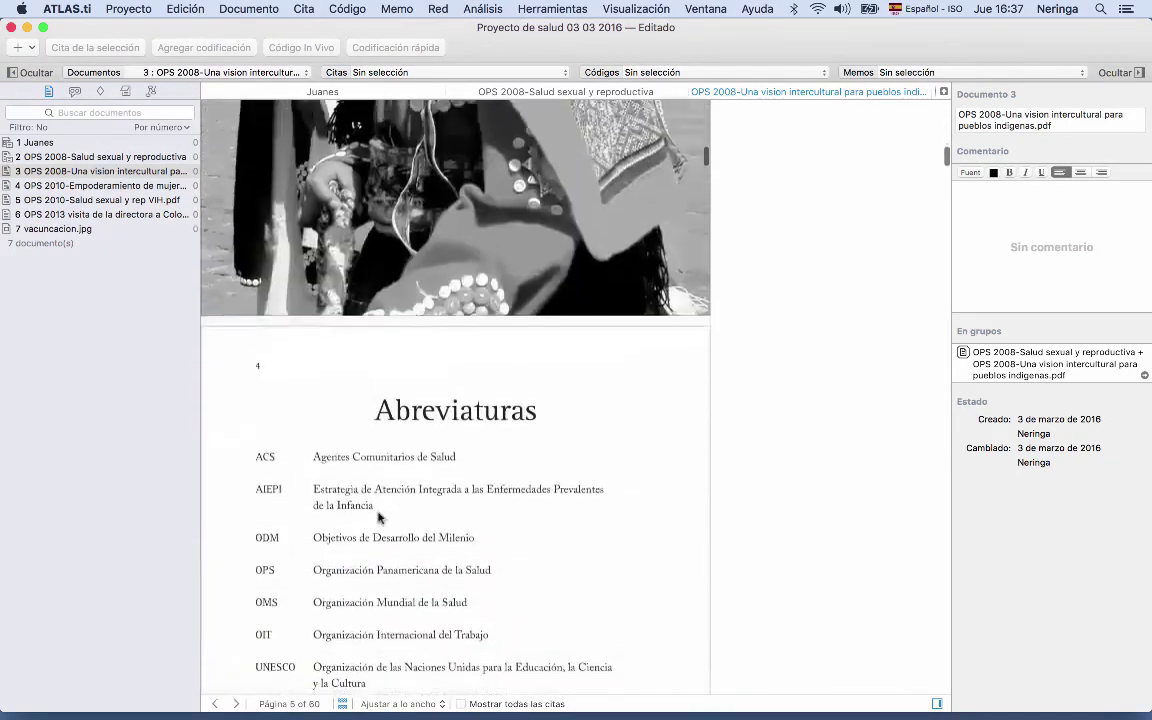
scroll(378, 517, "down", 15)
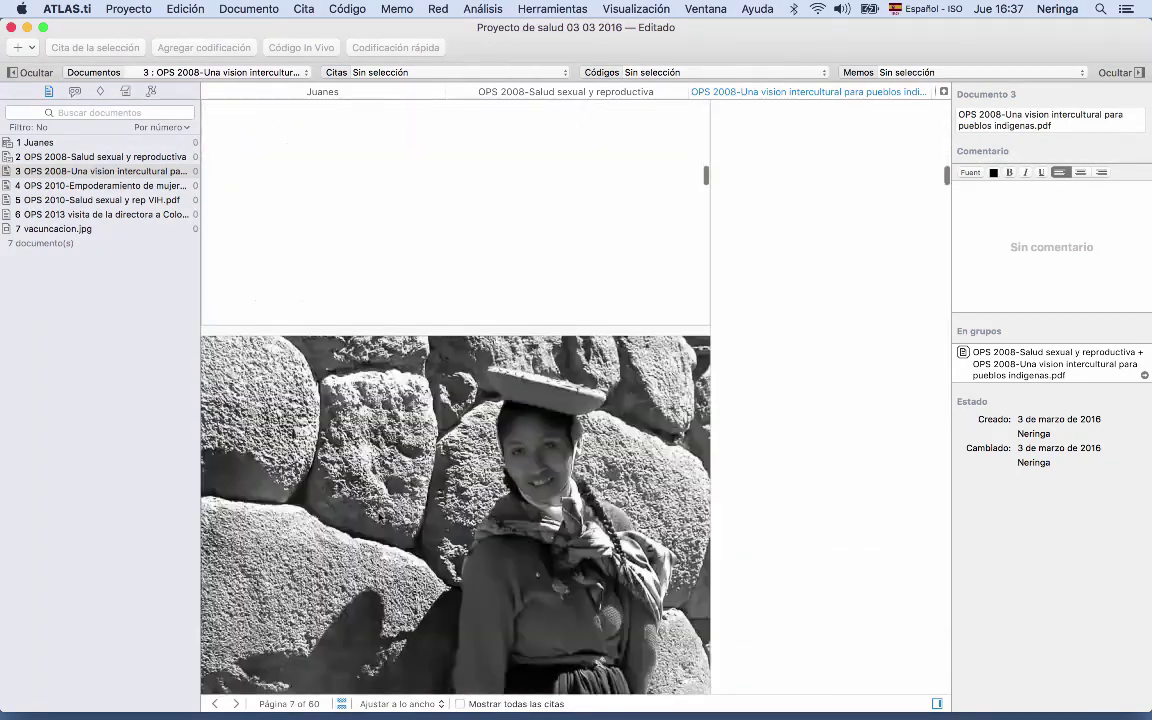
scroll(378, 517, "down", 10)
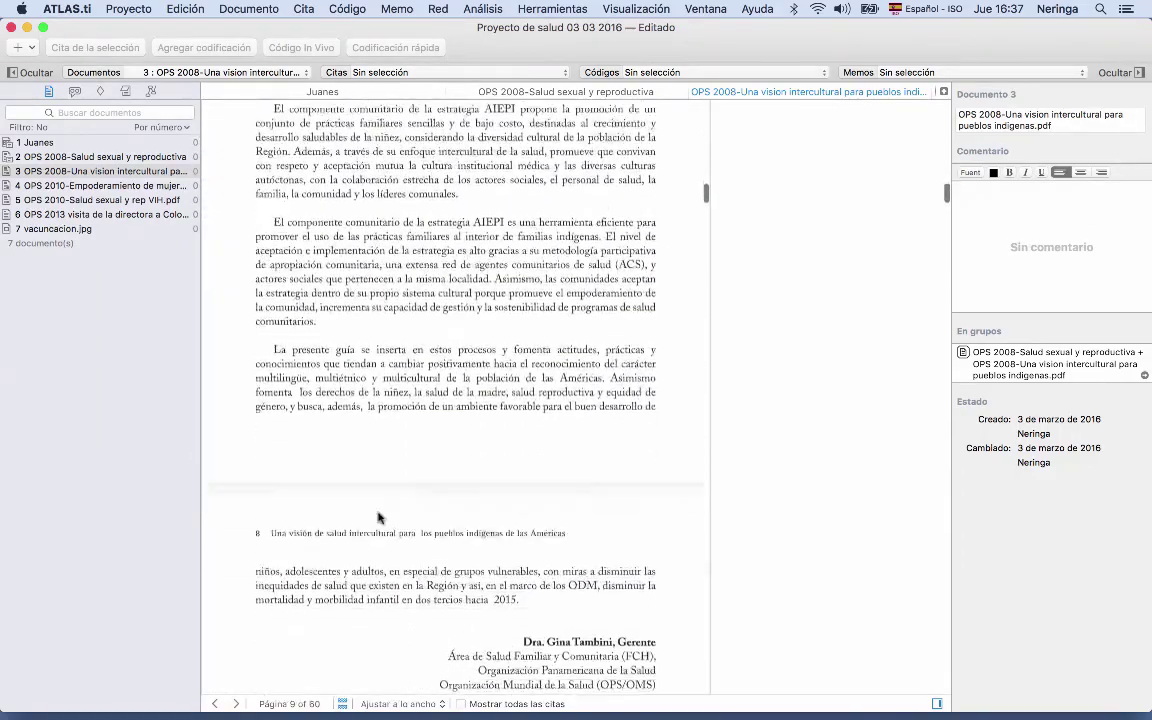
scroll(378, 517, "down", 15)
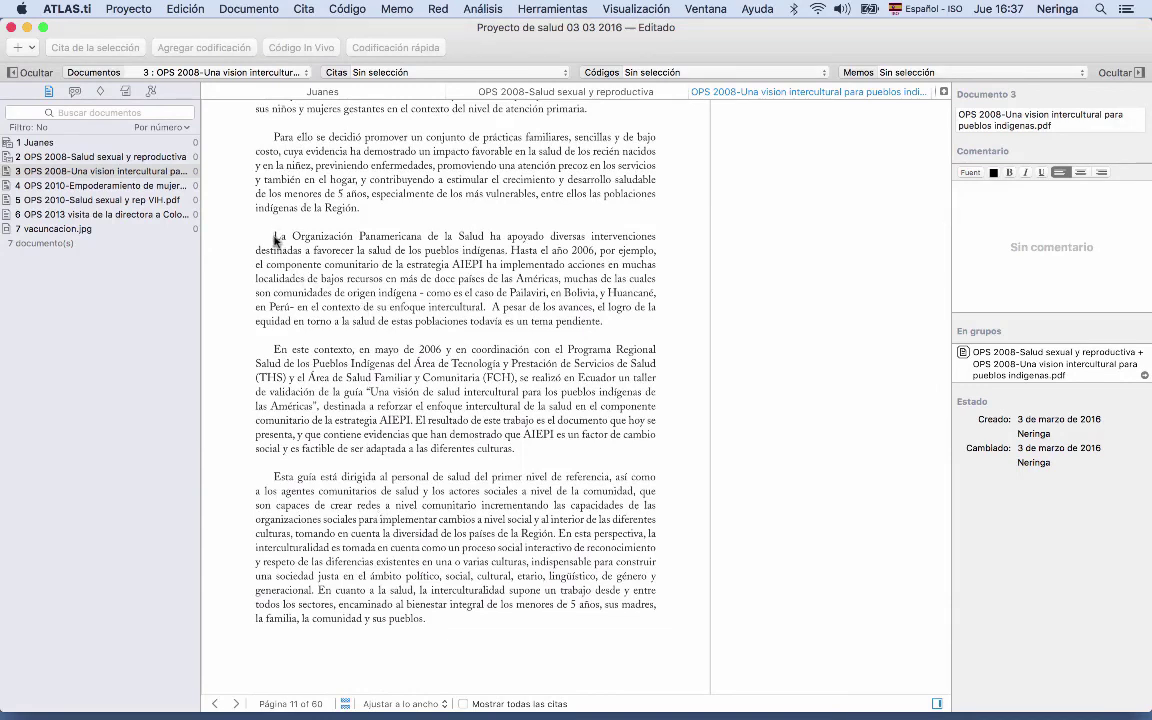
left_click_drag(274, 238, 612, 327)
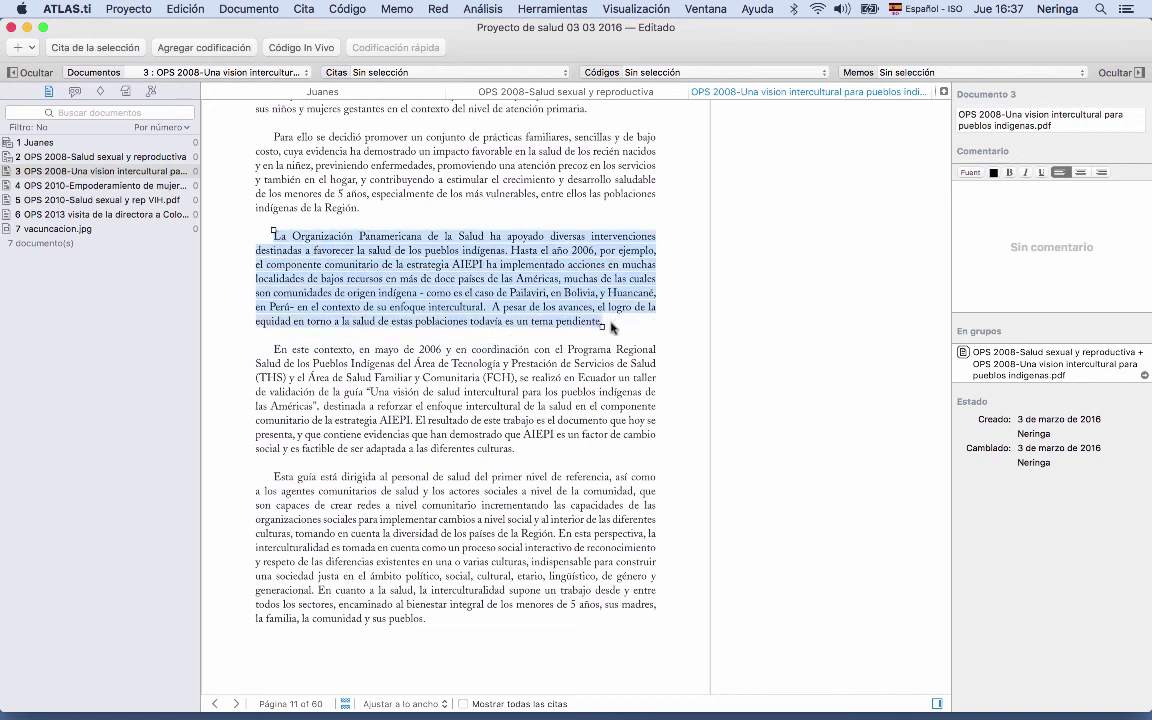
right_click(535, 260)
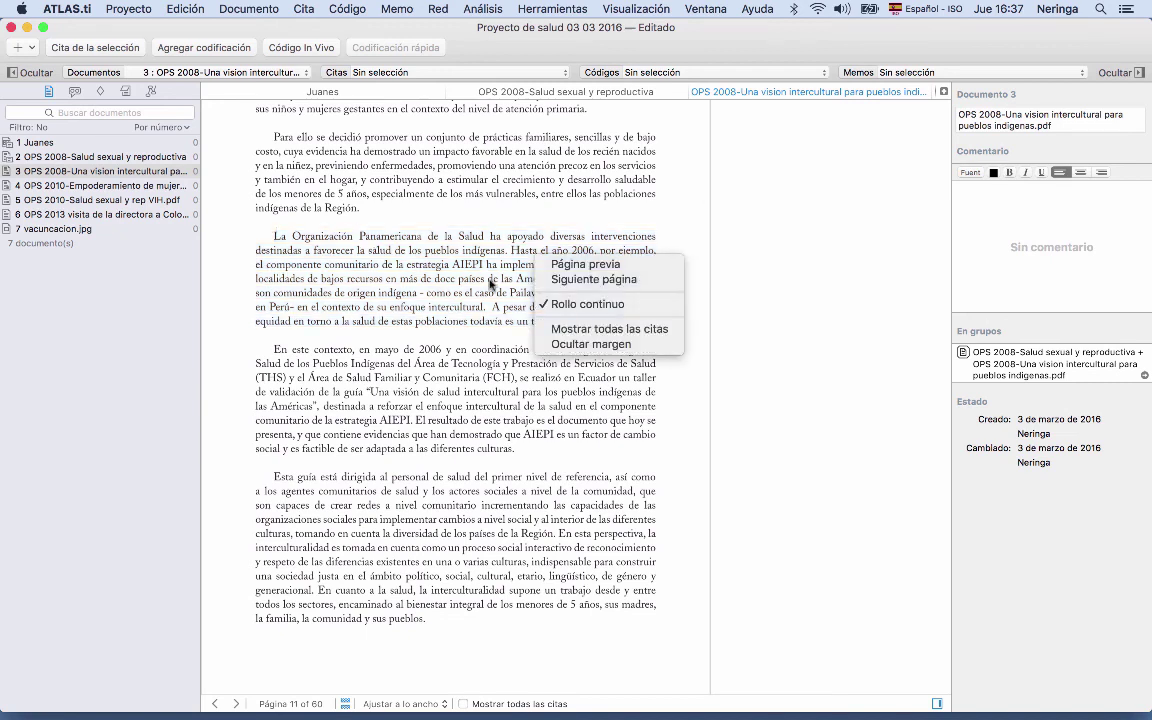
left_click(443, 262)
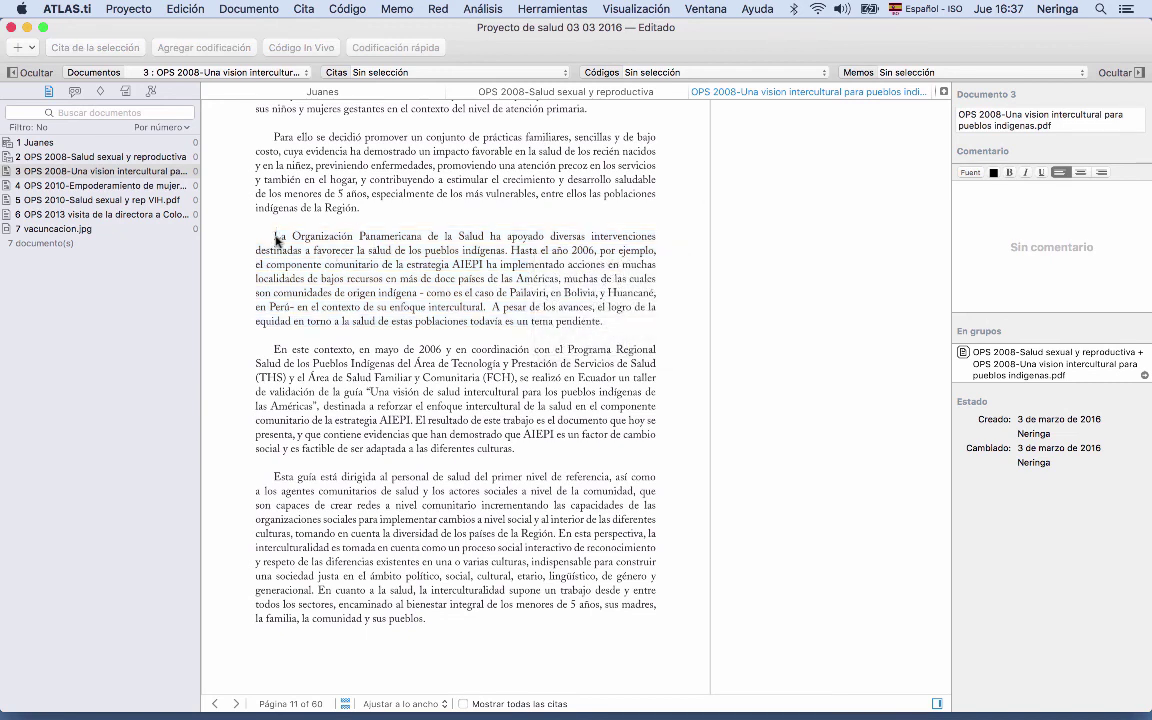
- Create a quotation from the page 11 paragraph of document 3 that starts "La Organización Panamericana de la Salud ha apoyado"
left_click_drag(252, 232, 603, 322)
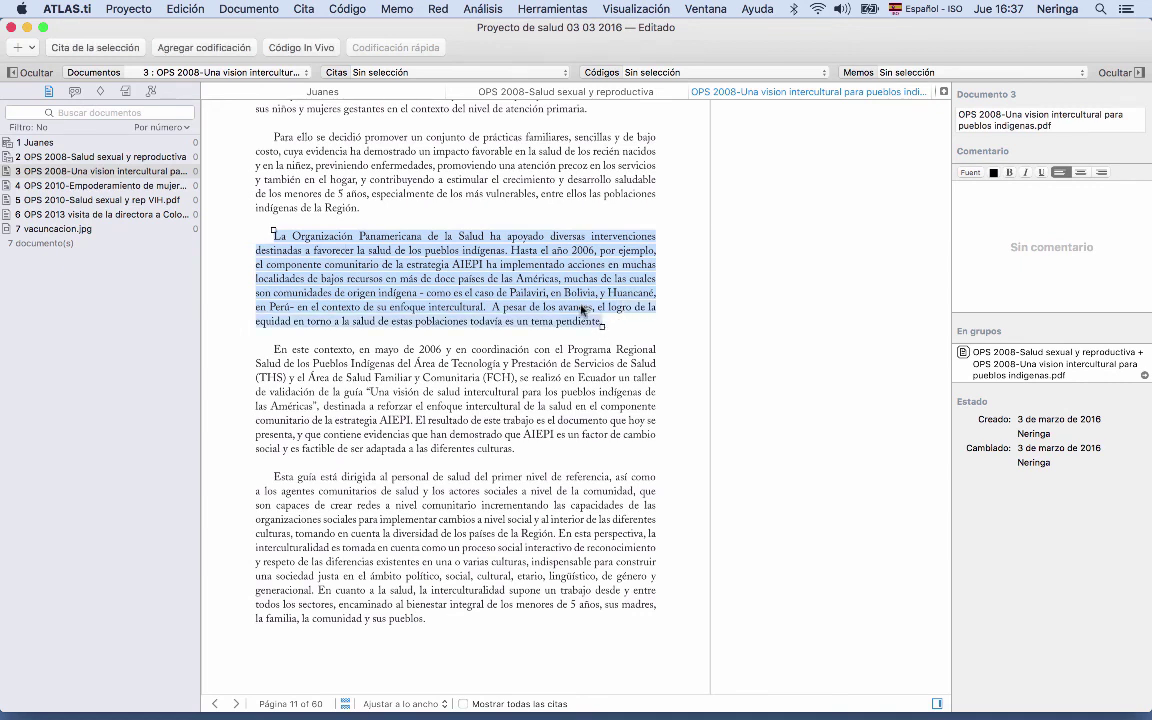
right_click(582, 310)
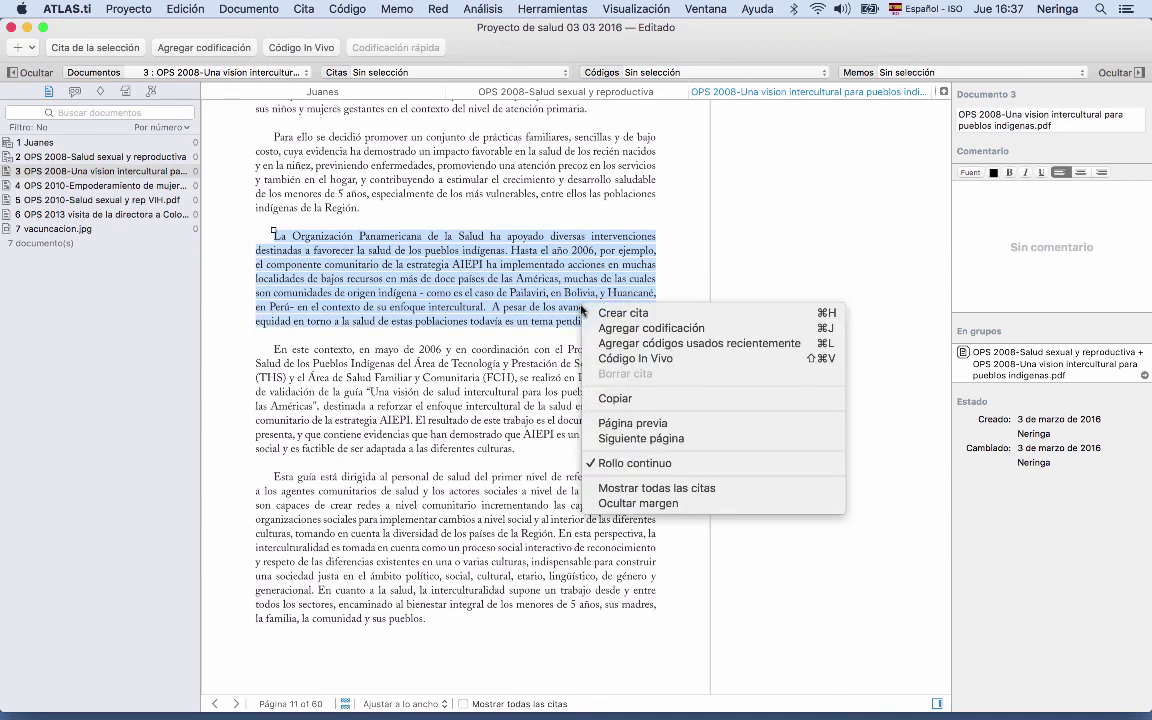
left_click(606, 313)
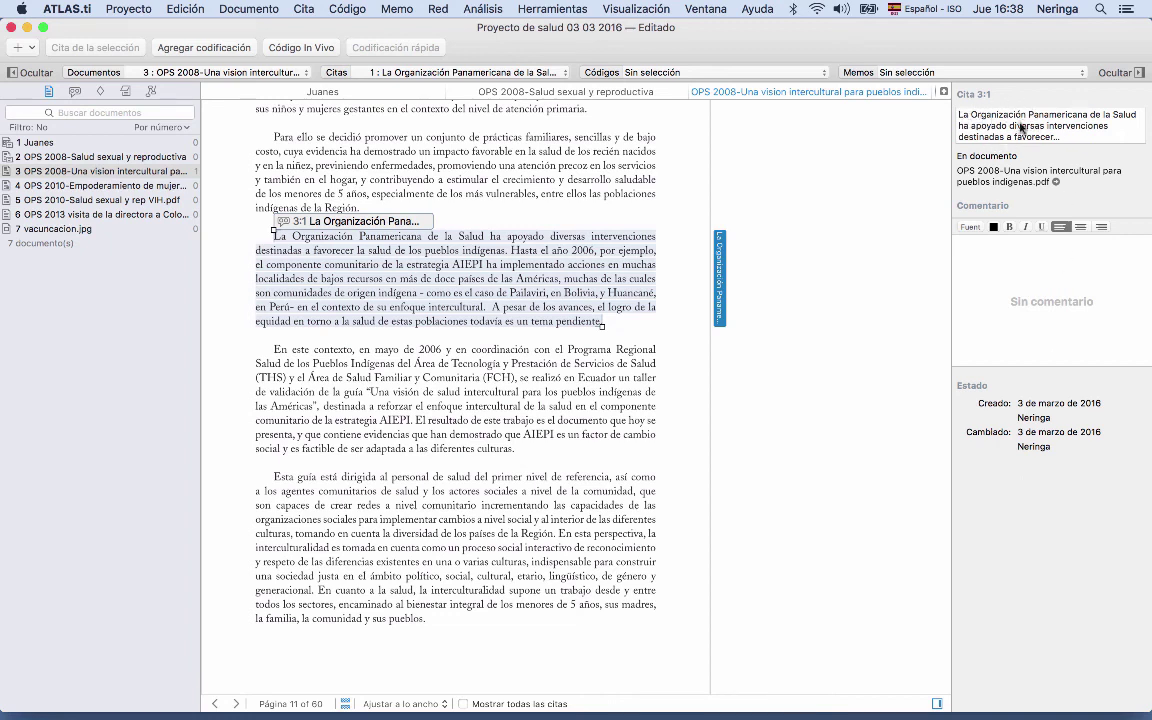
- Create two overlapping quotations in the Juanes video, from 00:04.89 to 00:10.60 and from 00:07.74 to 00:13.72
left_click(1006, 303)
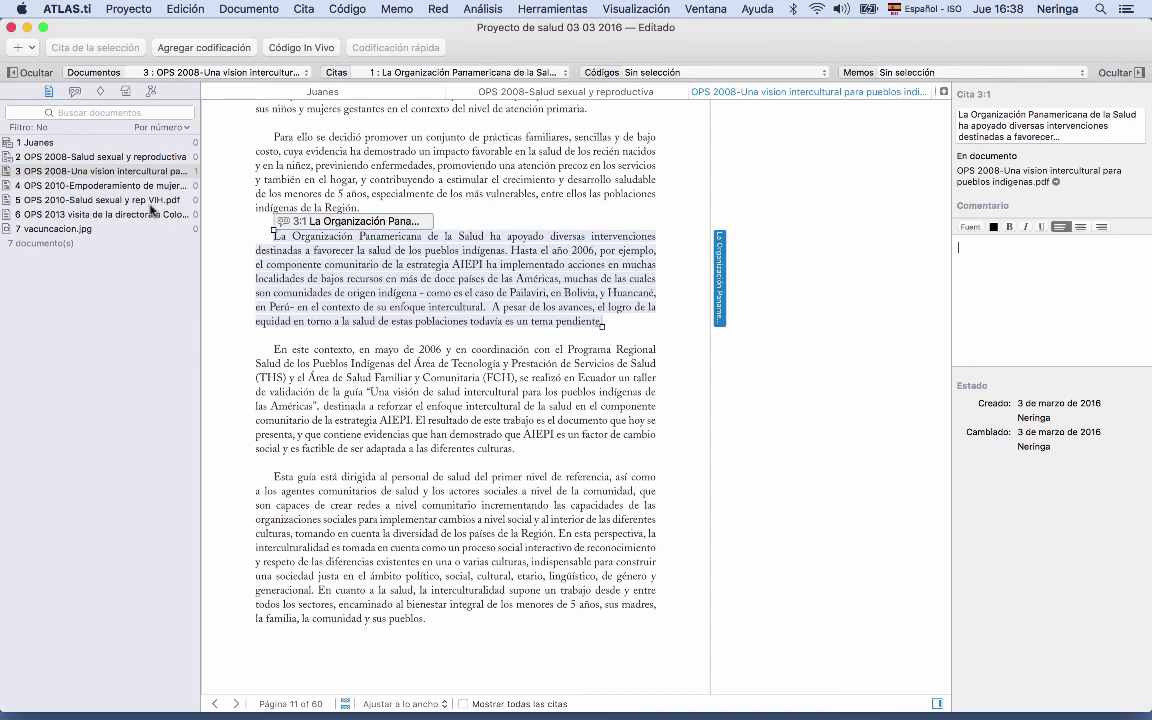
left_click(38, 144)
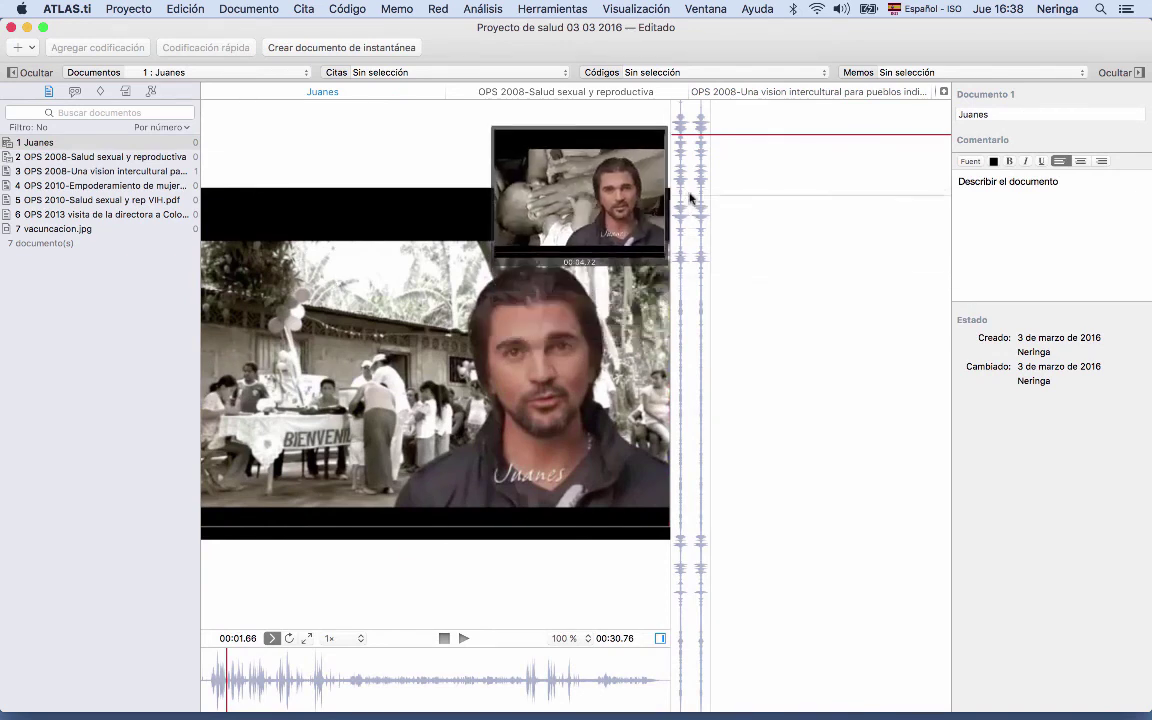
left_click_drag(688, 200, 698, 316)
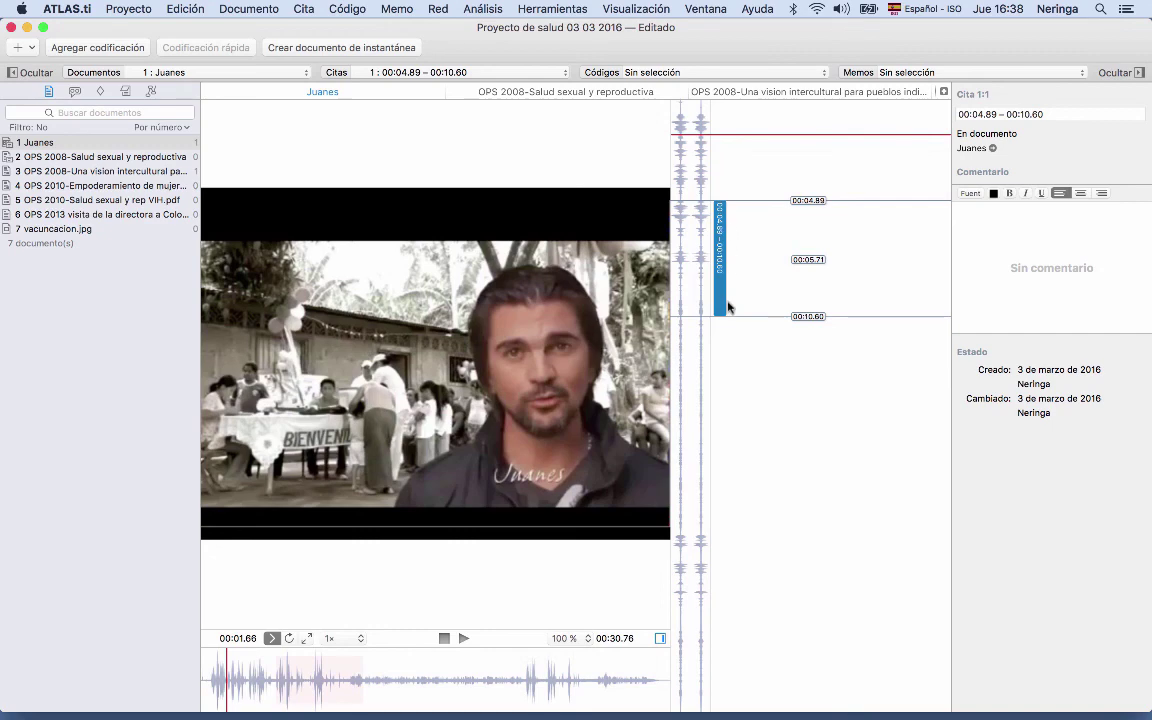
left_click_drag(692, 260, 702, 380)
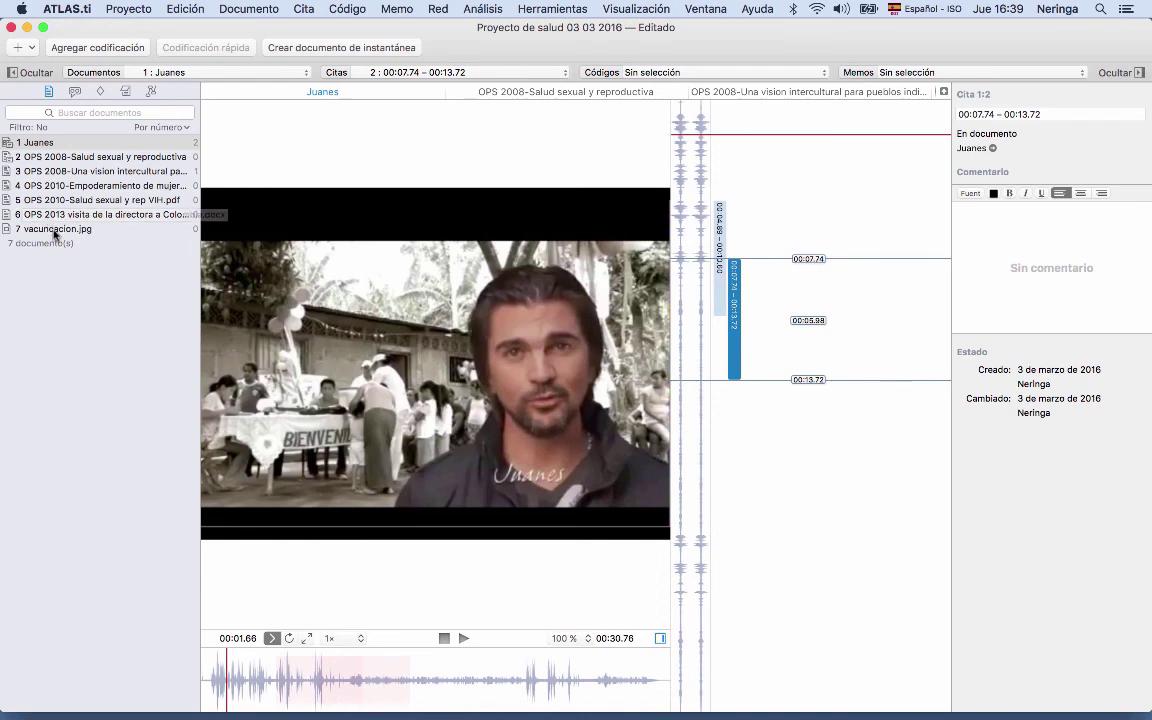
- Open vacuncacion.jpg and create a quotation from a rectangular area around the baby
double_click(55, 229)
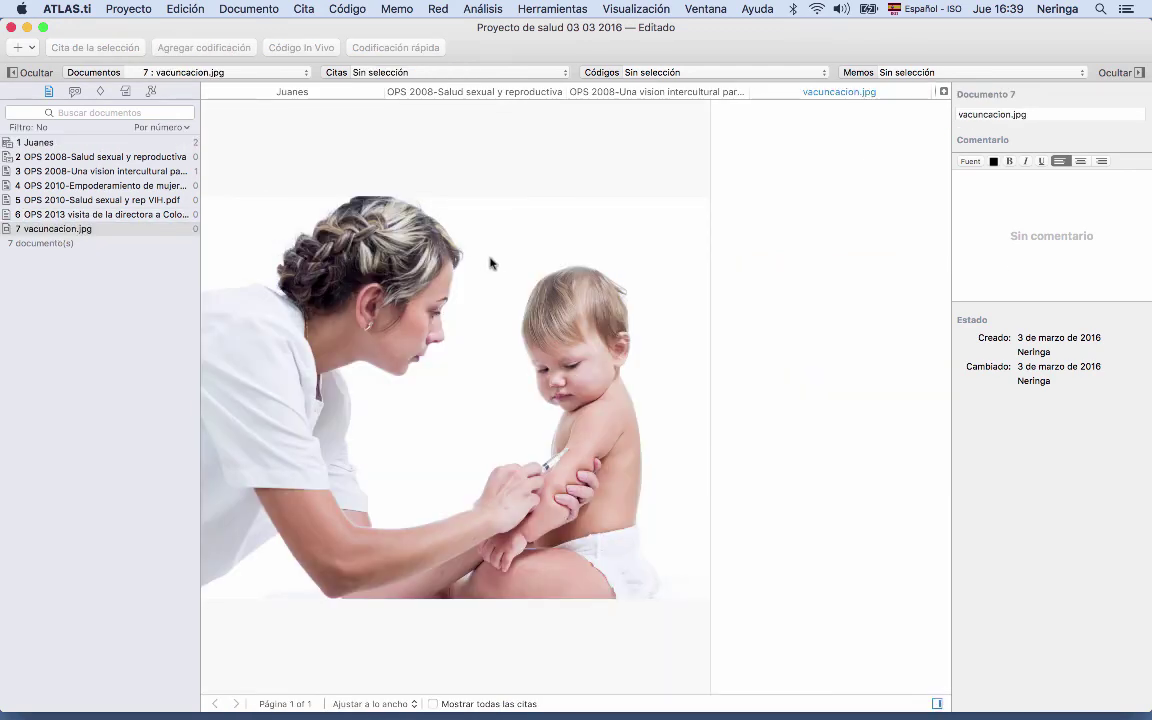
left_click_drag(496, 246, 641, 548)
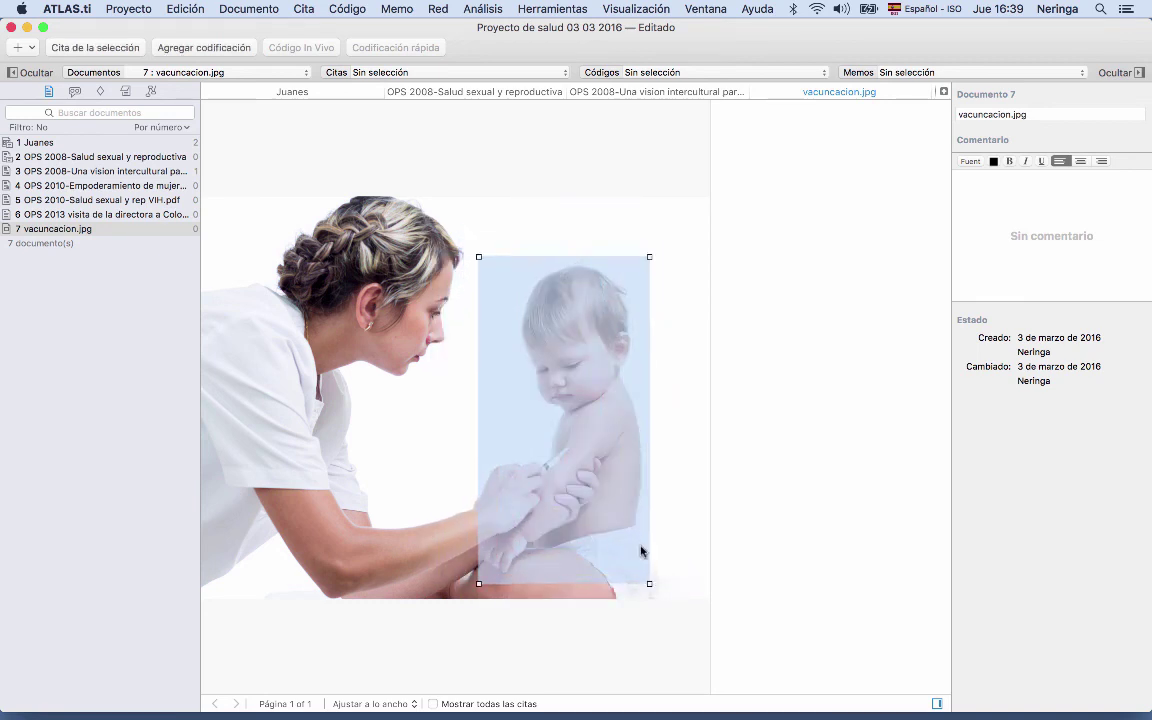
right_click(560, 431)
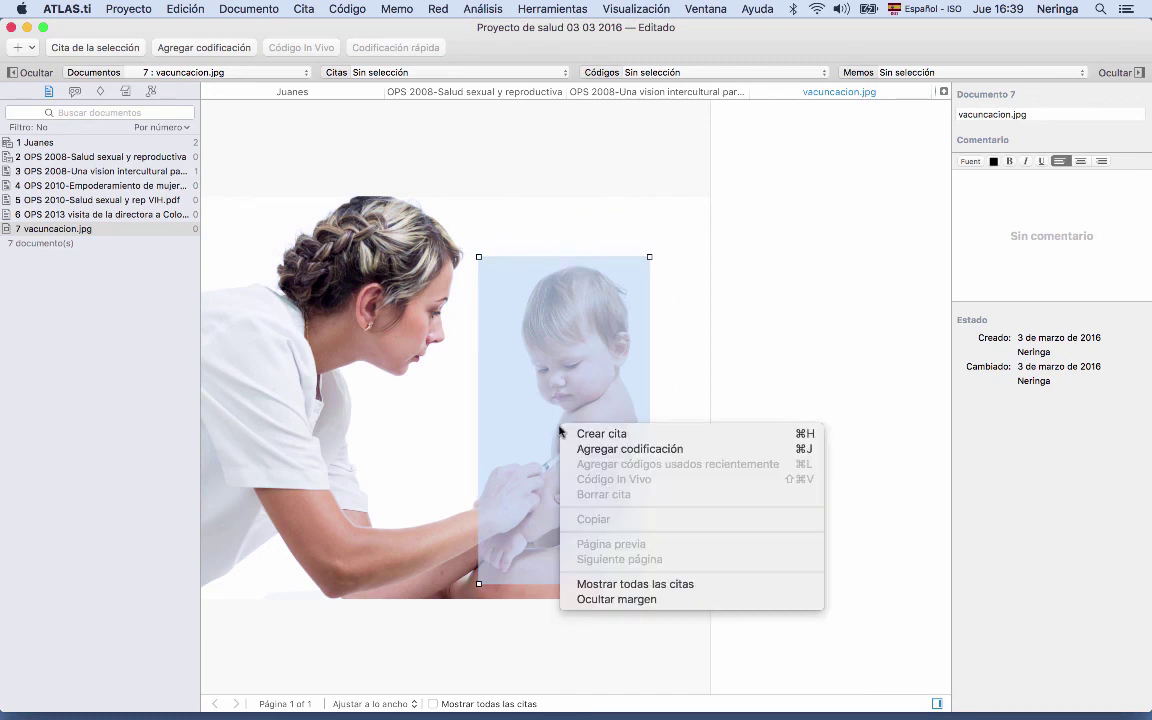
left_click(572, 437)
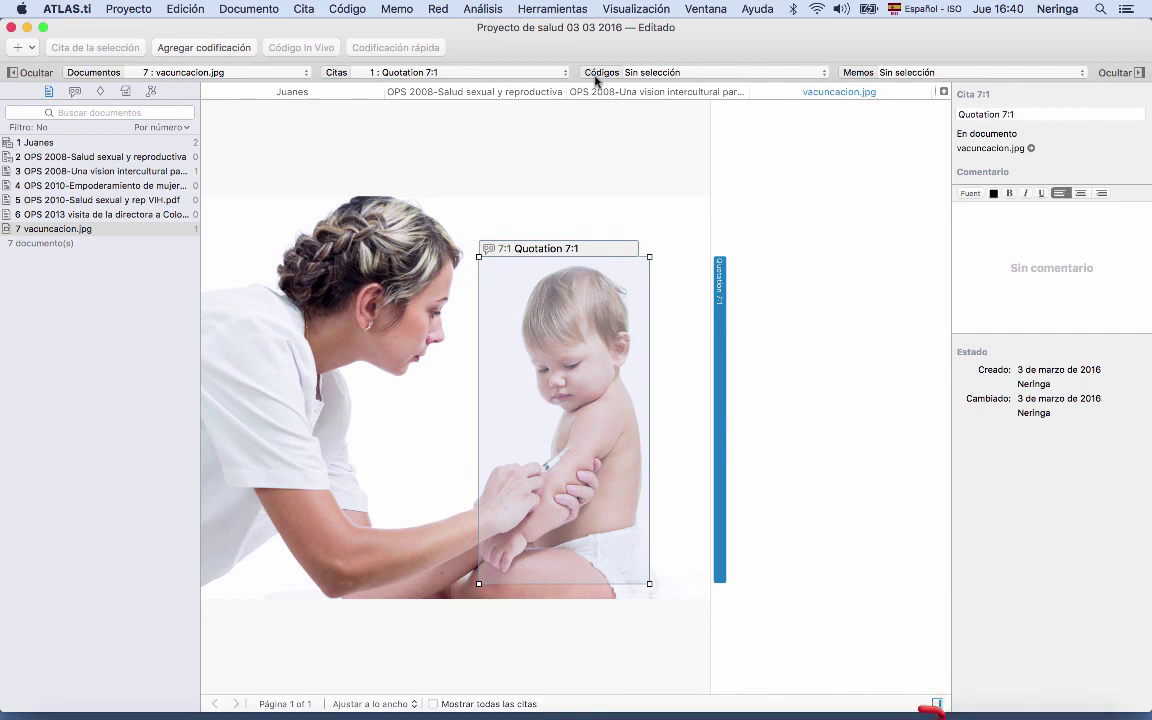
- Minimise ATLAS.ti and open the survey workbook Encuesta.xls in Excel from the desktop folder Clase de ATLAS.ti Mac
left_click(27, 30)
left_click(1108, 57)
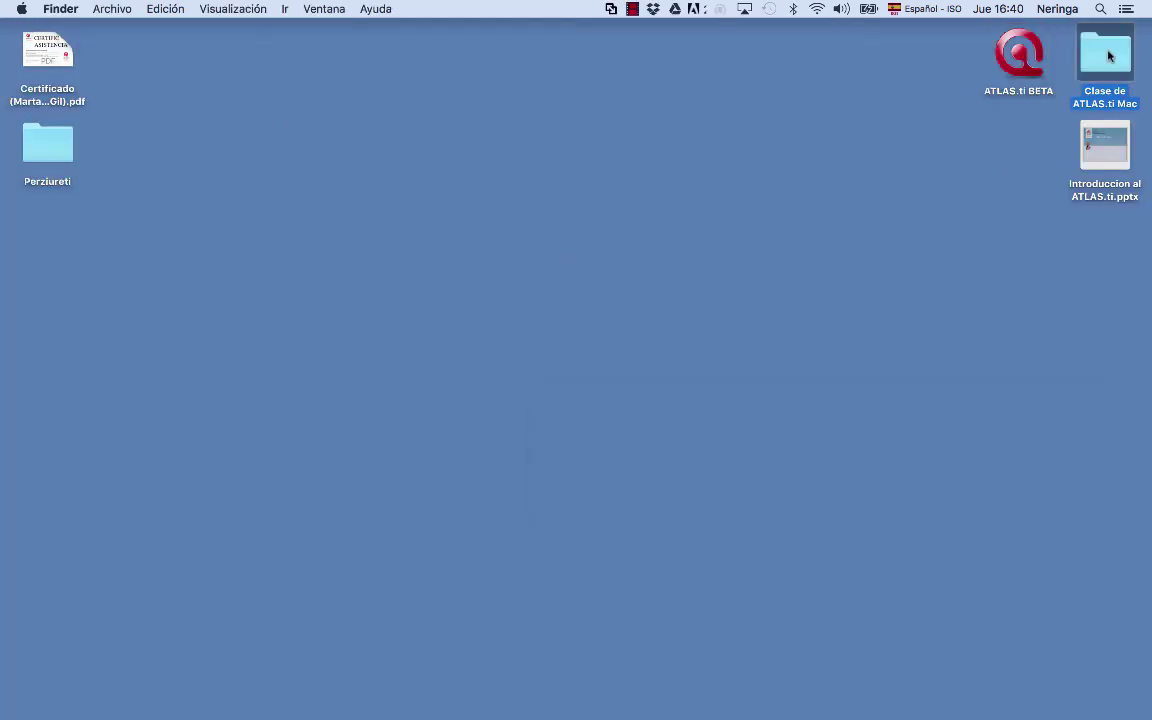
double_click(1108, 57)
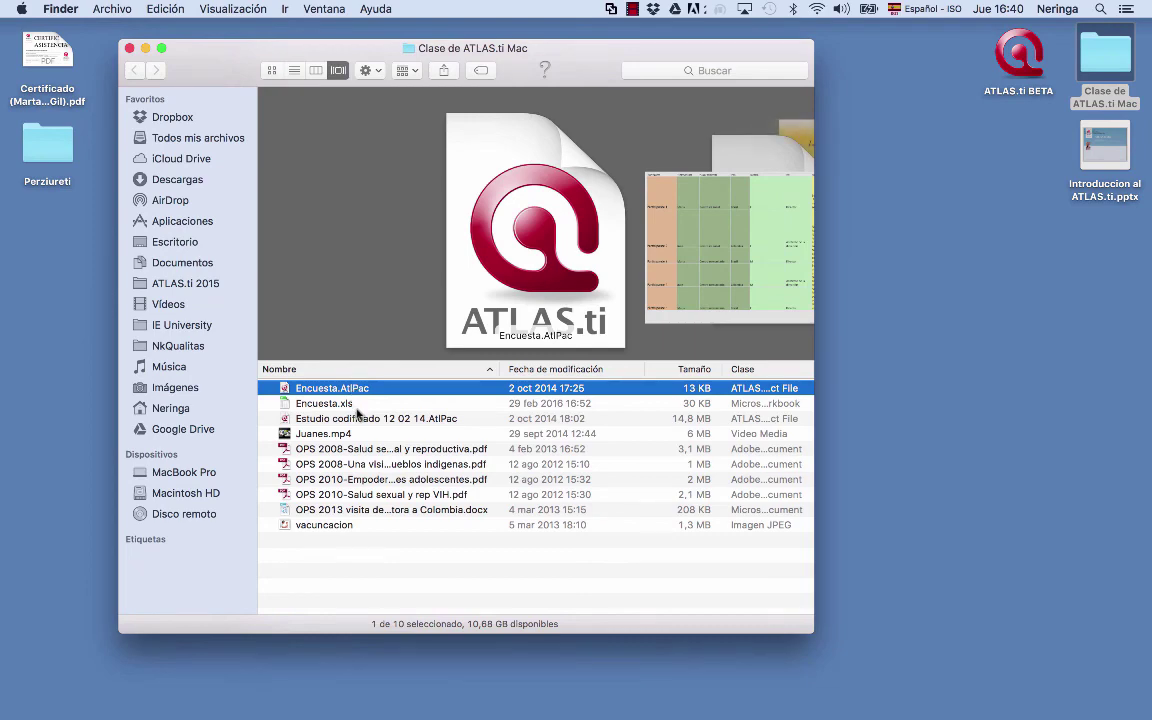
double_click(356, 406)
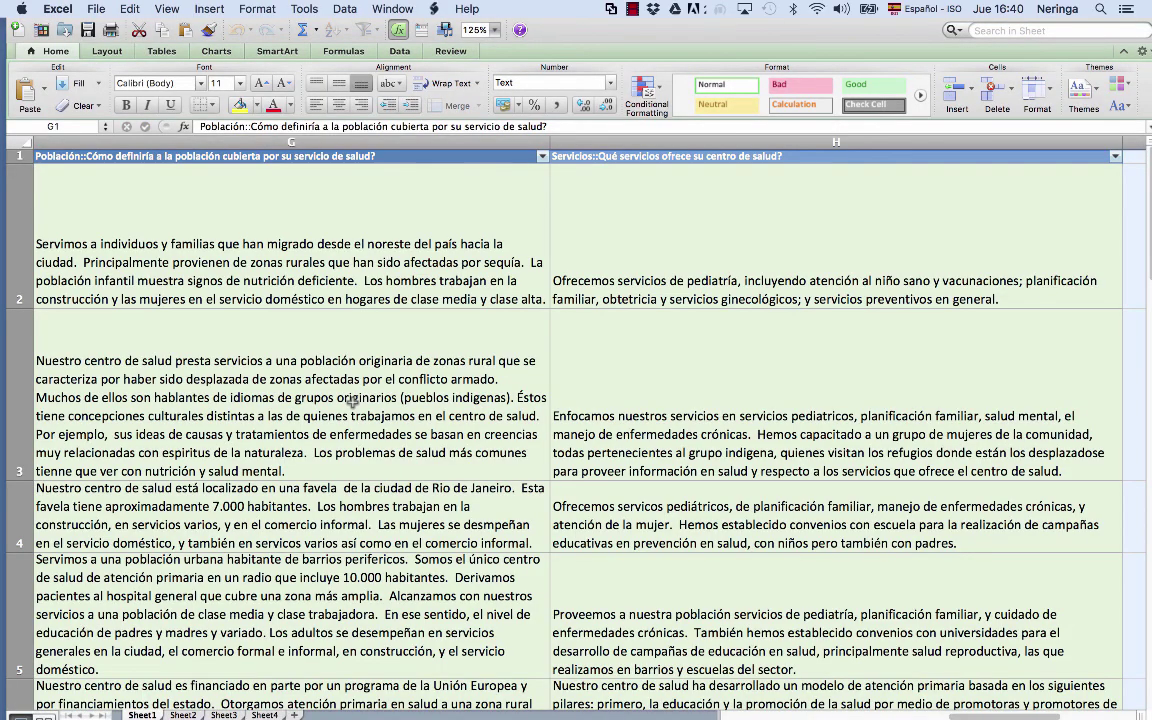
- Examine the survey rows on Sheet1 one by one, from Participante 1 to Participante 5
scroll(352, 402, "left", 10)
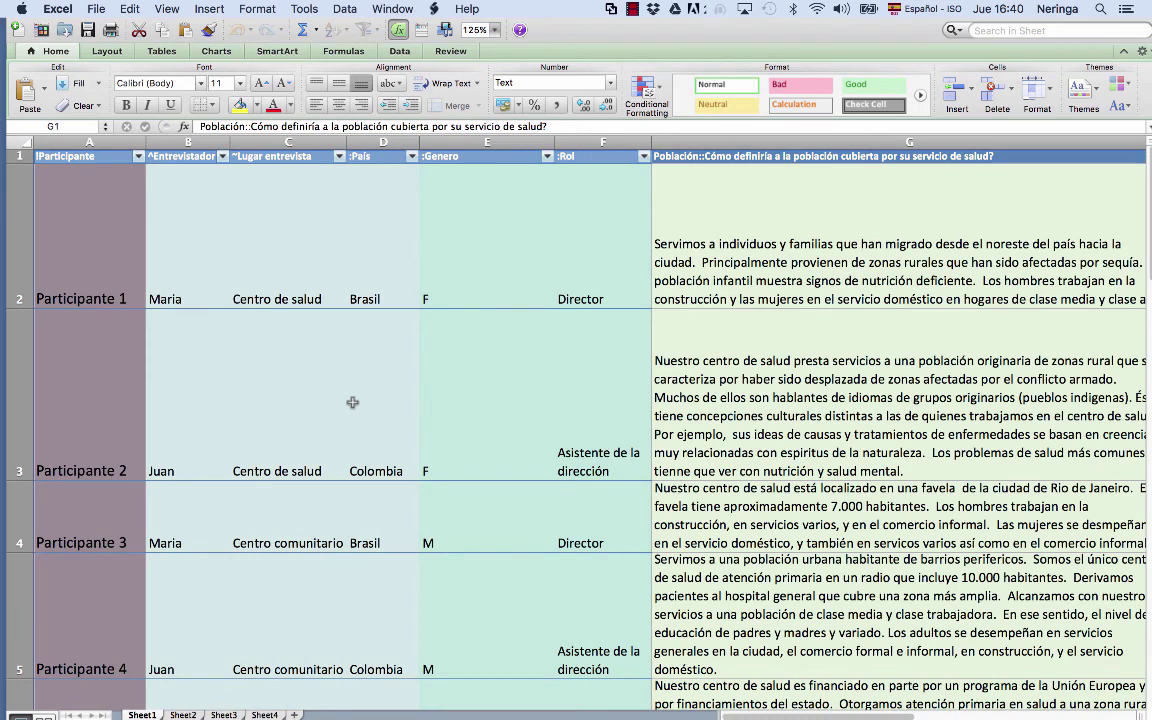
left_click(238, 387)
left_click(91, 387)
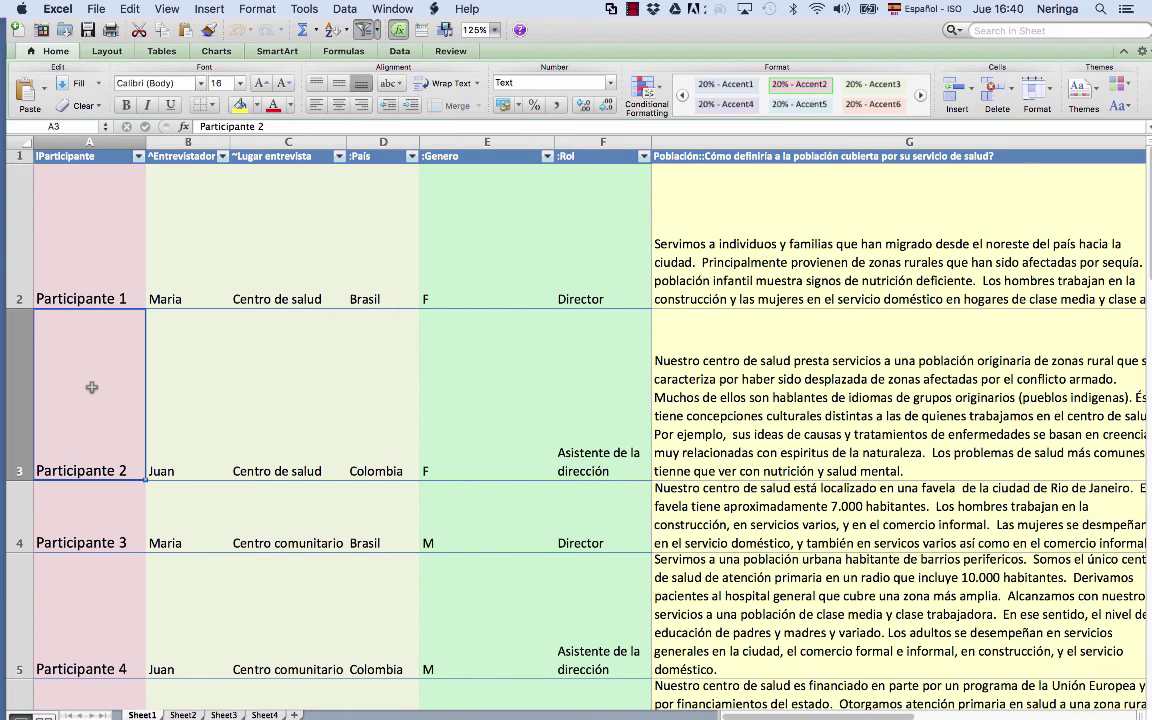
left_click(10, 229)
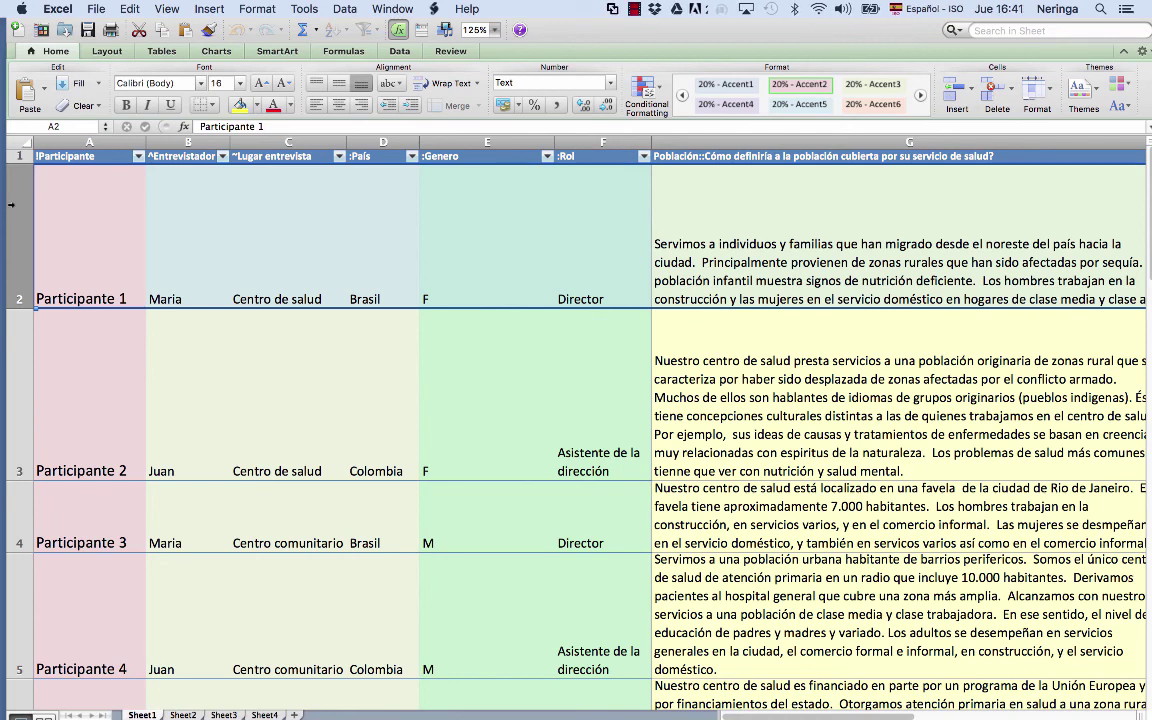
left_click(16, 315)
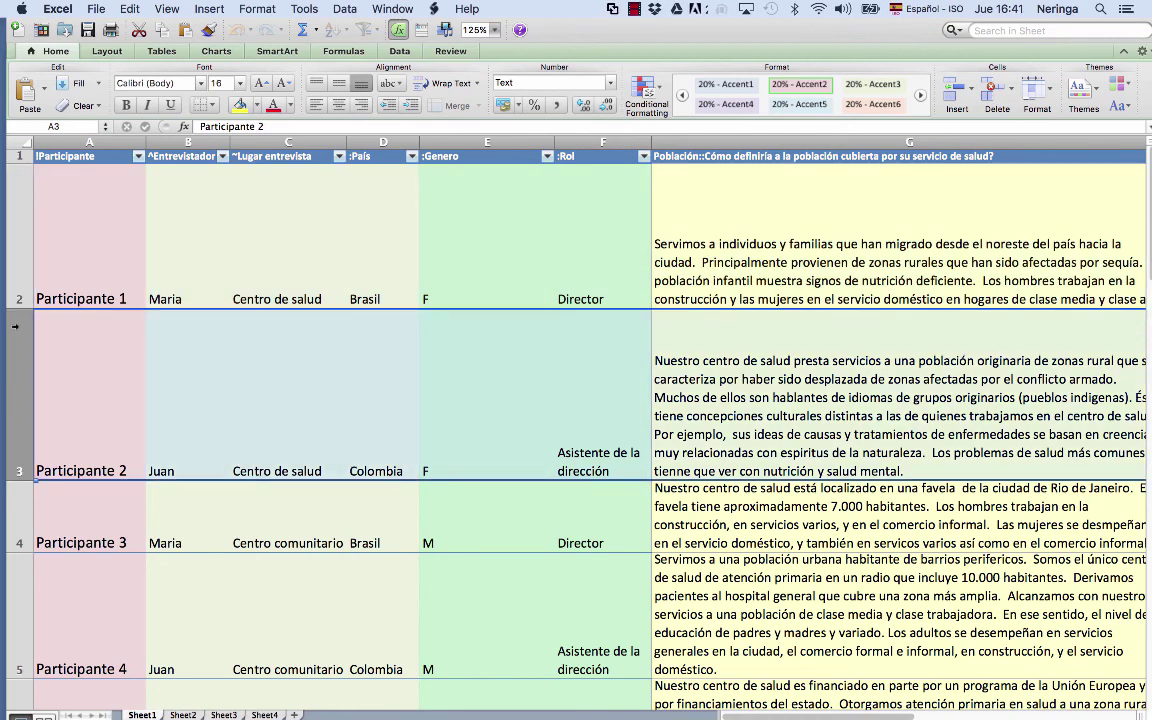
left_click(13, 503)
left_click(15, 568)
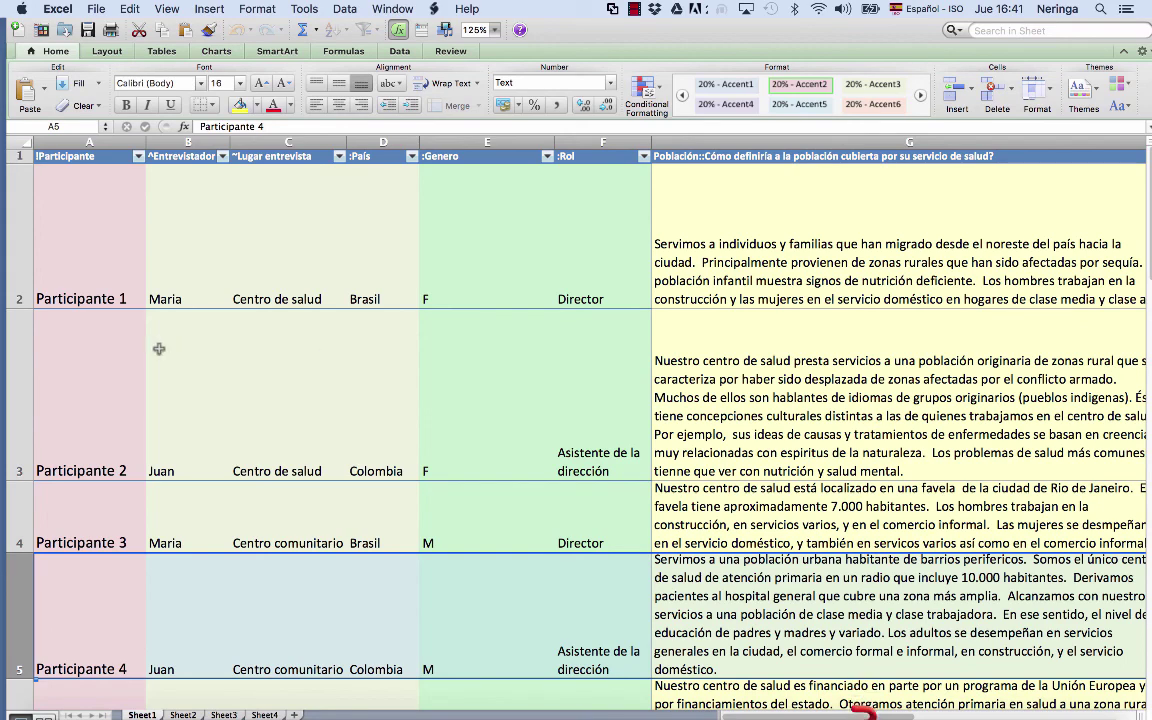
scroll(103, 447, "down", 1)
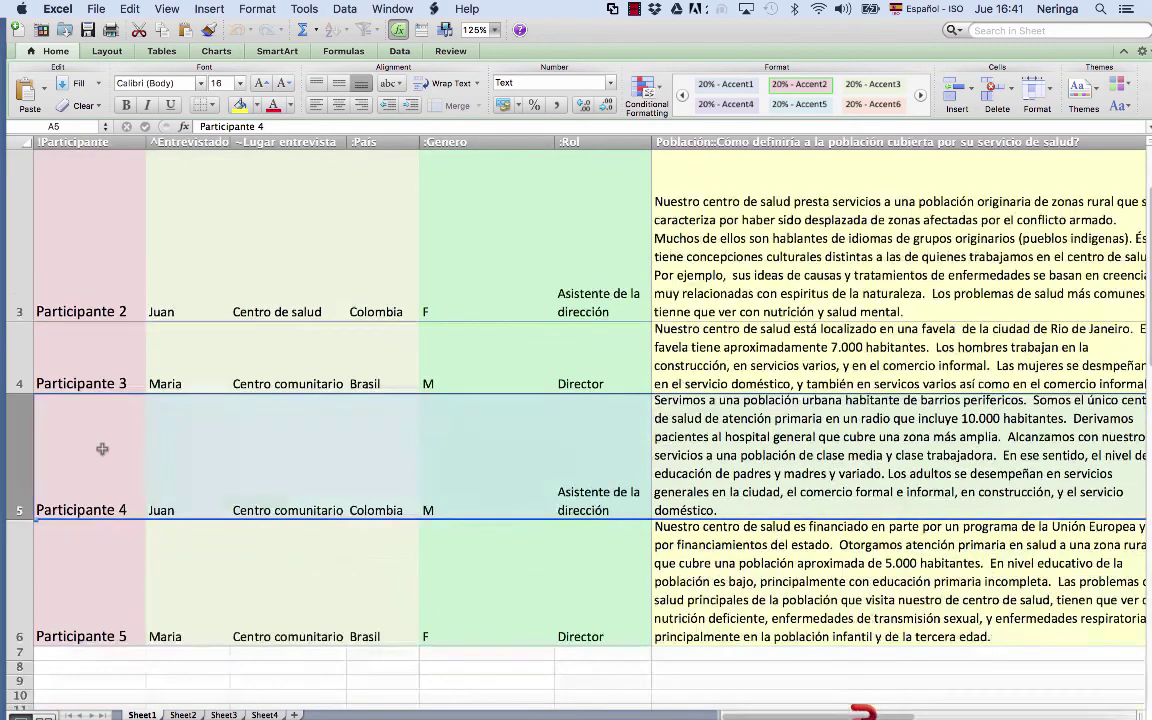
left_click(77, 558)
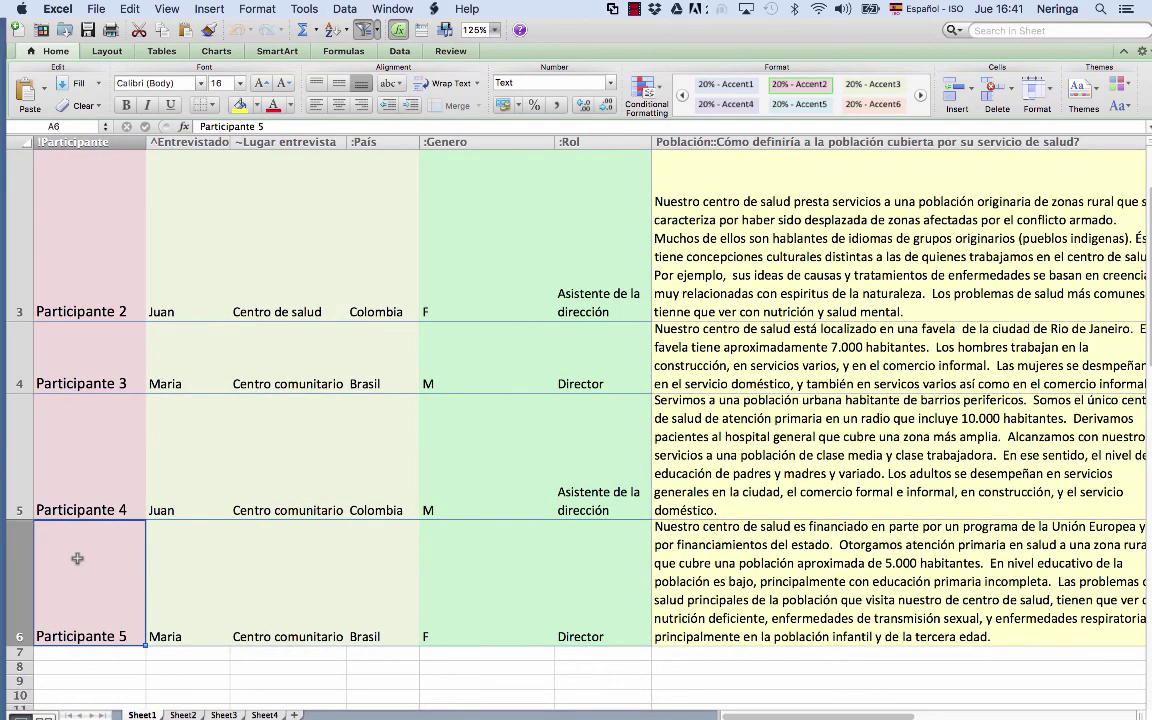
scroll(77, 558, "up", 3)
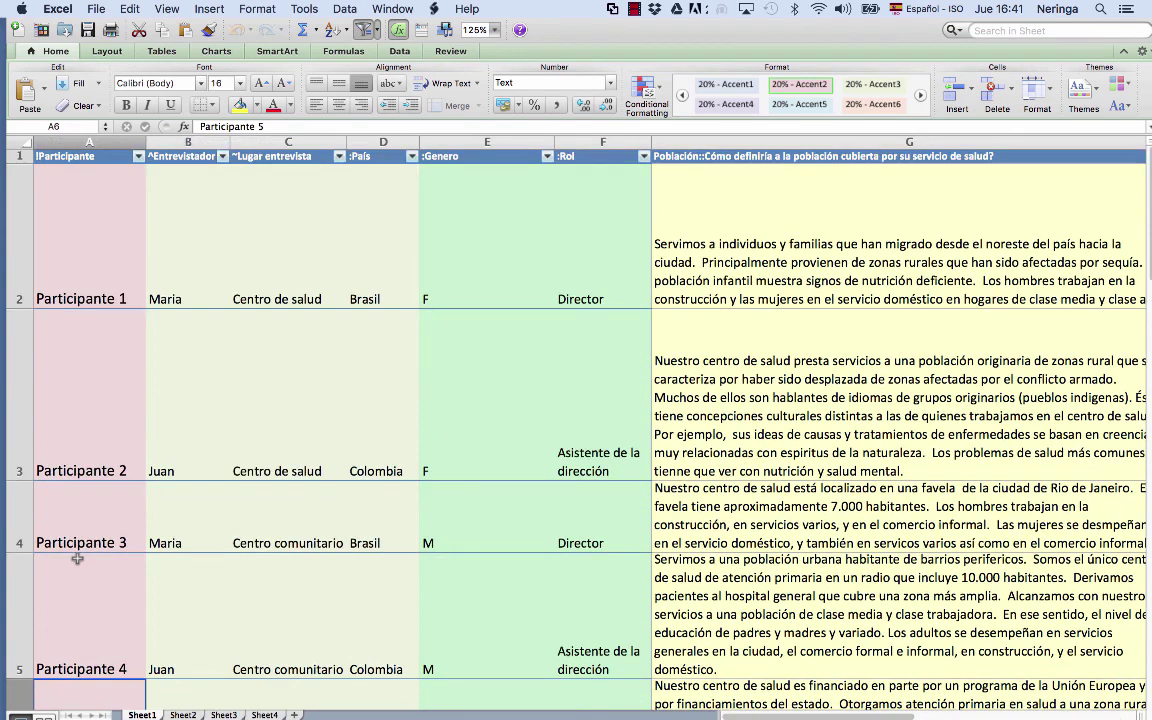
- Inspect the header row and the !Participante column, including the prefix in its heading
left_click(20, 155)
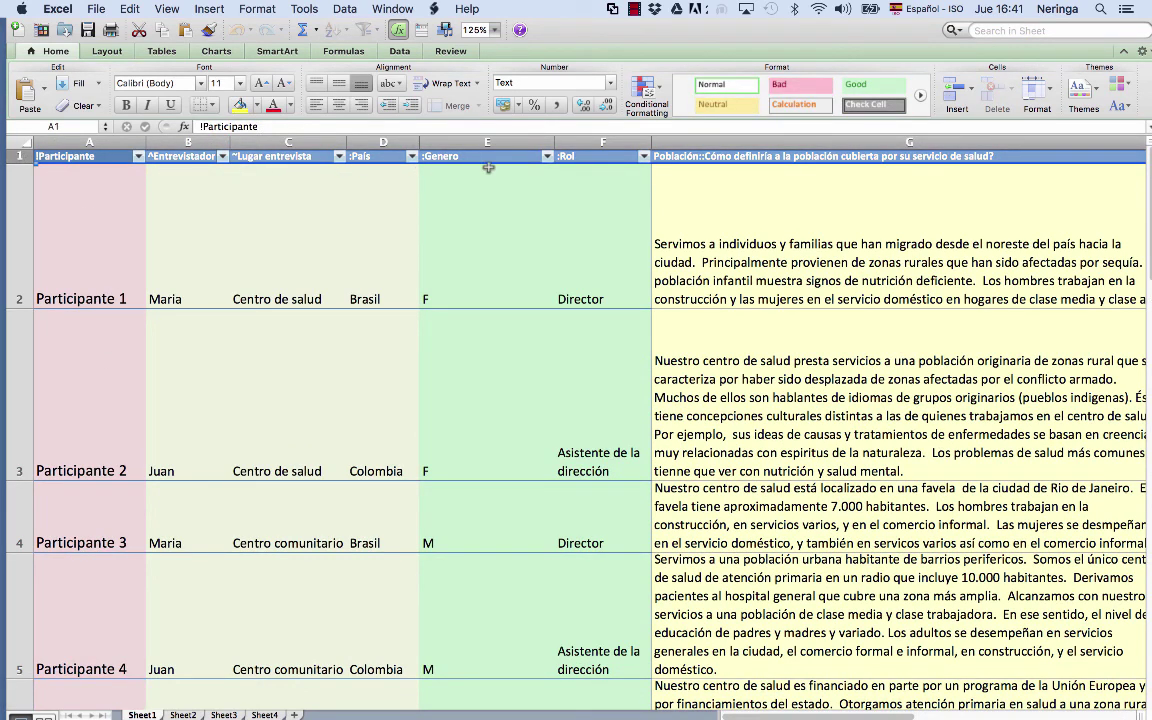
left_click(47, 157)
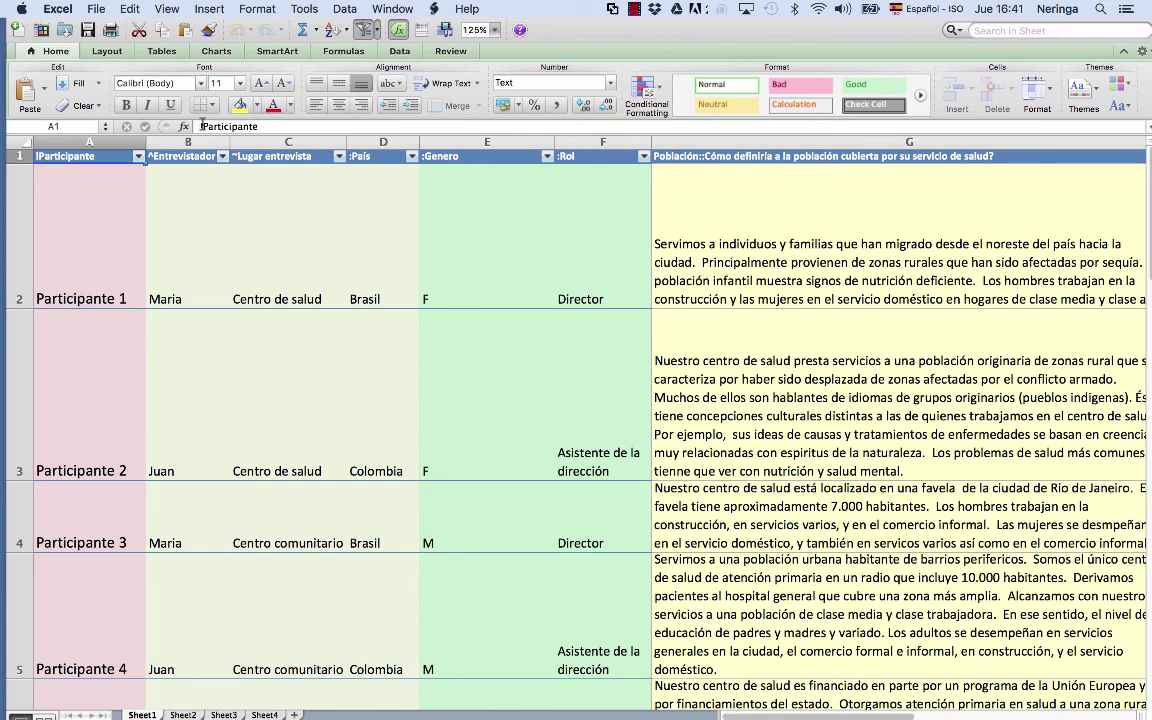
left_click(77, 141)
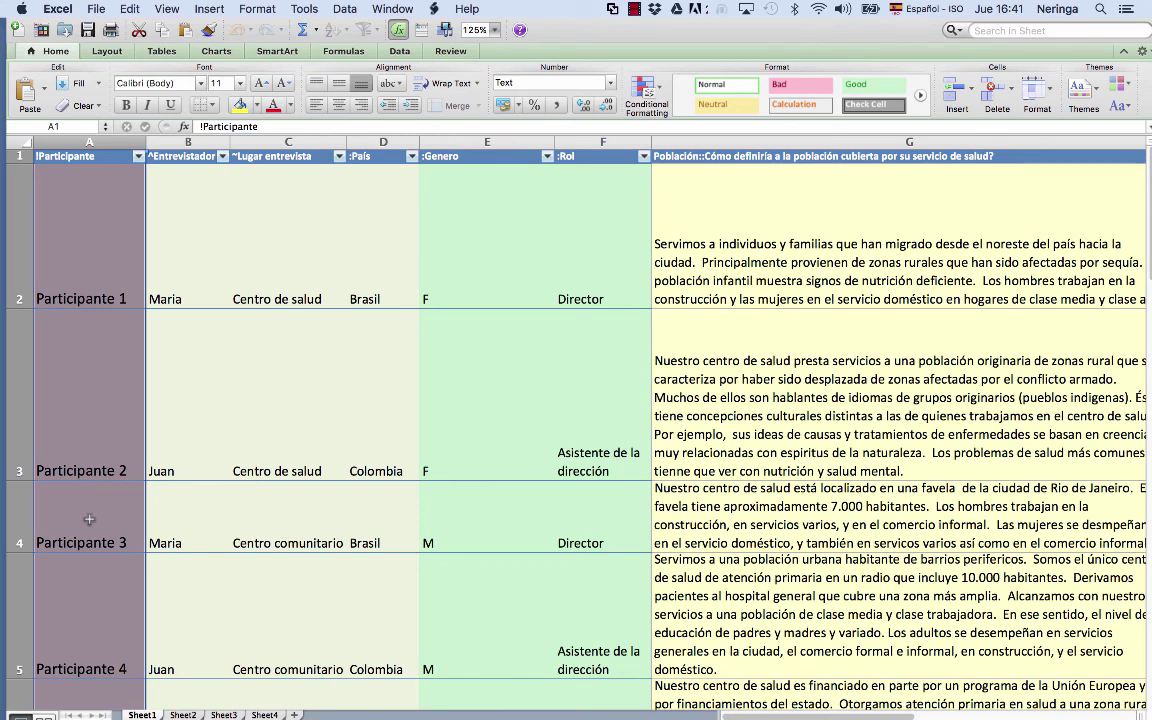
left_click(101, 157)
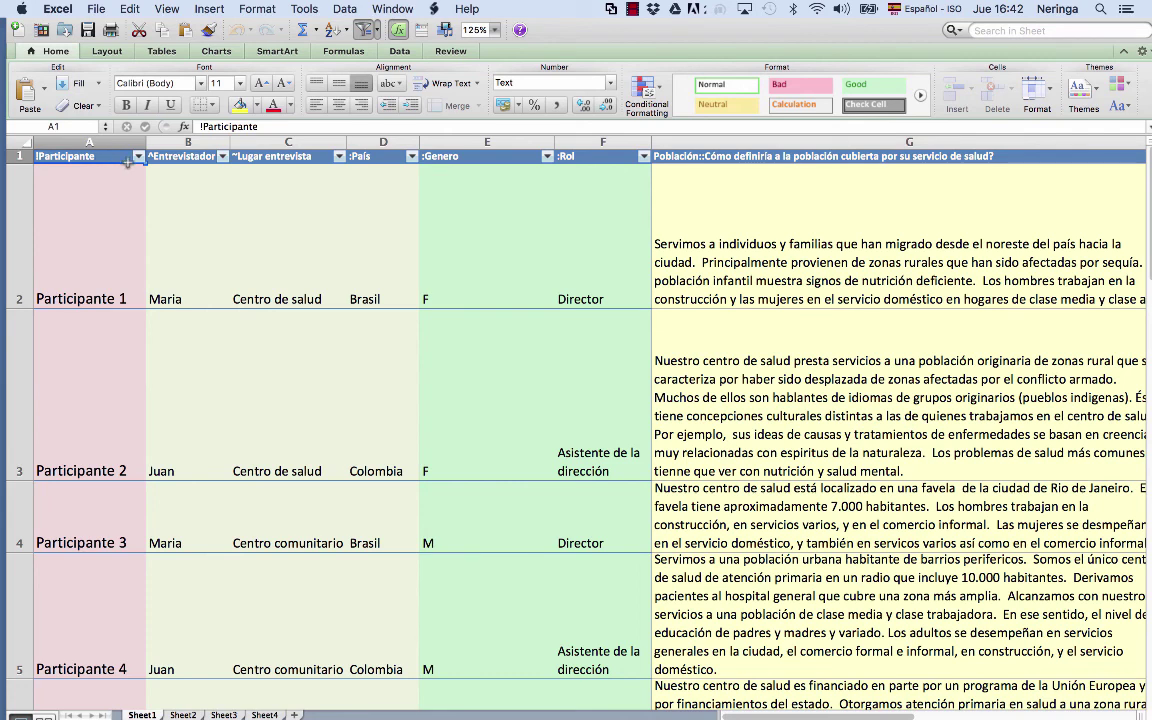
- Inspect the ^Entrevistador column, its heading prefix and the interviewer entries for the first three participants
left_click(175, 155)
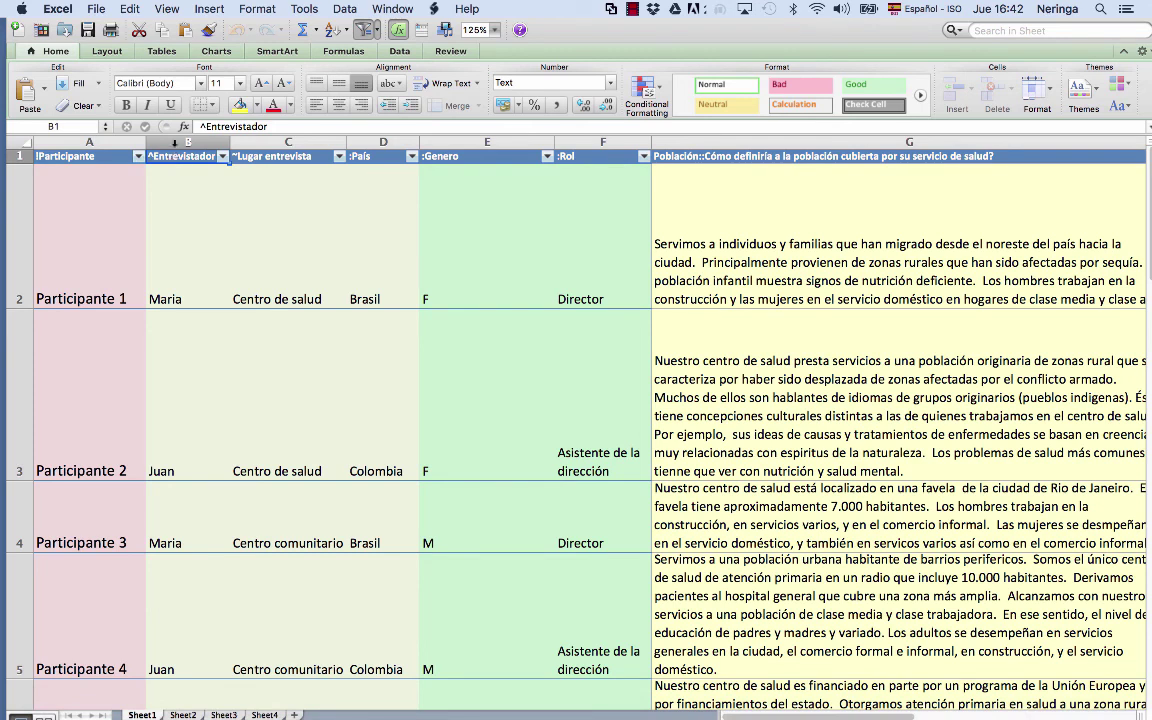
left_click(174, 143)
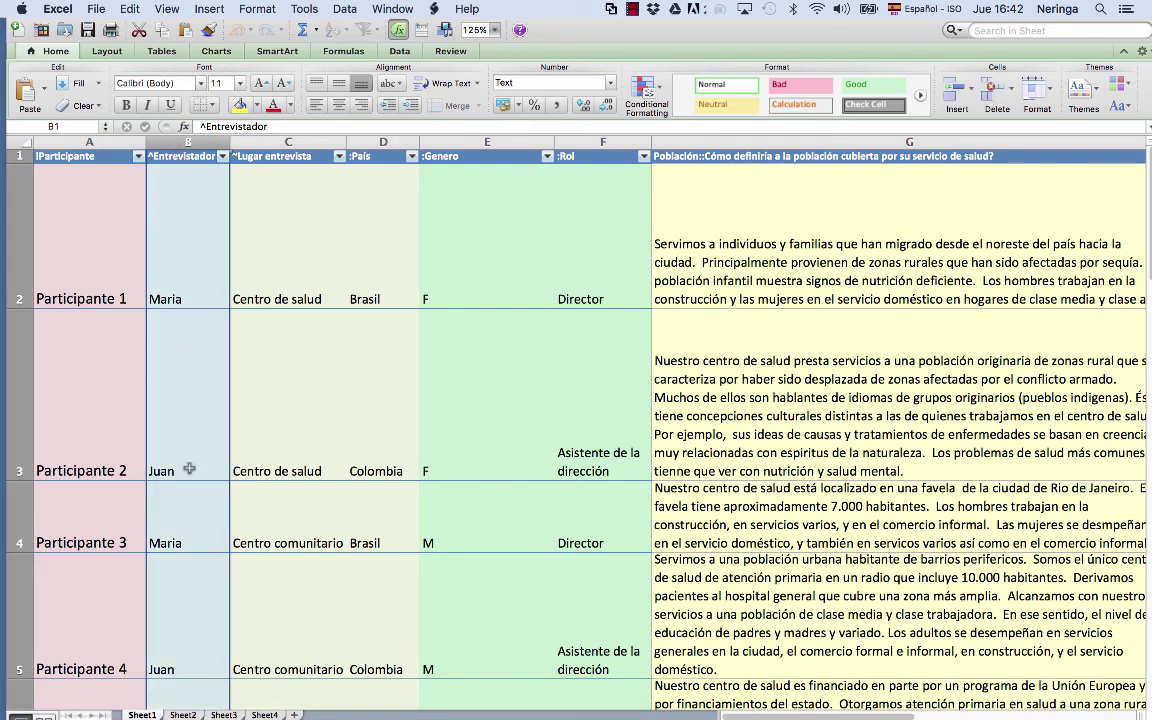
left_click(188, 298)
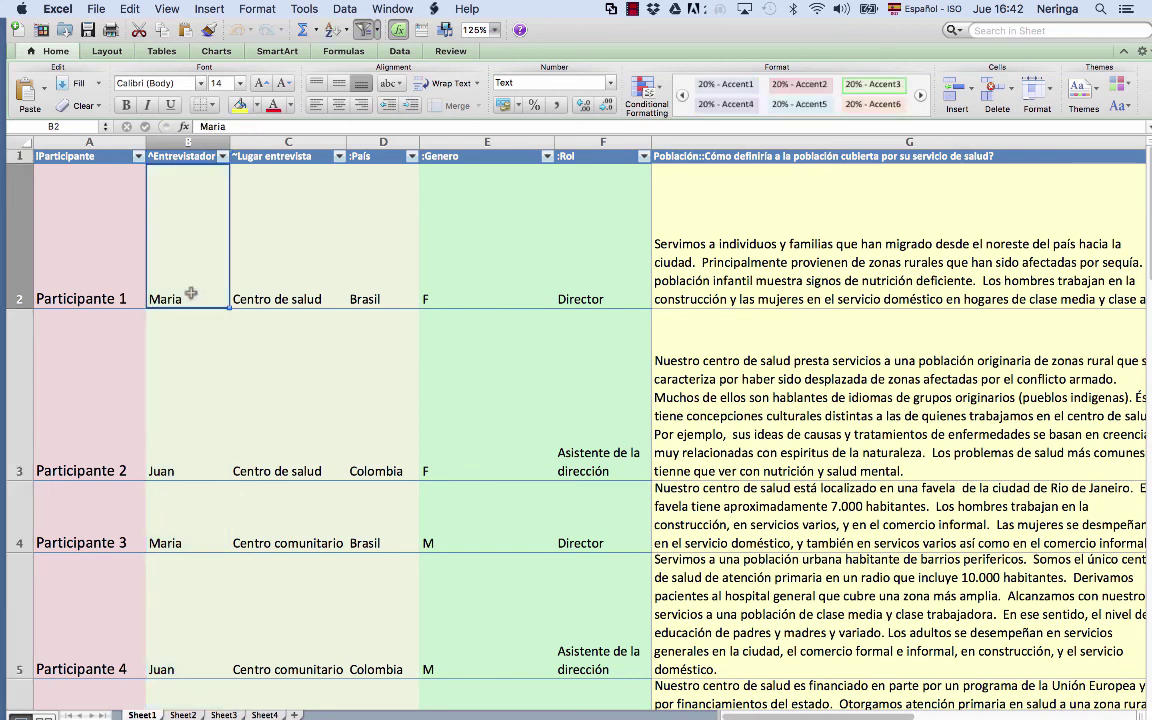
left_click(189, 354)
left_click(184, 499)
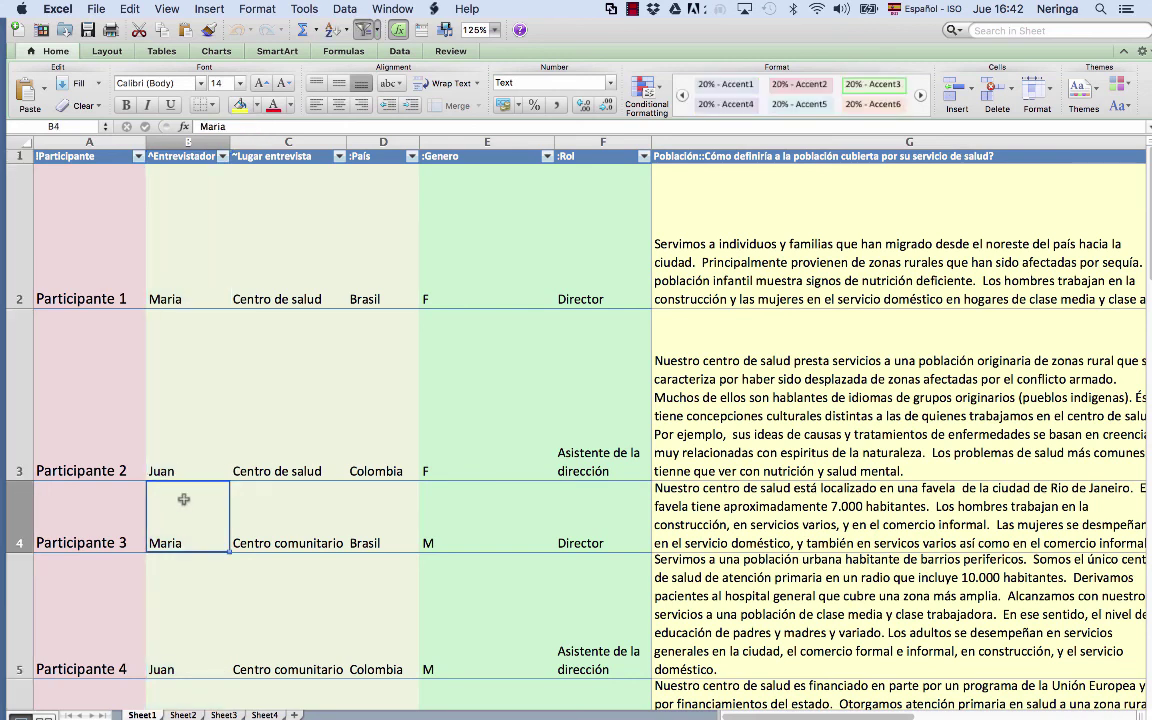
- Inspect the ~Lugar entrevista, :País, :Genero and :Rol columns and the prefixes in their headings
left_click(267, 141)
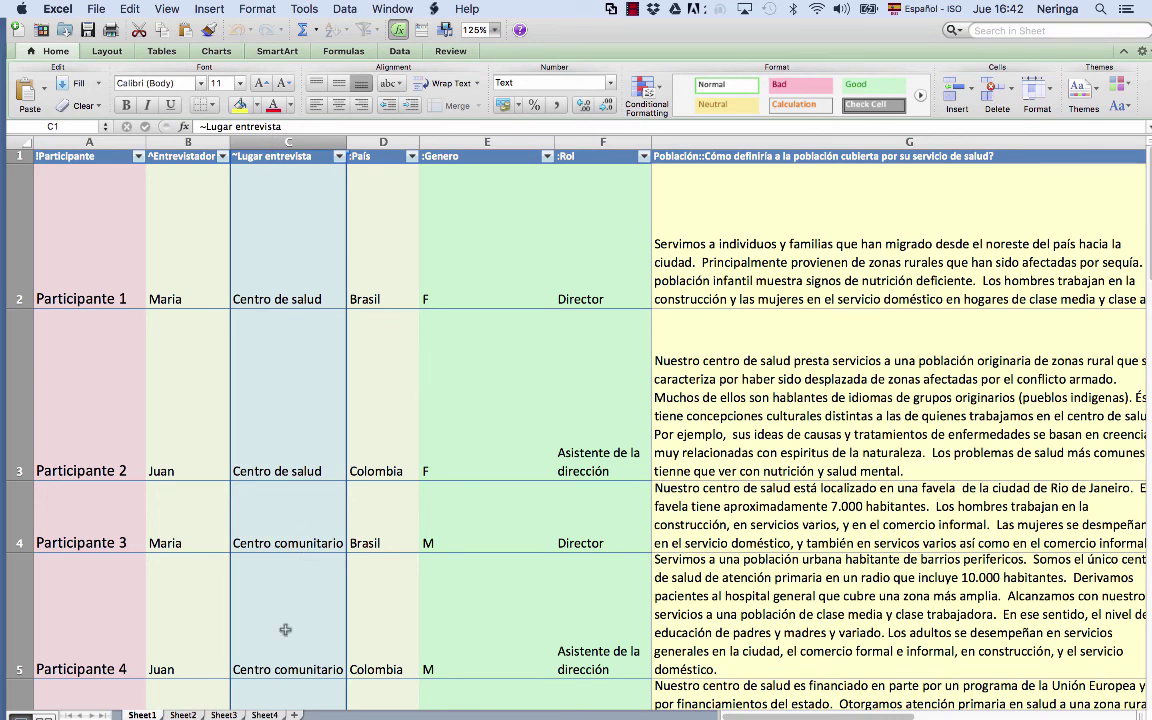
mouse_move(332, 690)
left_click(385, 142)
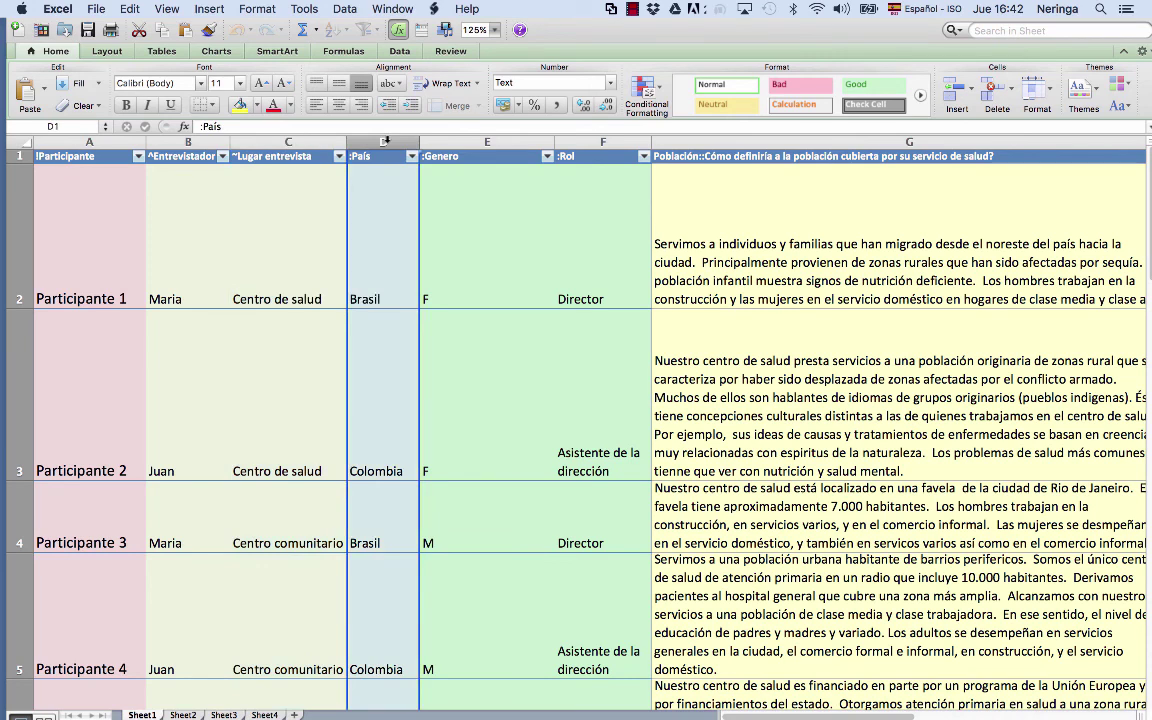
left_click(470, 142)
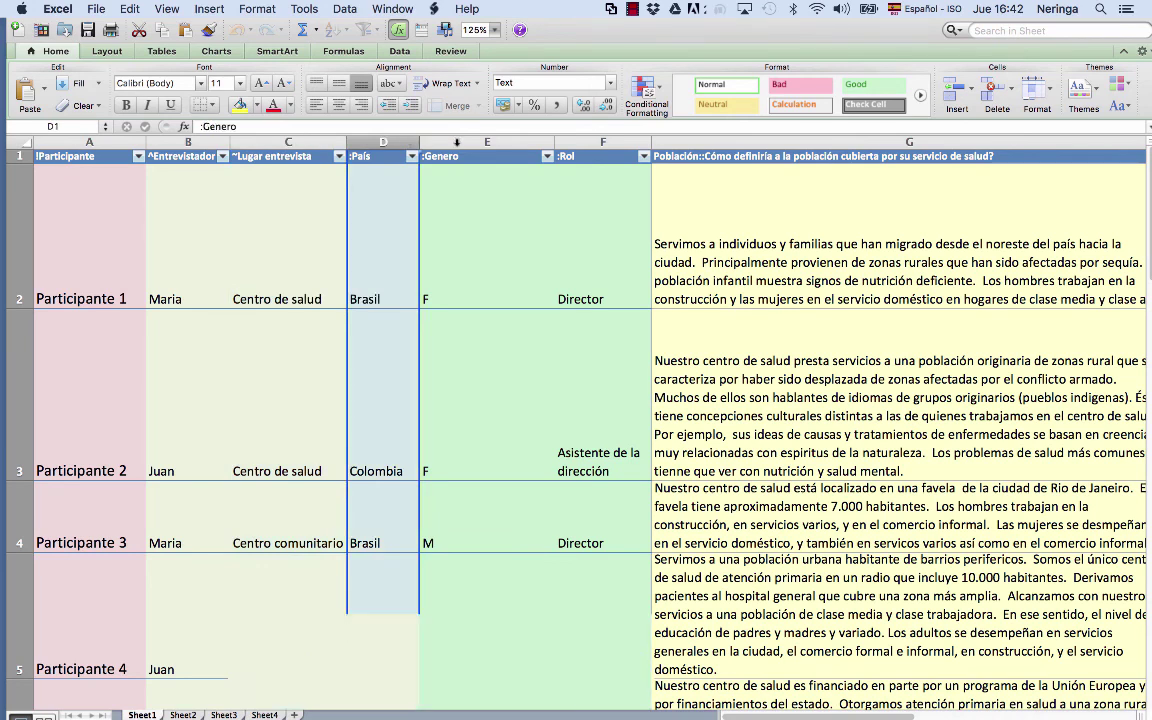
left_click(589, 142)
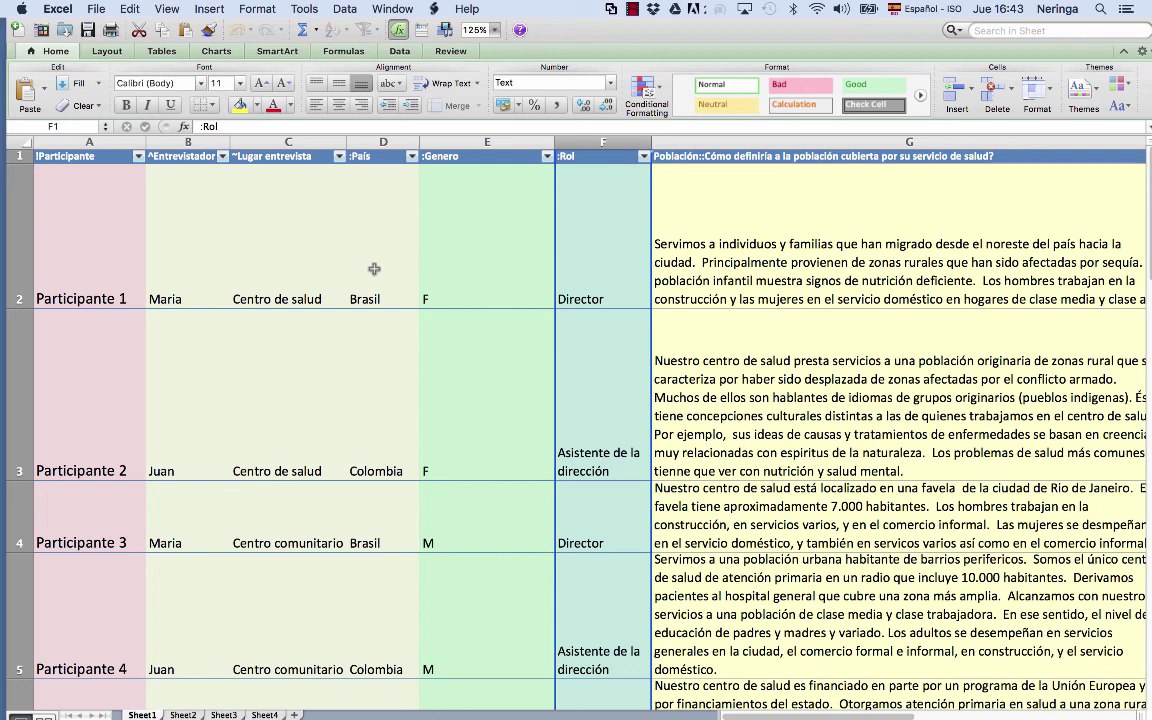
left_click(338, 152)
left_click(478, 156)
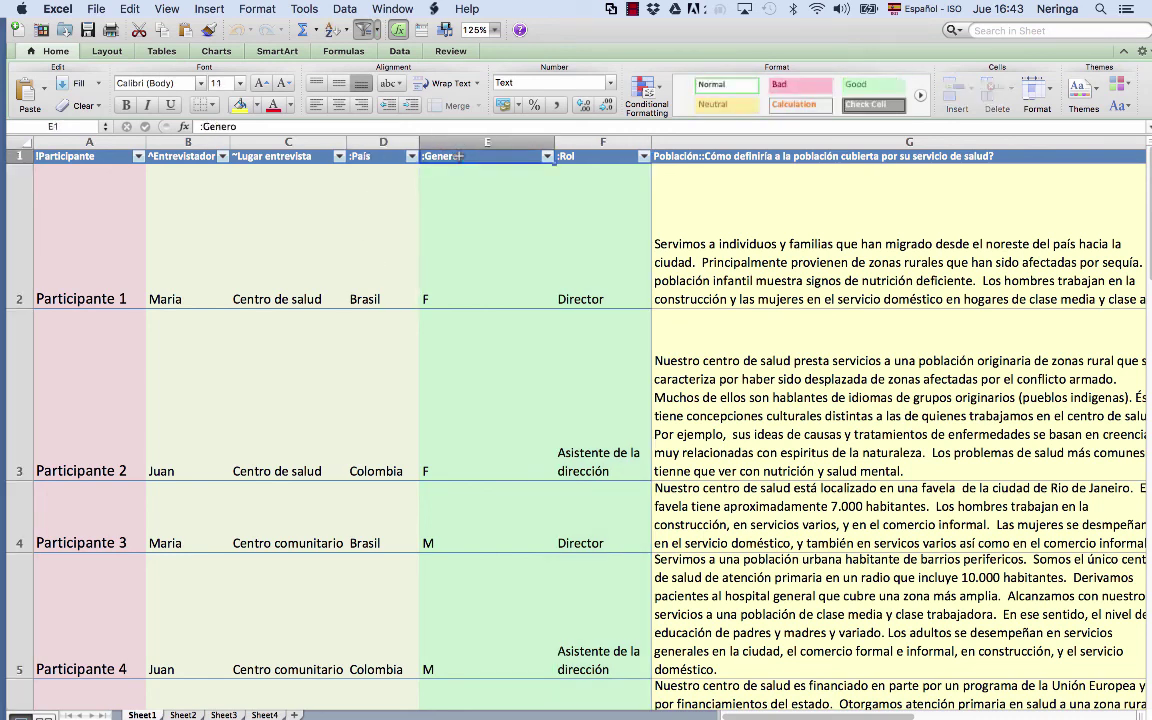
left_click(591, 156)
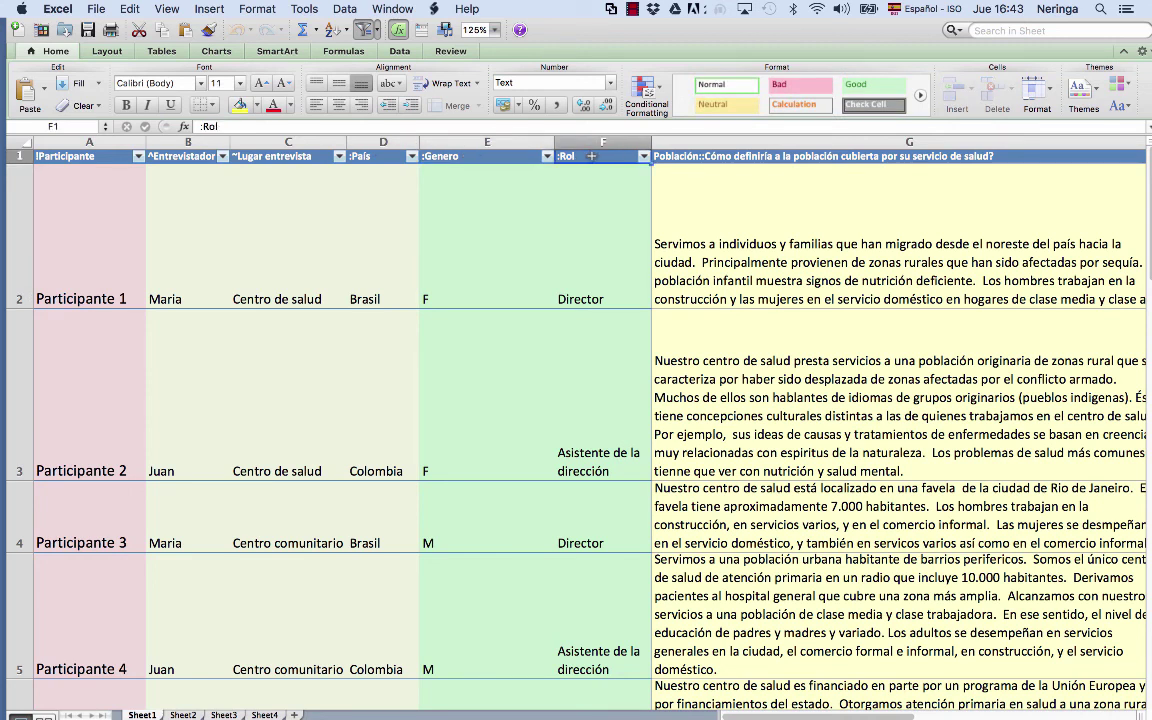
- Inspect the headings of the two open-question columns, Población and Servicios, with their double-colon separators
left_click(710, 140)
key("Right")
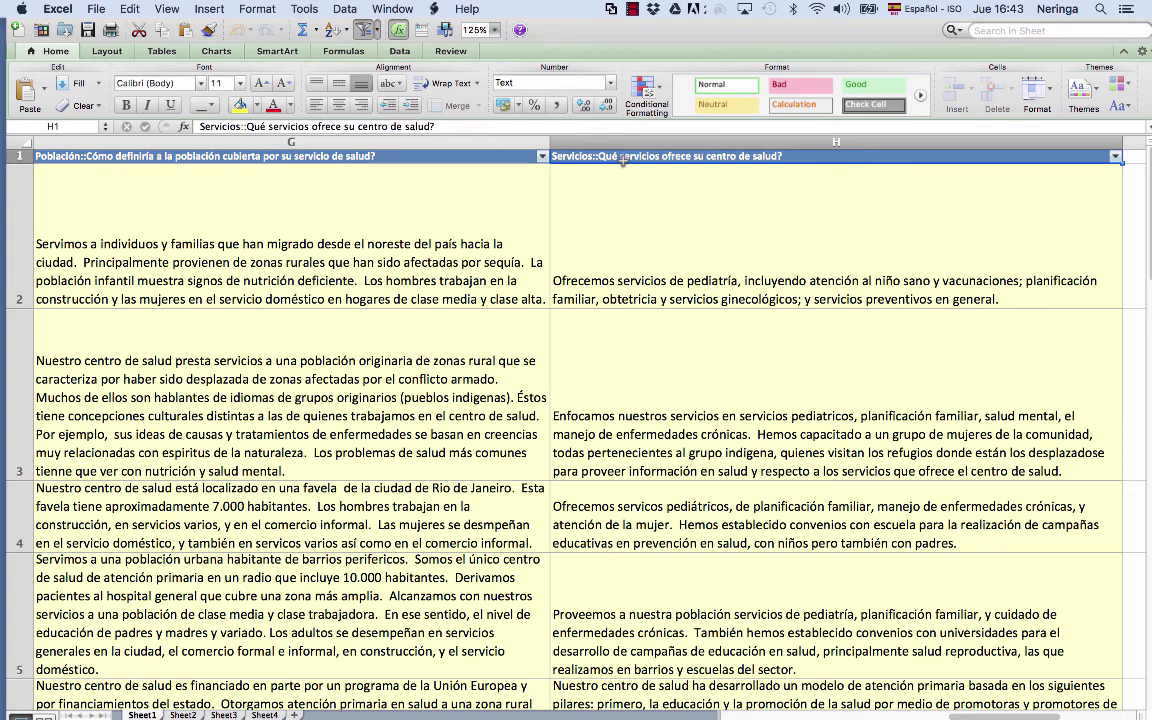
left_click(380, 157)
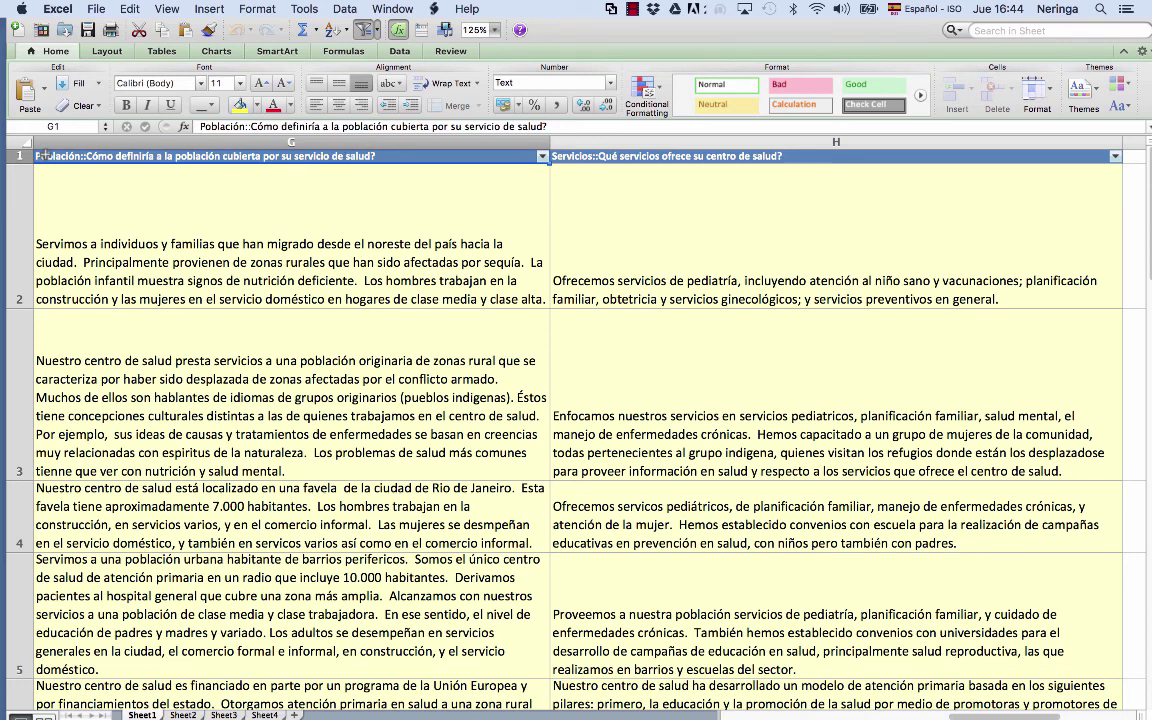
- Examine the Servicios heading and the open answers under Población for the first four participants, and select the whole sheet
left_click(605, 158)
left_click(254, 240)
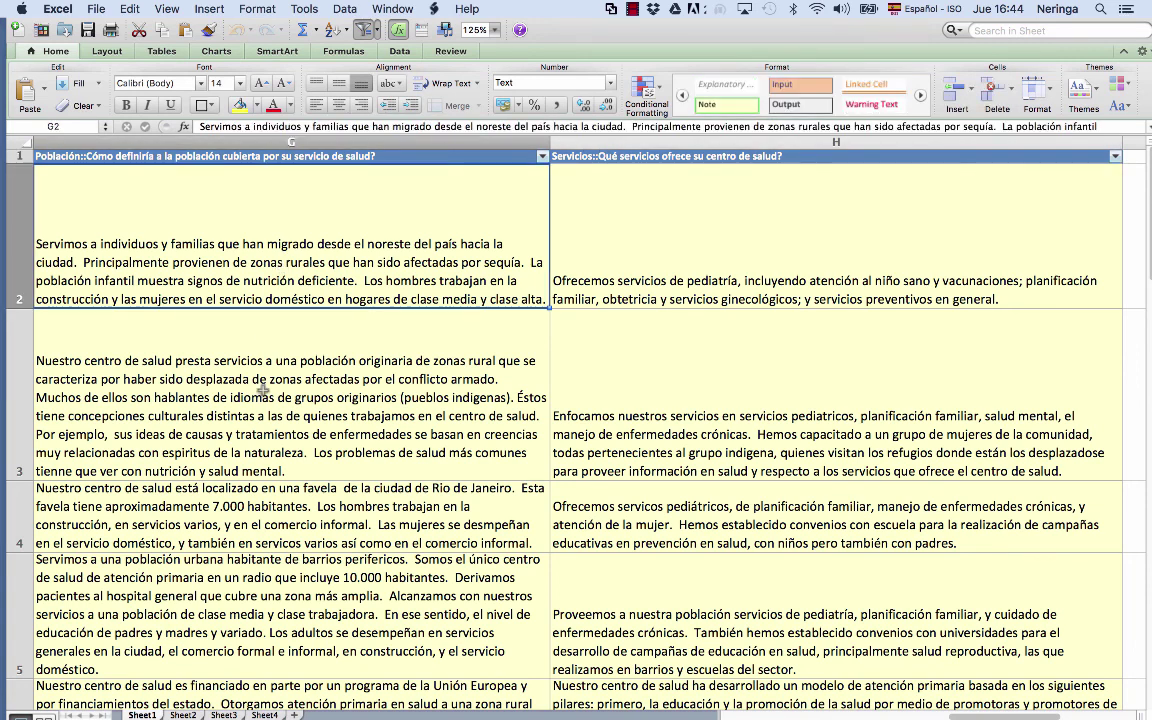
left_click(236, 374)
left_click(258, 513)
left_click(258, 578)
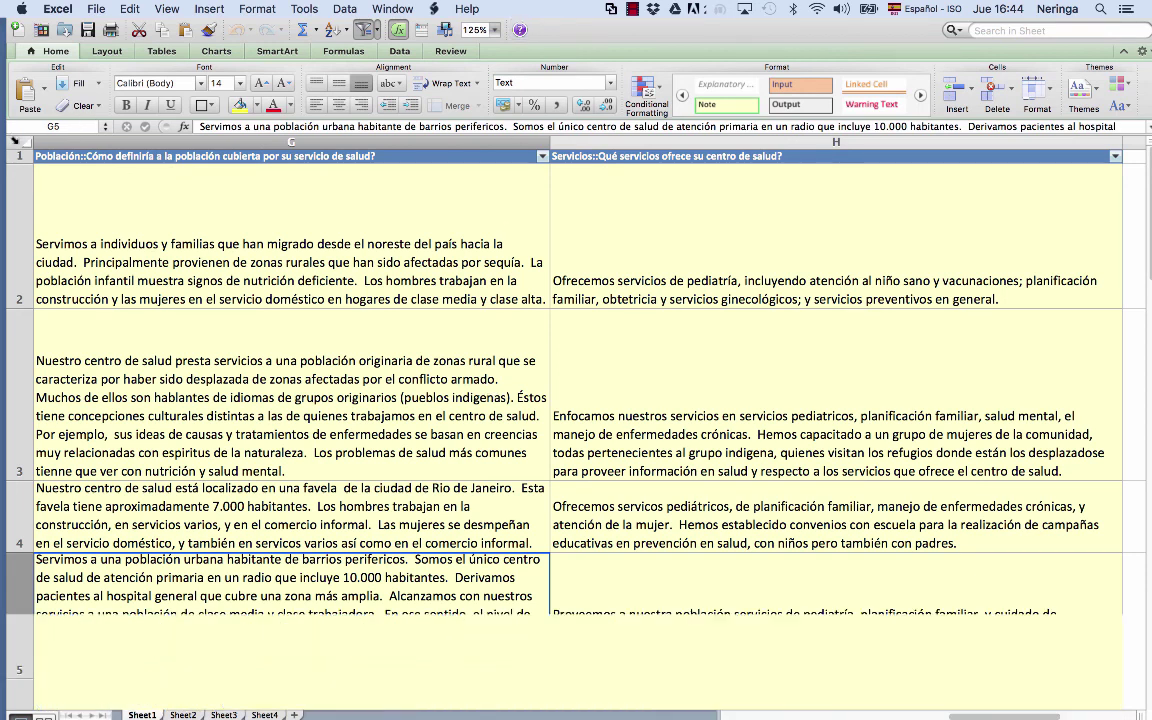
left_click(13, 143)
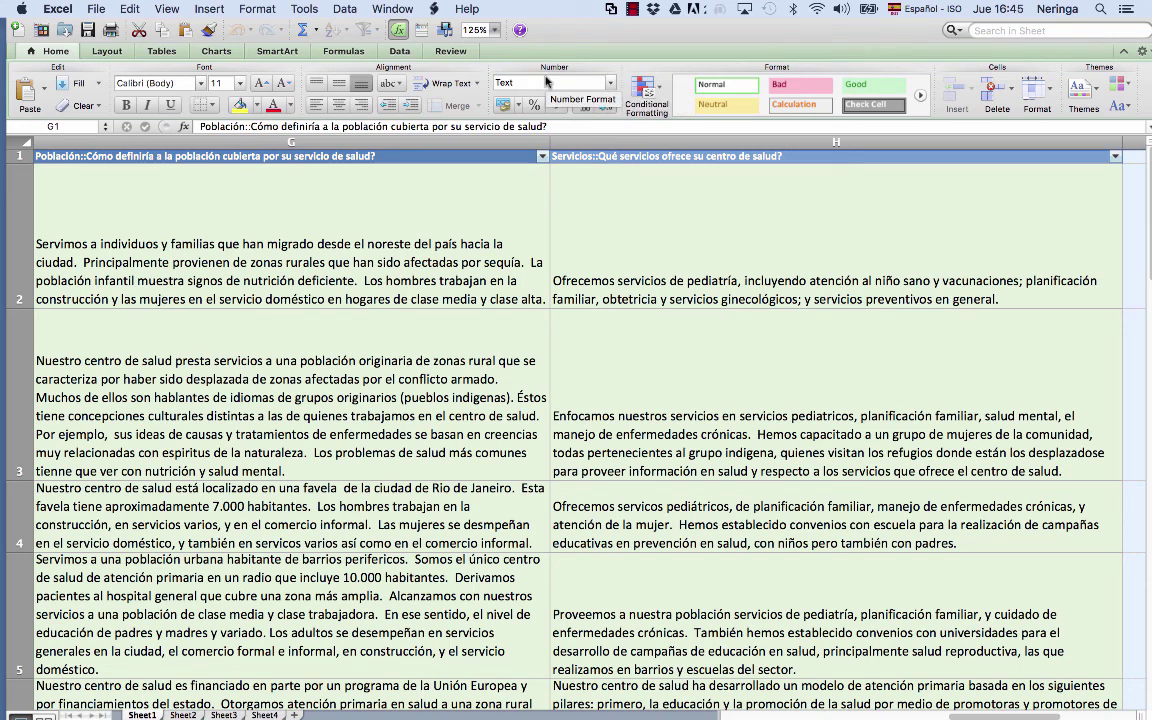
- Close Encuesta.xls and the Clase de ATLAS.ti Mac folder, and switch to the Proyecto de salud 03 03 2016 project in ATLAS.ti
mouse_move(620, 45)
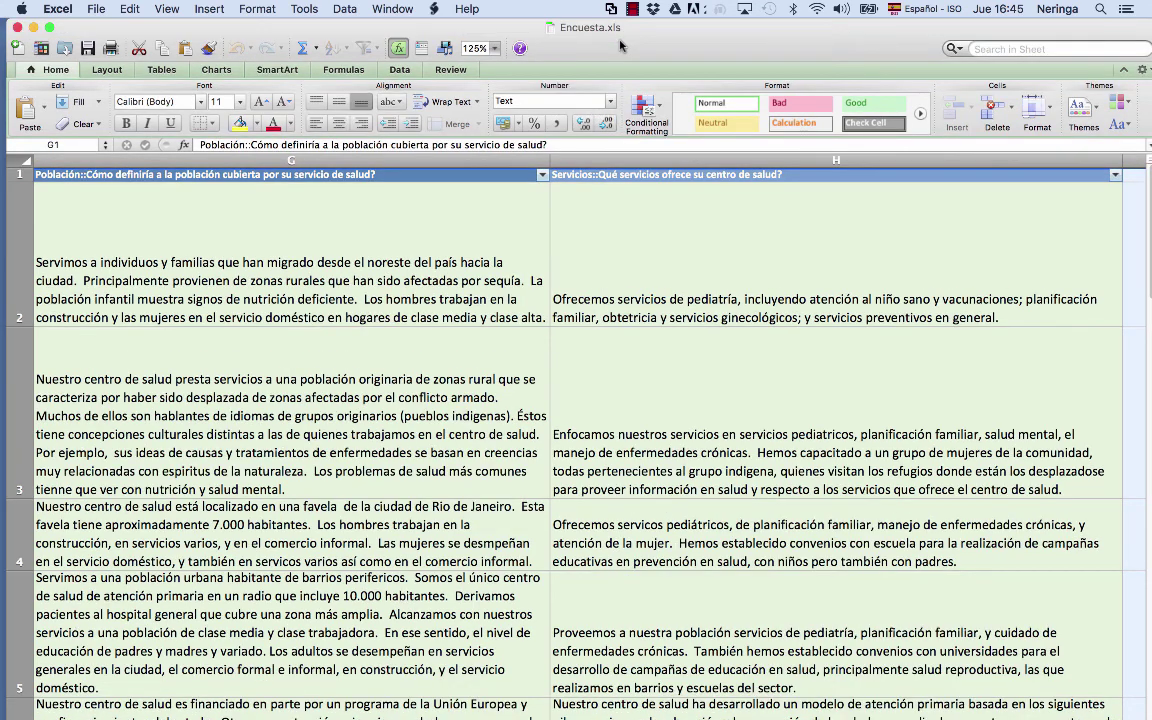
left_click(17, 27)
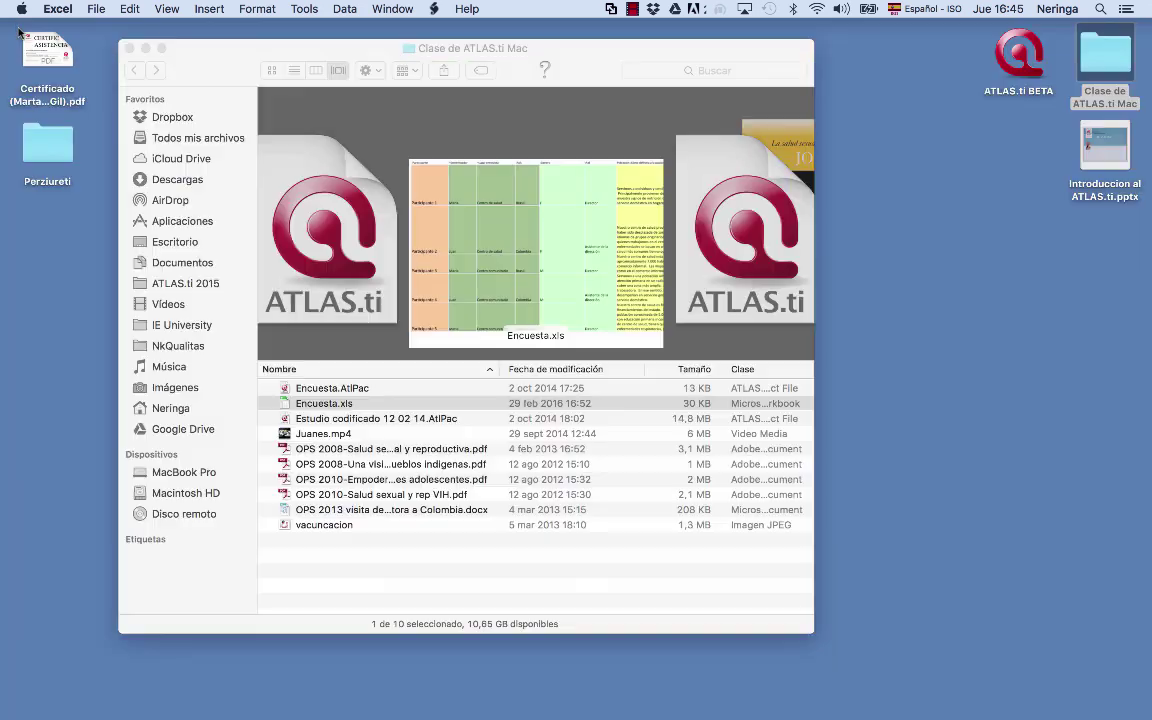
left_click(125, 47)
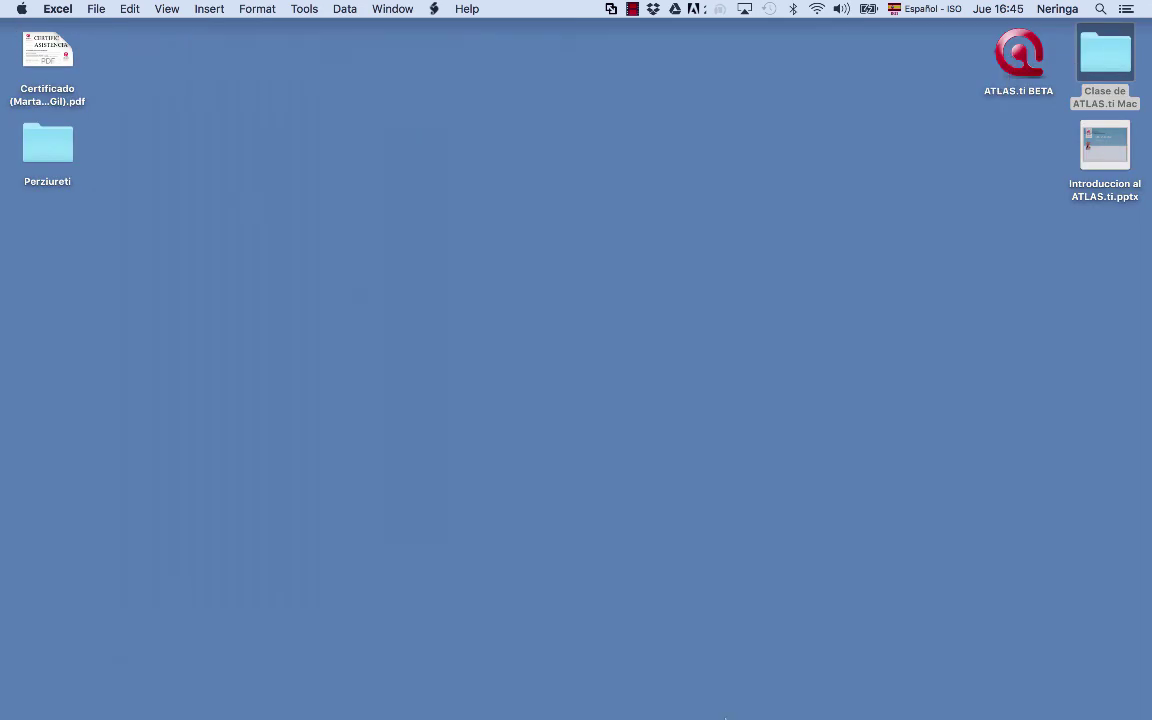
mouse_move(740, 714)
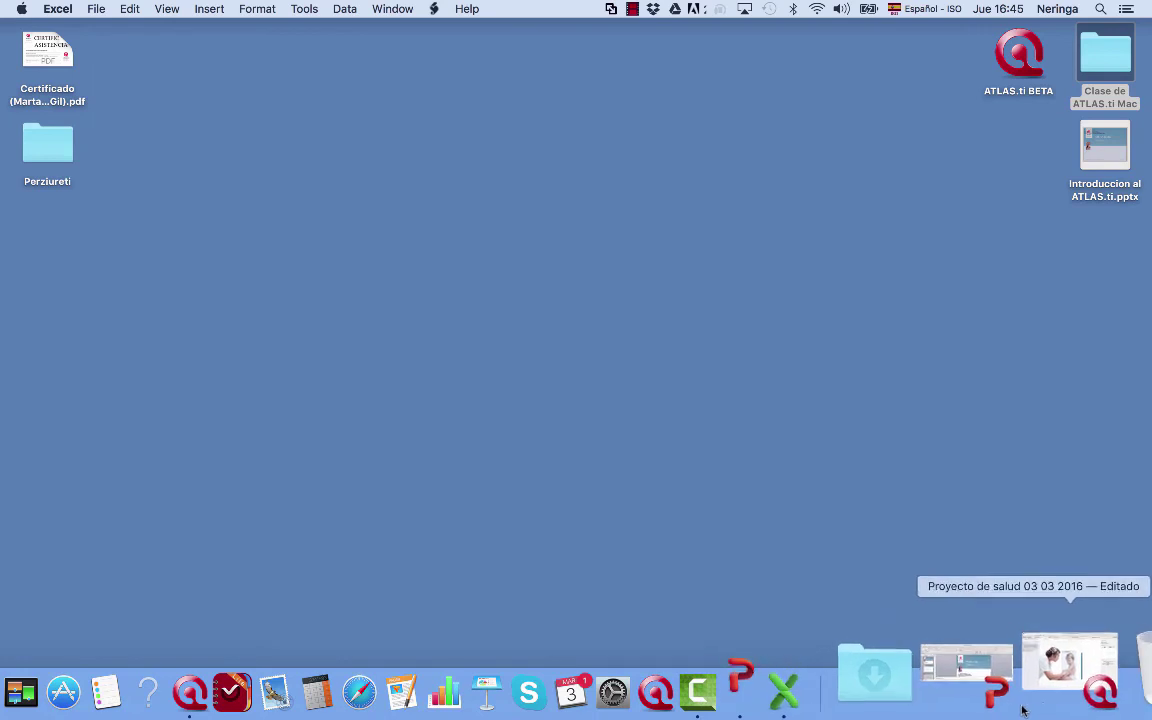
left_click(1030, 700)
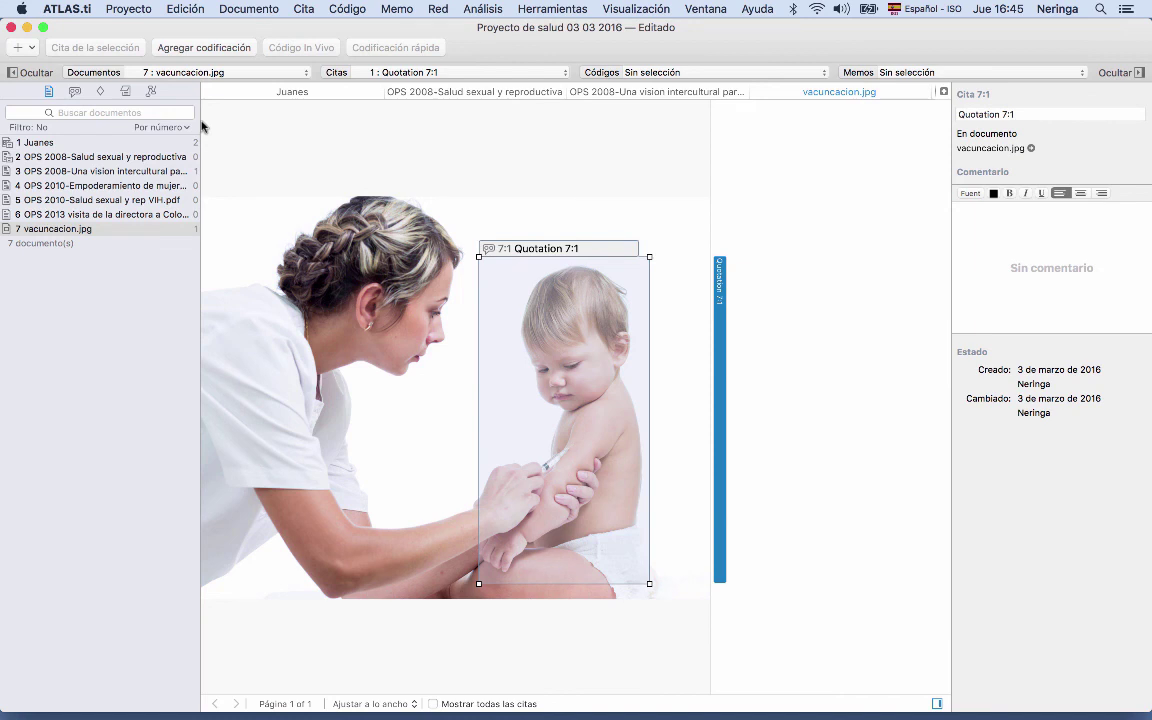
- Import the survey file Encuesta.xls from the Clase de ATLAS.ti Mac folder into the project
left_click(128, 9)
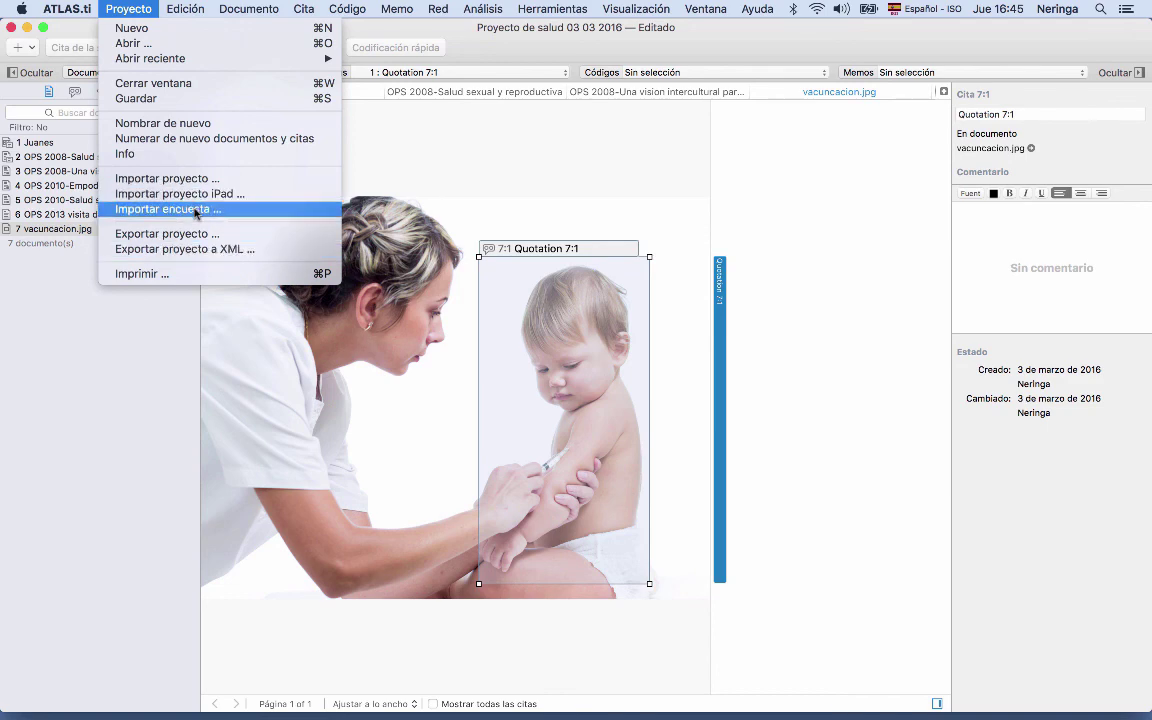
left_click(193, 213)
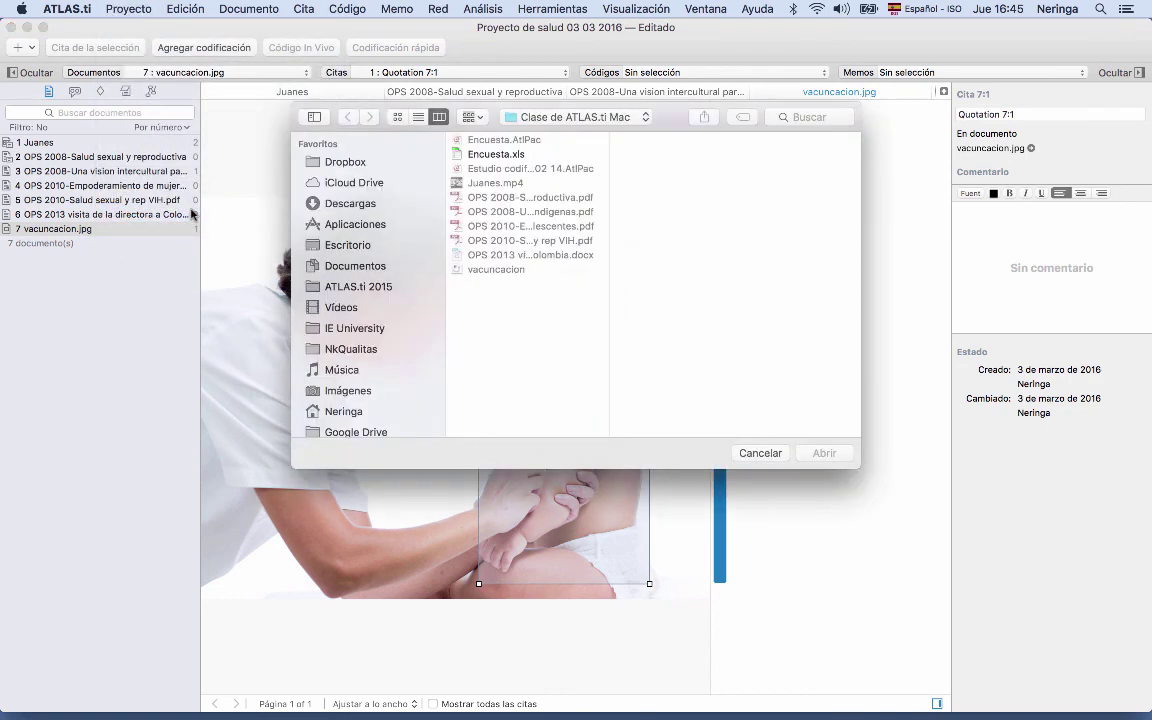
left_click(480, 154)
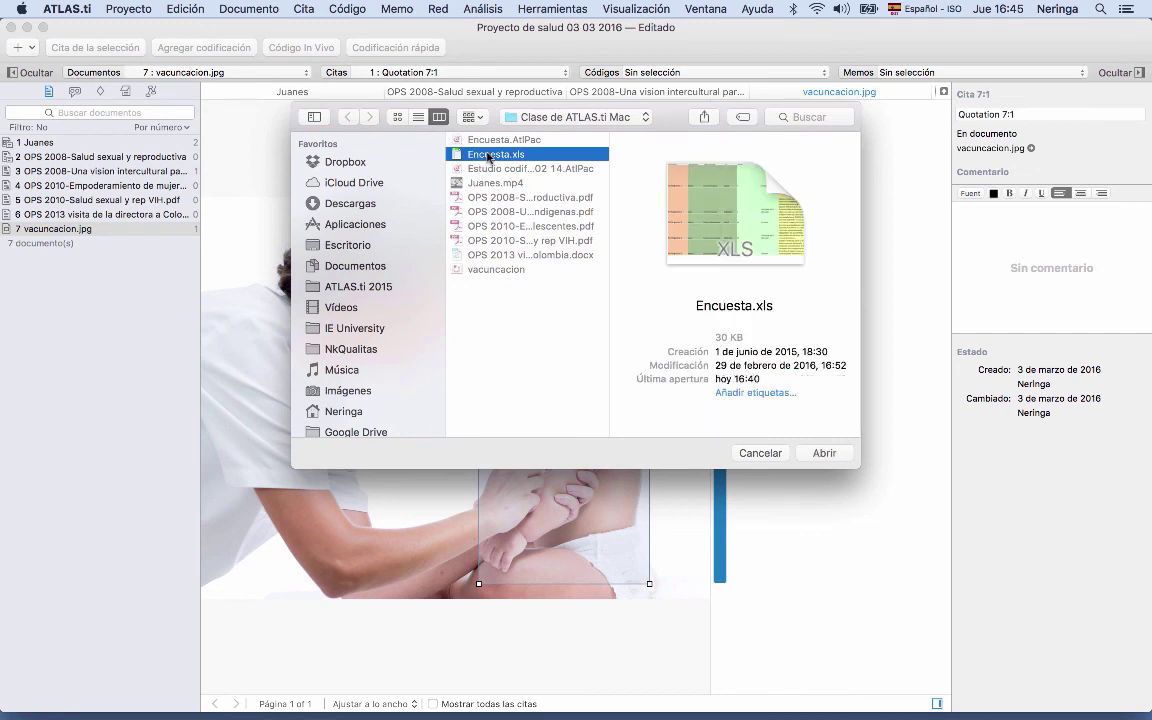
left_click(823, 455)
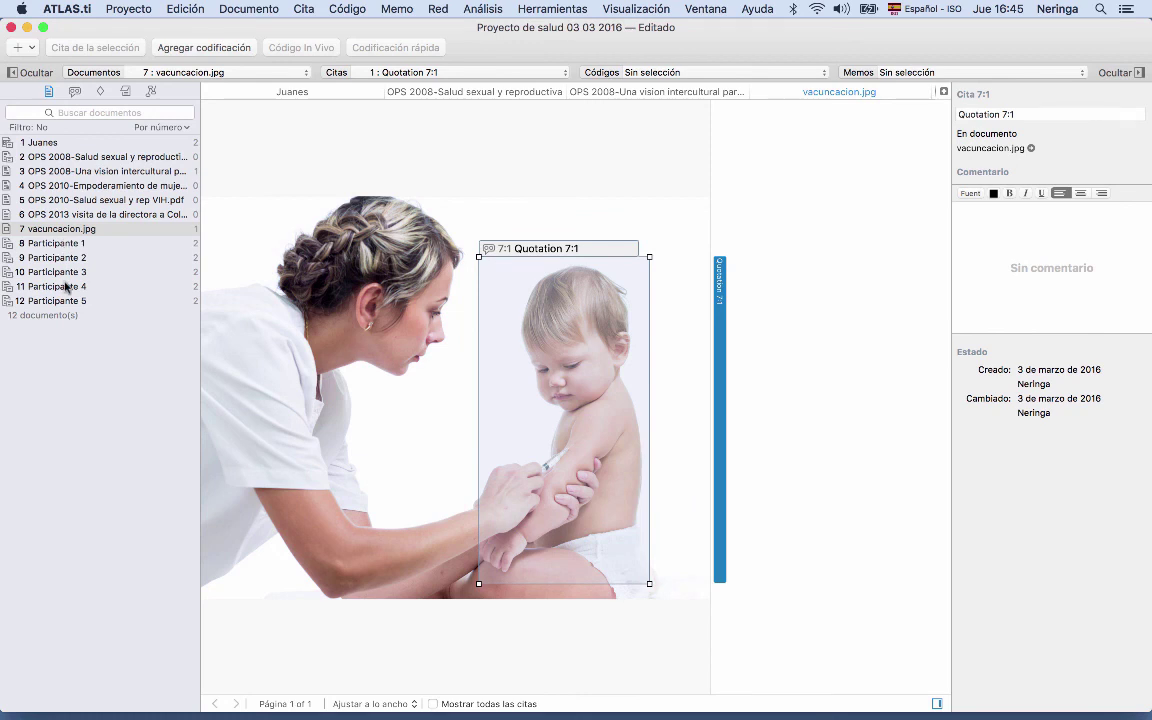
- Inspect the imported Participante 1 document, and check the comments and groups of Participante 1 and 2 in the document manager
left_click(54, 246)
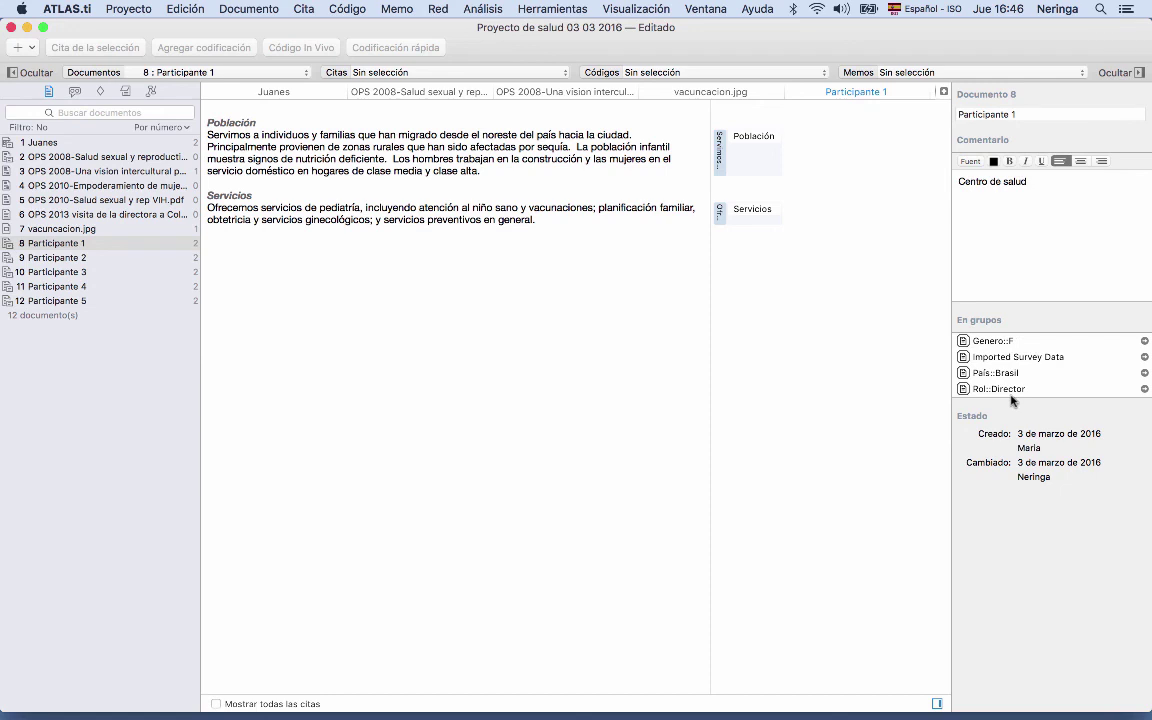
left_click(87, 74)
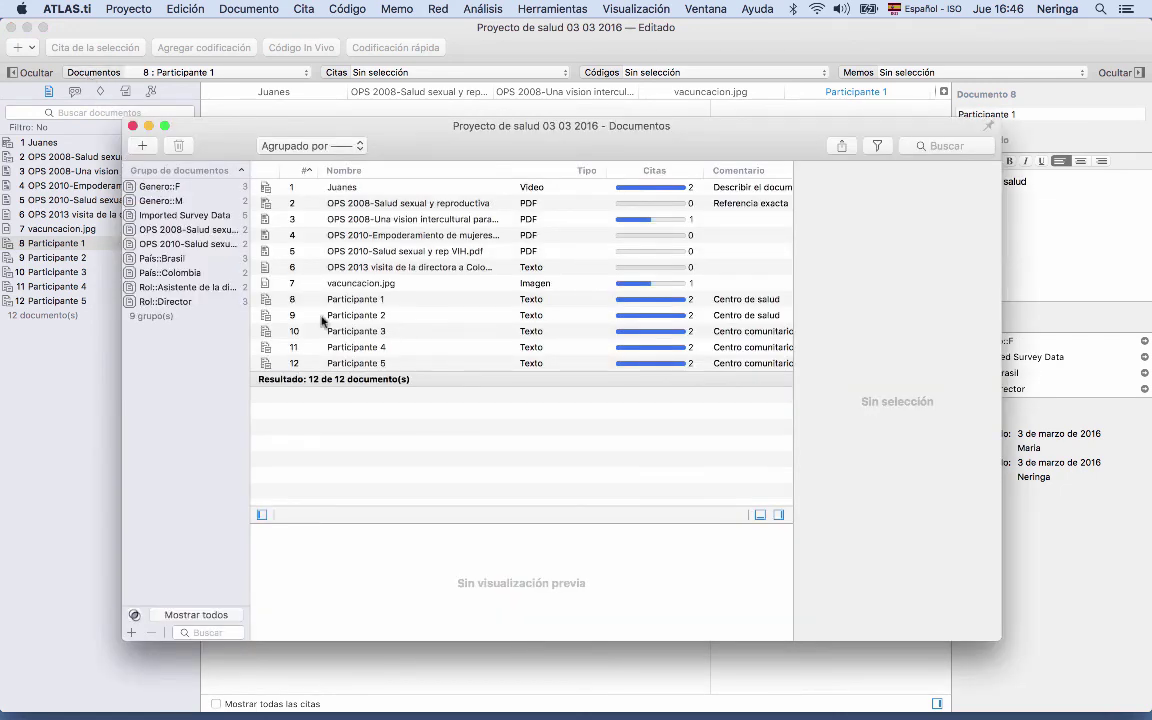
left_click(366, 298)
left_click(372, 315)
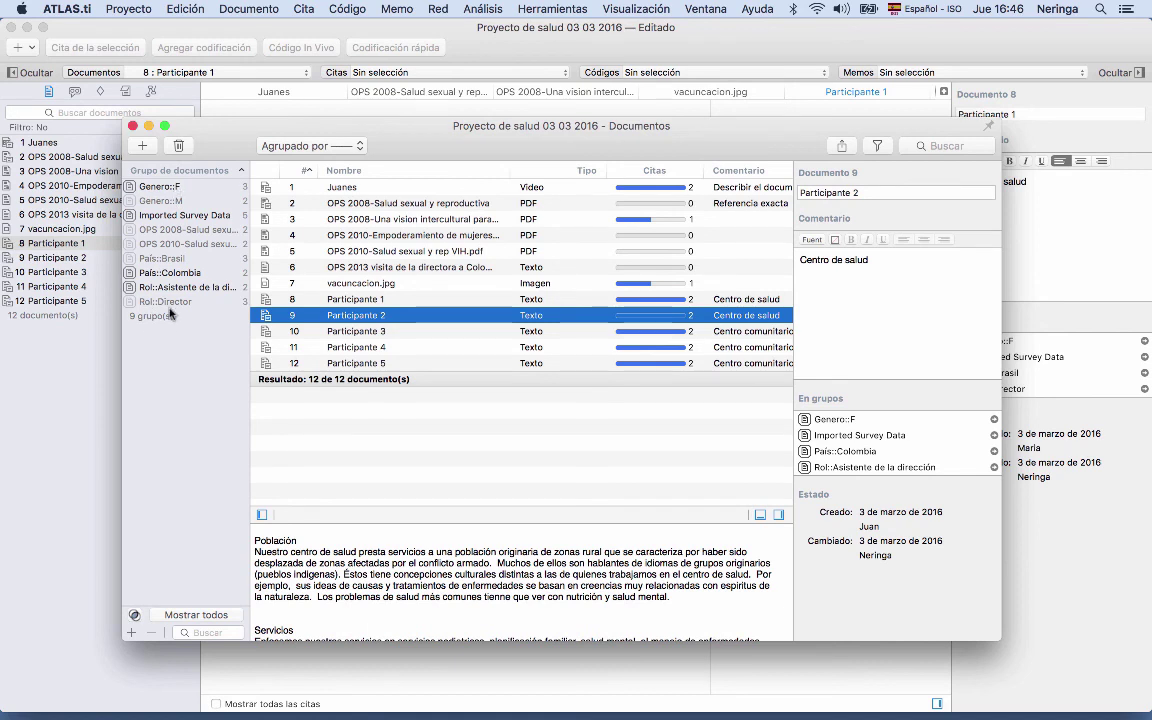
- View the documents in each Genero, País and Rol group one by one, and close the document manager
left_click(160, 187)
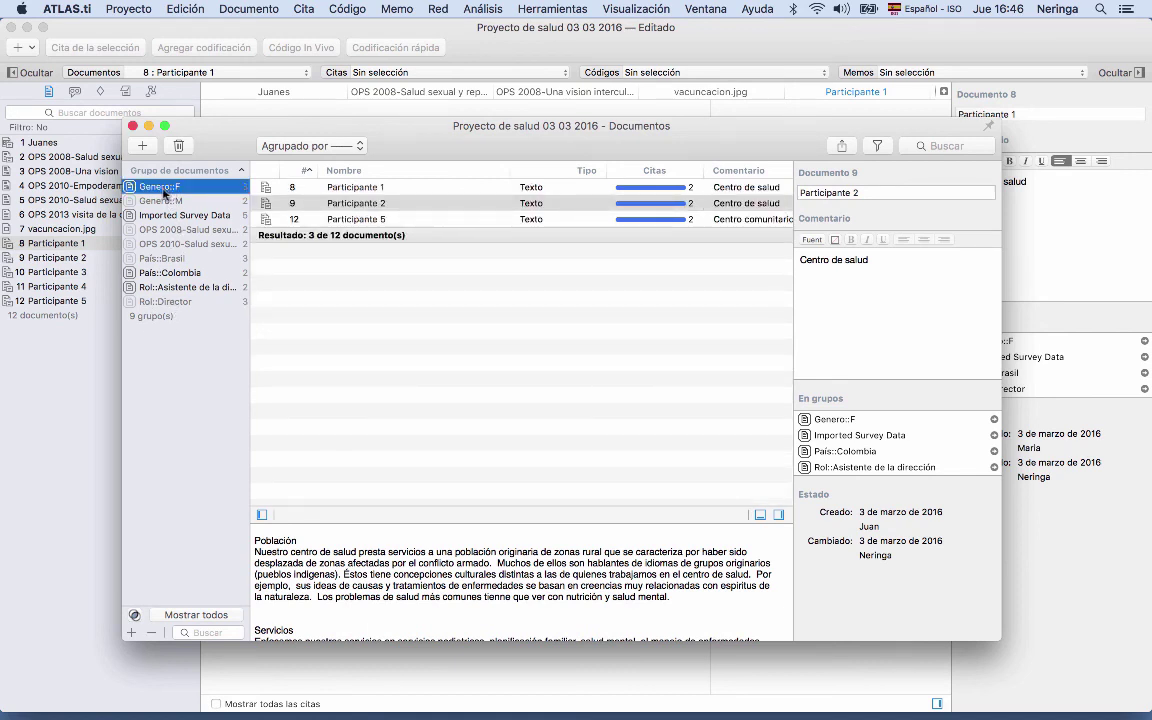
left_click(157, 199)
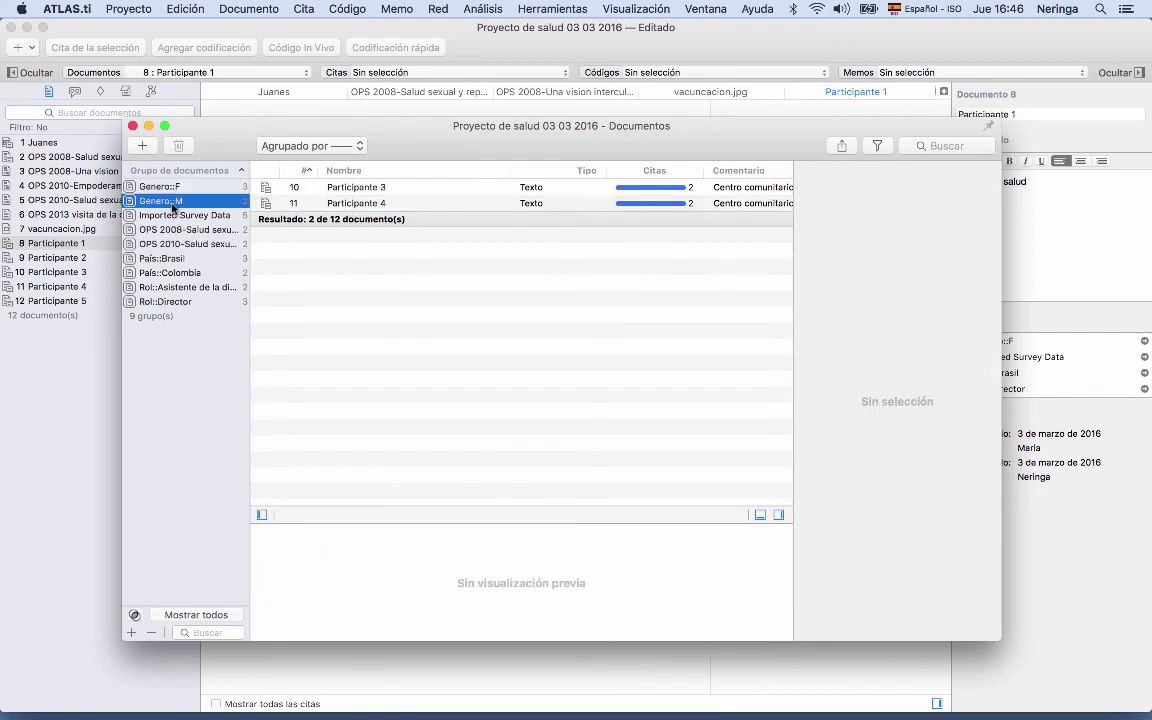
left_click(165, 258)
left_click(170, 272)
left_click(182, 288)
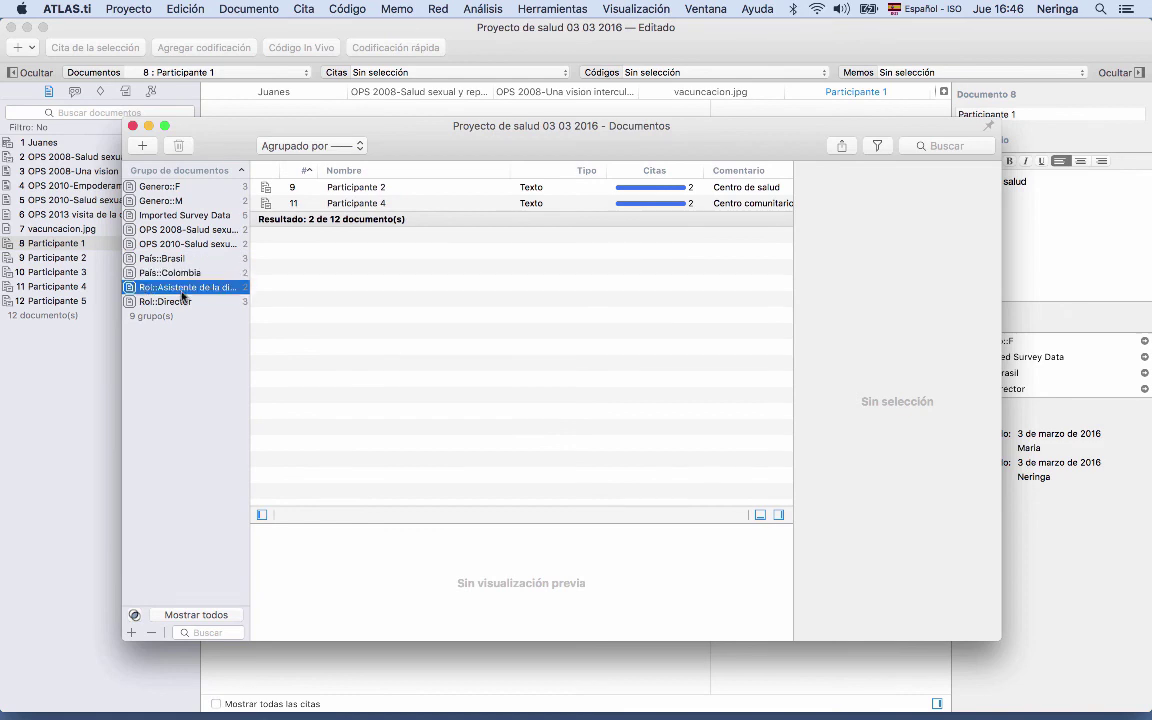
left_click(183, 302)
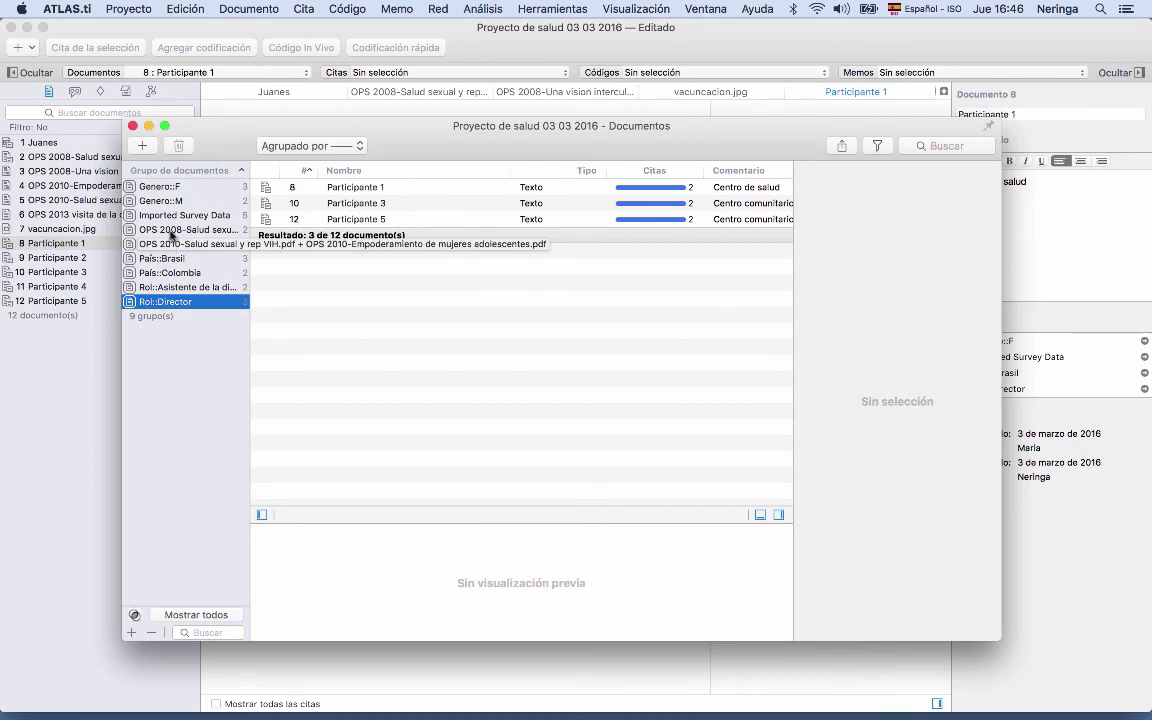
left_click(132, 126)
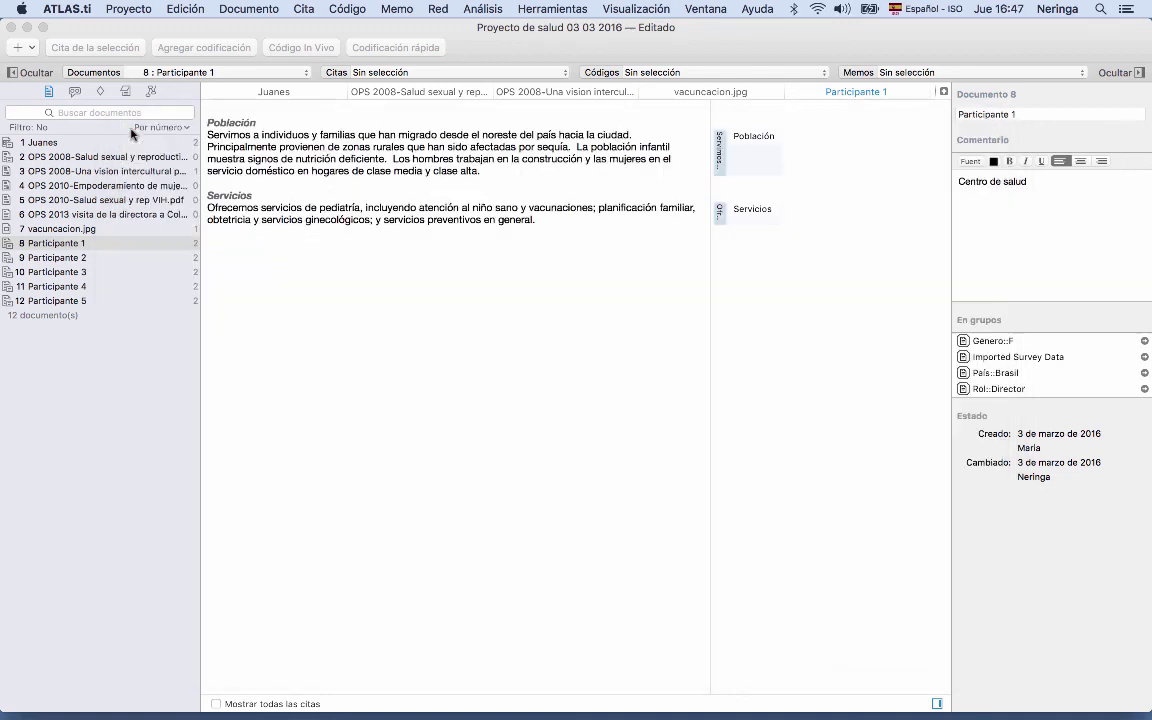
- Review the project's quotations in the quotation manager, examine quotation 10:1 and open quotation 8:2 in its document
left_click(336, 73)
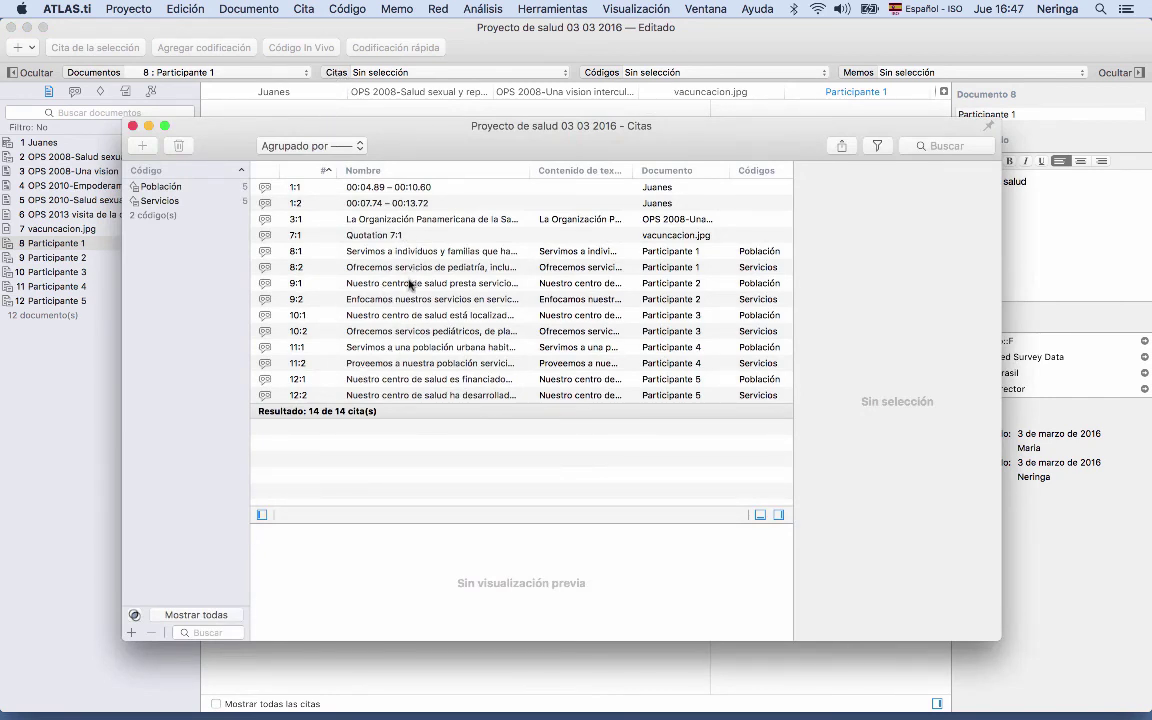
left_click(443, 315)
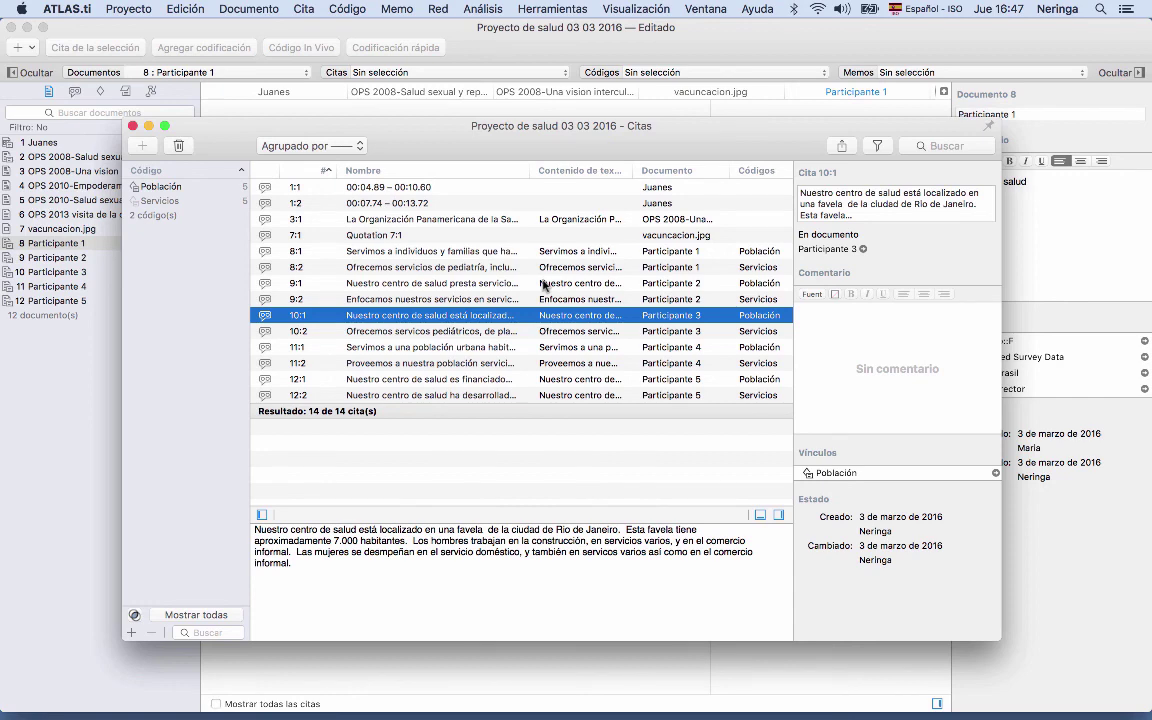
double_click(450, 267)
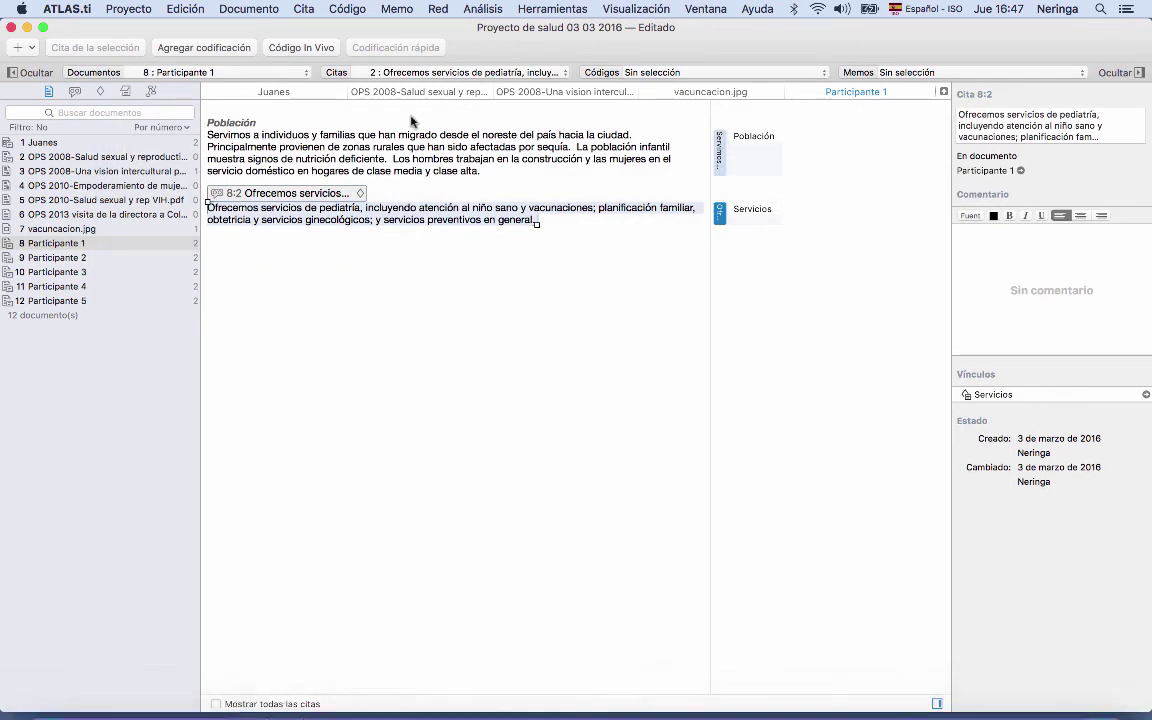
- Filter the quotations by the code Población and by the code Servicios, and close the quotation manager
left_click(336, 72)
left_click_drag(338, 137, 352, 110)
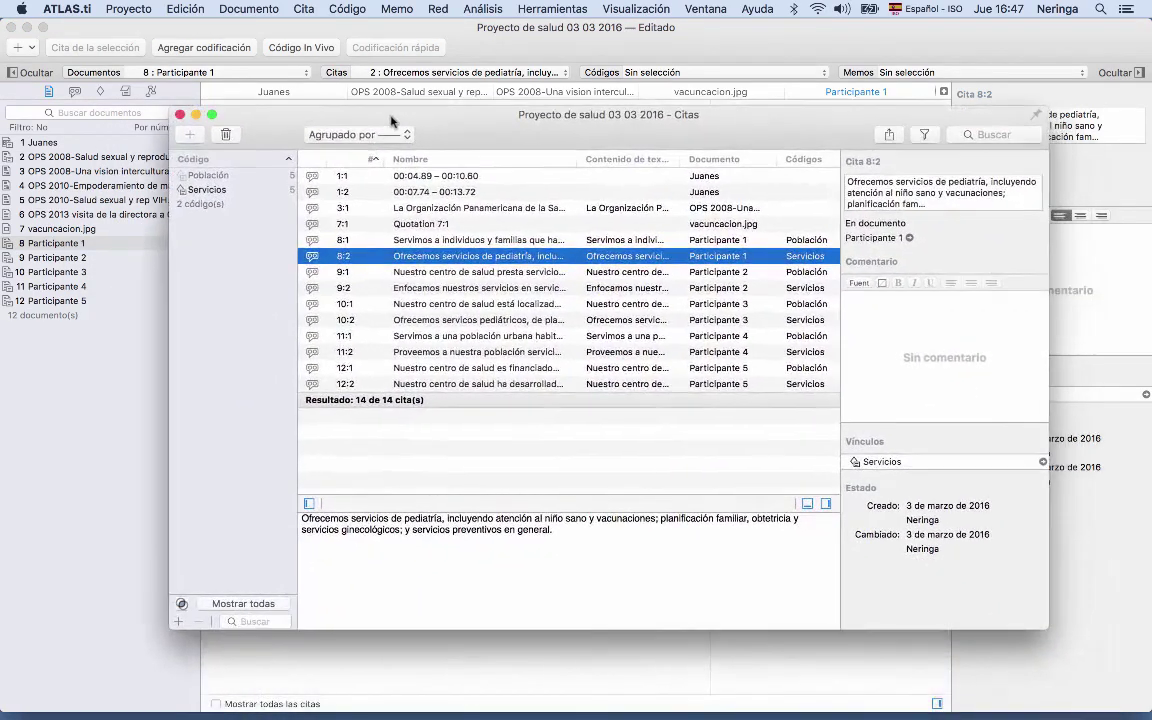
left_click(199, 177)
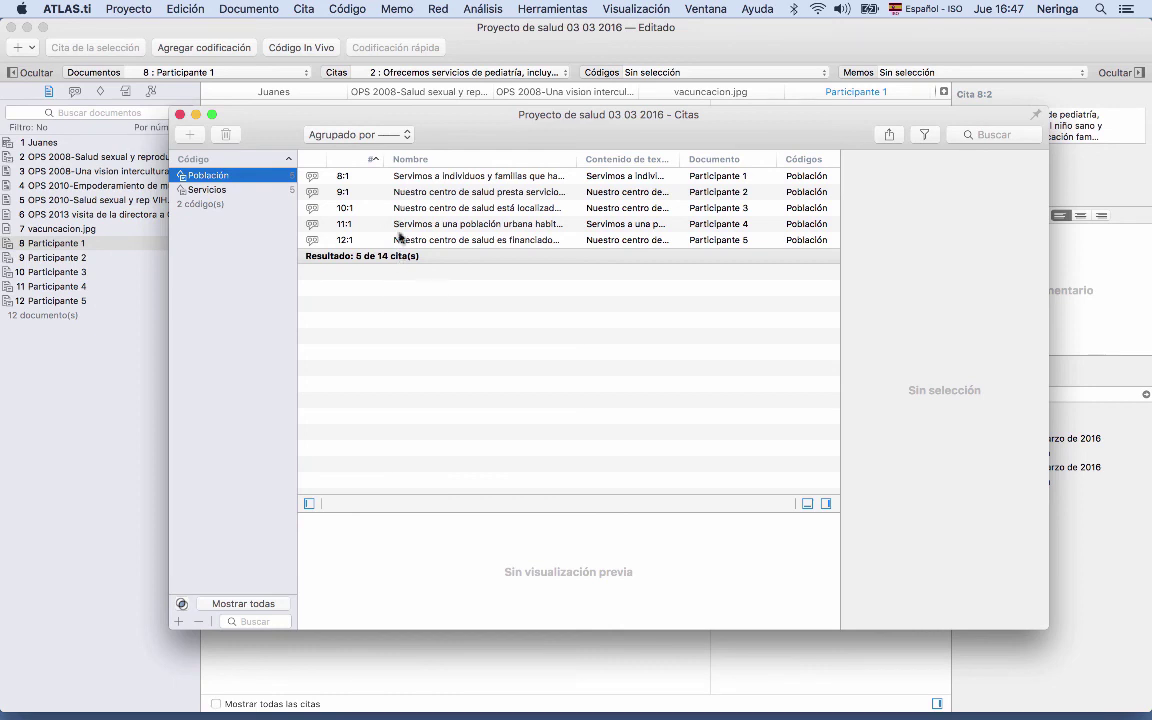
left_click(226, 189)
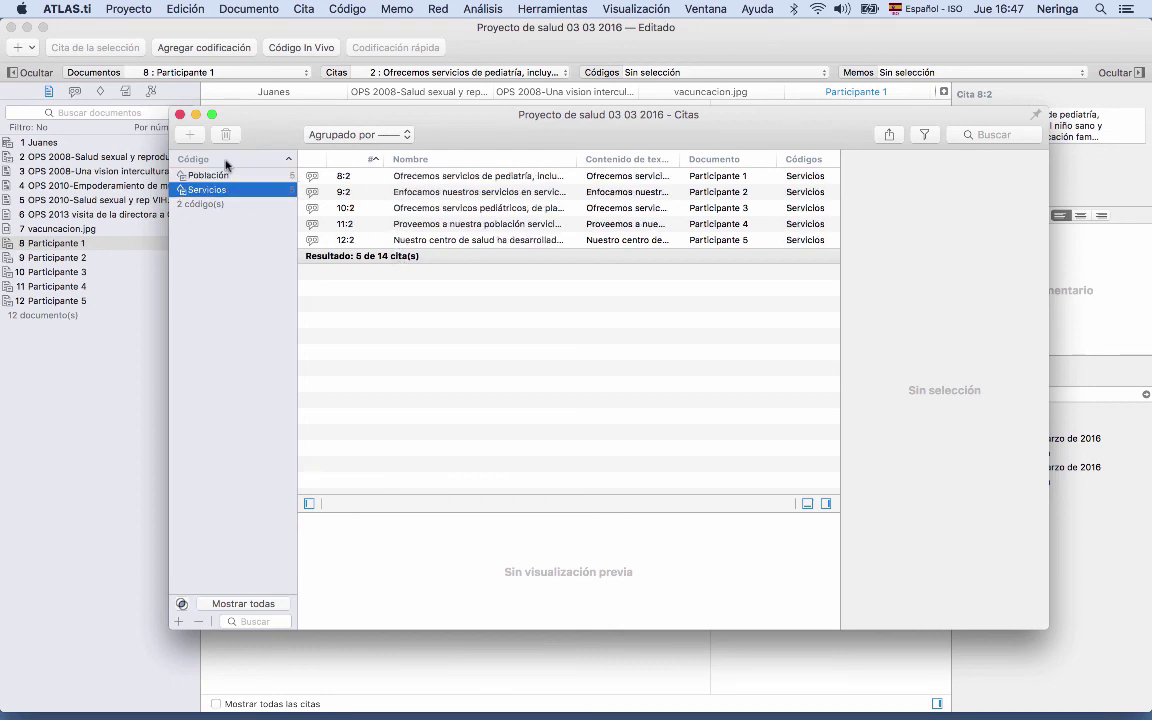
left_click(180, 116)
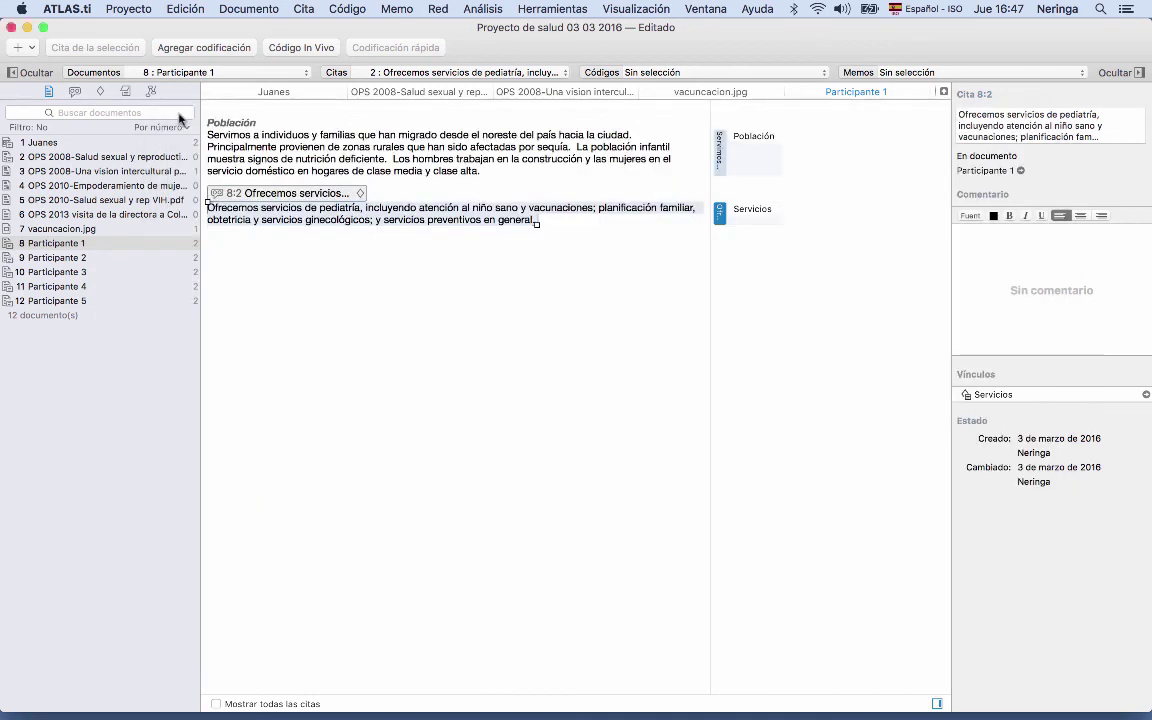
- Examine the Población and Servicios codes with their comments in the code manager, and view the details of Población
left_click(600, 75)
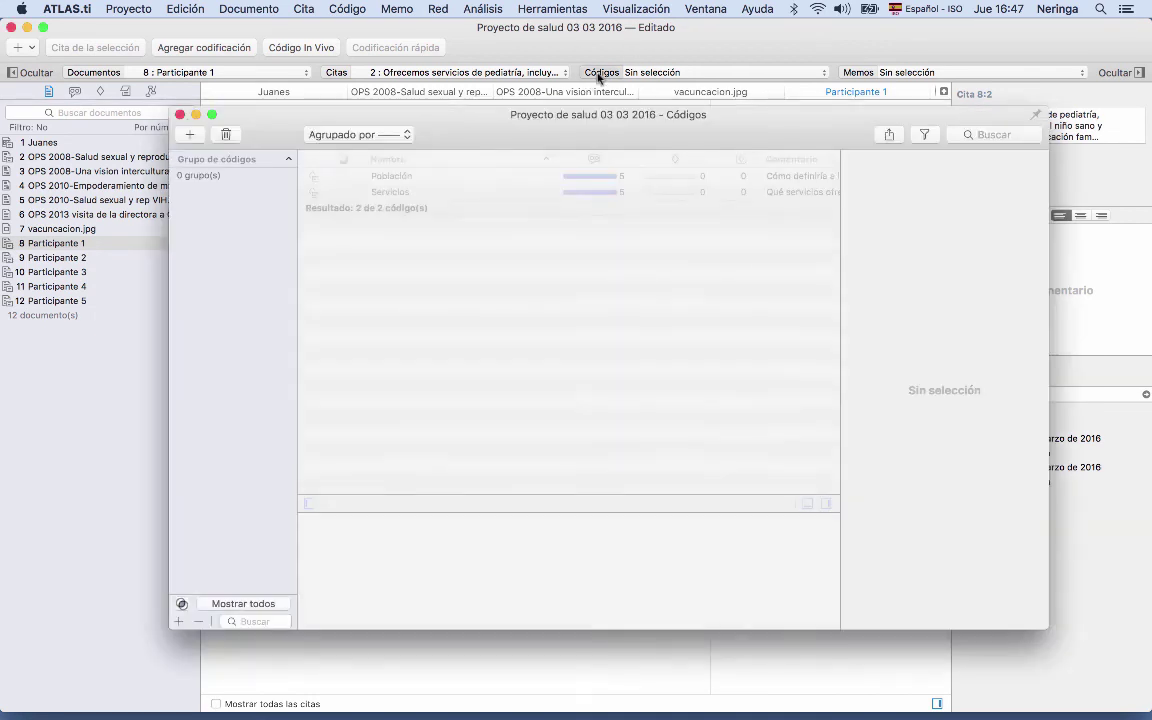
left_click_drag(478, 128, 434, 165)
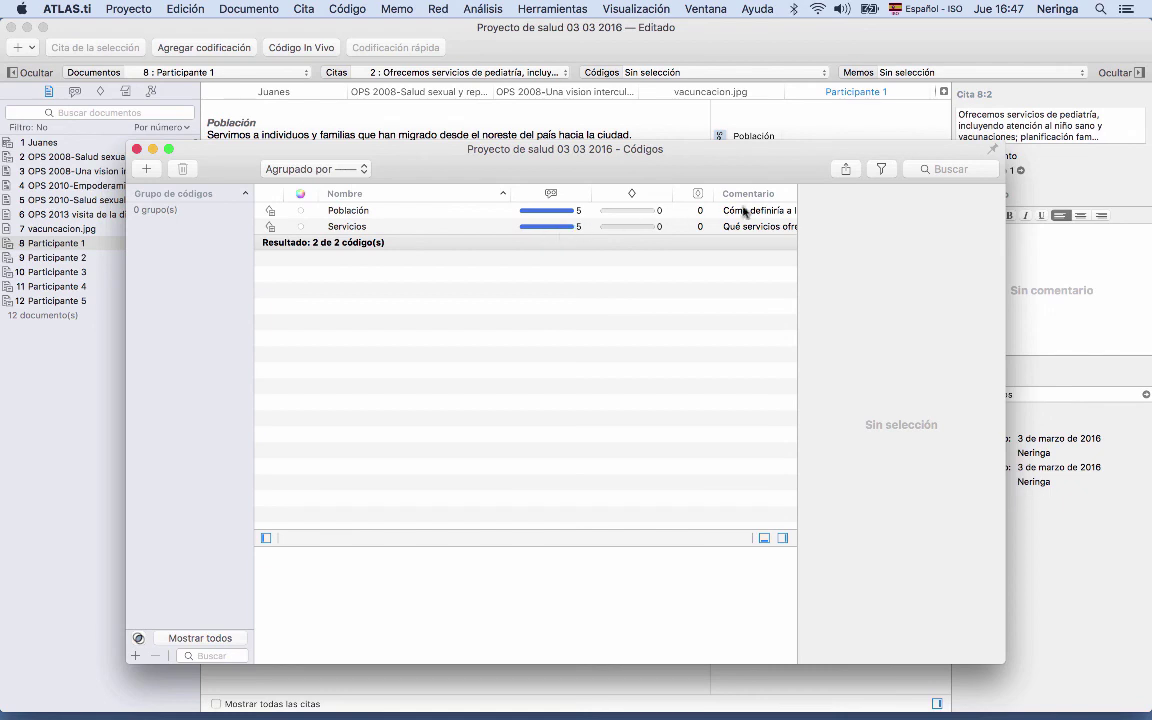
scroll(753, 213, "right", 5)
scroll(779, 213, "right", 10)
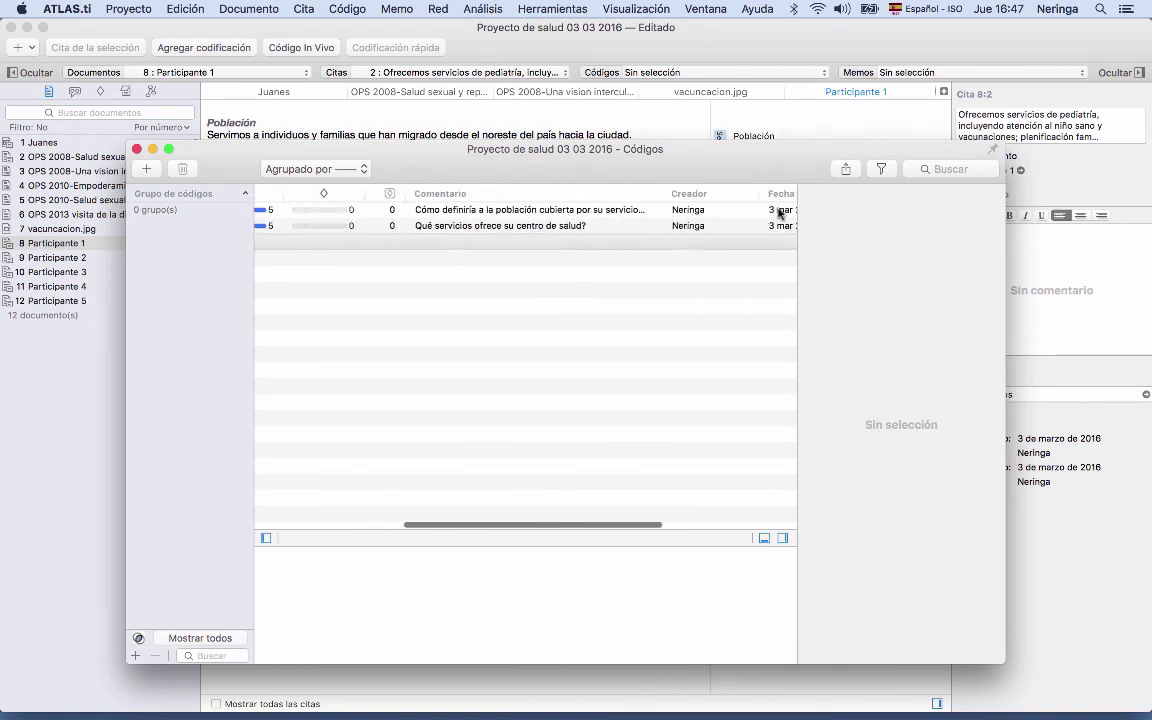
scroll(779, 213, "left", 15)
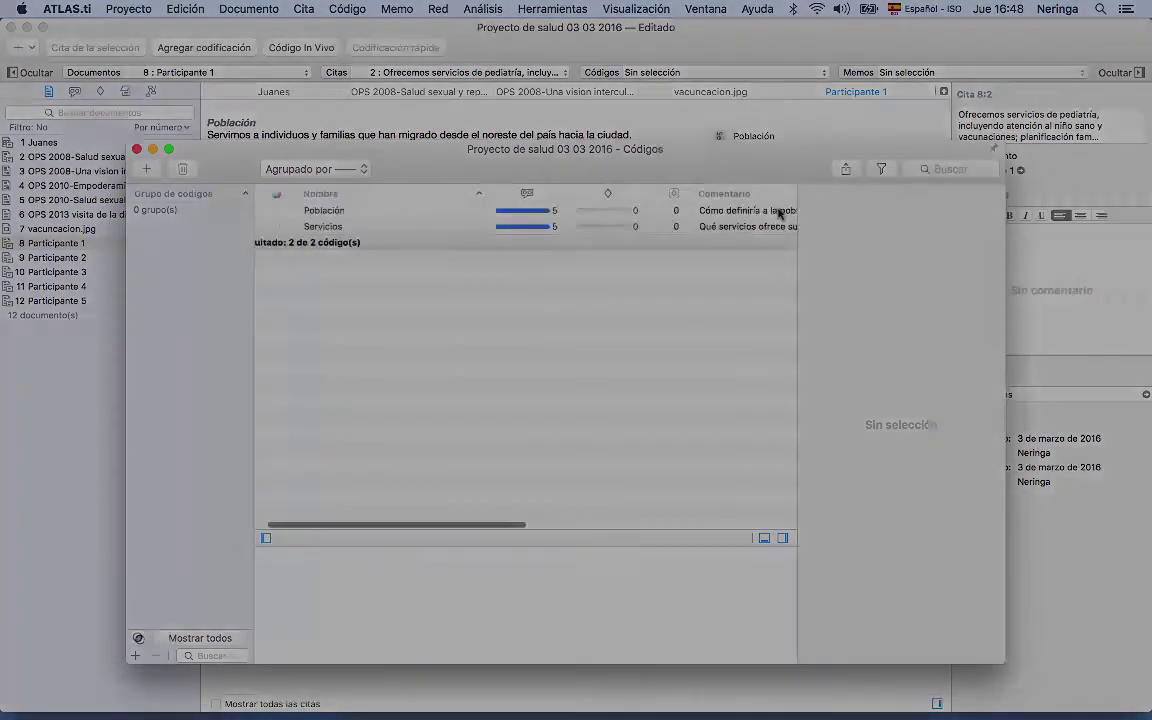
left_click(779, 210)
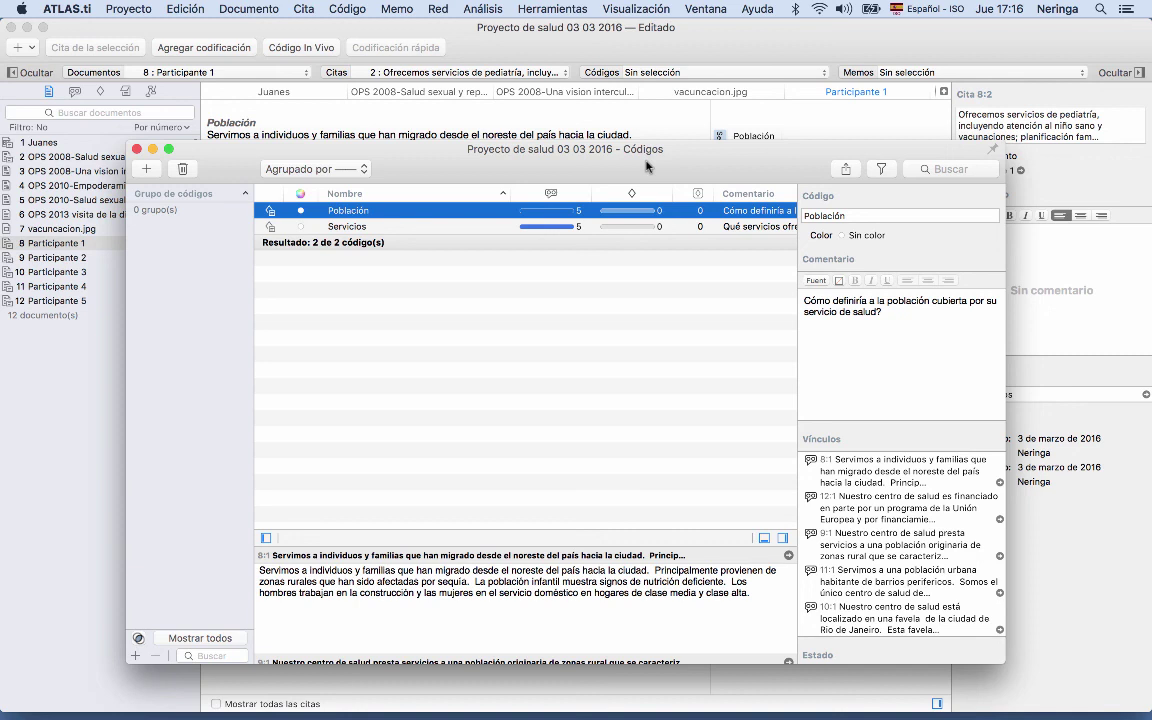
- Create four new codes named Serv-sociales, Serv-salud, Serv-pediatría and Serv-prevención
left_click(350, 9)
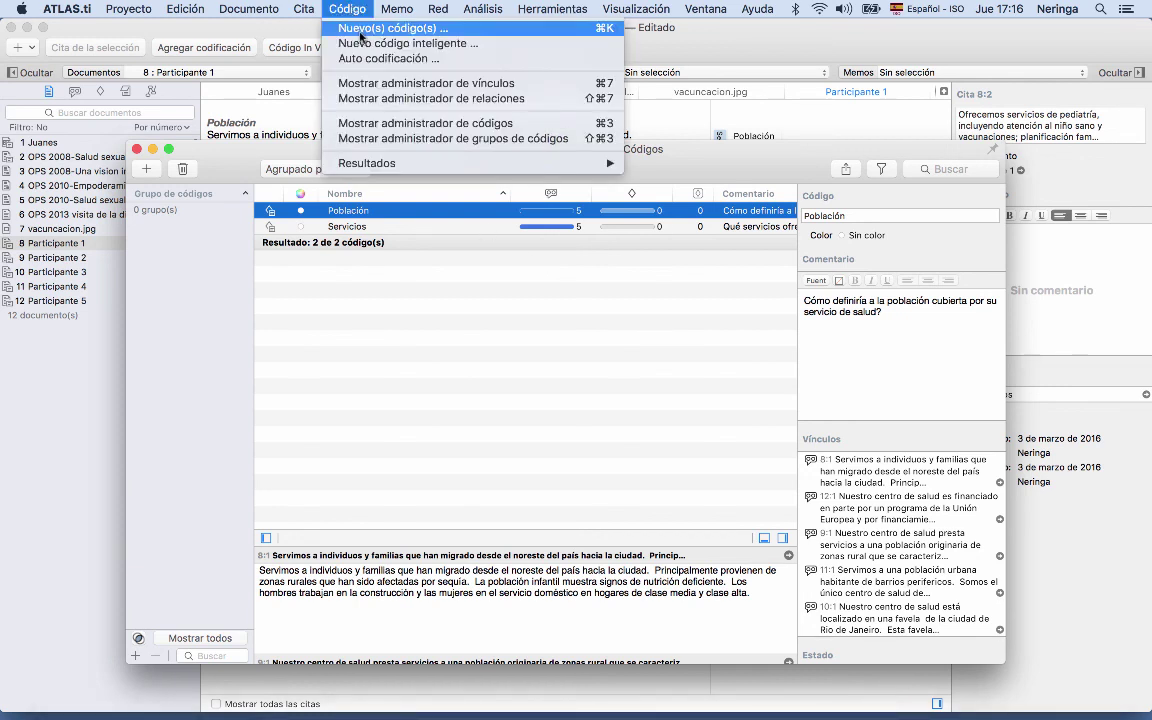
left_click(328, 29)
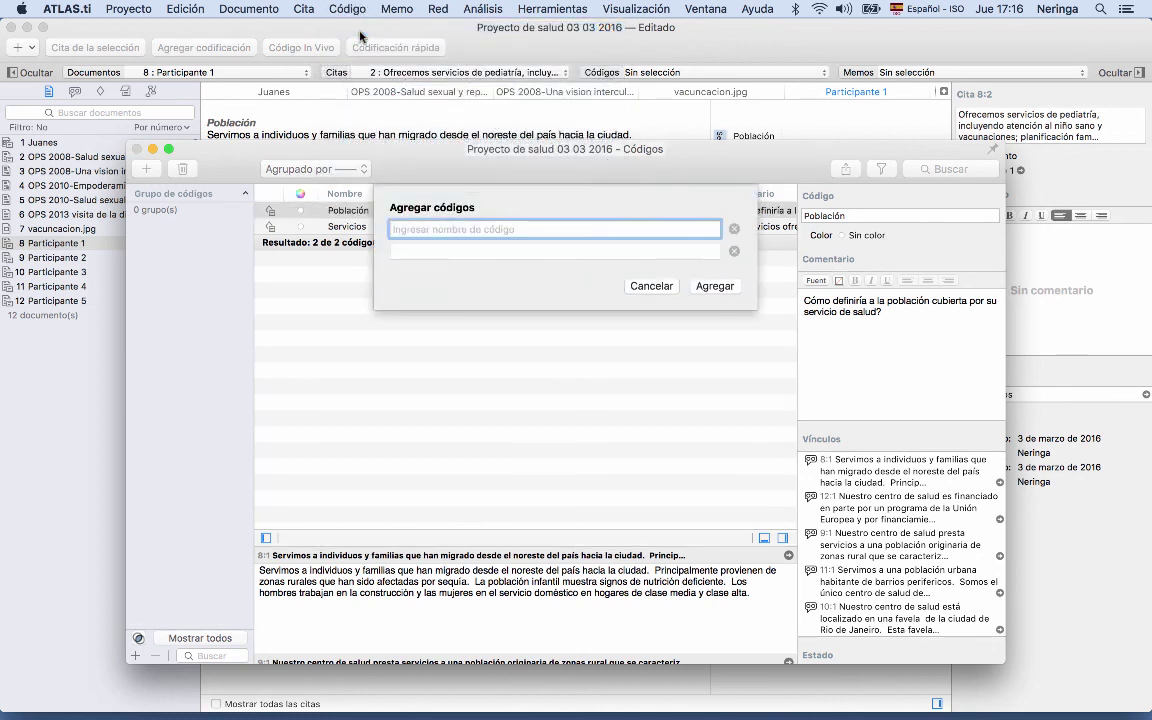
type("Serv-soc")
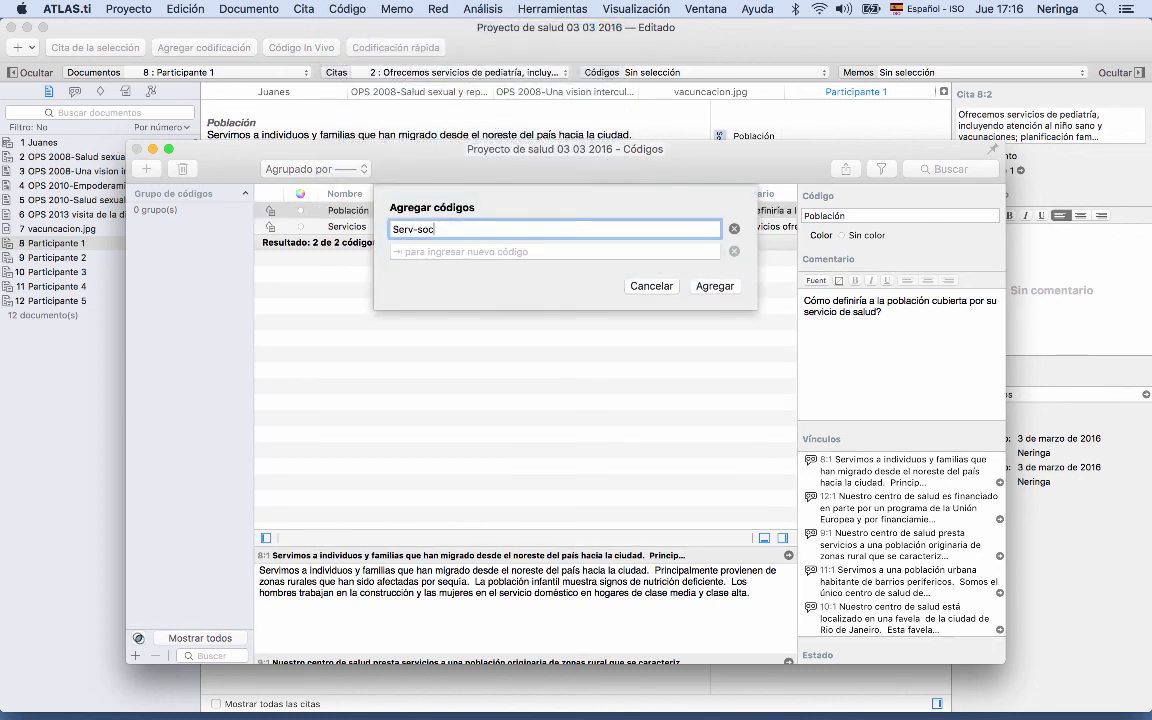
type("iales")
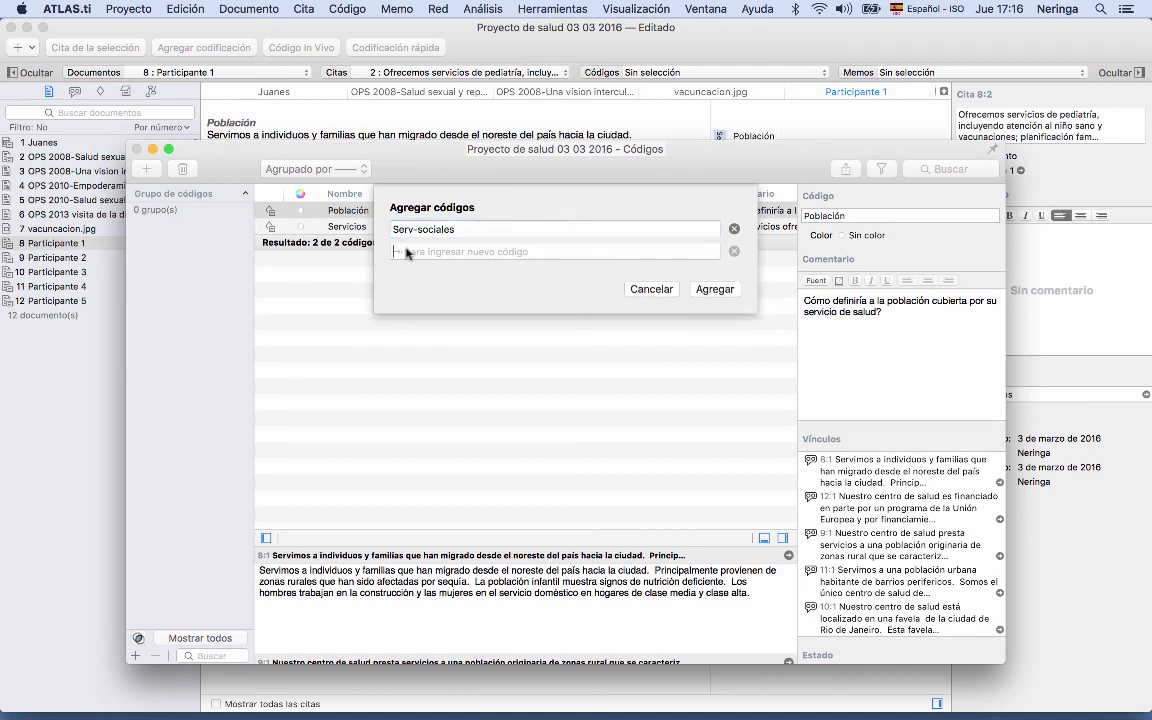
left_click(405, 251)
type("Serv-salud")
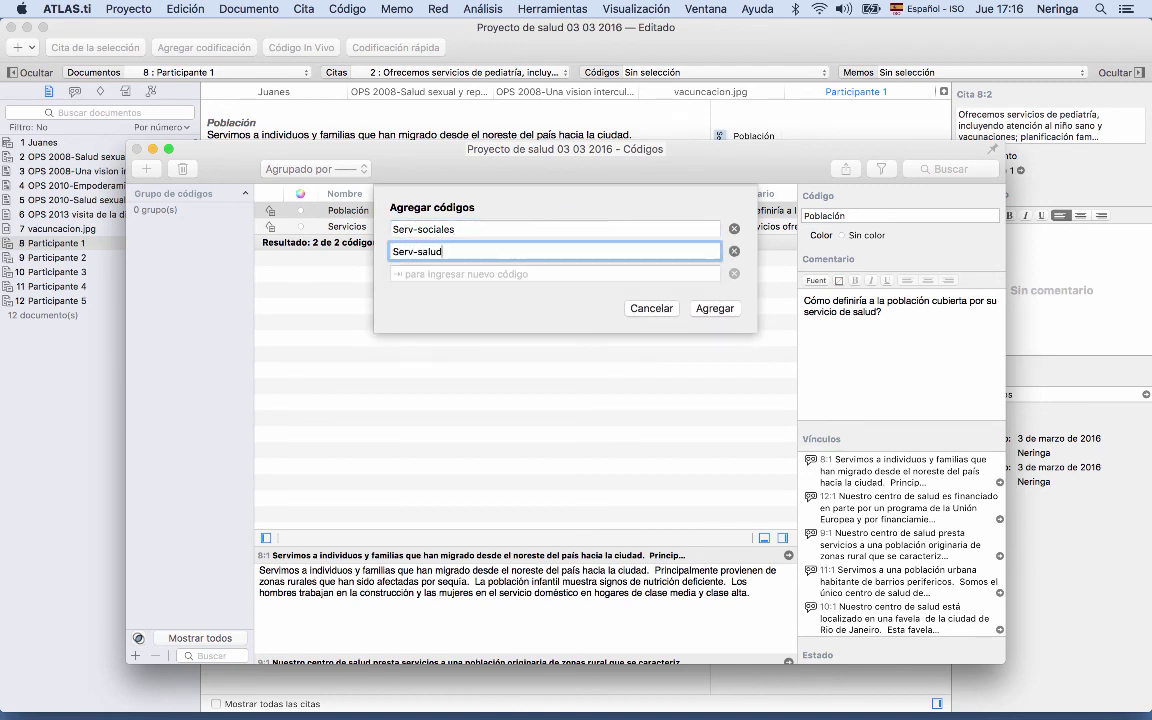
key("Tab")
type("Ser")
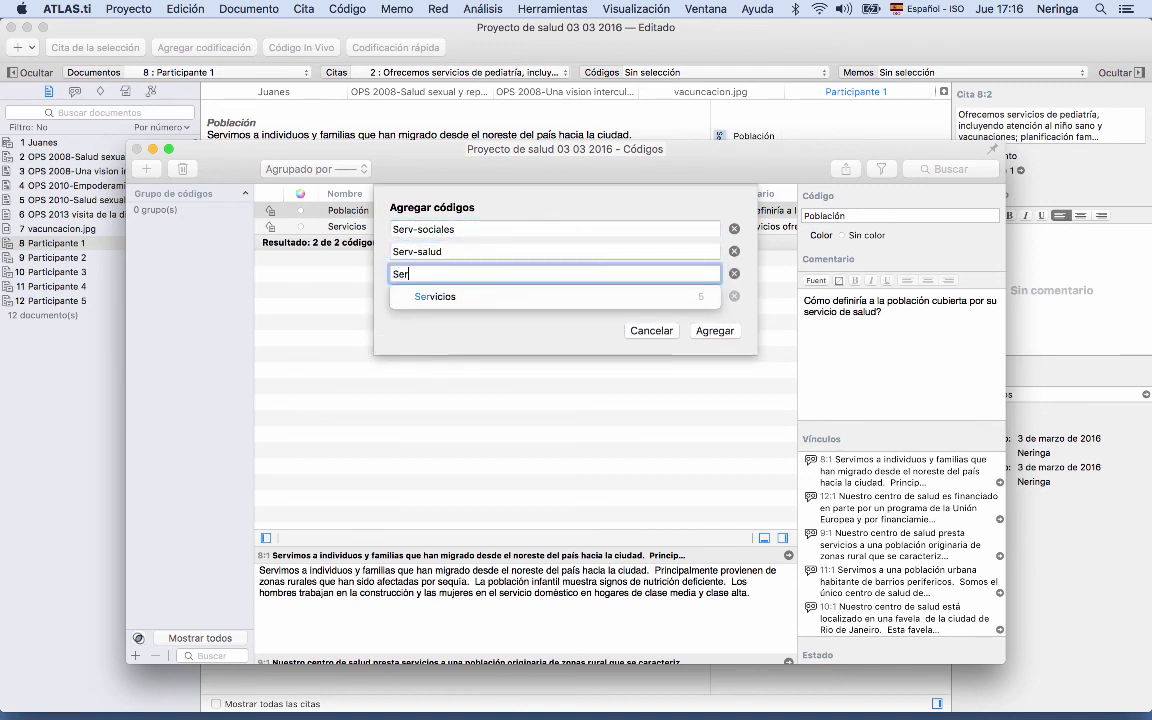
type("v-pediatría")
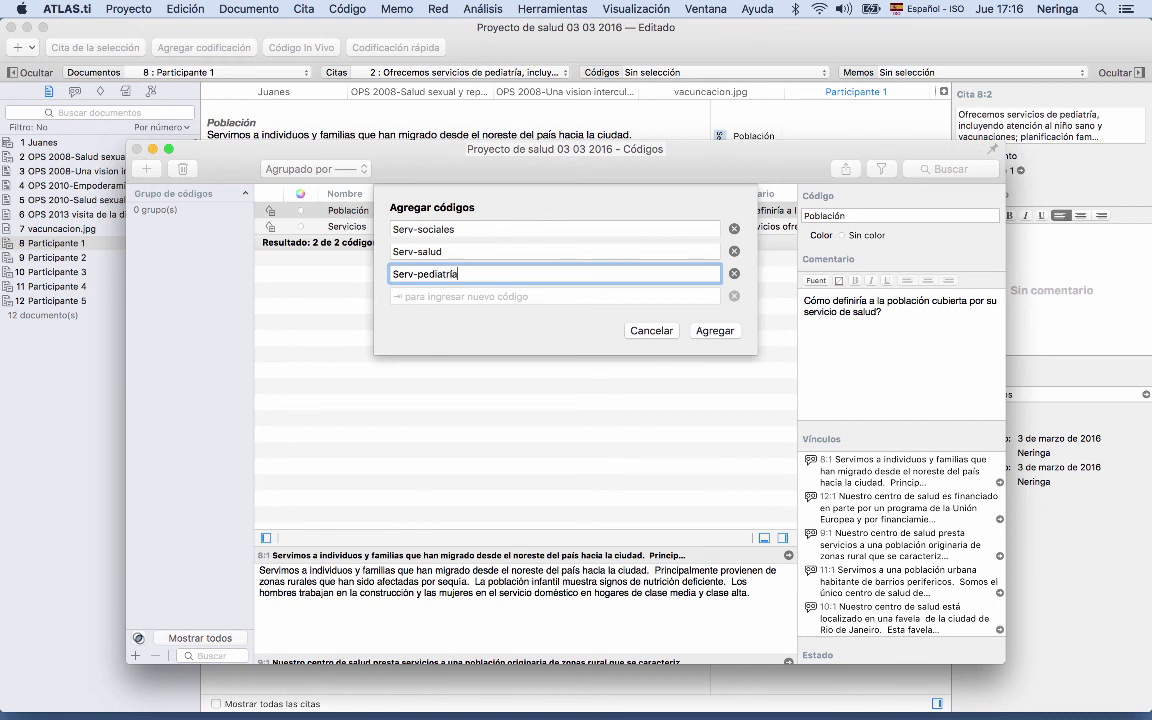
key("Tab")
type("Serv")
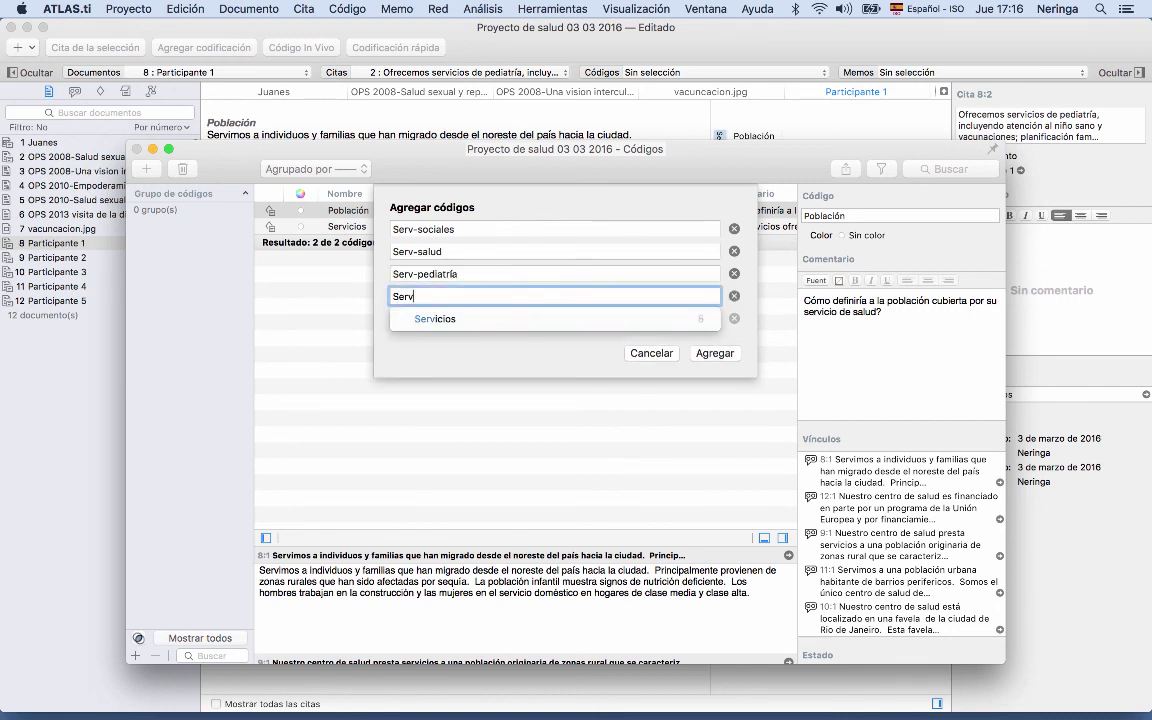
type("-")
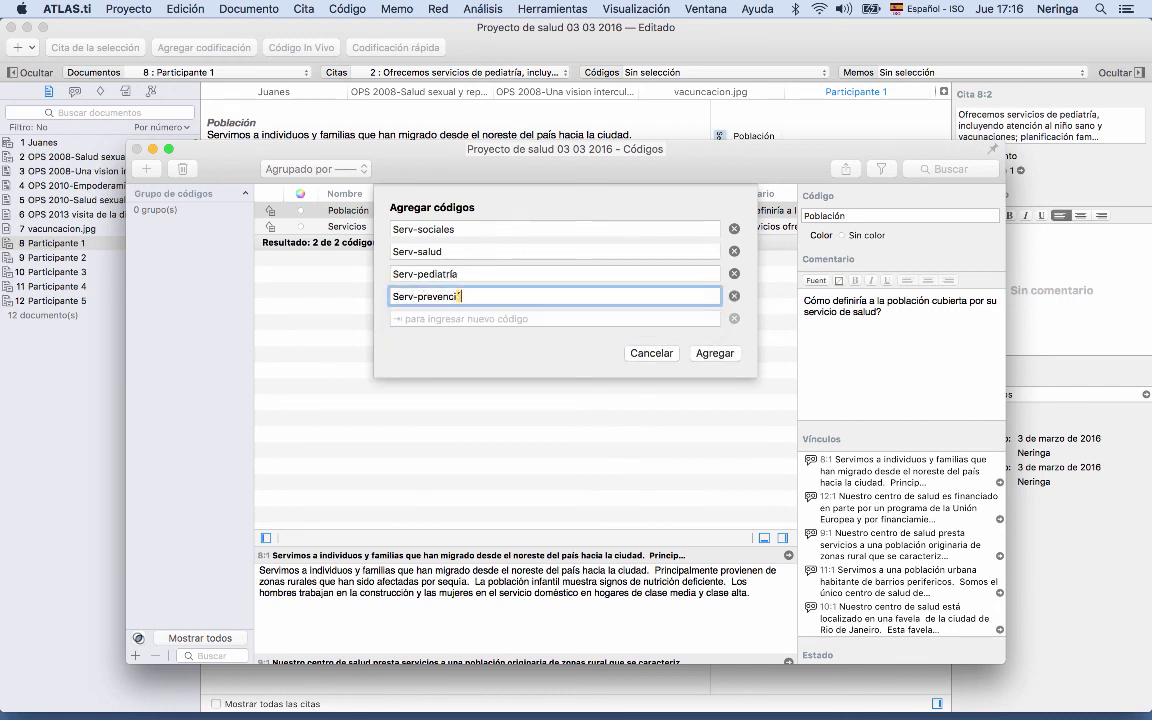
type("prevención")
key("Return")
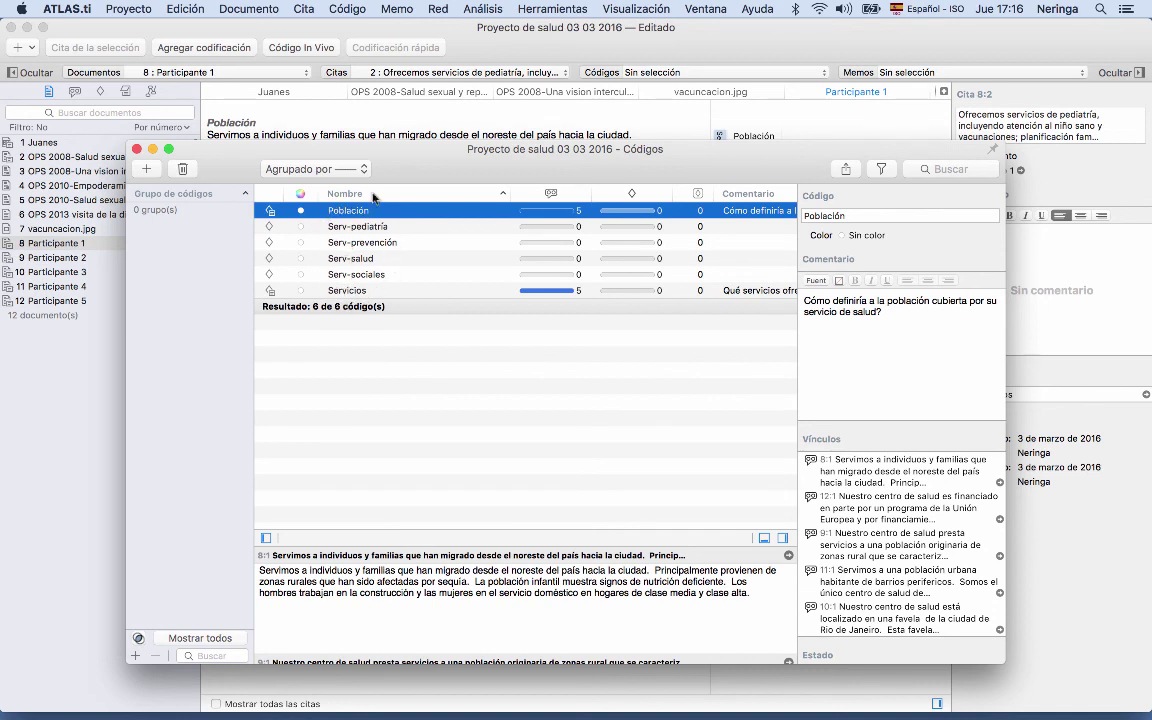
- Colour the codes Serv-pediatría and Serv-prevención orange and the code Población light blue
left_click(299, 227)
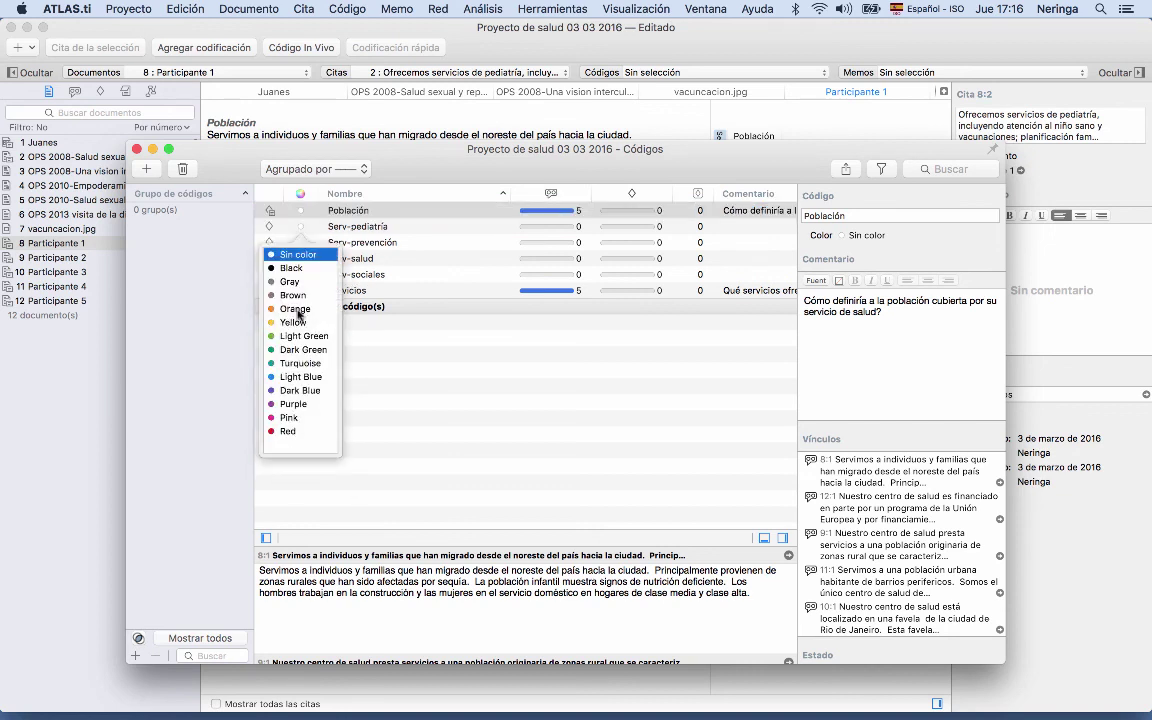
left_click(296, 311)
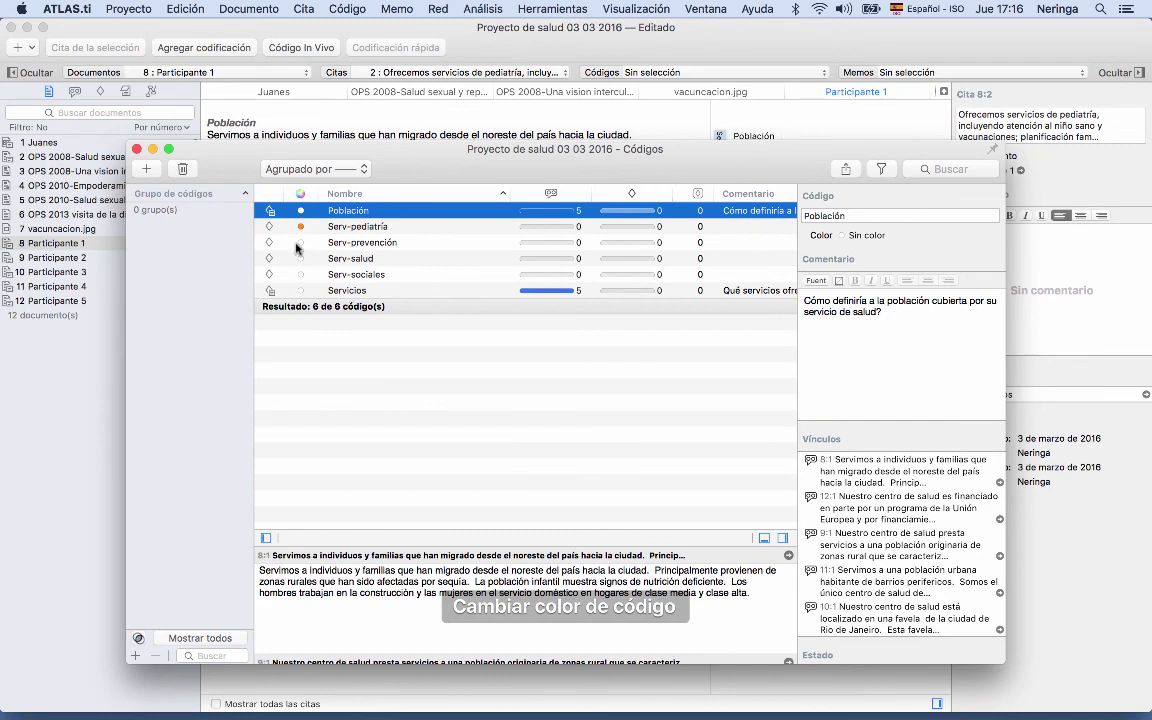
left_click(298, 243)
left_click(292, 325)
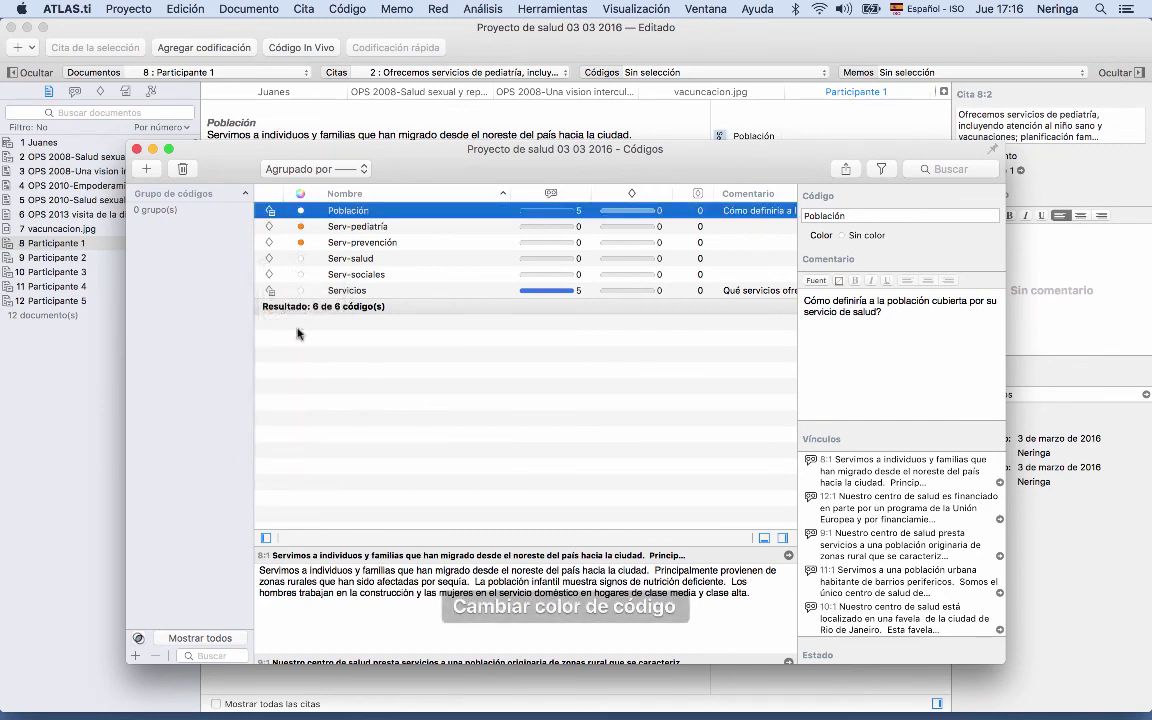
left_click(301, 211)
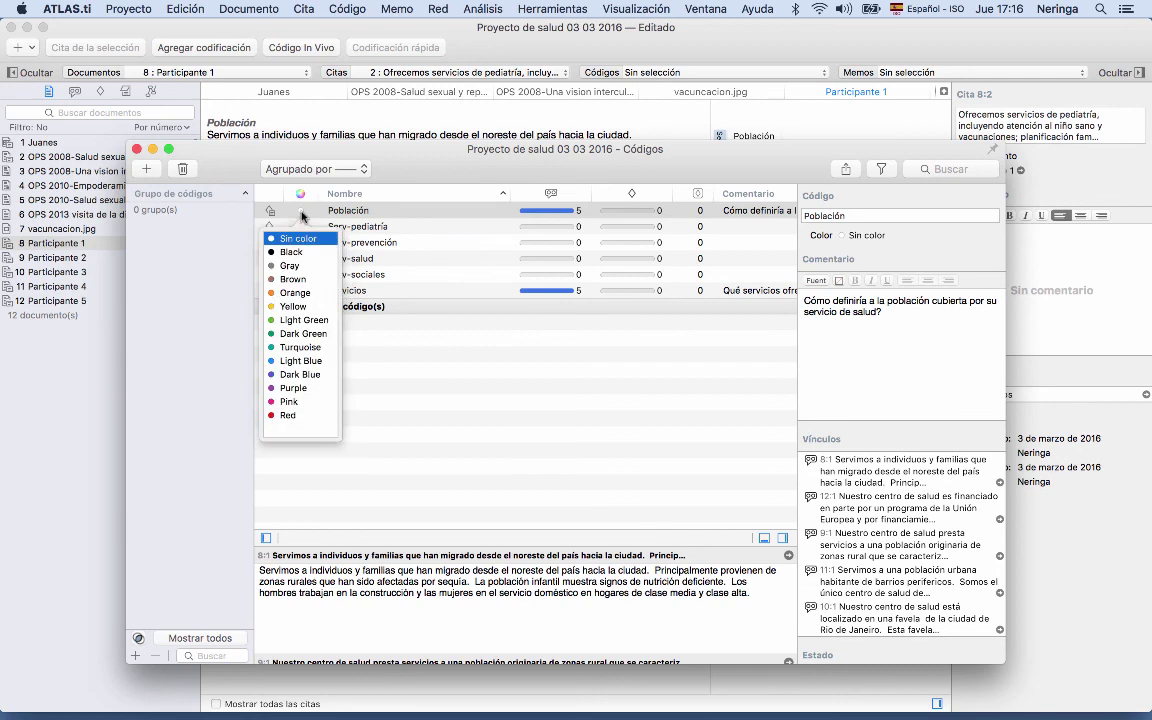
left_click(305, 362)
- Add the comment "Definicion operacional del código" to the code Serv-salud
left_click(416, 289)
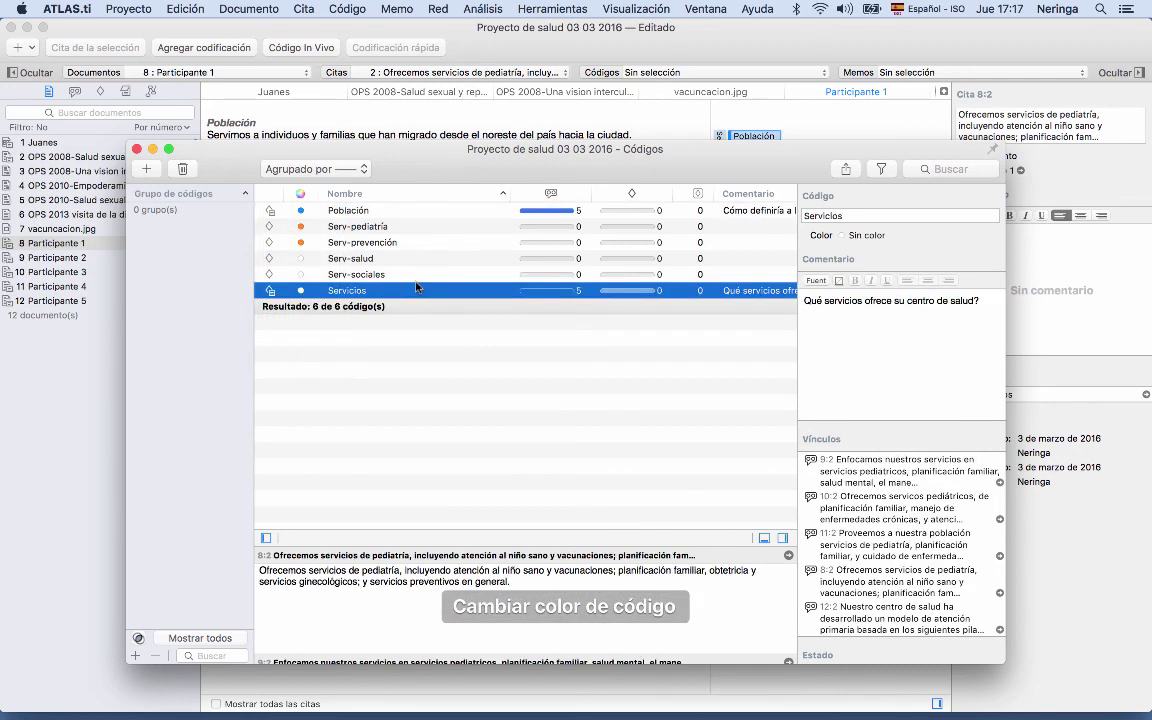
left_click(410, 258)
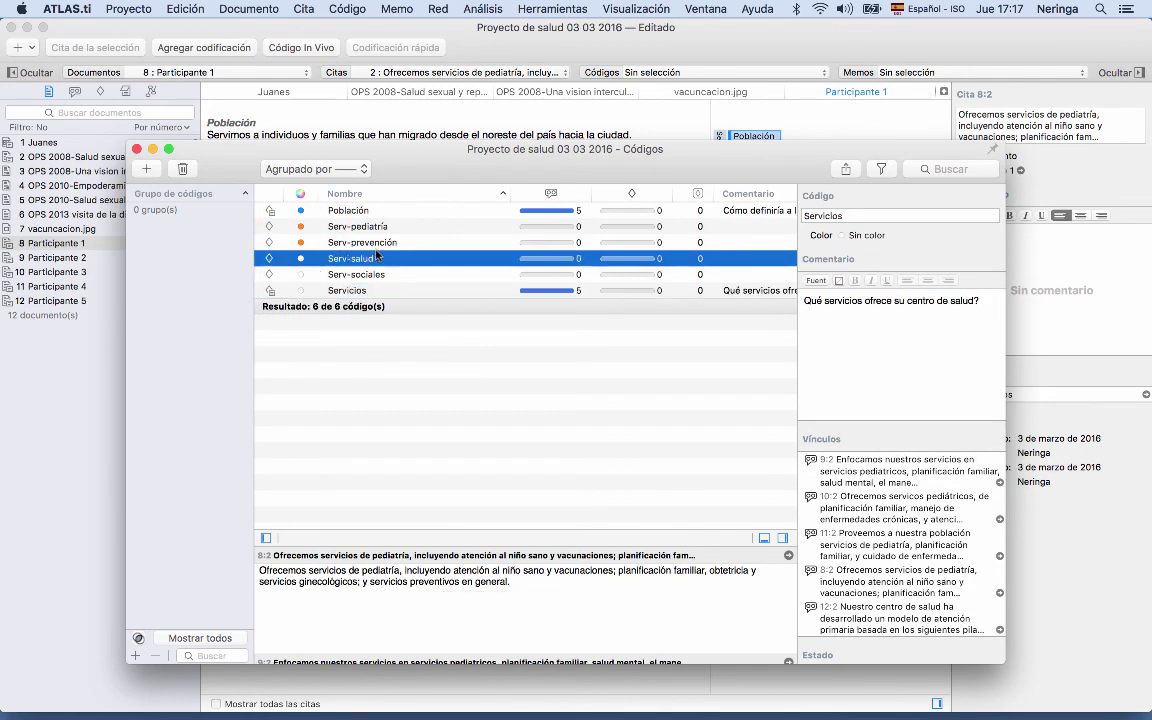
left_click(881, 336)
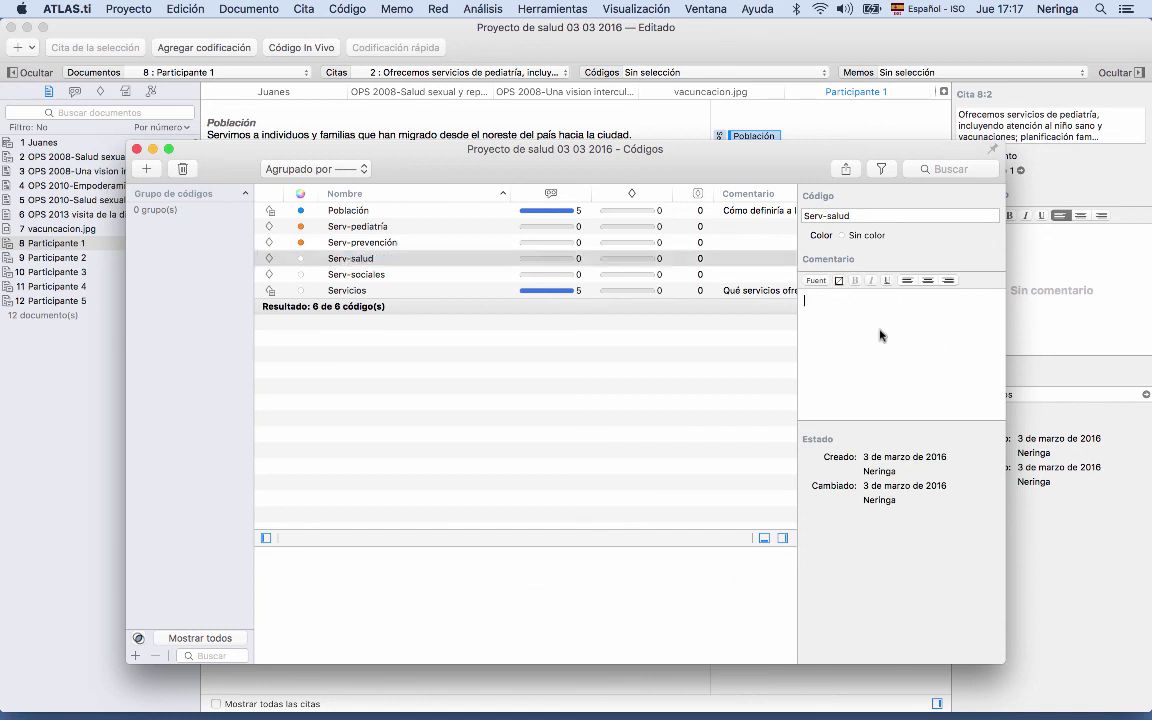
type("Definicion oper")
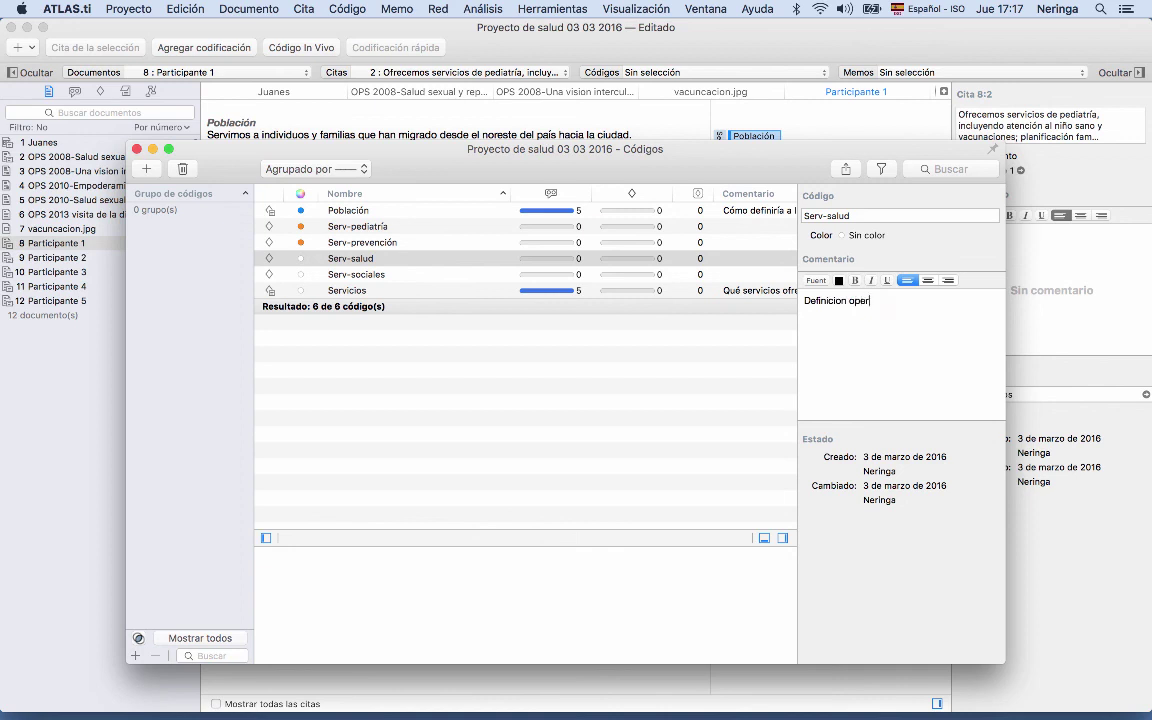
type("acional del d")
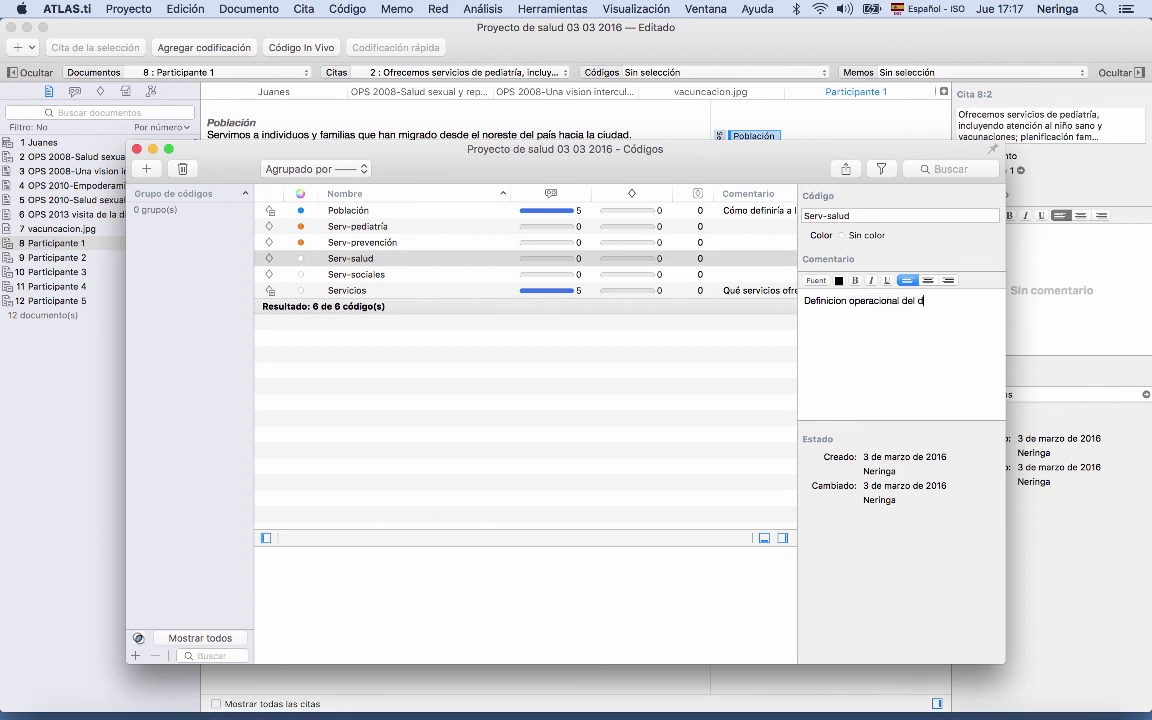
type("ódigo")
left_click(412, 290)
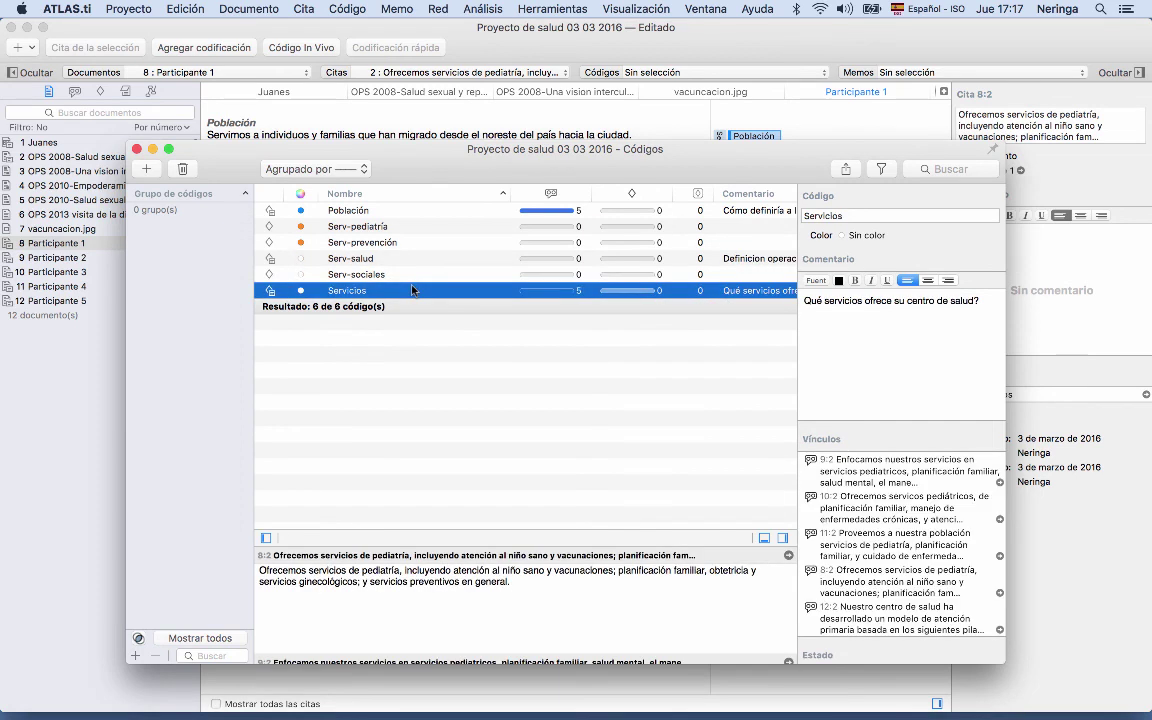
- Close the code manager, view the project's quotation list, and show the code list beside the document
left_click(136, 148)
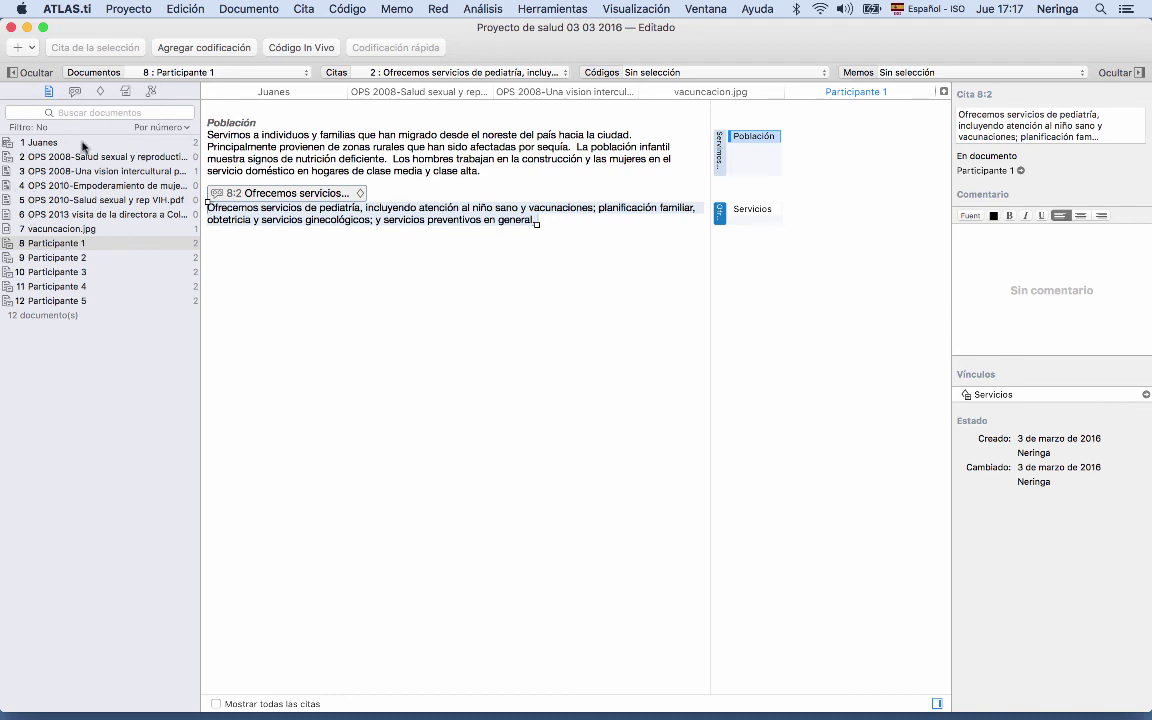
left_click(72, 90)
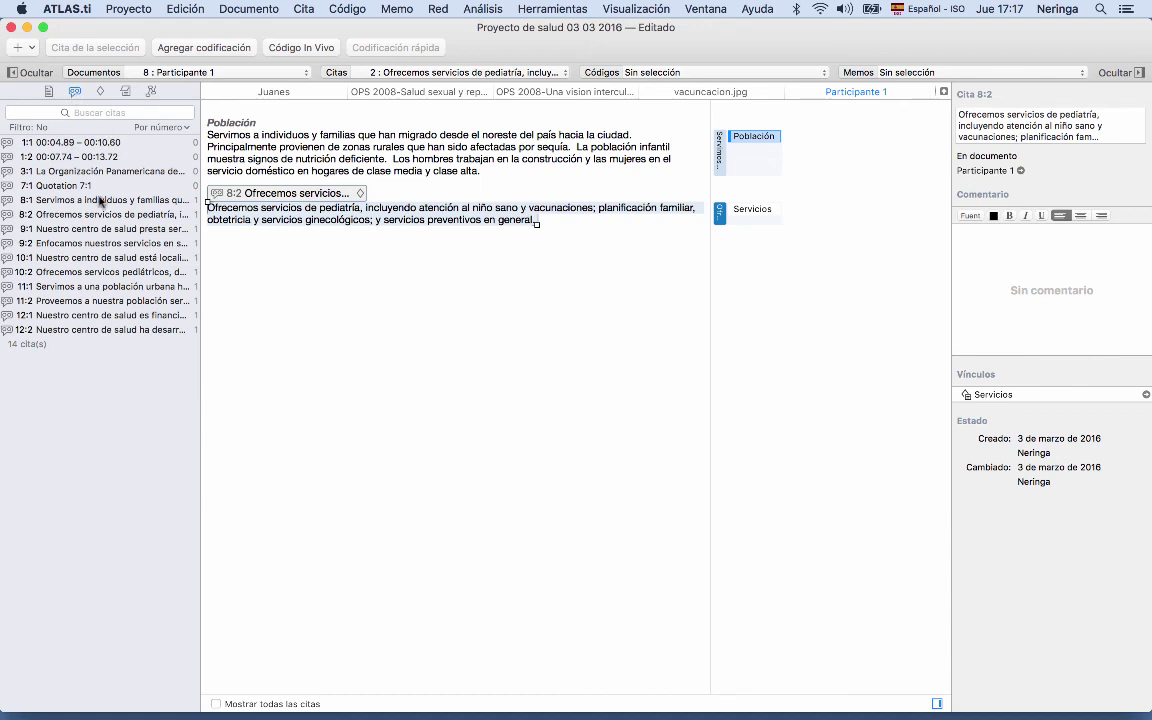
left_click(102, 93)
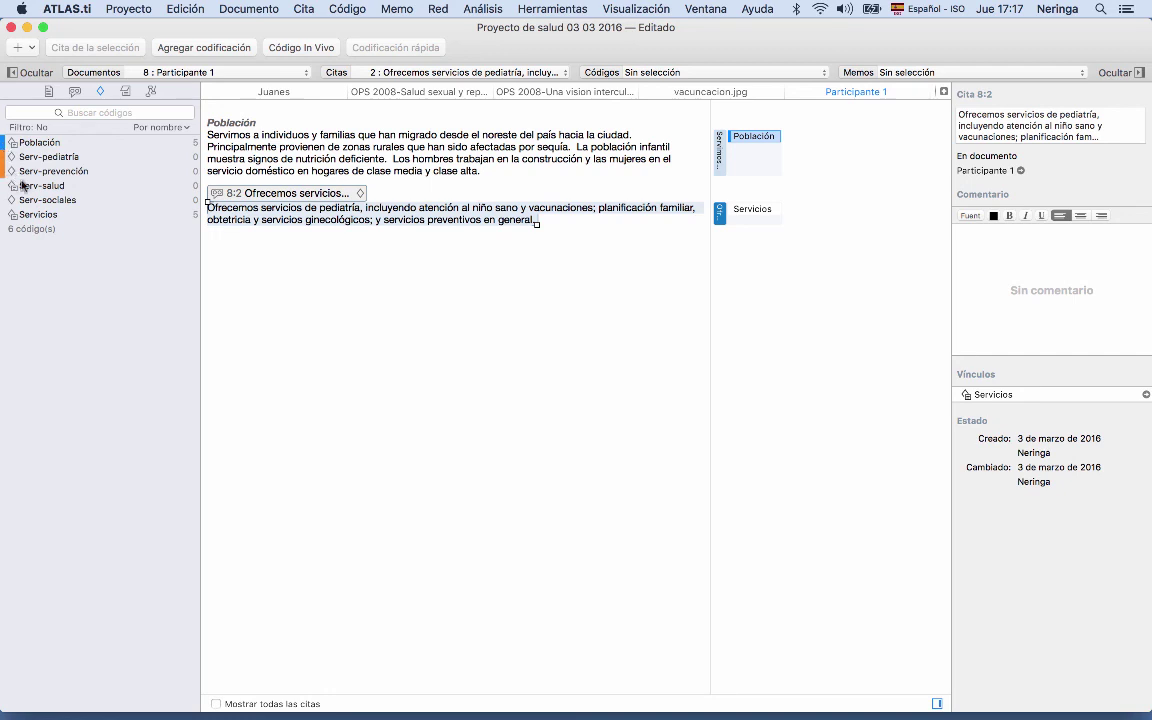
- Try to apply the code Serv-pediatría to the selected answer under Servicios in Participante 1
left_click(304, 226)
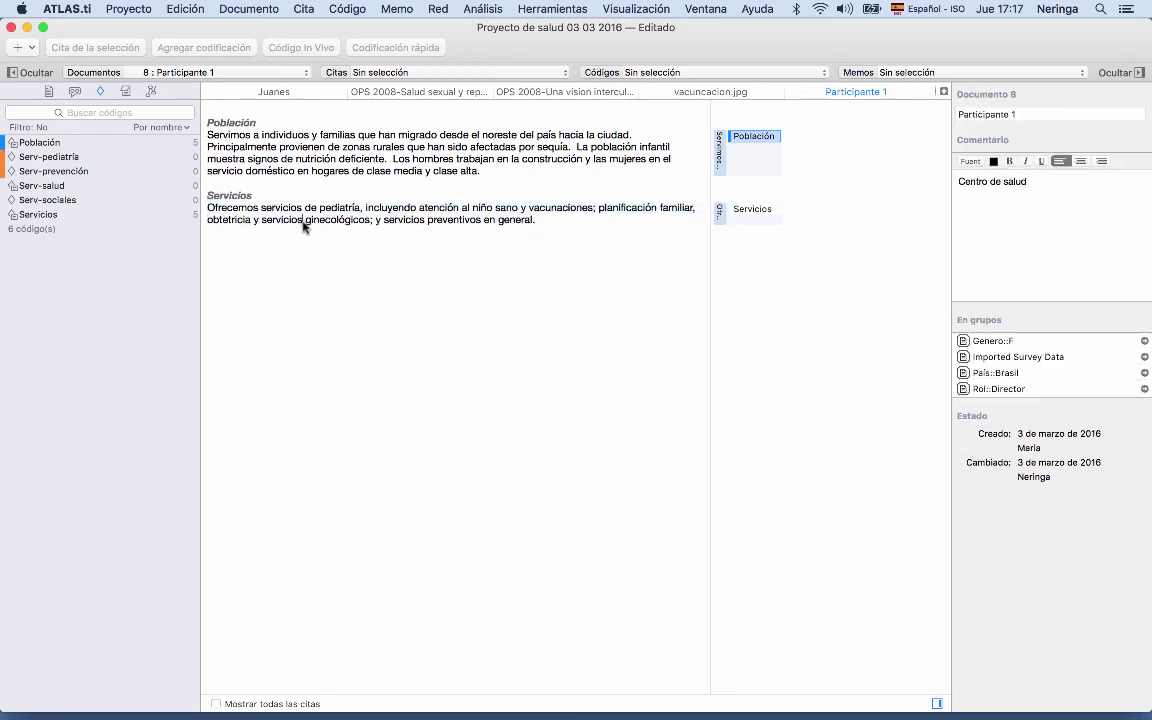
left_click_drag(230, 210, 558, 222)
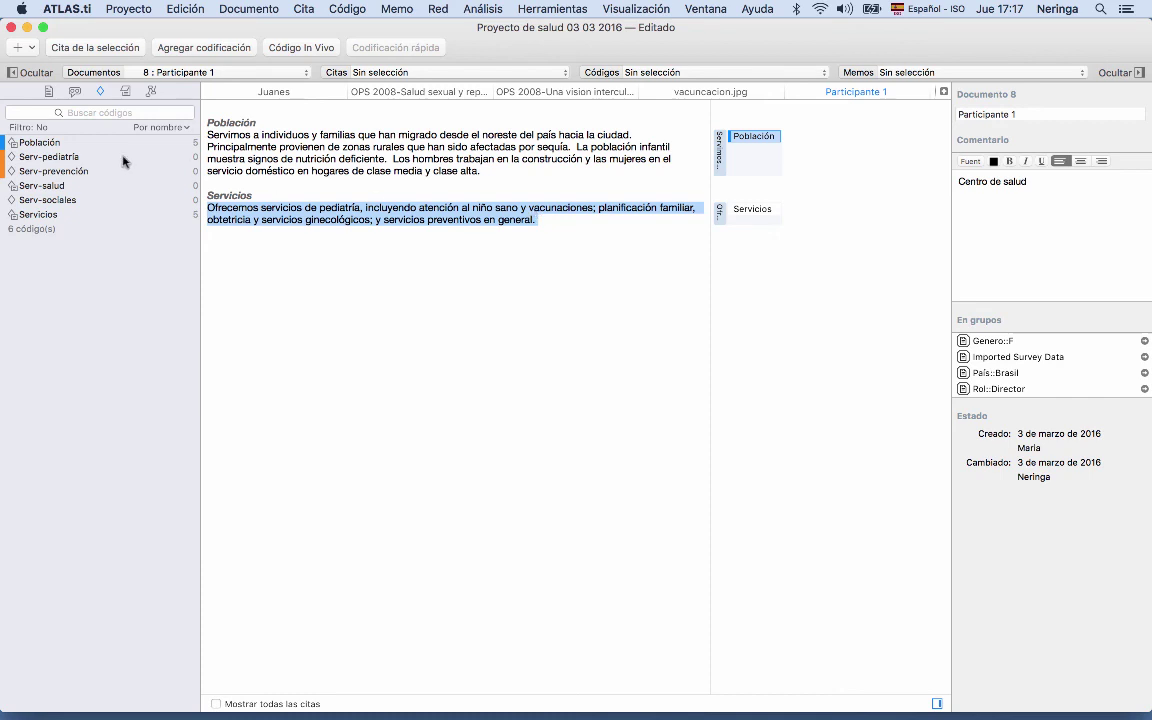
left_click(58, 157)
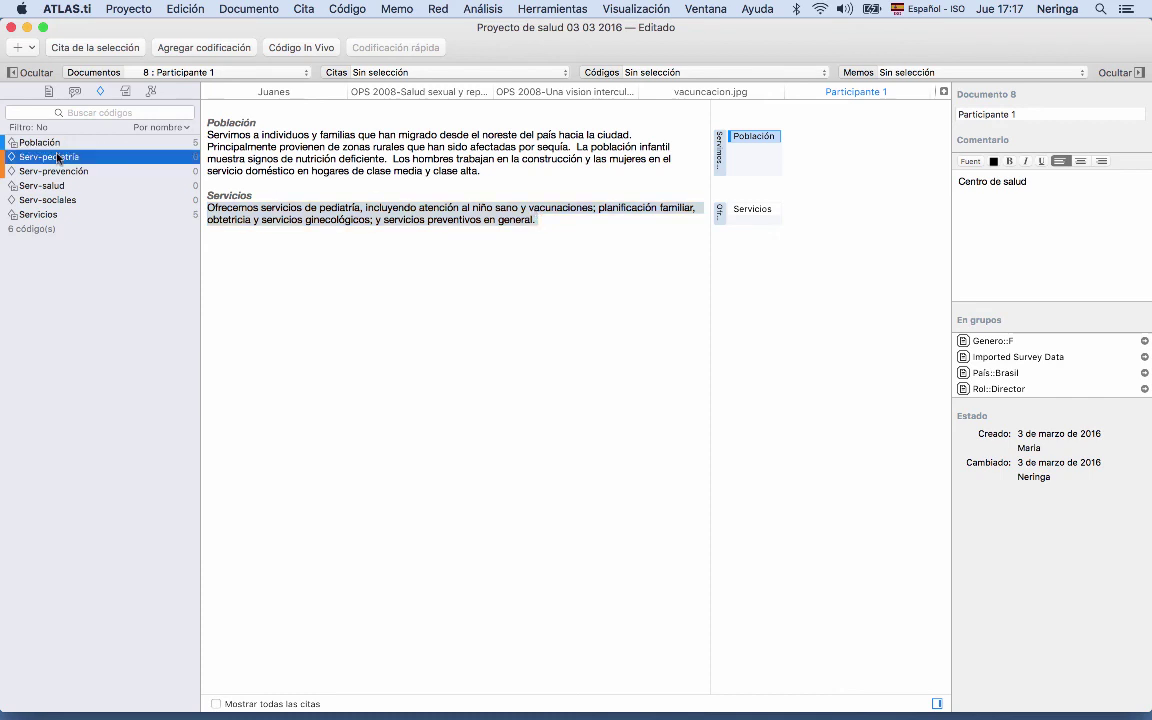
left_click_drag(58, 157, 310, 200)
left_click_drag(84, 157, 771, 224)
left_click_drag(106, 158, 764, 213)
key("Return")
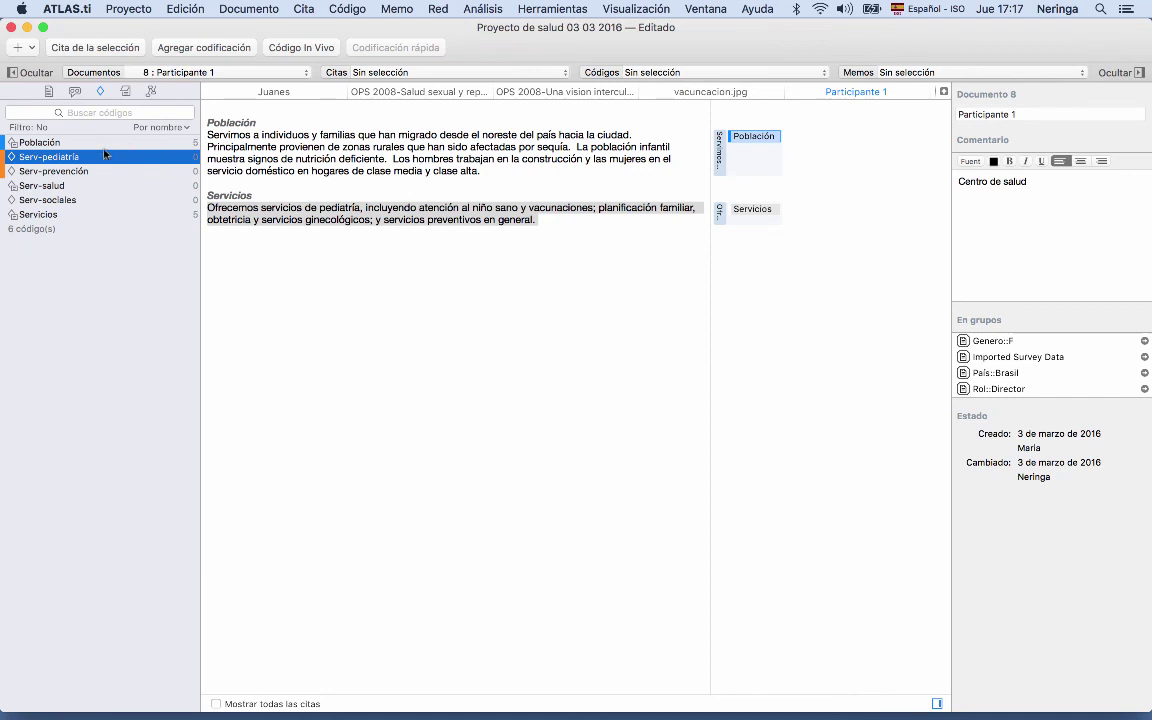
left_click_drag(100, 157, 600, 221)
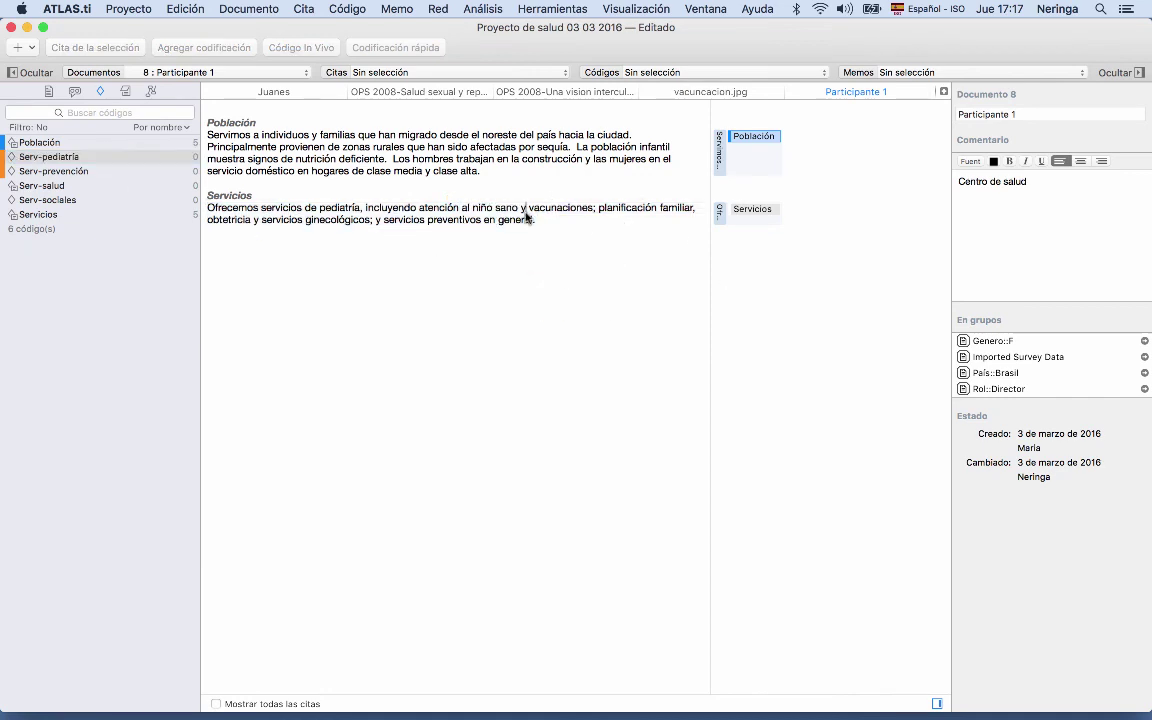
- Code the answer under Servicios in Participante 1 with Serv-pediatría and Serv-prevención
left_click_drag(217, 212, 537, 221)
left_click_drag(40, 156, 657, 210)
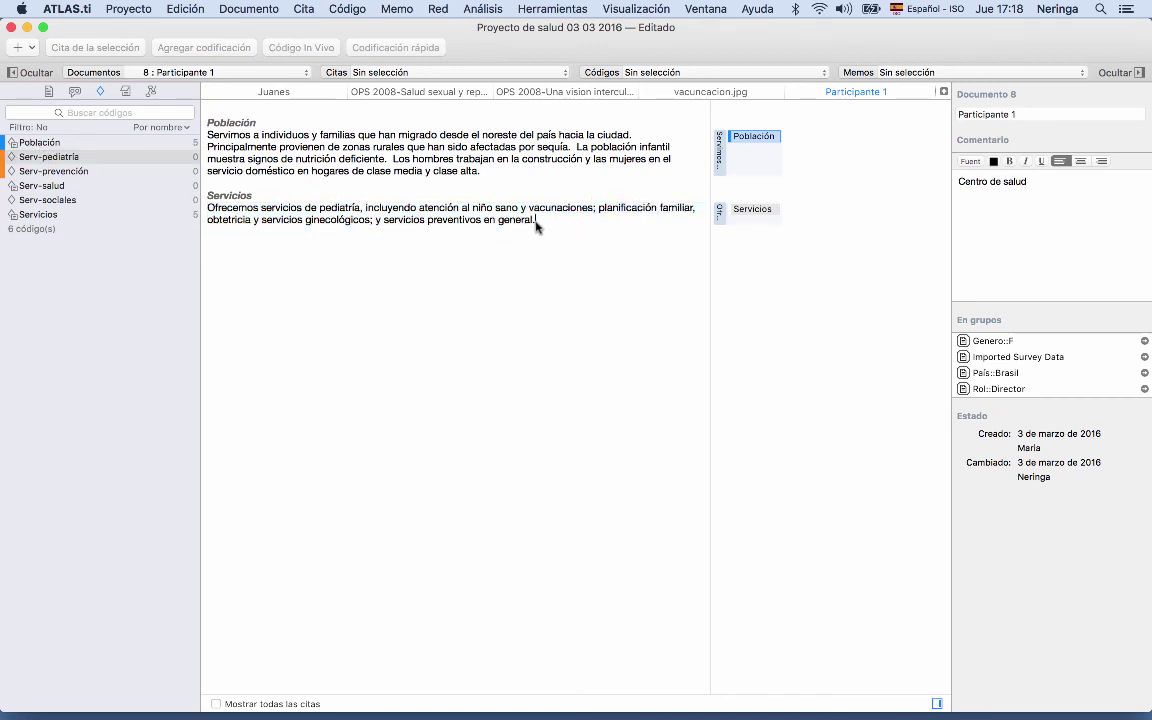
left_click_drag(46, 157, 718, 216)
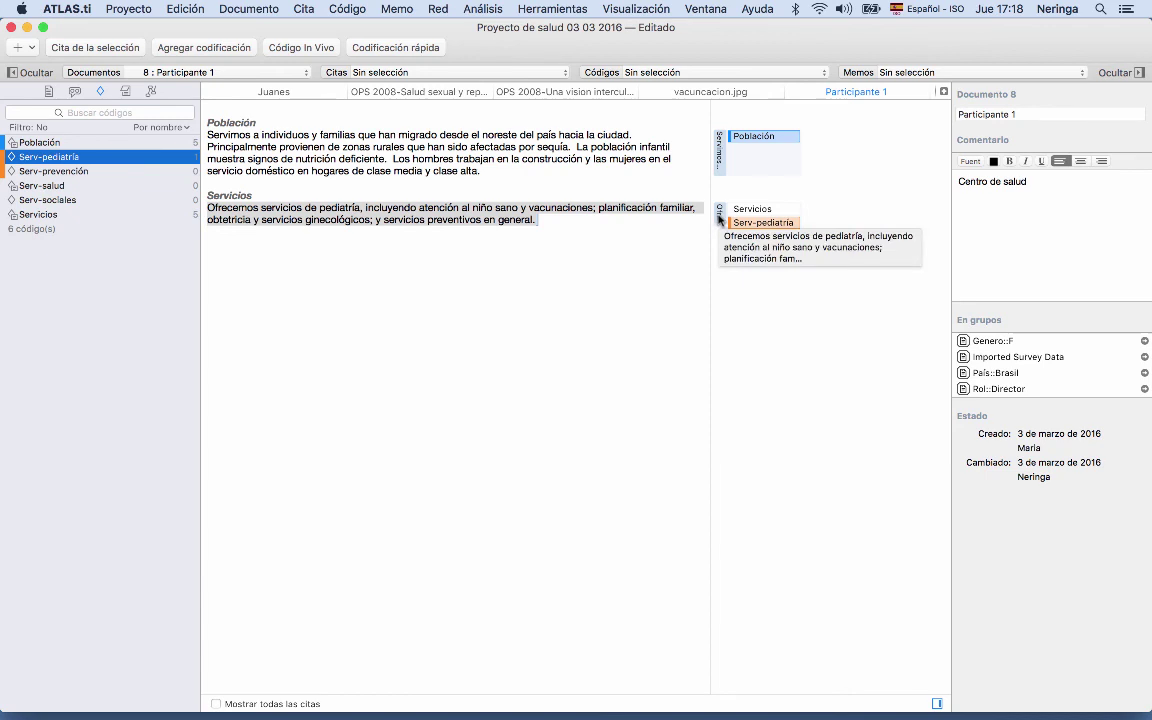
left_click(41, 173)
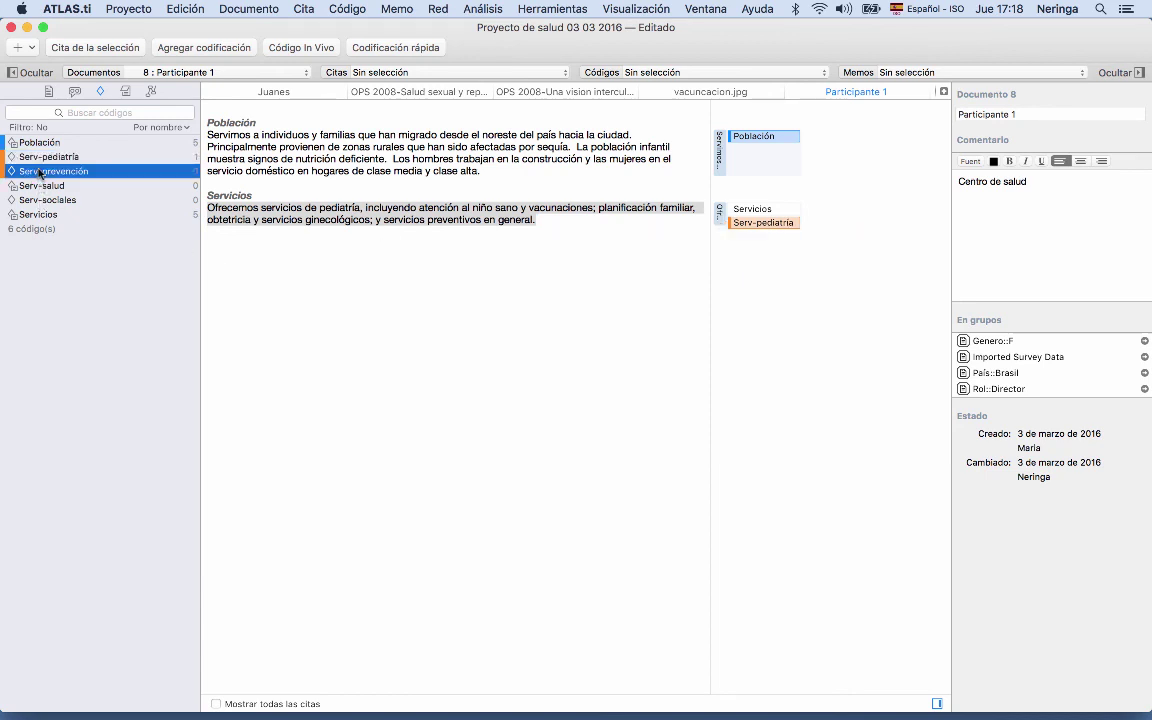
left_click_drag(41, 173, 722, 214)
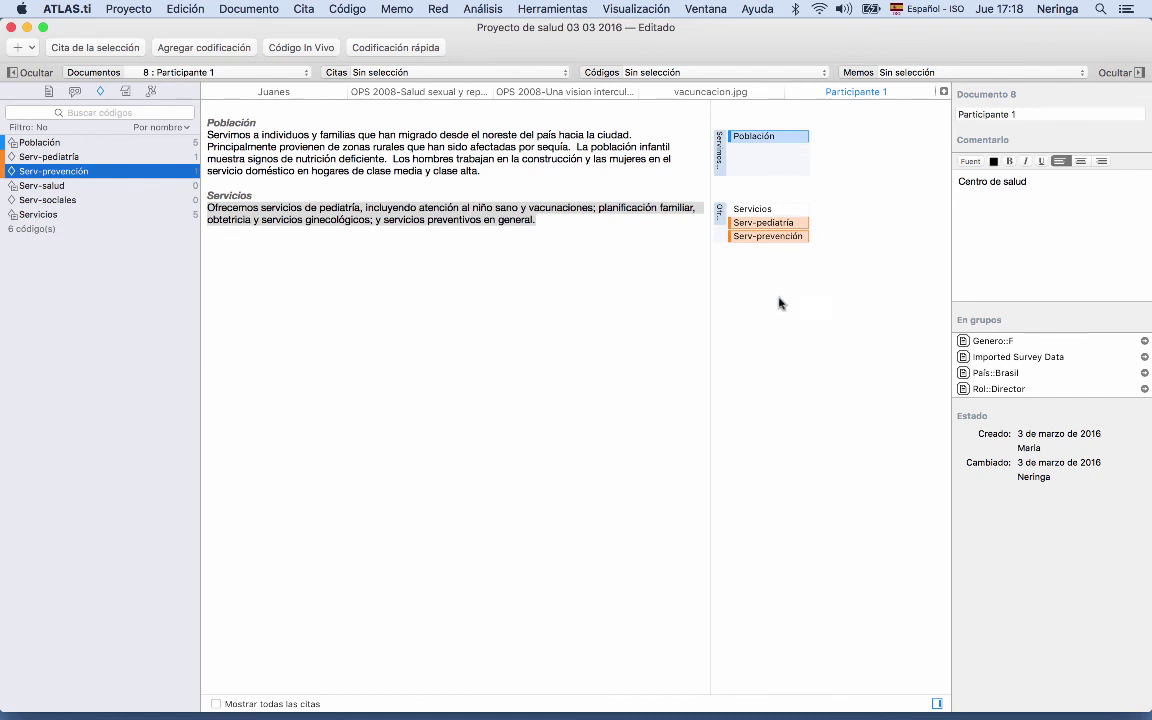
- Code the selected answer under Servicios in Participante 1 with a new code named Serv-ginecología
right_click(476, 219)
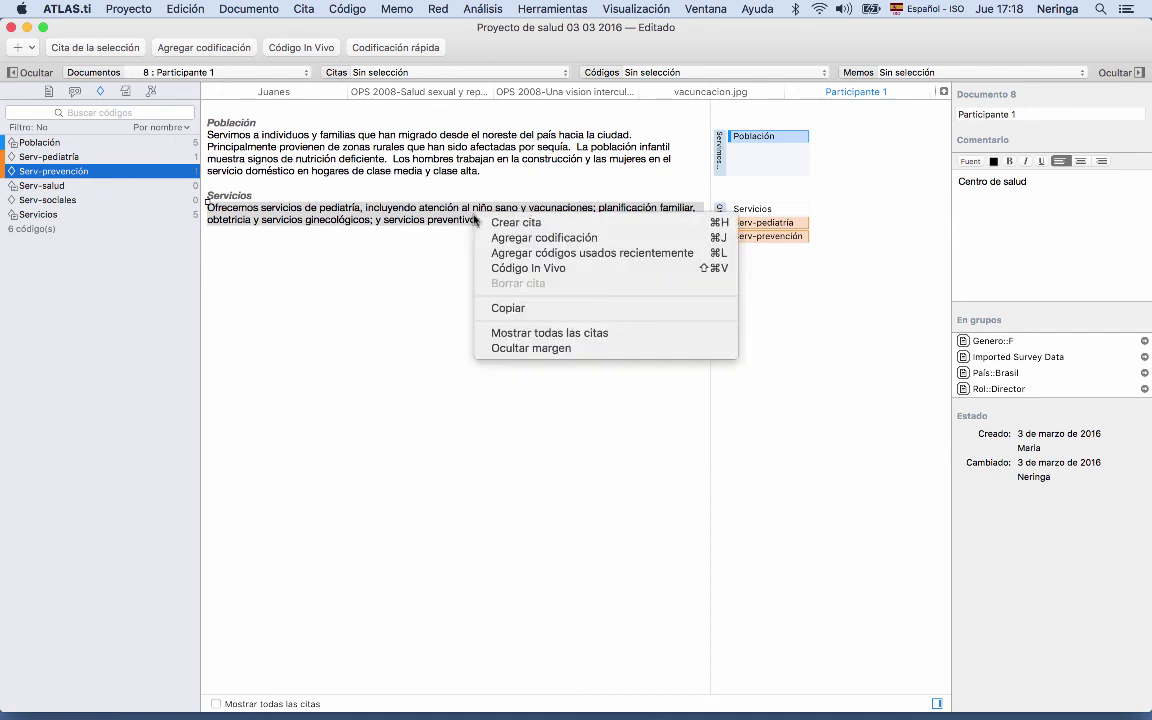
left_click(508, 240)
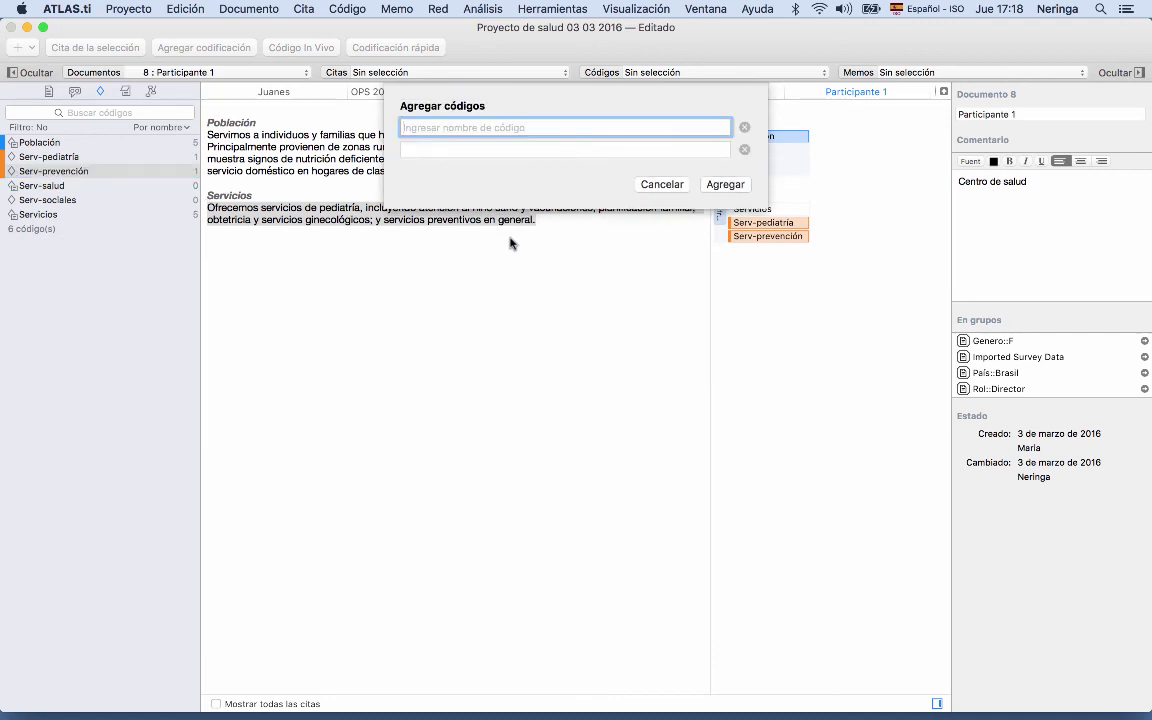
type("Serv-")
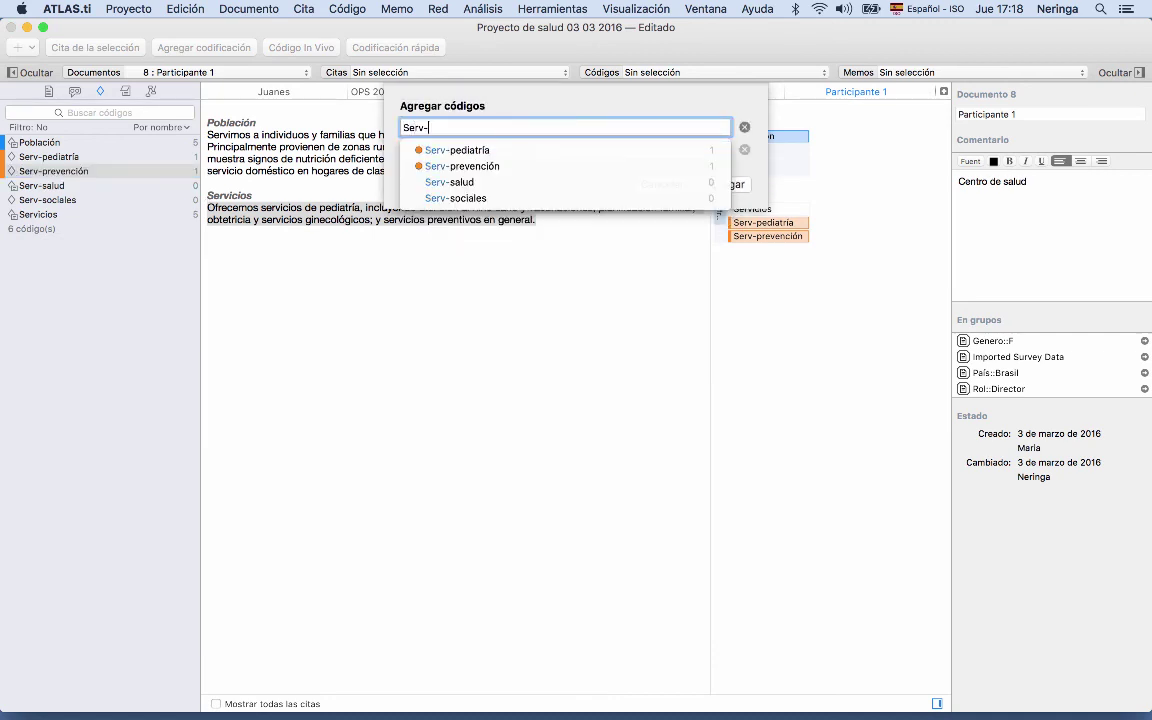
type("ginecolog")
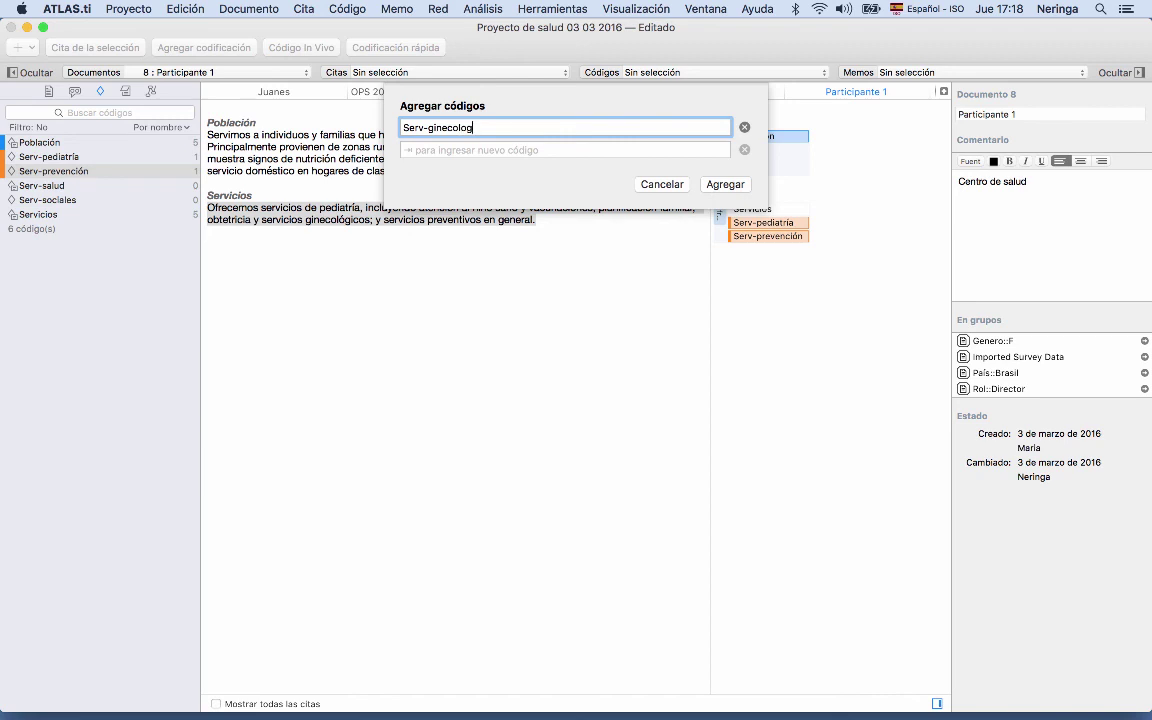
type("ía")
key("Return")
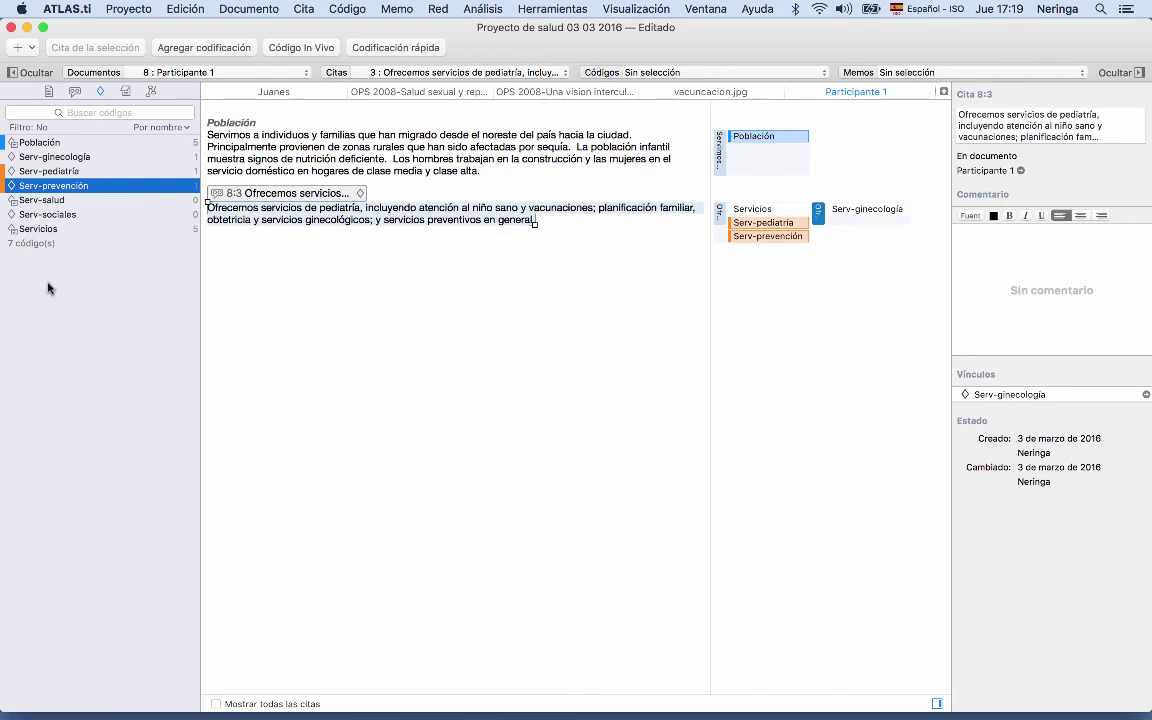
- Open the Juanes video document and code its quotation 00:04.89–00:10.60 with Serv-prevención
left_click(48, 91)
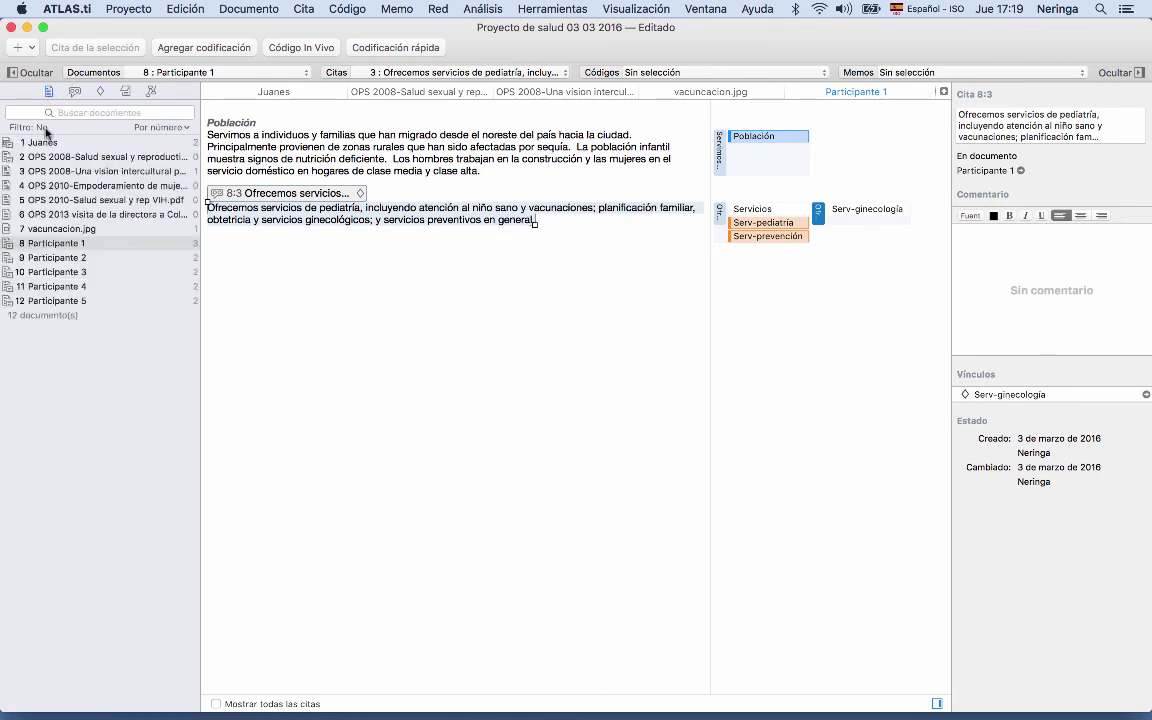
left_click(54, 146)
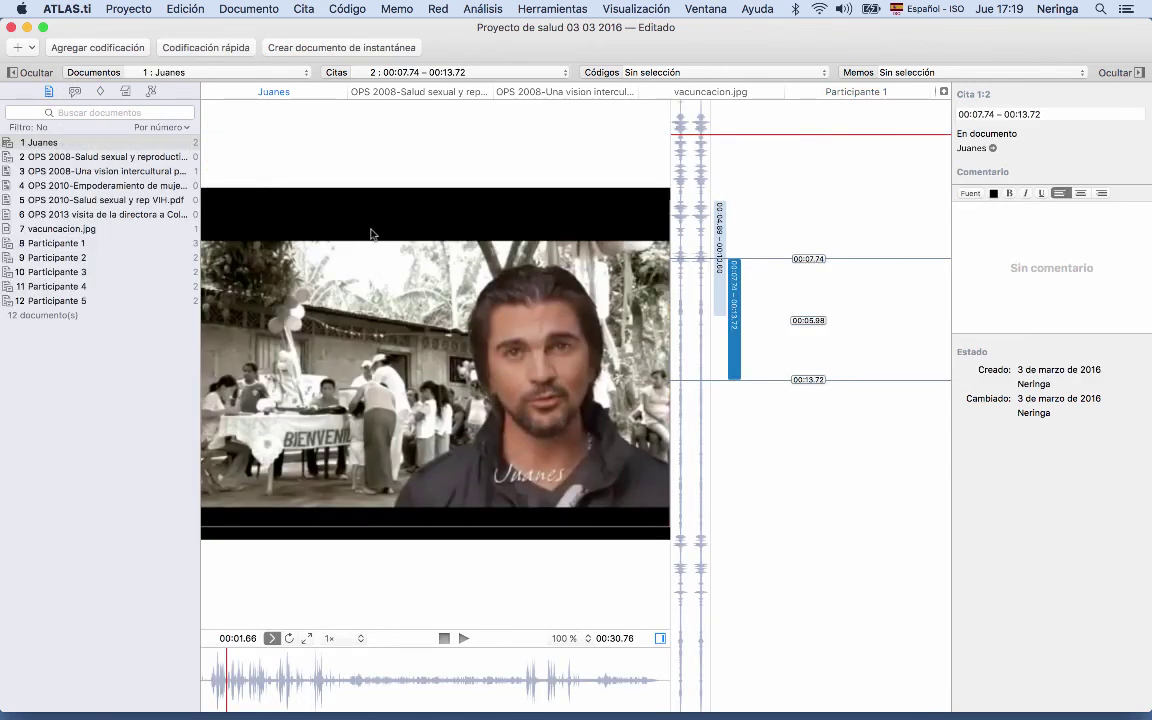
left_click(100, 91)
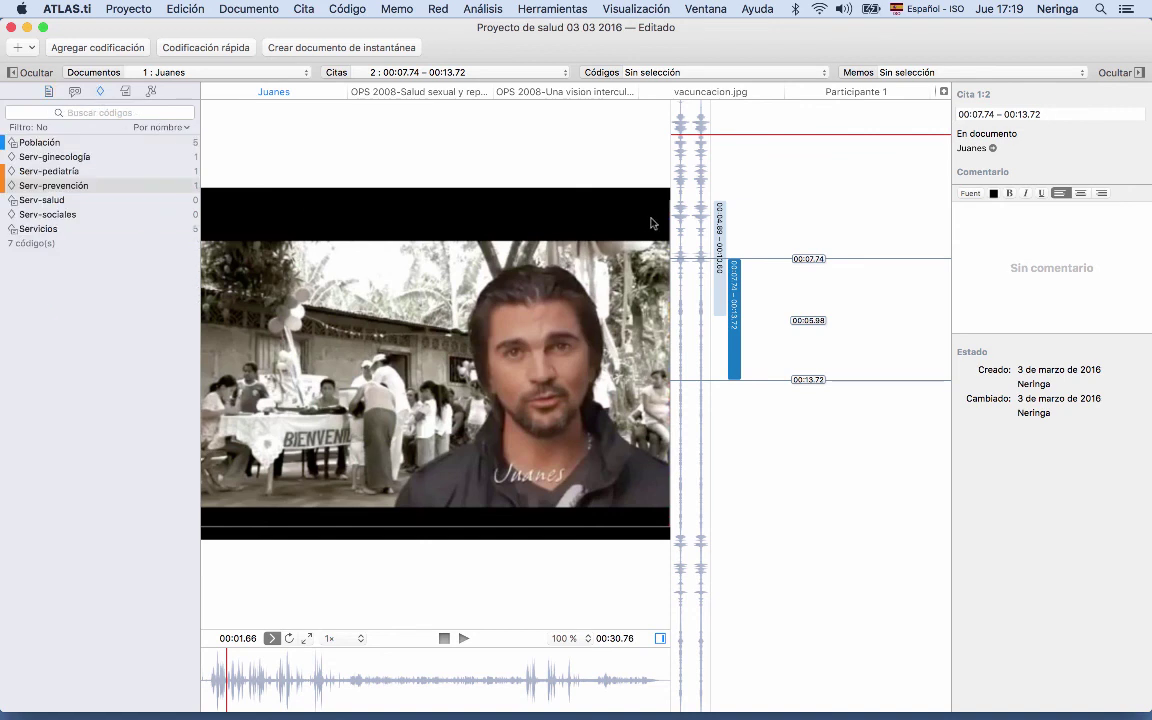
left_click(716, 218)
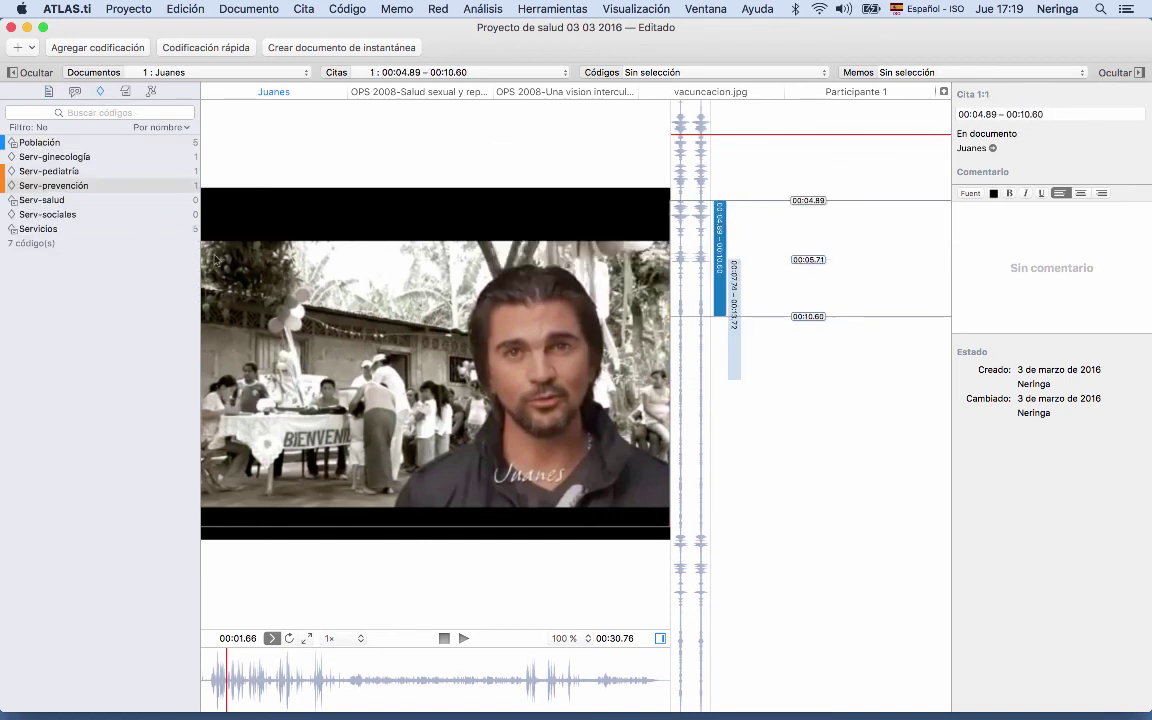
left_click_drag(44, 185, 726, 209)
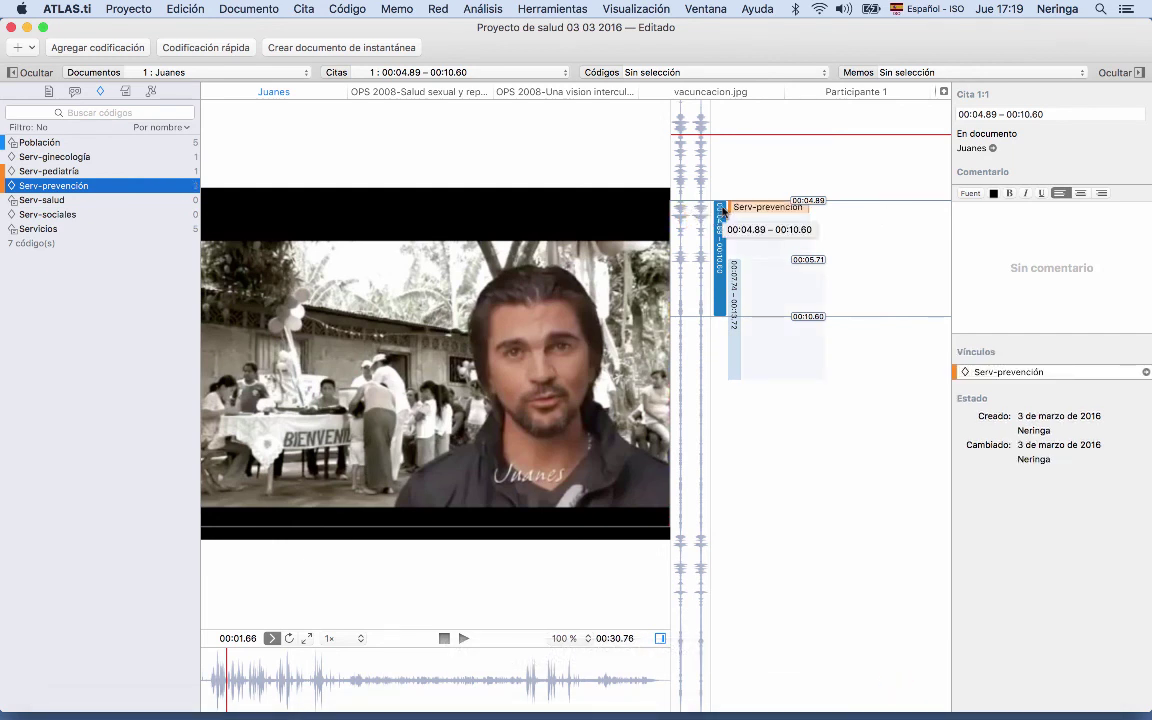
- Create a quotation from about 00:03.58 to 00:17.50 in the Juanes video and code it with Serv-pediatría
left_click_drag(699, 174, 709, 457)
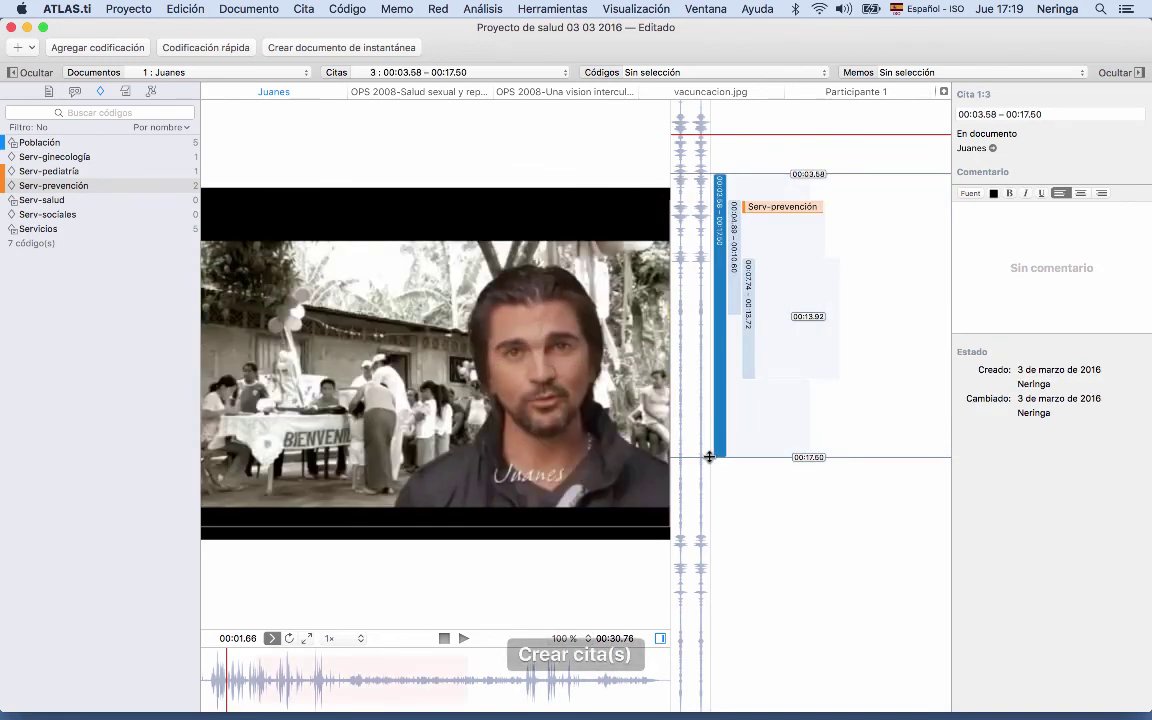
left_click(31, 171)
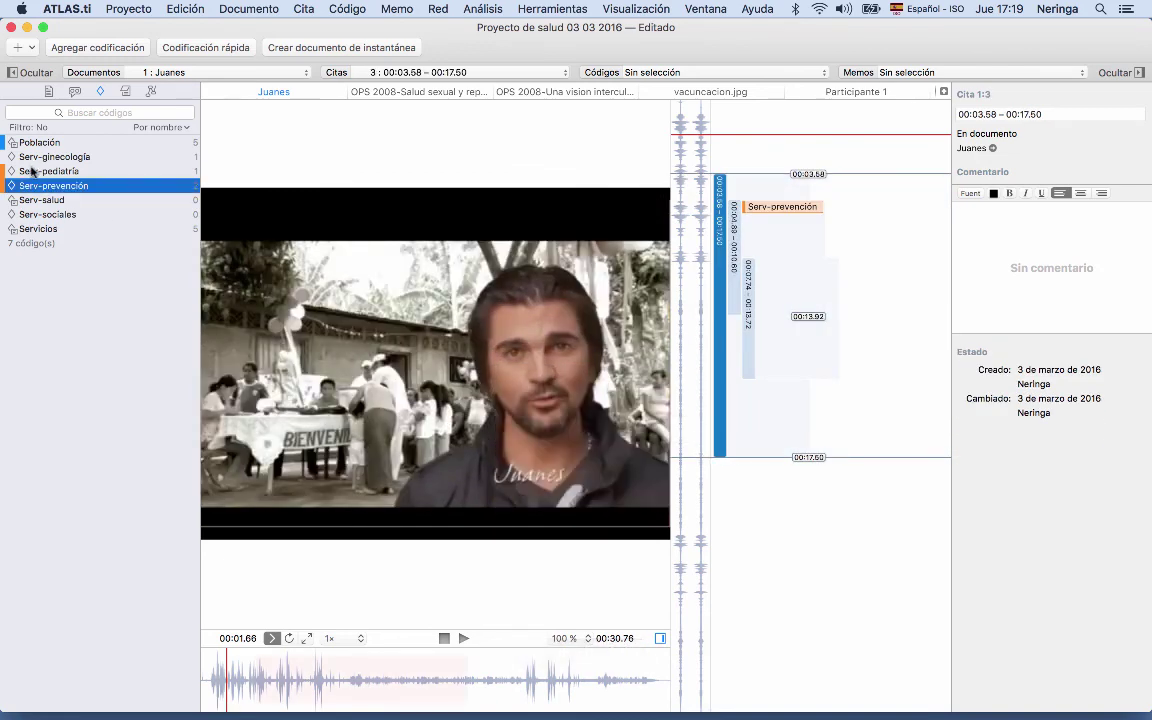
left_click_drag(31, 171, 724, 190)
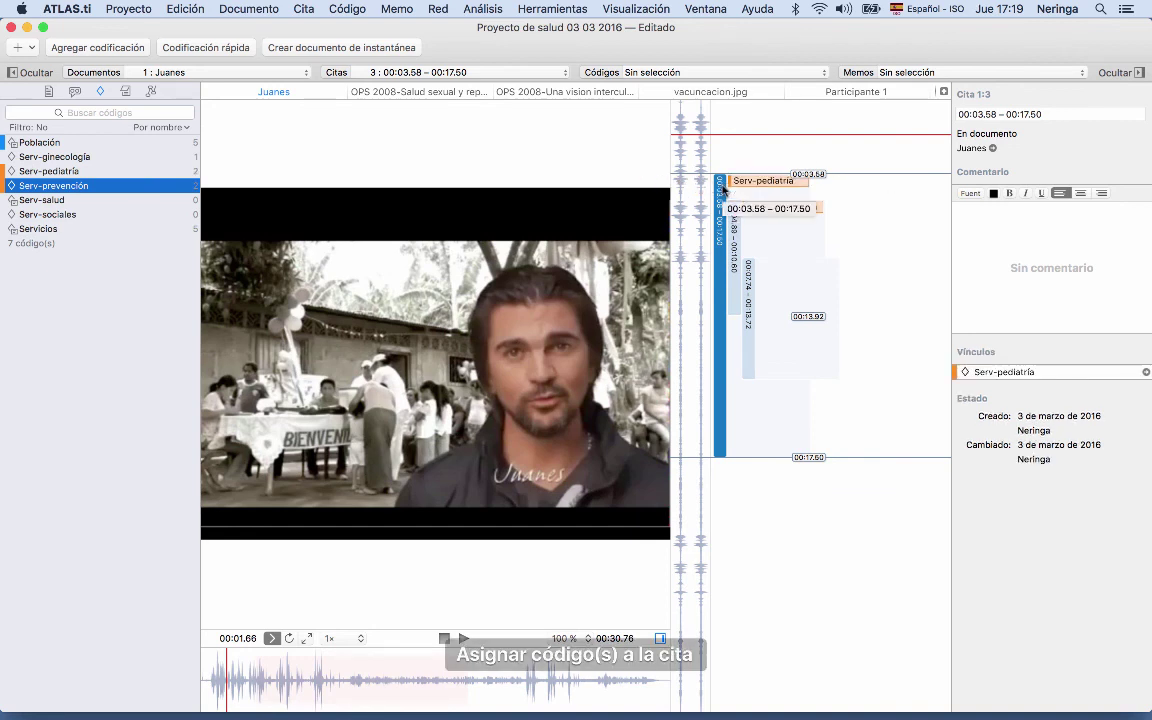
- Open the document OPS 2008-Una vision intercultural para pueblos indigenas.pdf and code its quotation 3:1 with Serv-prevención
left_click(48, 90)
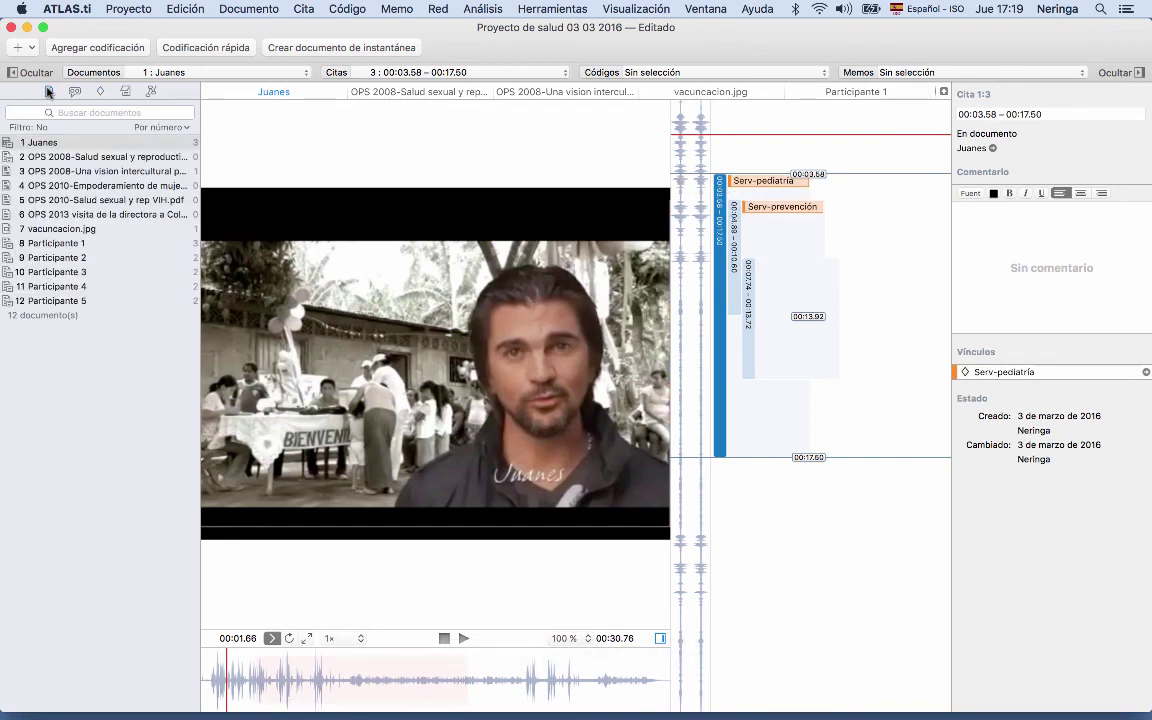
left_click(70, 174)
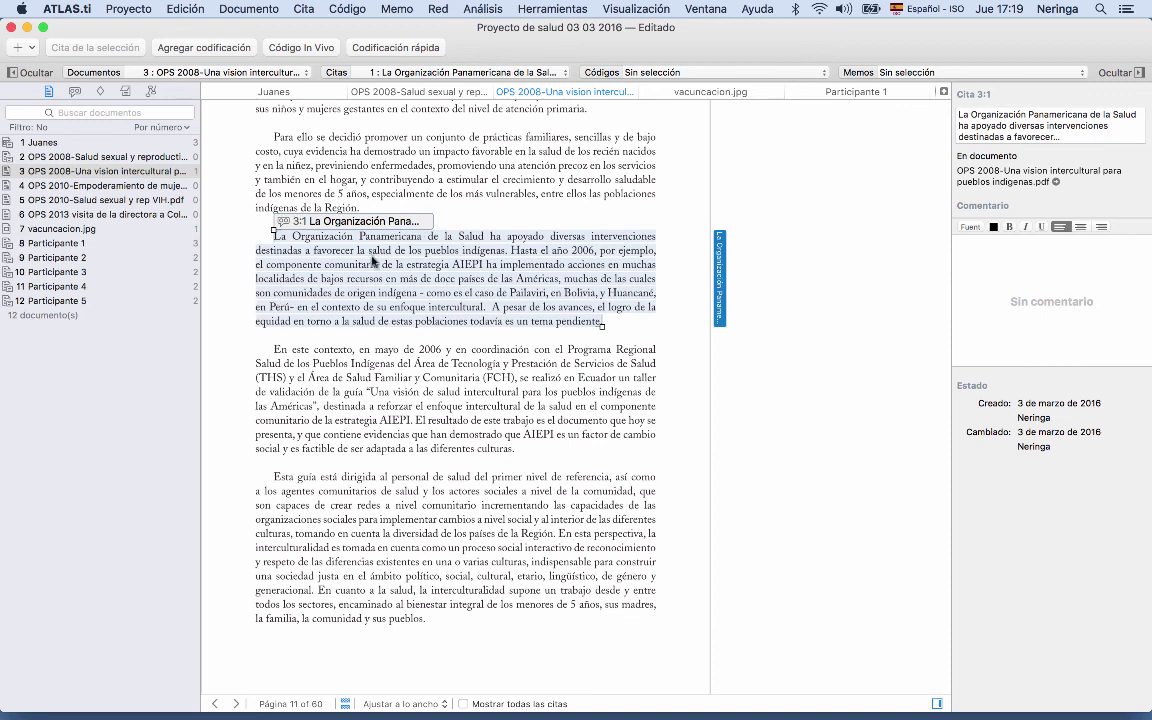
left_click(100, 91)
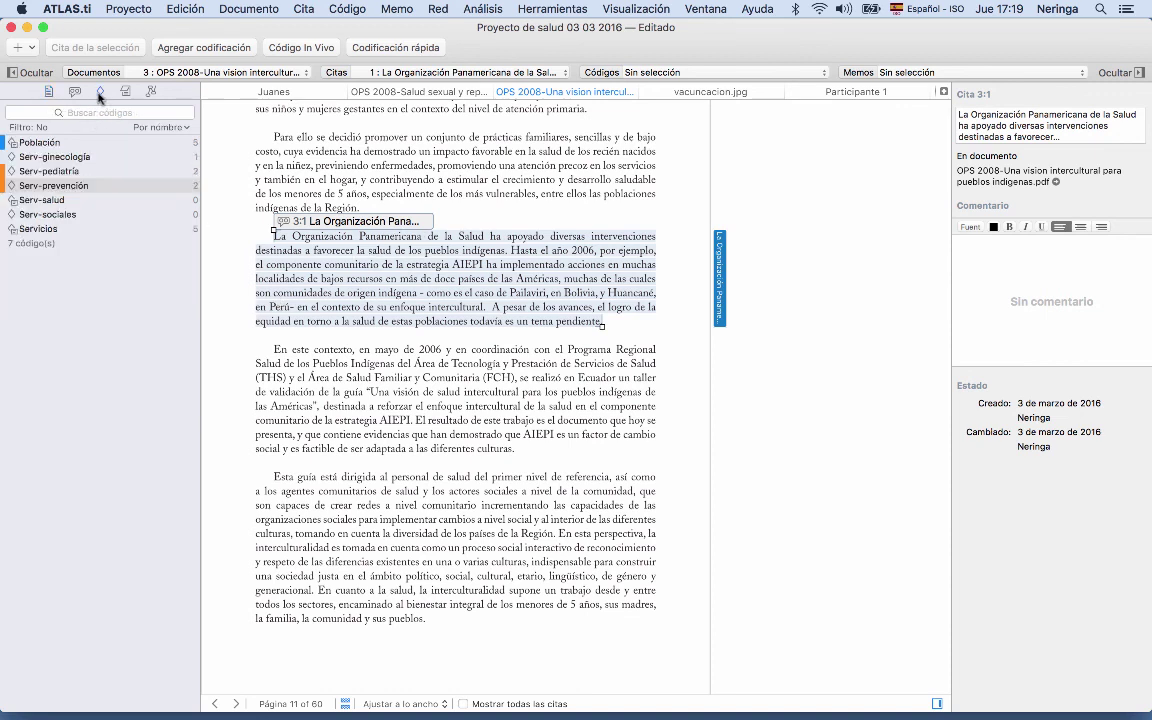
left_click_drag(62, 185, 727, 290)
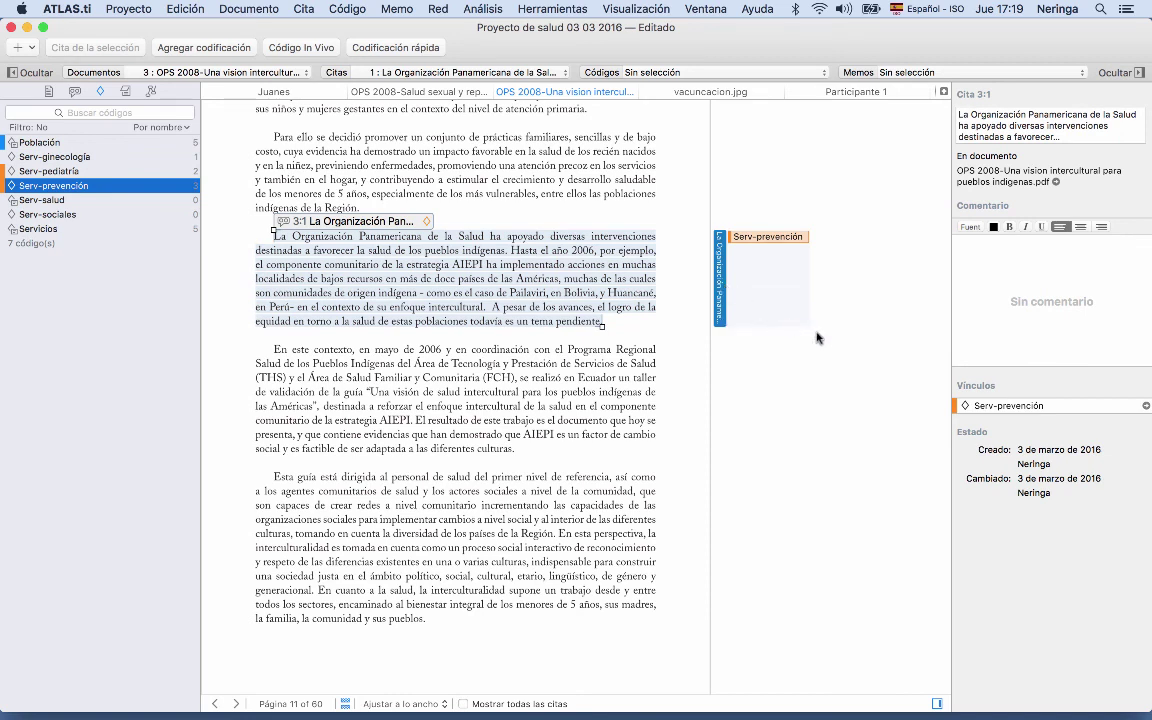
- Open the image vacuncacion.jpg and code the quotation around the child with Serv-prevención
left_click(49, 91)
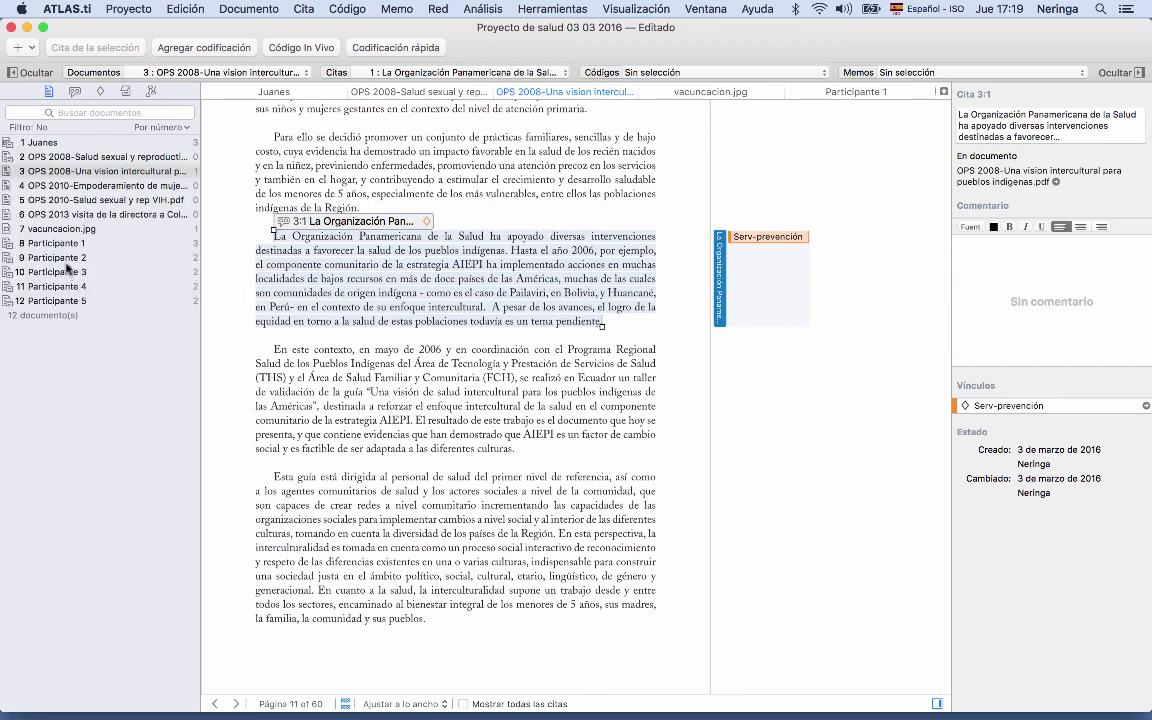
double_click(45, 228)
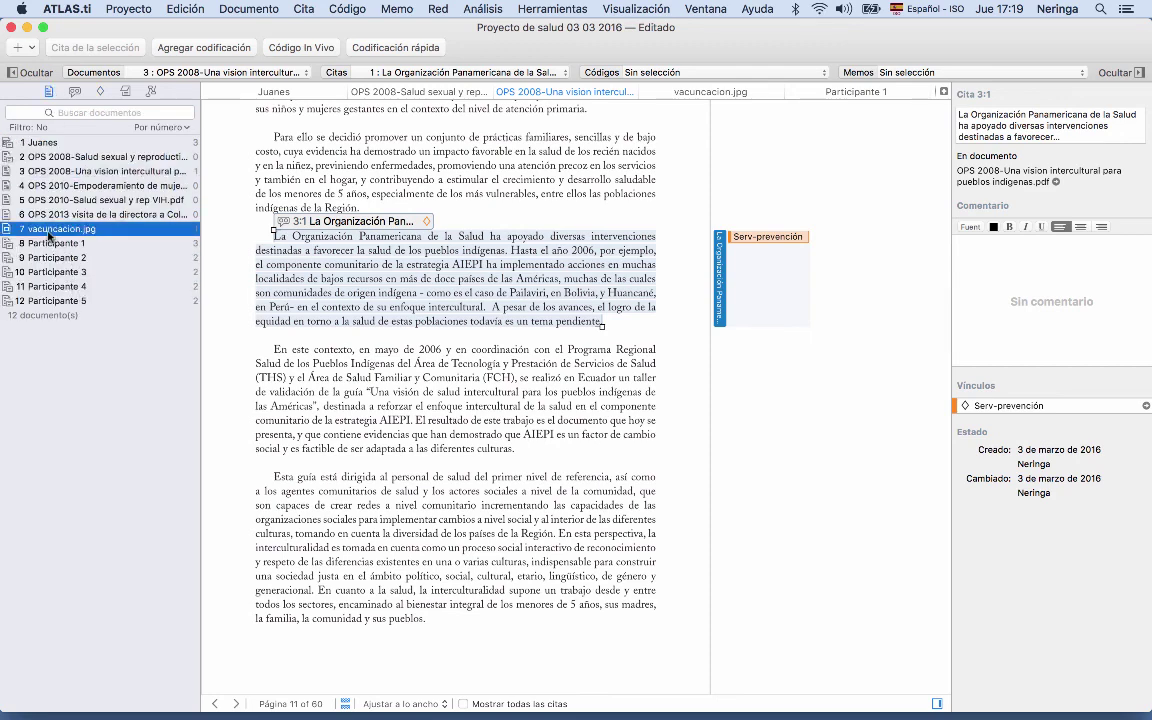
left_click(100, 91)
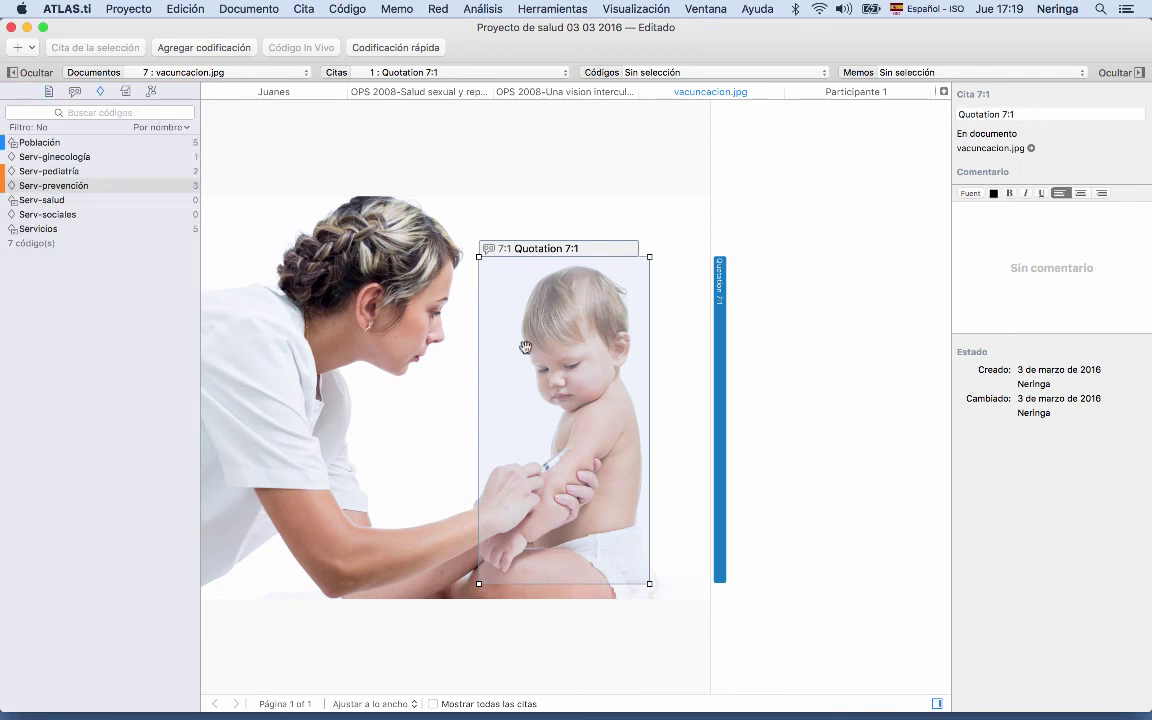
left_click_drag(36, 184, 580, 336)
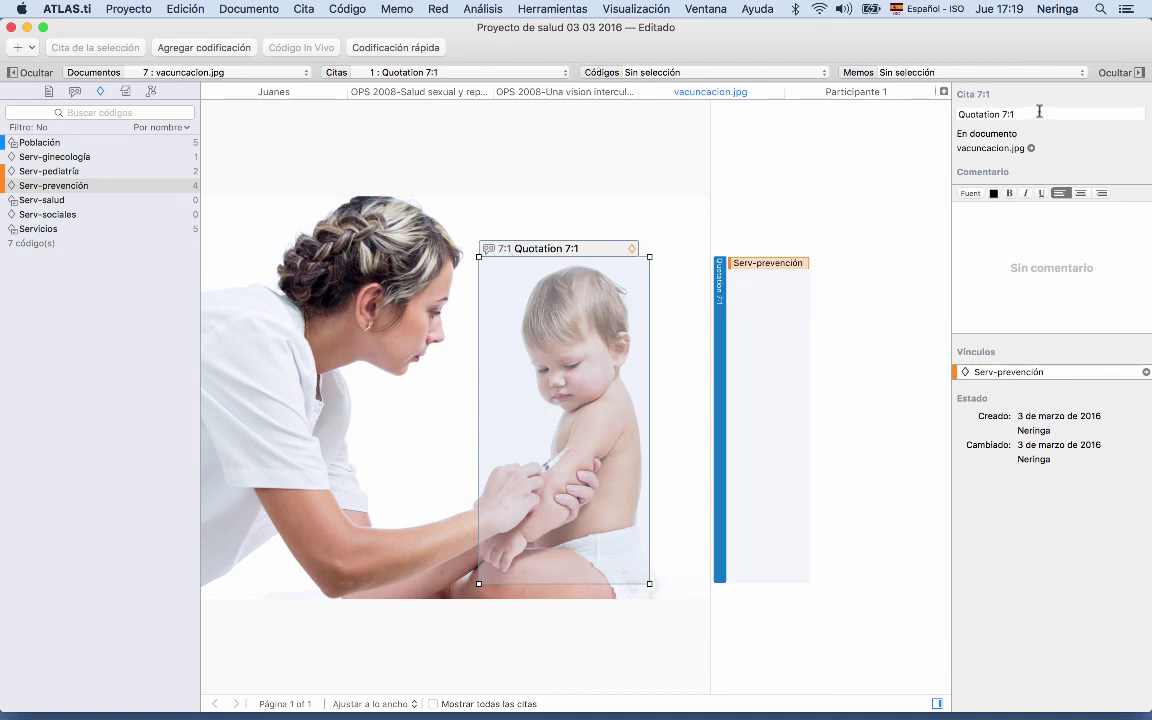
- Rename the image quotation around the child as "El niño vacunado en su centro de salud"
key("Tab")
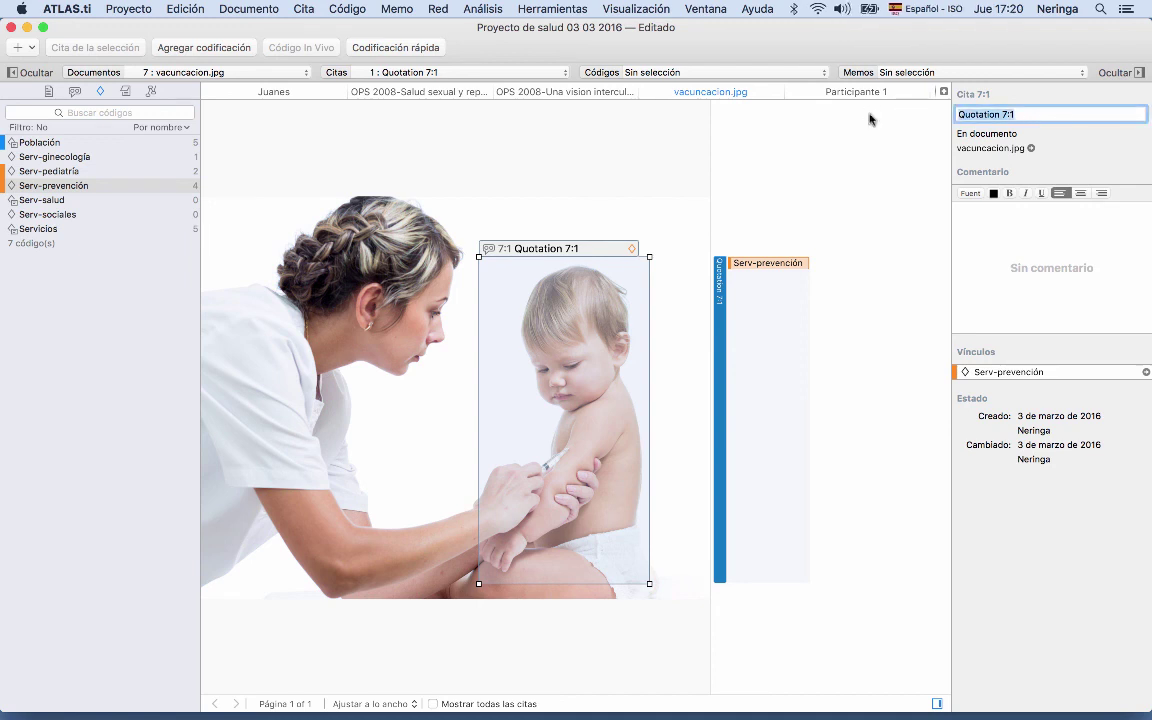
type("El niño vacunado en su c")
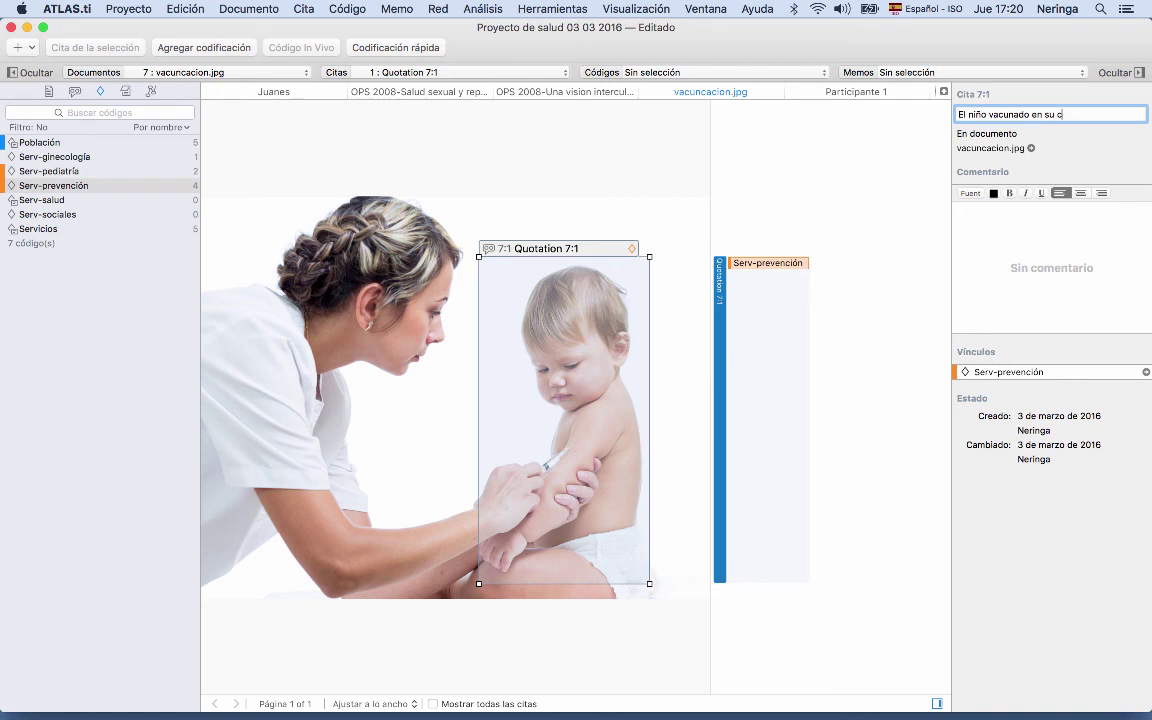
type("entro de salud")
key("Return")
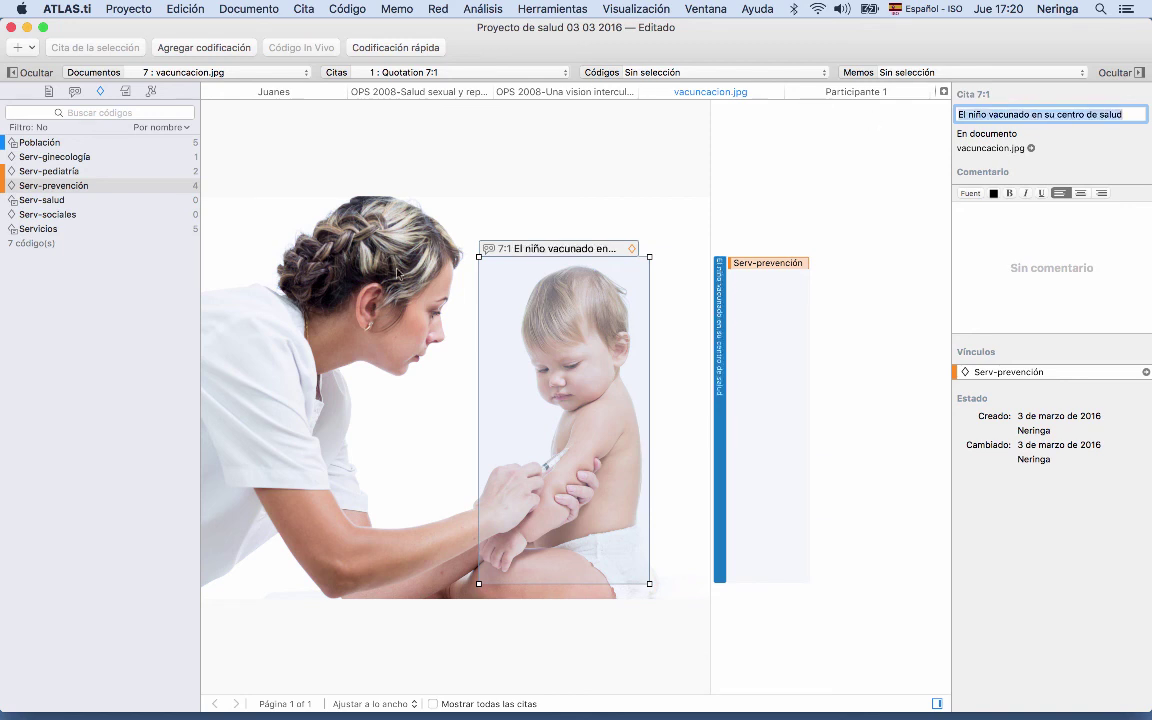
- Create a memo named "Diario de investigación" and enter the sample text "sdlfjksdñfjsñdfjsdñfj" in it
left_click(50, 92)
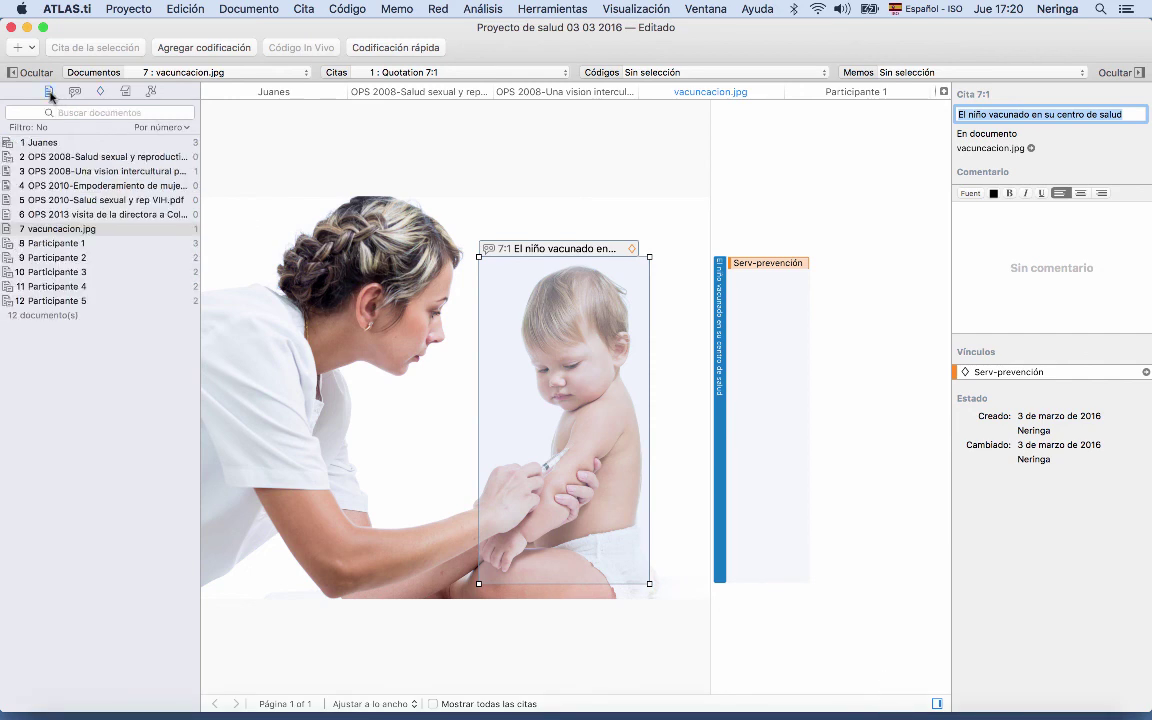
left_click(121, 92)
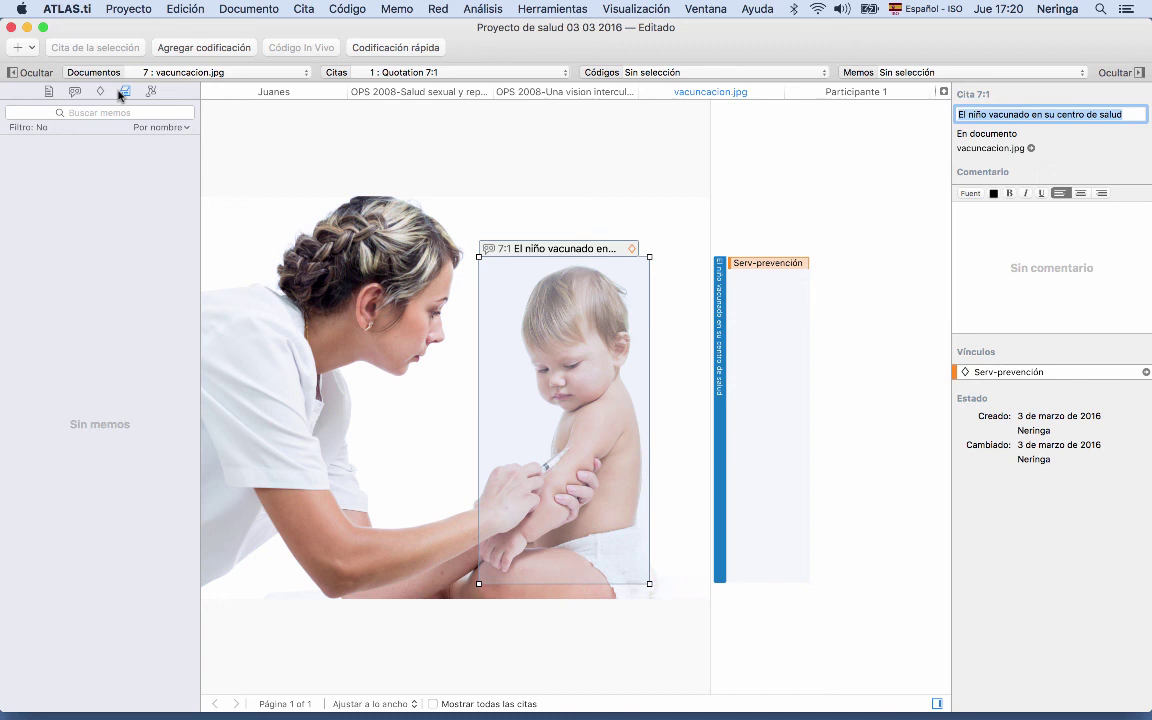
left_click(395, 9)
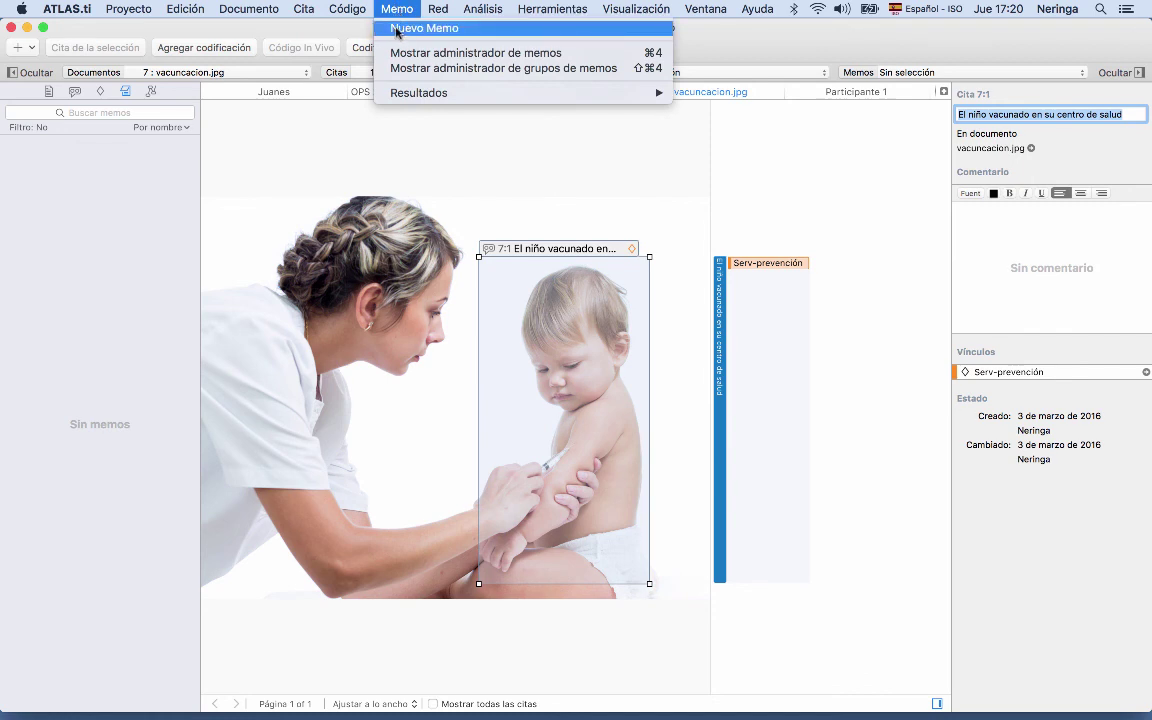
left_click(397, 30)
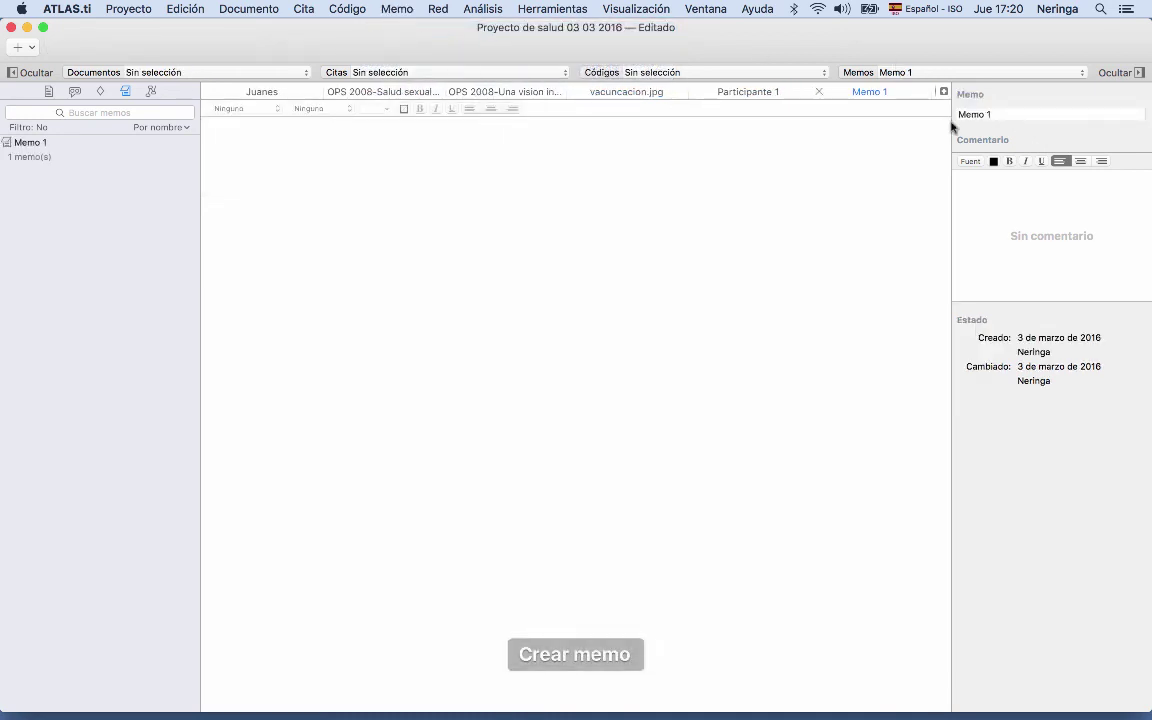
left_click(968, 112)
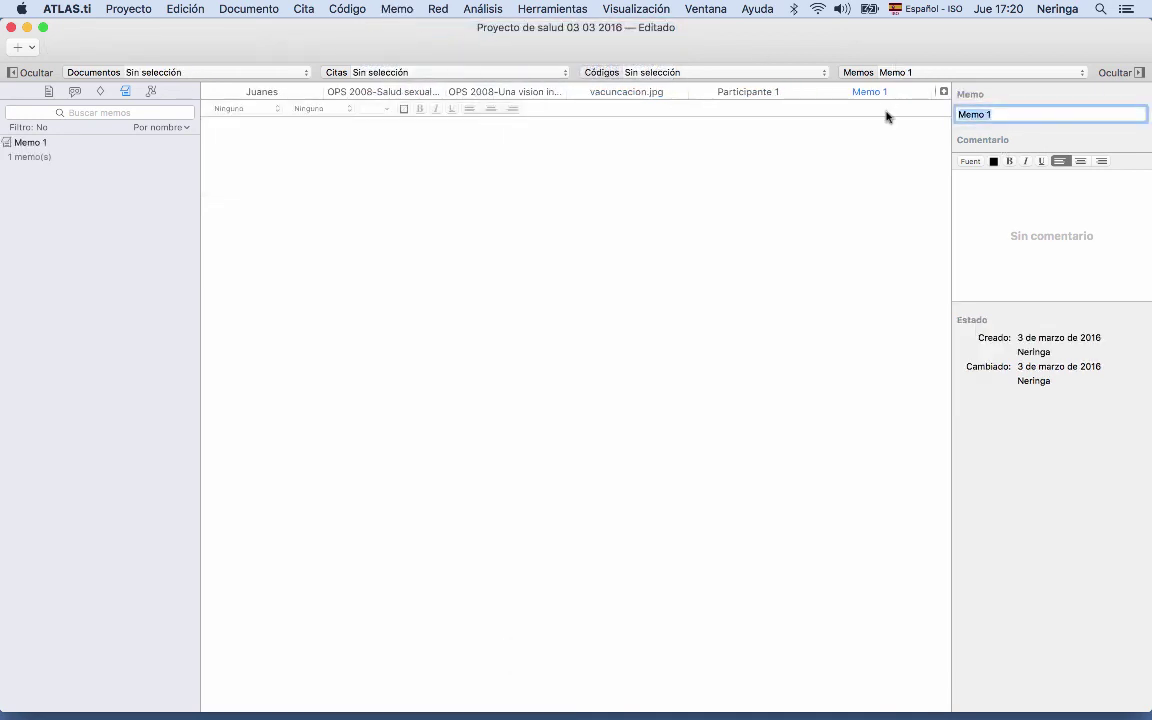
type("Diario de investigación")
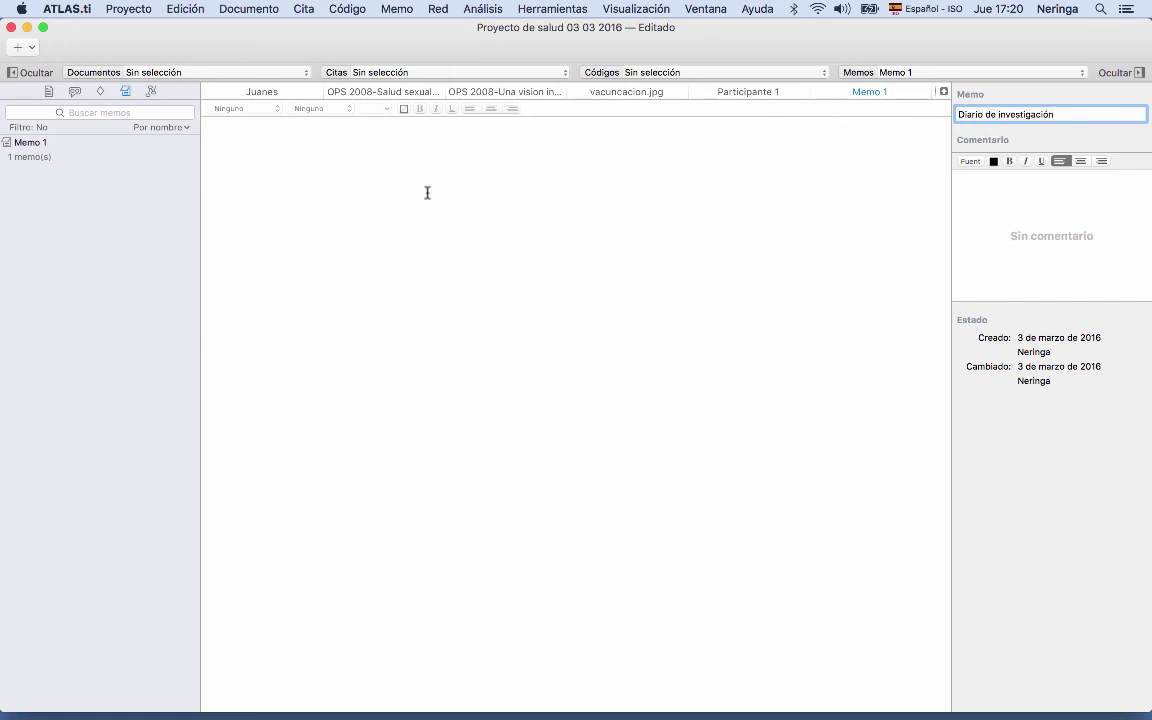
left_click(427, 192)
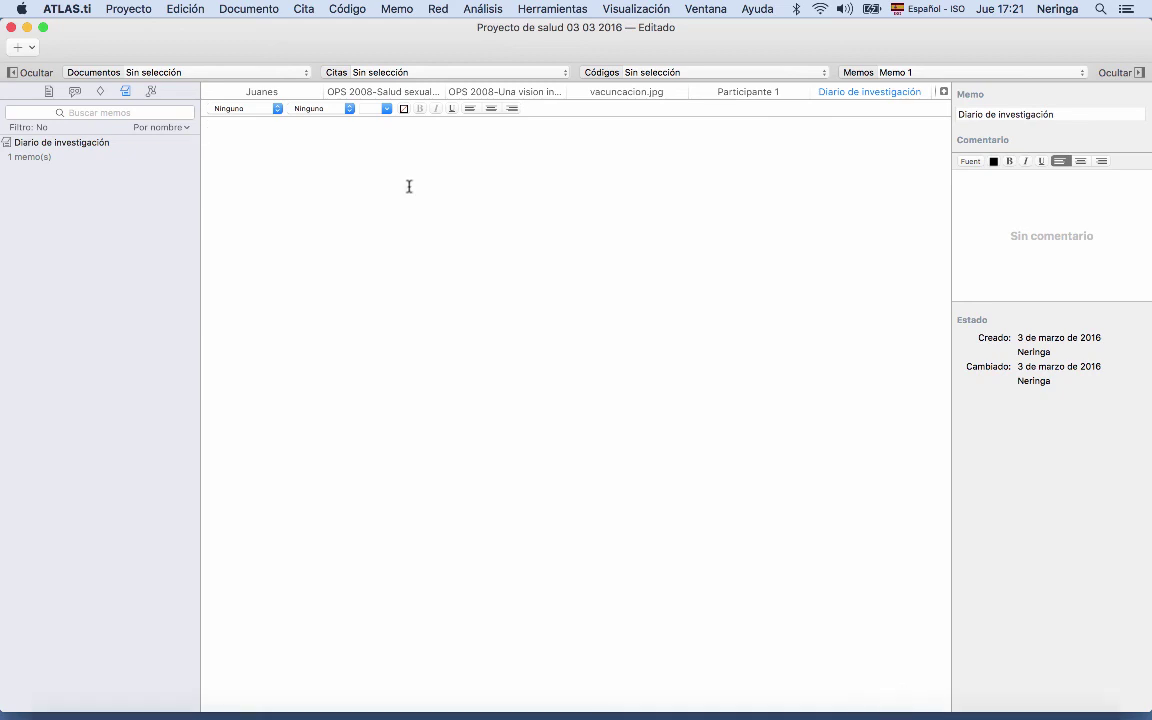
type("sdlfjksdñfjsñdfjsdñfj")
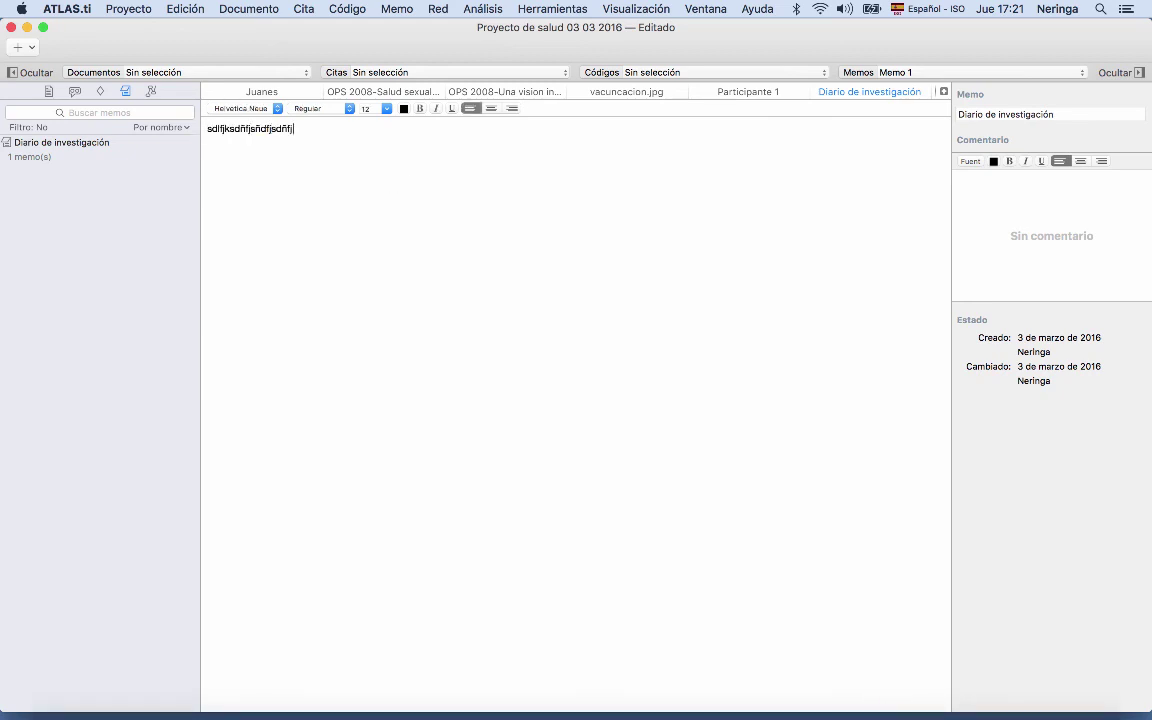
- Open the document OPS 2010-Empoderamiento de mujeres adolescentes.pdf for a look, and view the survey document Participante 2
left_click(50, 93)
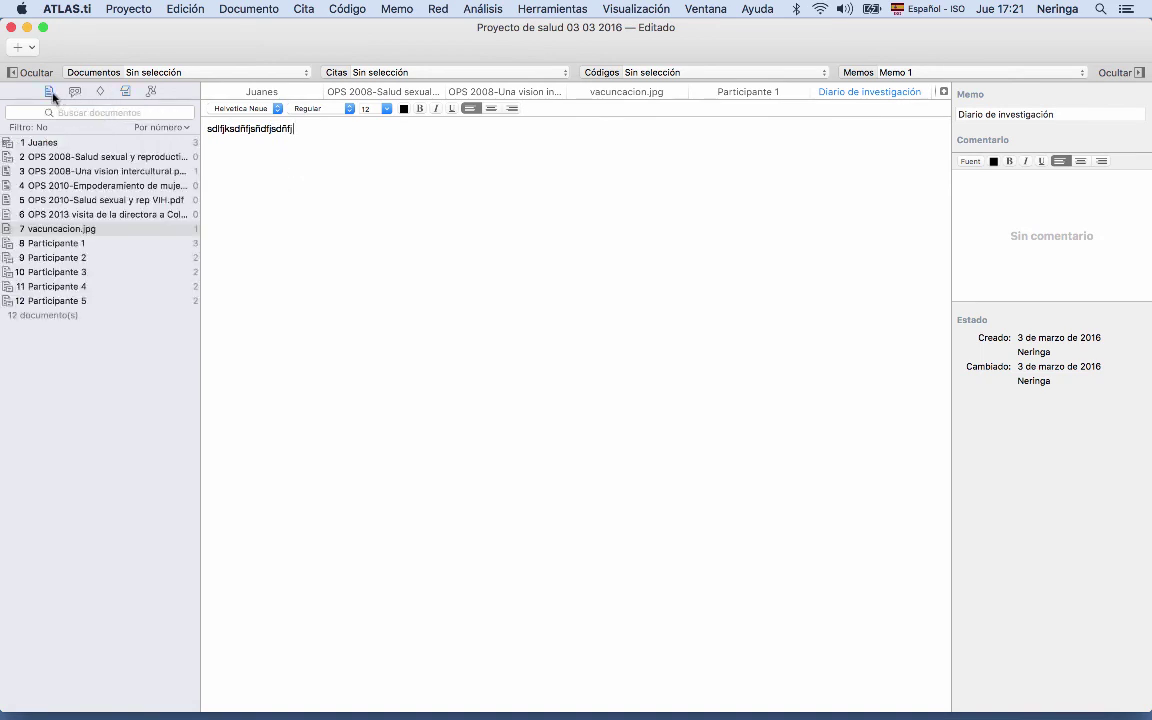
double_click(64, 182)
scroll(312, 378, "down", 5)
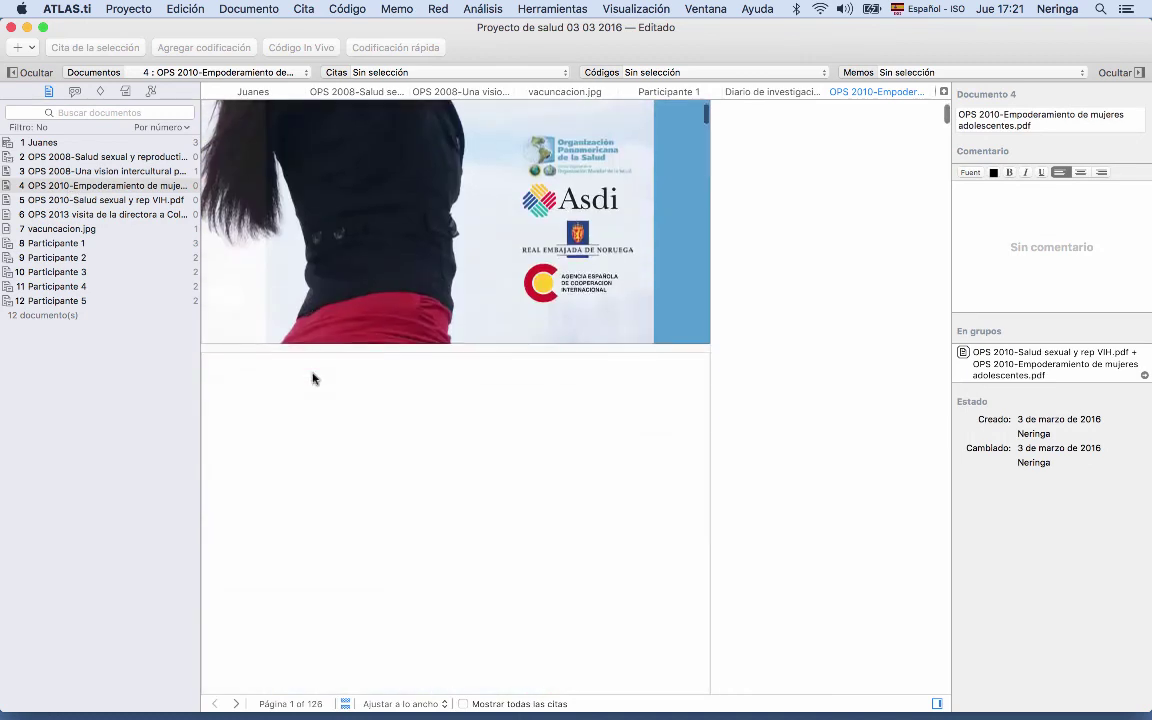
double_click(57, 256)
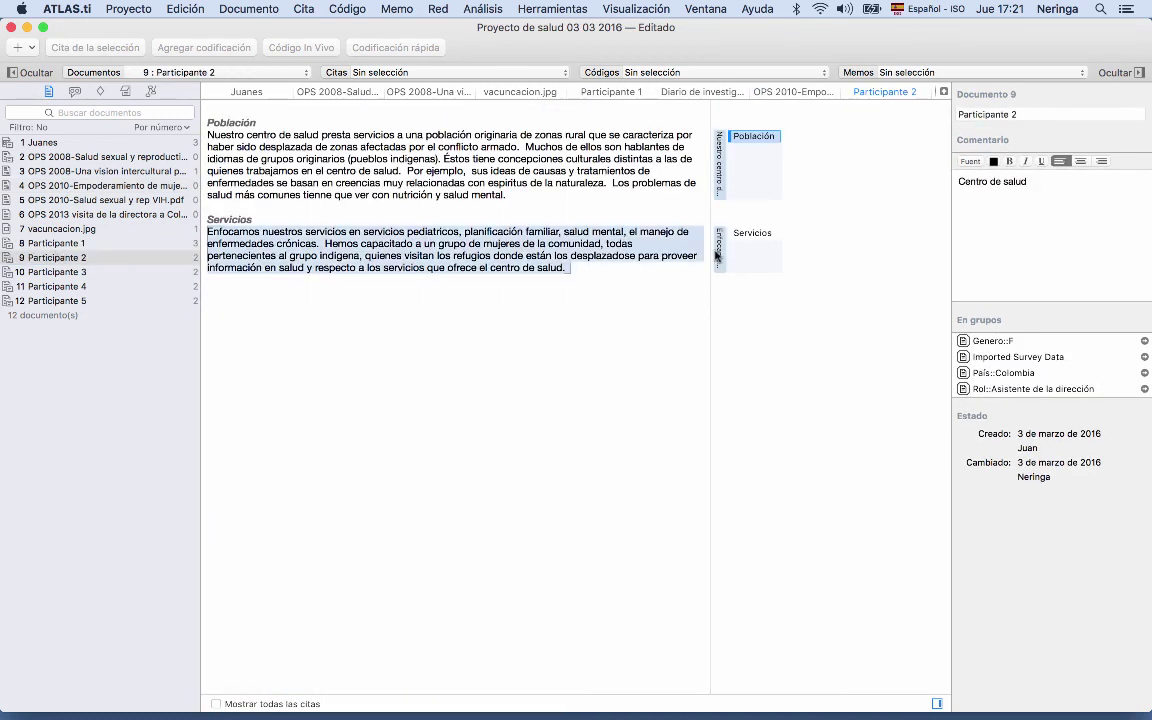
- Link the memo Diario de investigación to the quotation around the child in vacuncacion.jpg
double_click(59, 229)
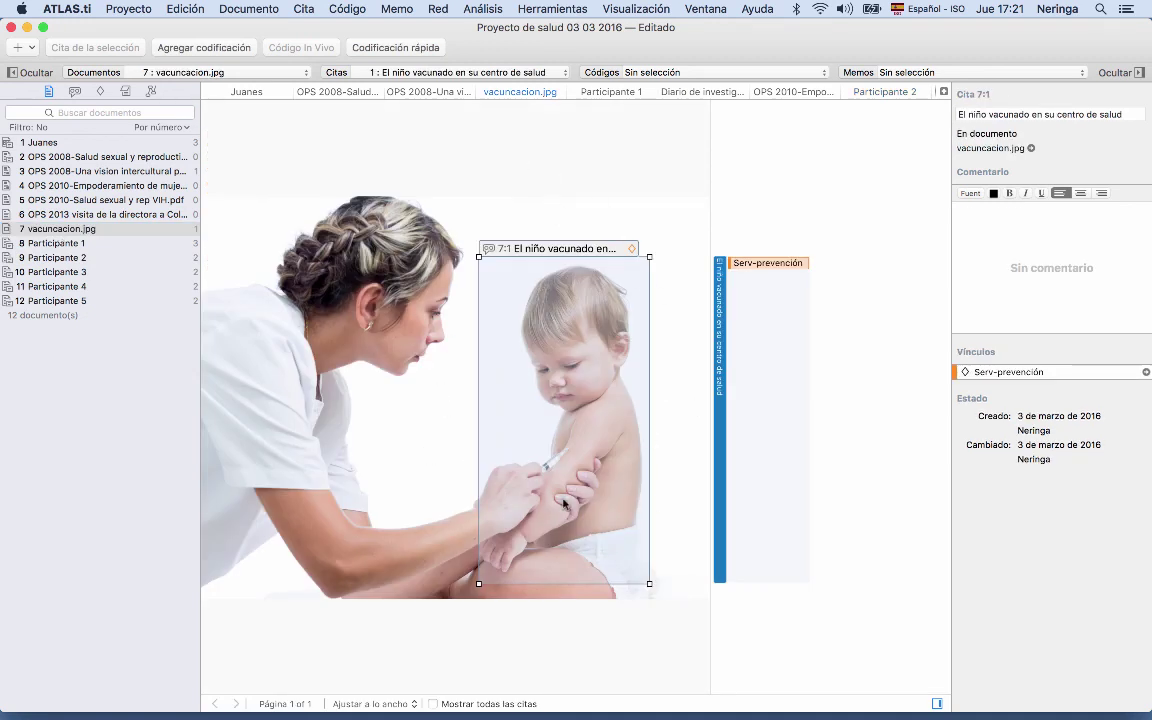
left_click(124, 94)
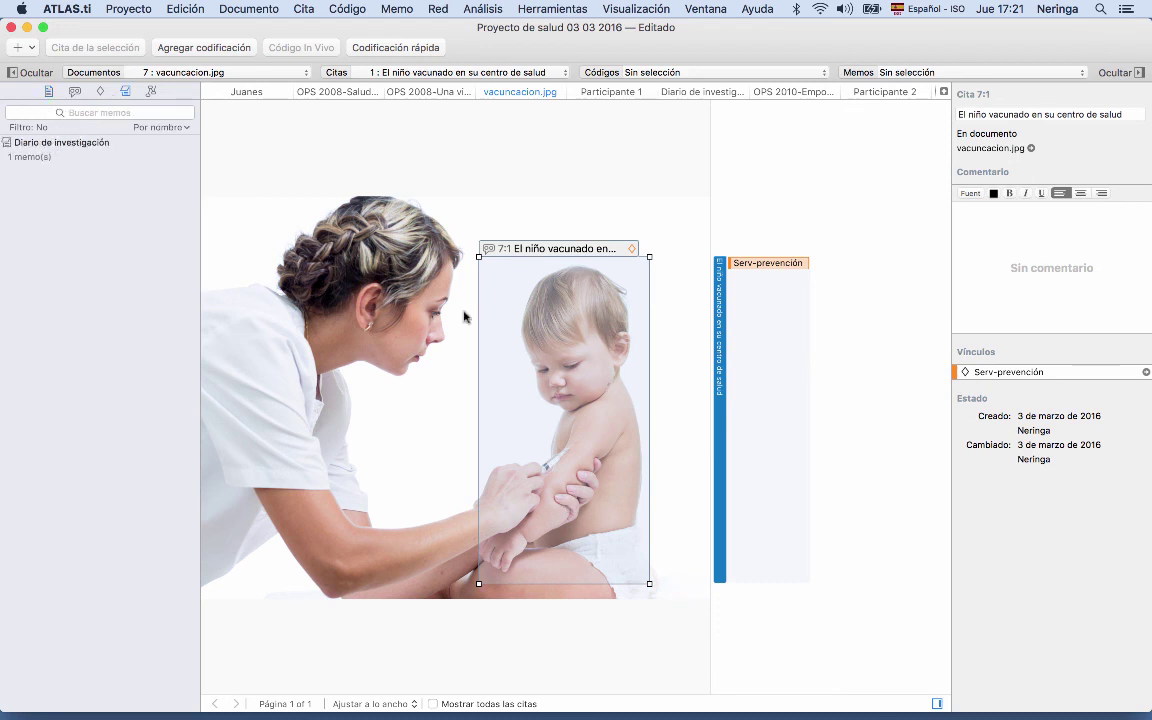
left_click(26, 148)
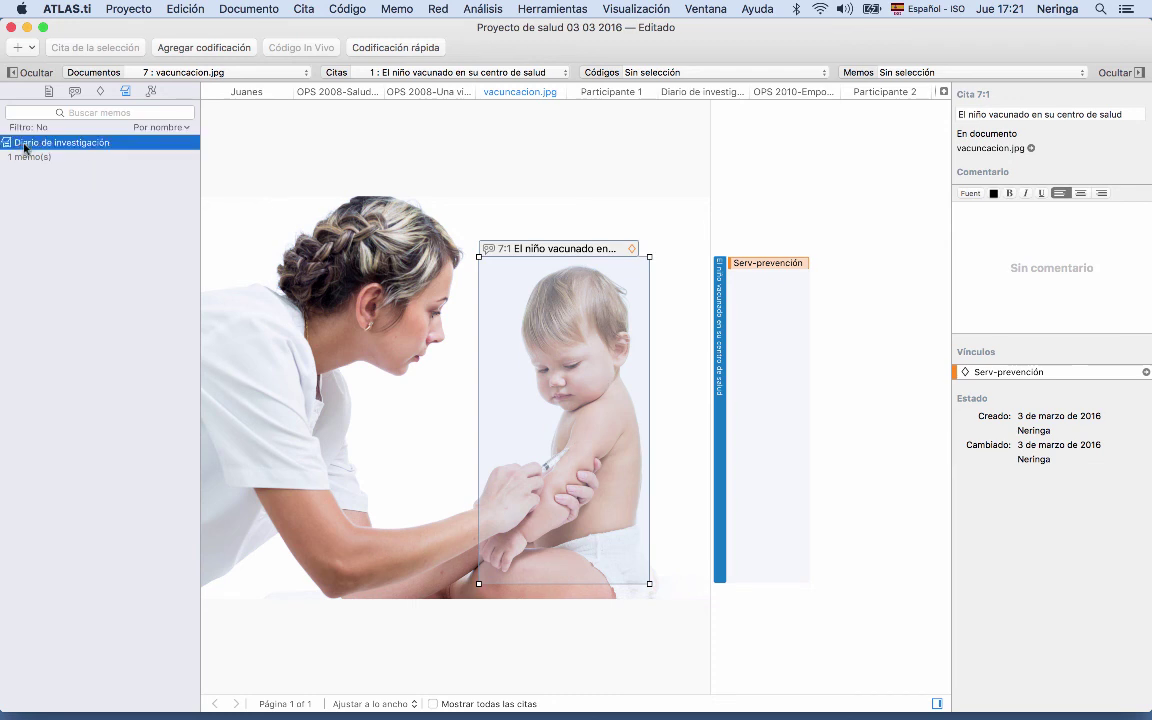
left_click_drag(24, 148, 726, 316)
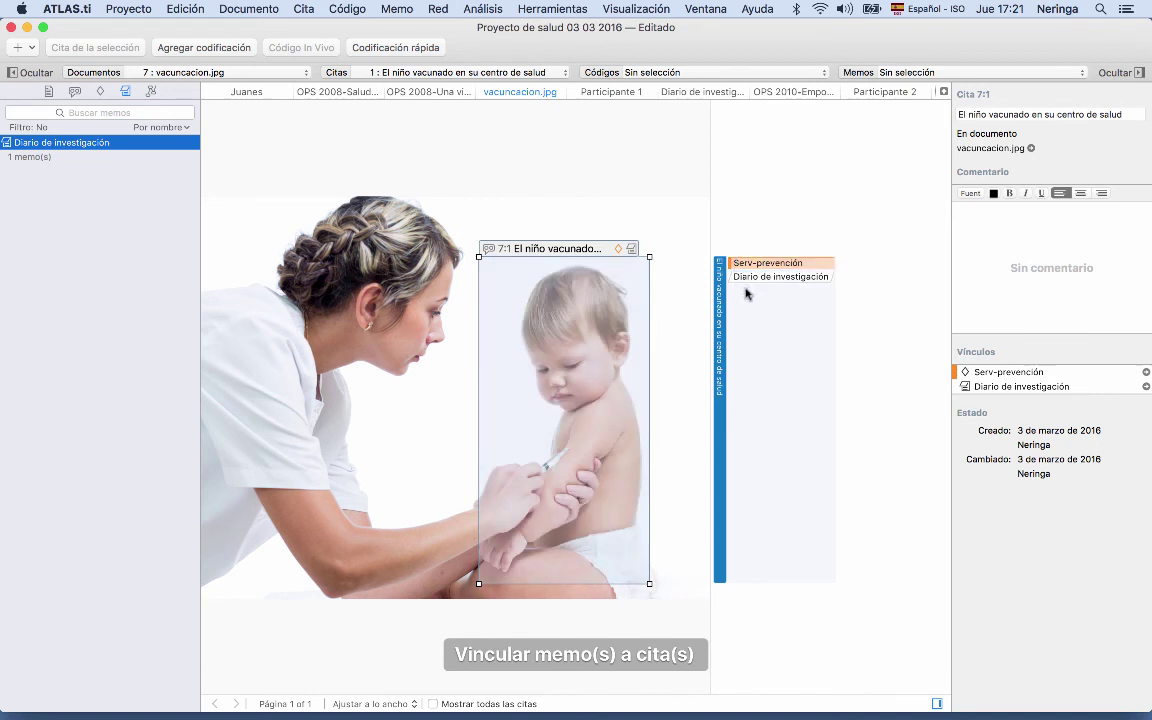
left_click(735, 265)
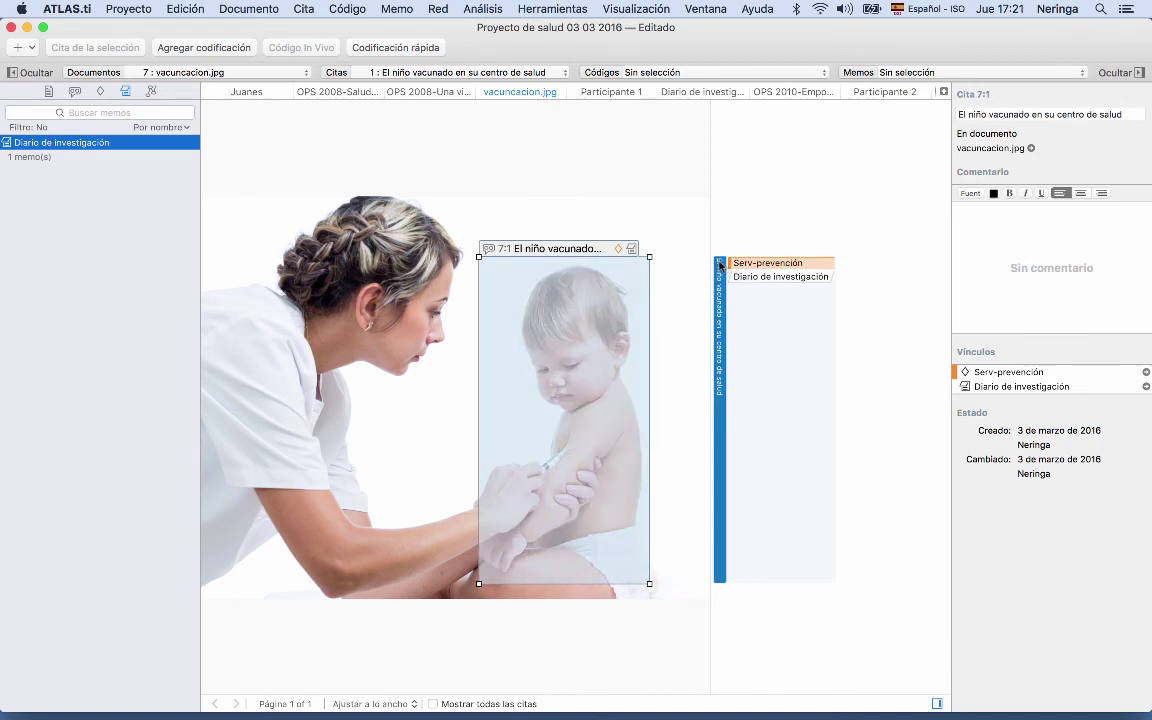
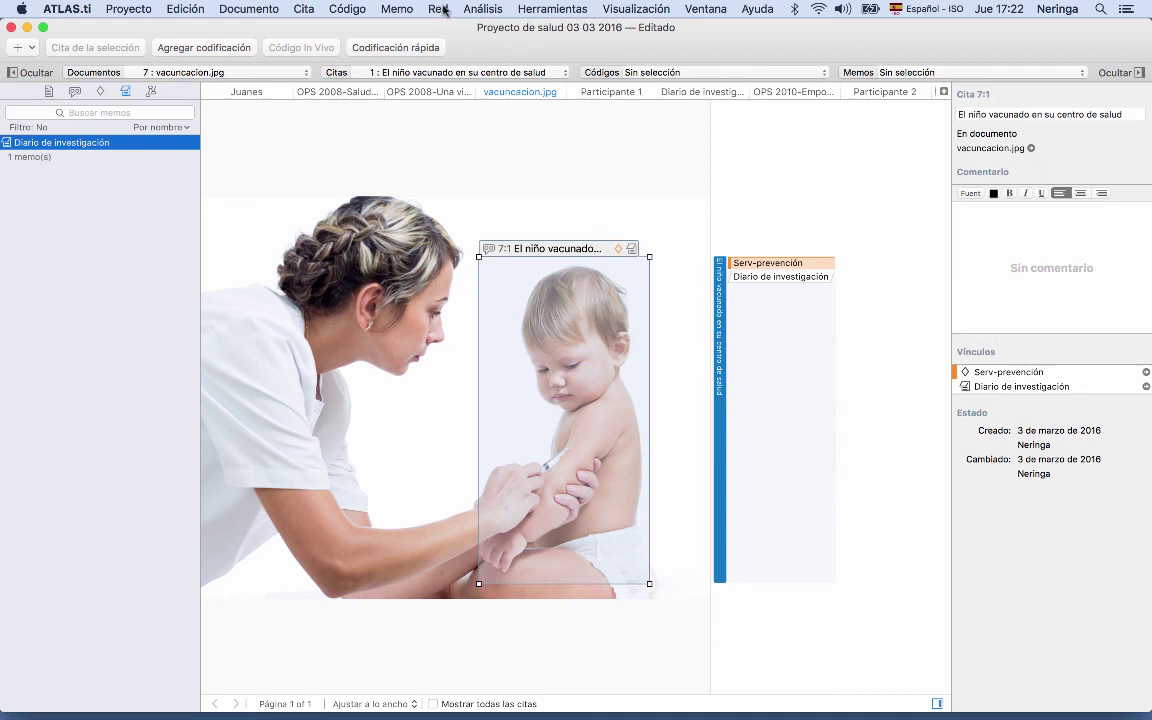
- Create a new network and name it "Servicios de salud"
left_click(444, 9)
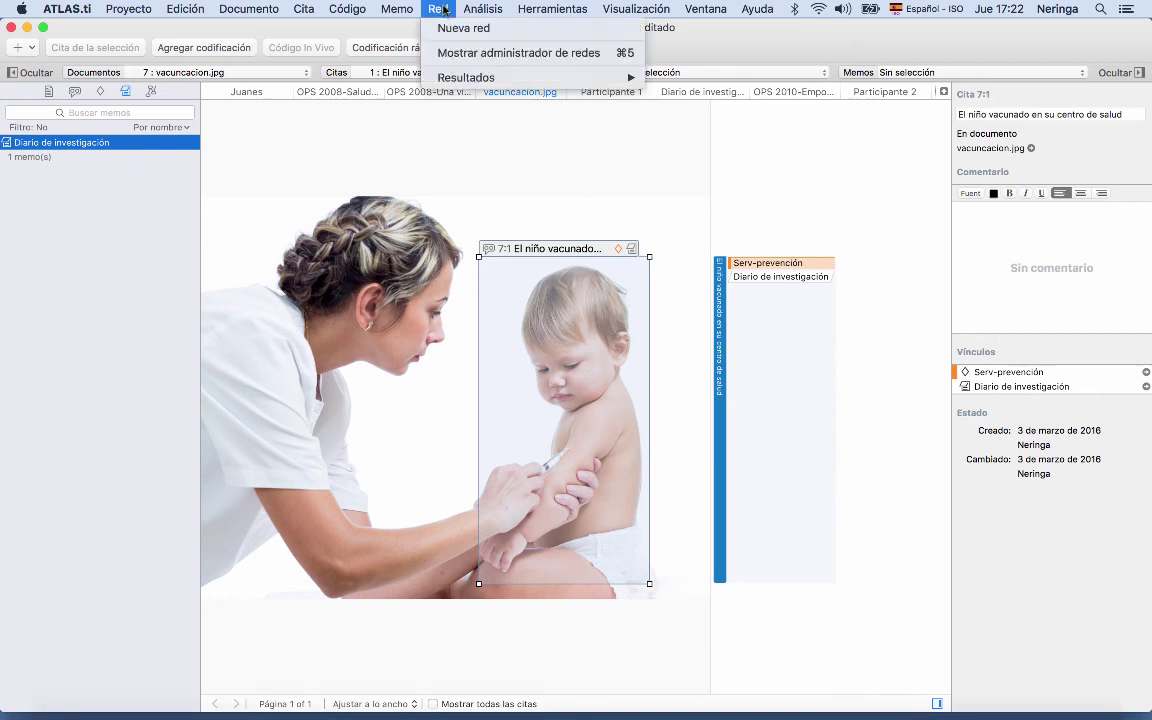
left_click(455, 28)
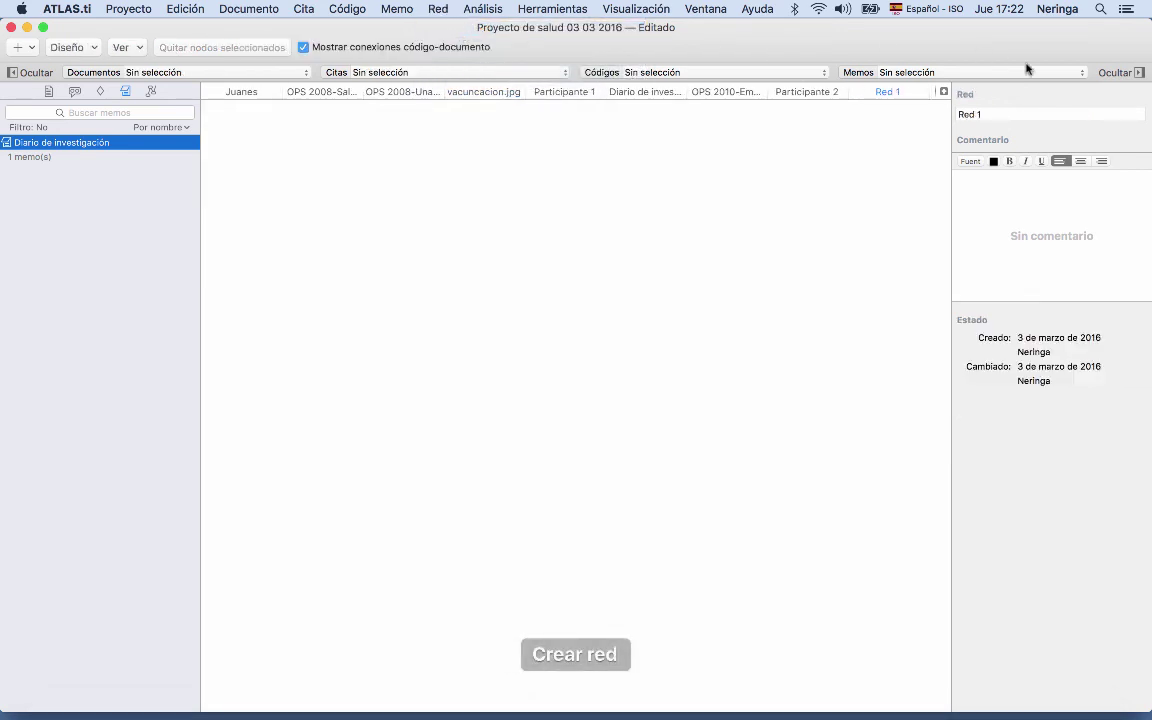
left_click_drag(1000, 114, 928, 116)
type("Servicios de")
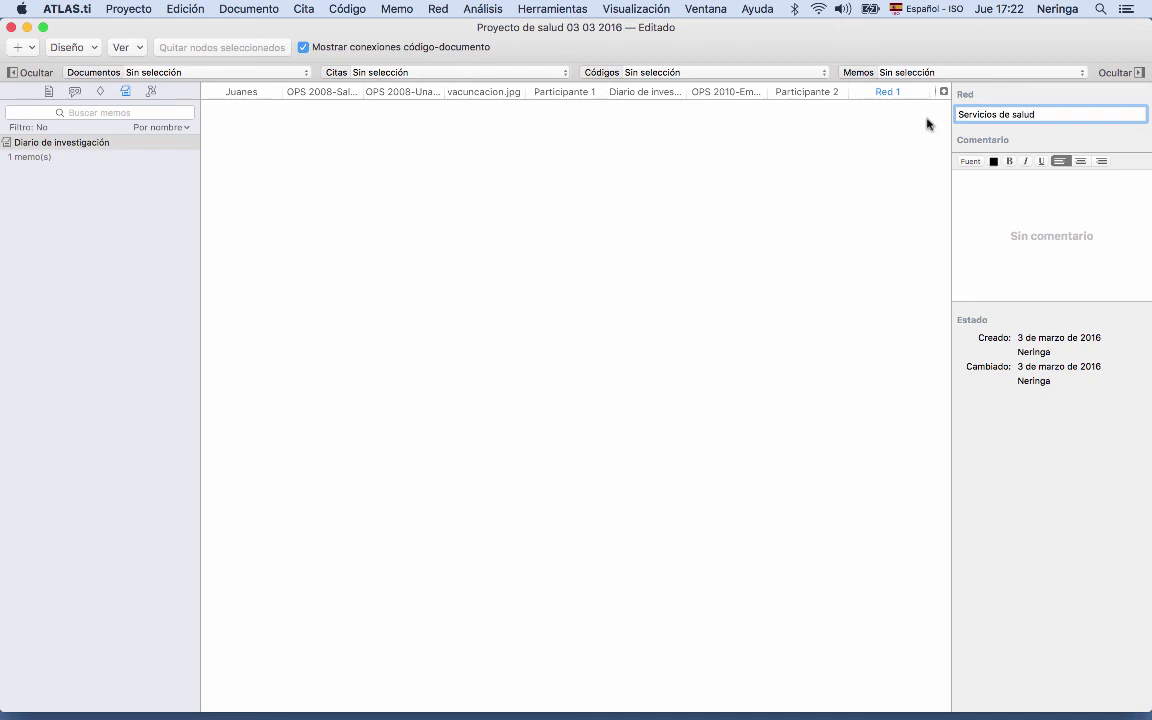
key("Return")
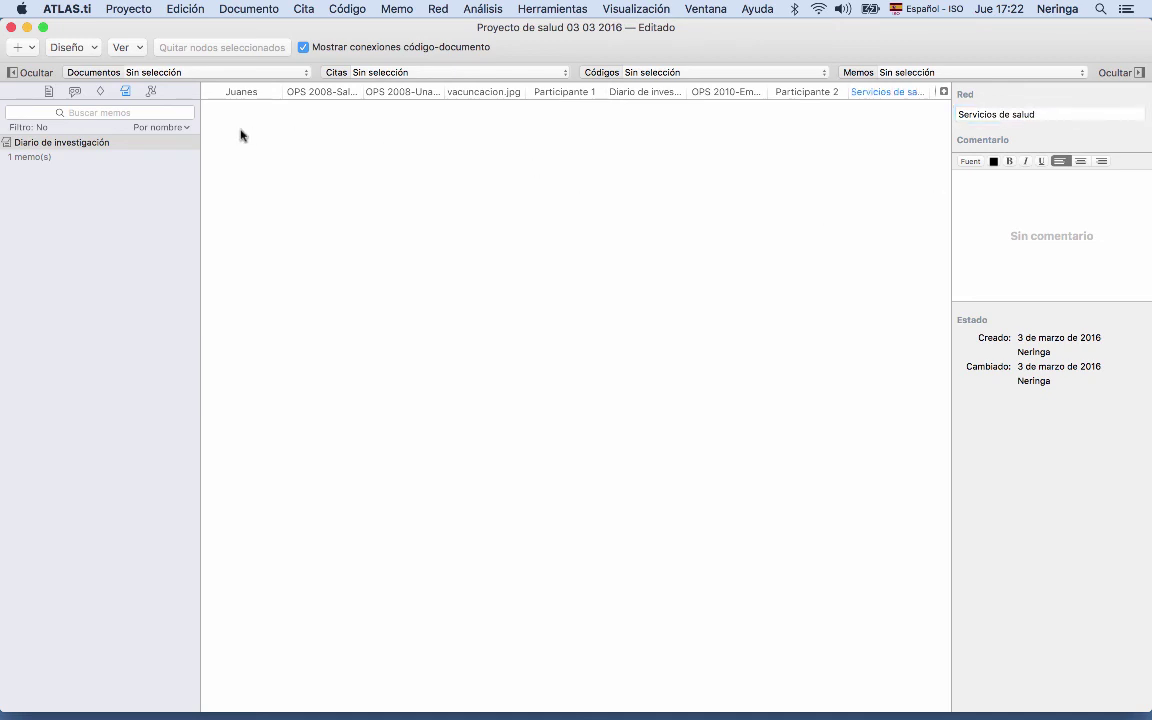
- Add the six codes from Serv-ginecología through Servicios to the Servicios de salud network
left_click(100, 93)
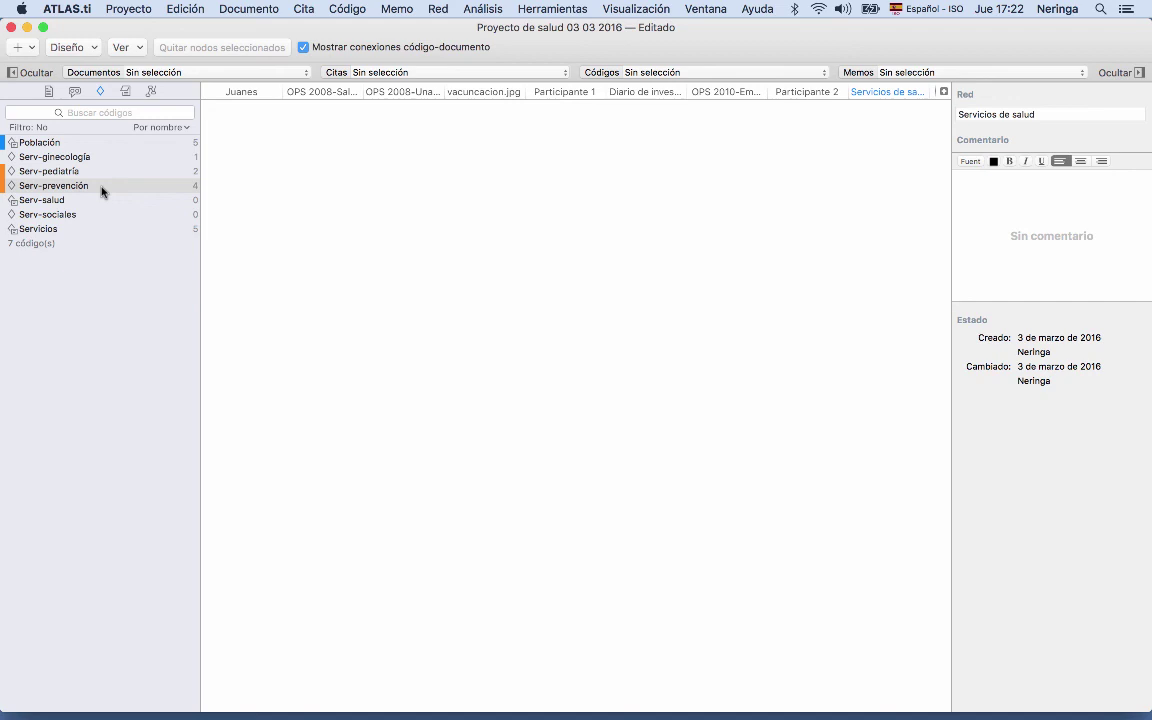
left_click(53, 158)
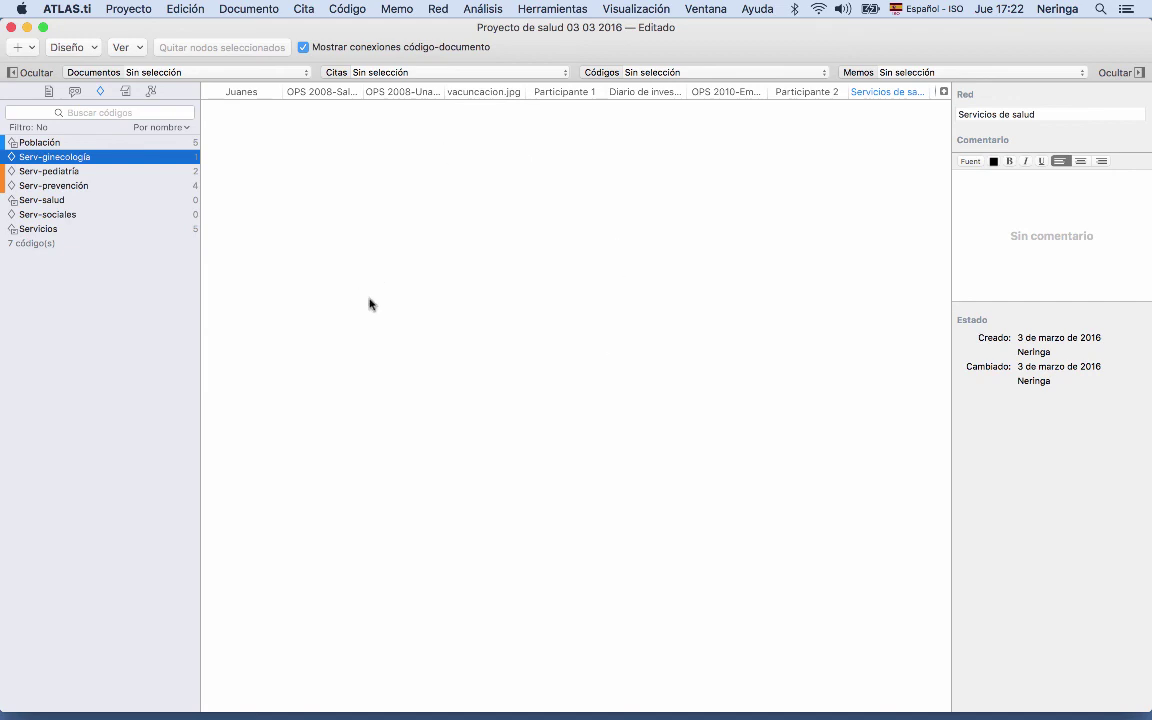
left_click(48, 227, "shift")
left_click_drag(42, 169, 494, 235)
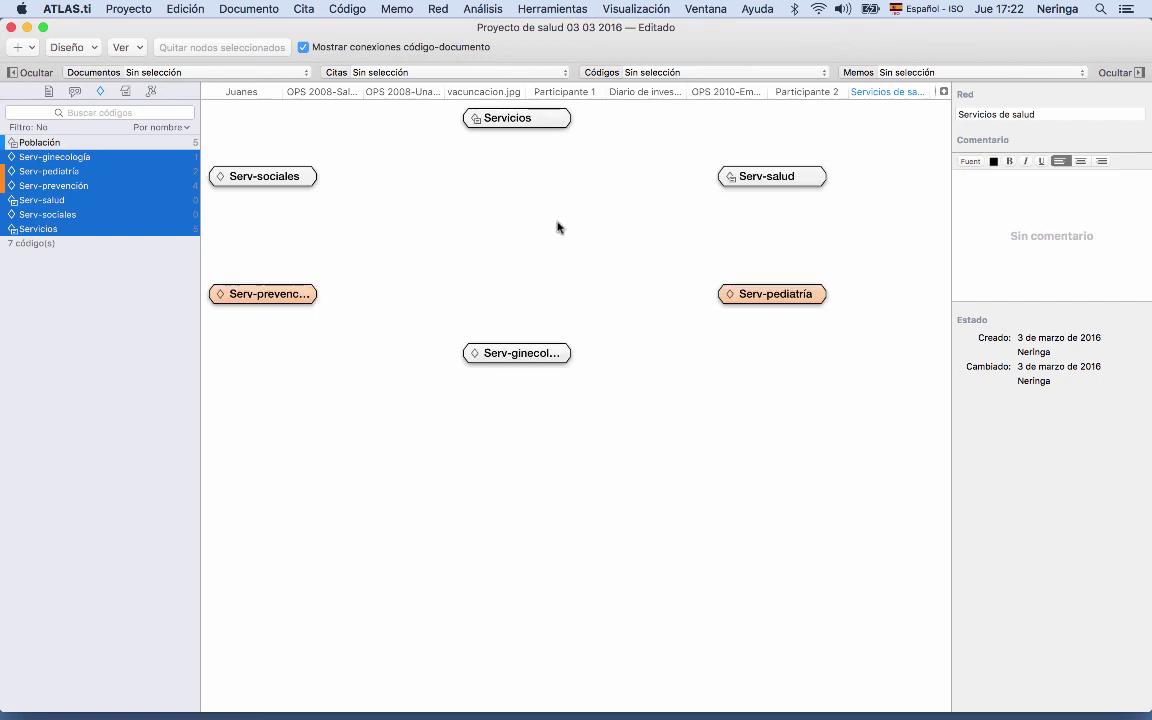
- Arrange Serv-sociales and Serv-salud beneath Servicios and link each to it with the relation "is part of"
left_click_drag(548, 118, 561, 135)
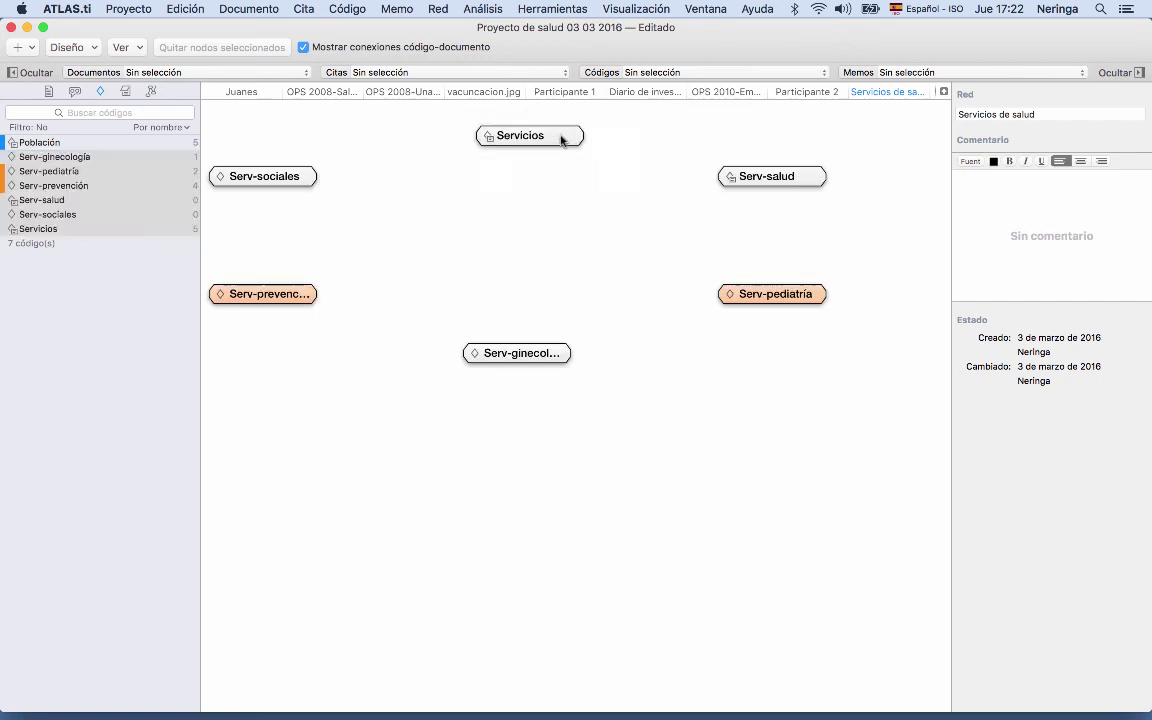
left_click_drag(289, 180, 437, 221)
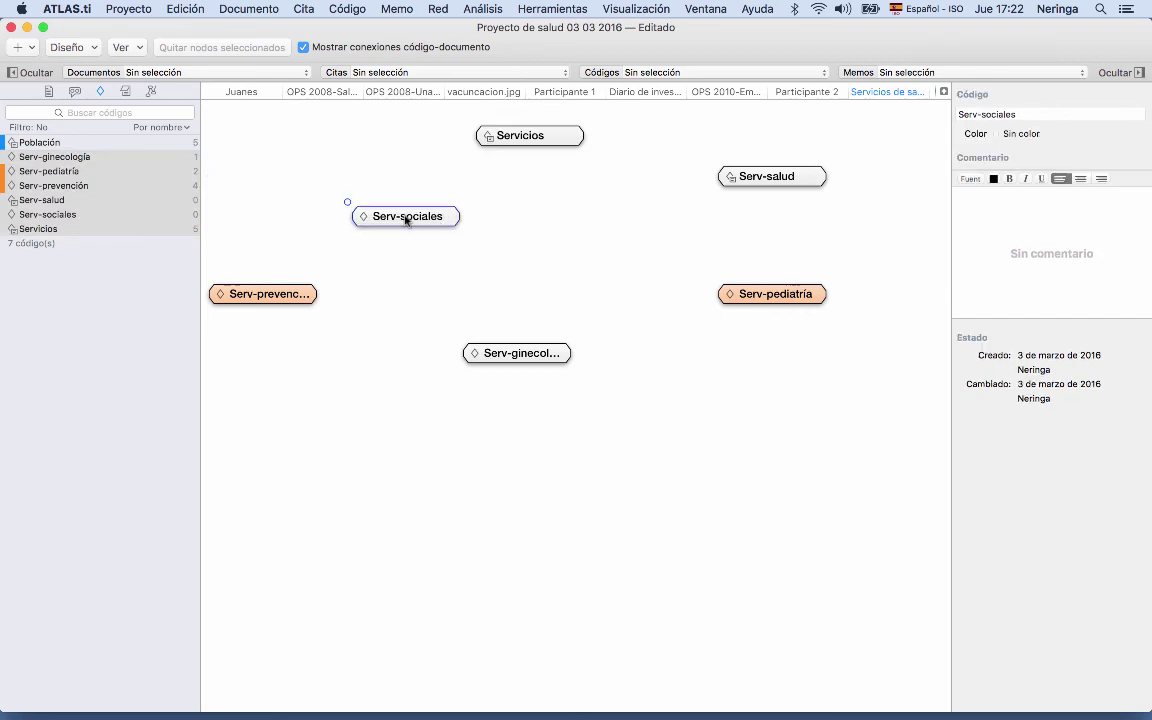
left_click_drag(347, 202, 521, 137)
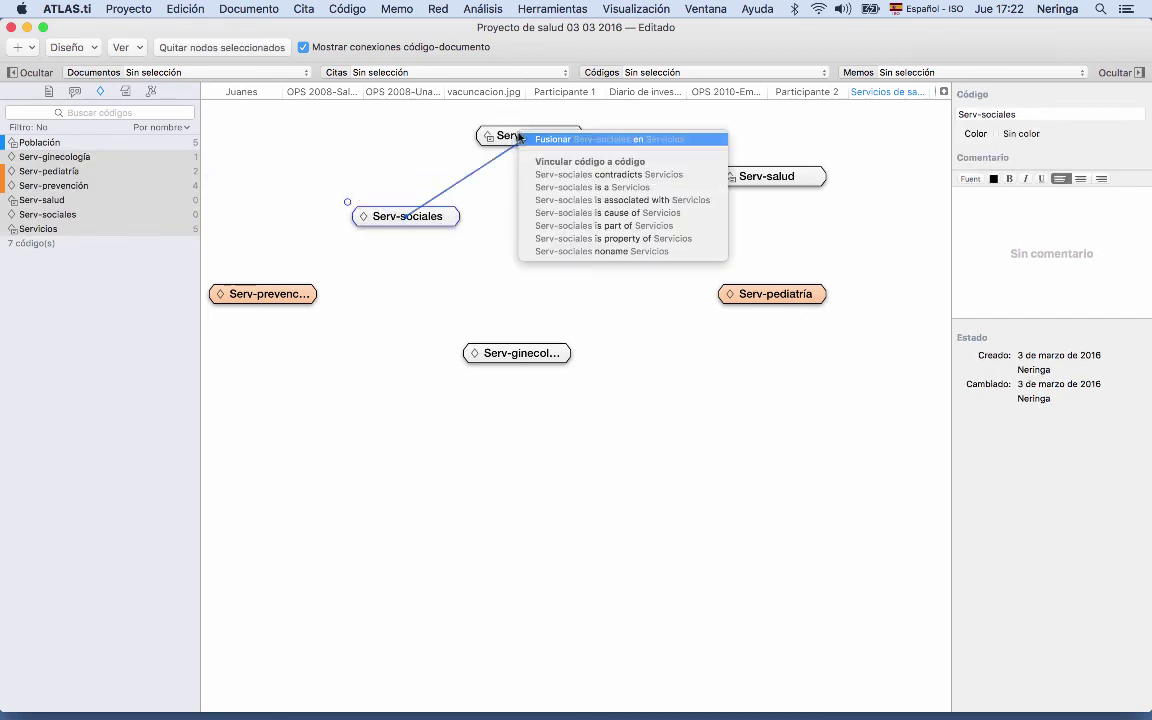
left_click(592, 225)
left_click_drag(752, 176, 512, 141)
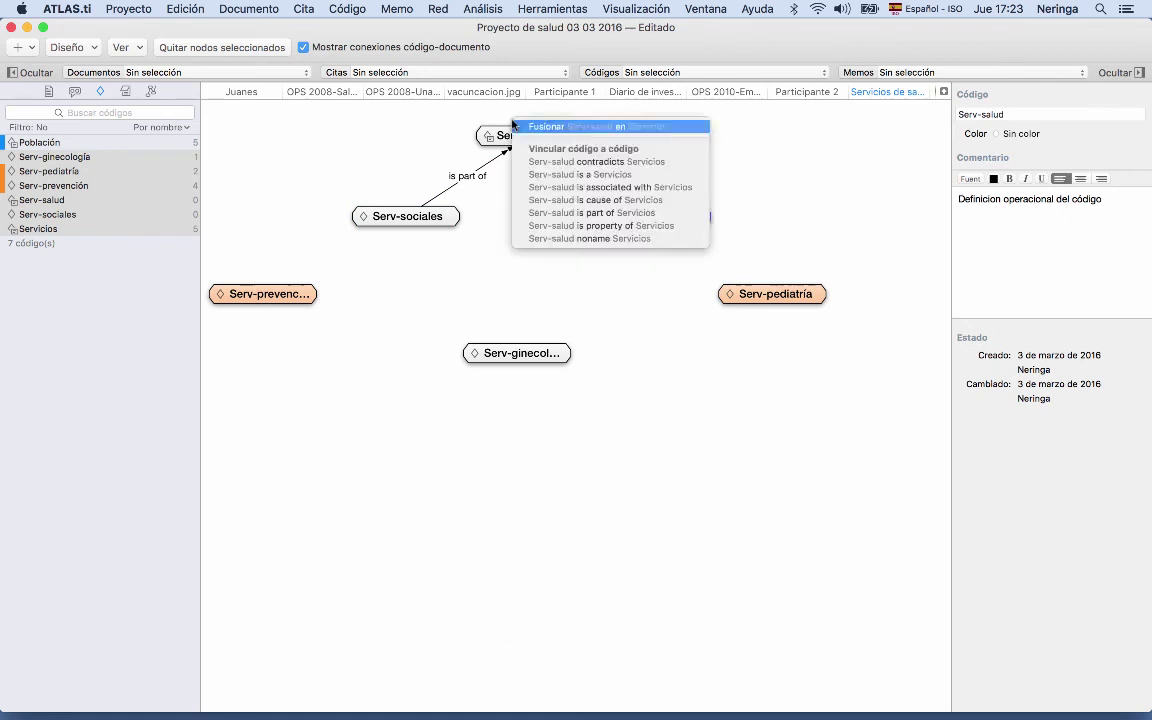
left_click(613, 214)
- Arrange Serv-prevención and Serv-ginecología beneath Serv-salud and link each to it with the relation "is part of"
left_click_drag(270, 303, 545, 299)
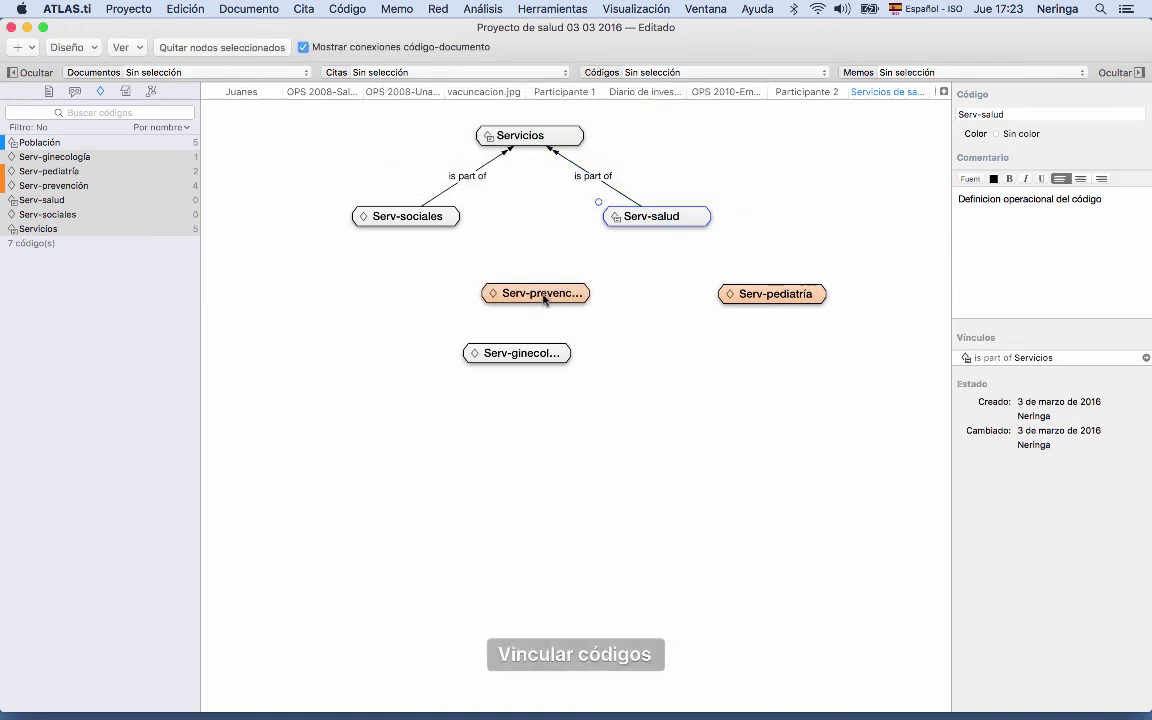
left_click(520, 293)
left_click_drag(477, 279, 638, 222)
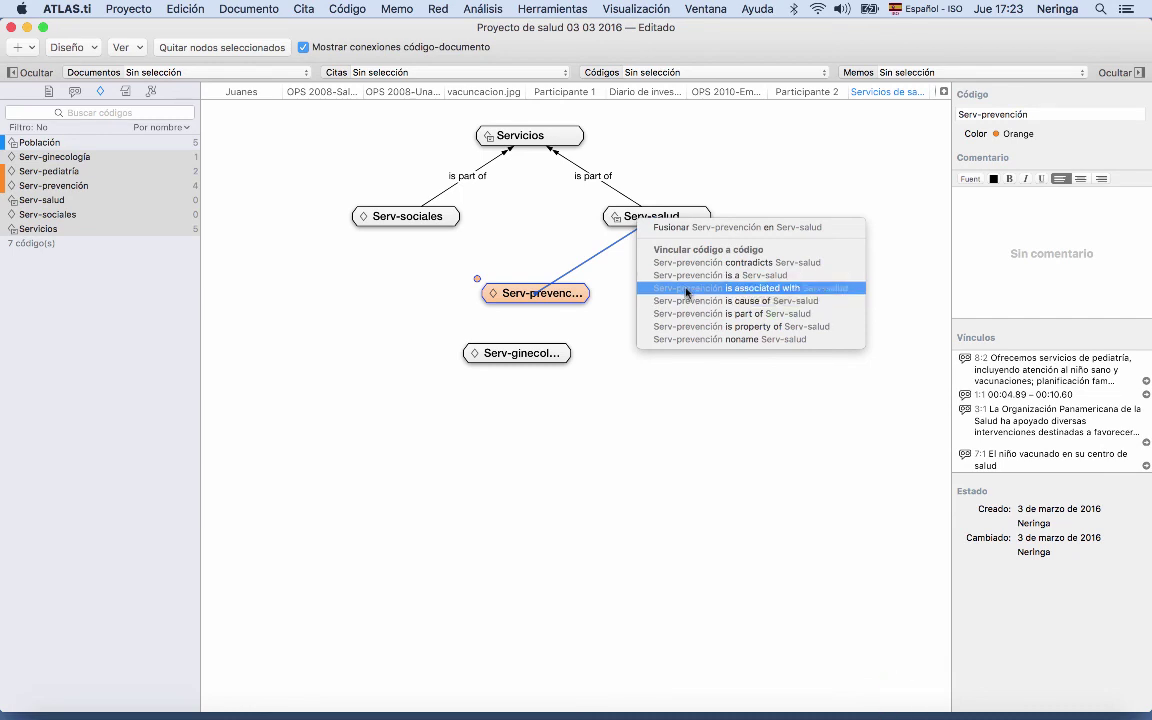
left_click(693, 316)
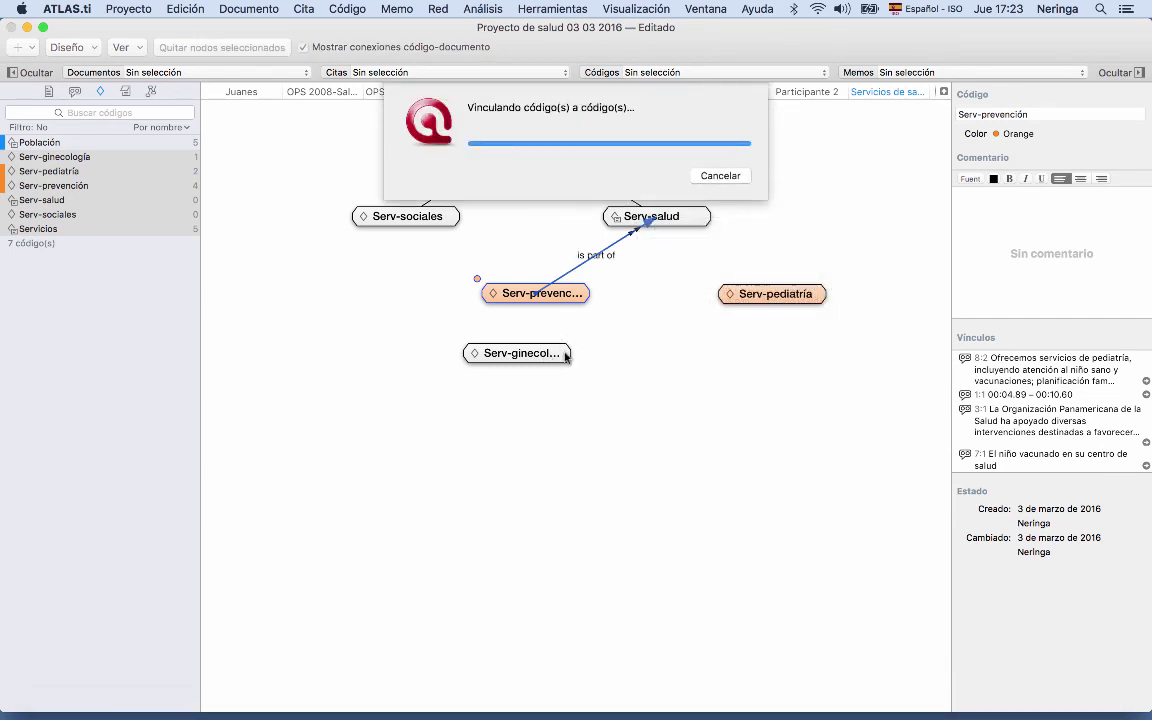
left_click_drag(563, 353, 795, 293)
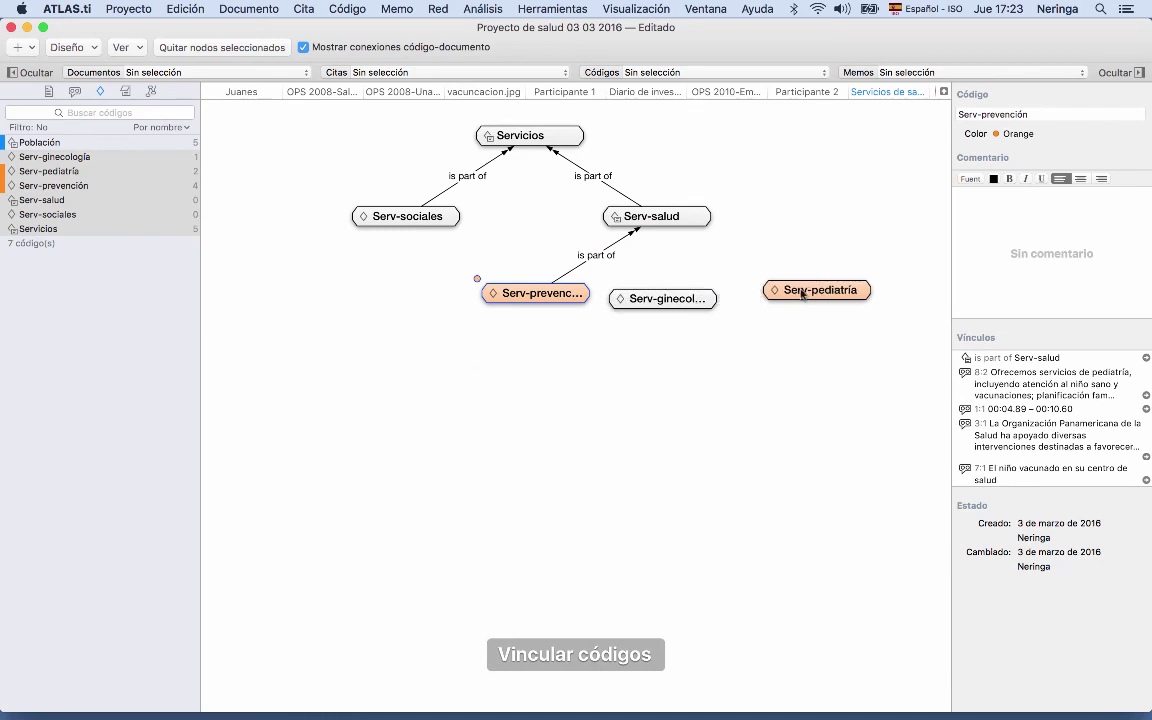
left_click(632, 302)
left_click_drag(604, 285, 640, 218)
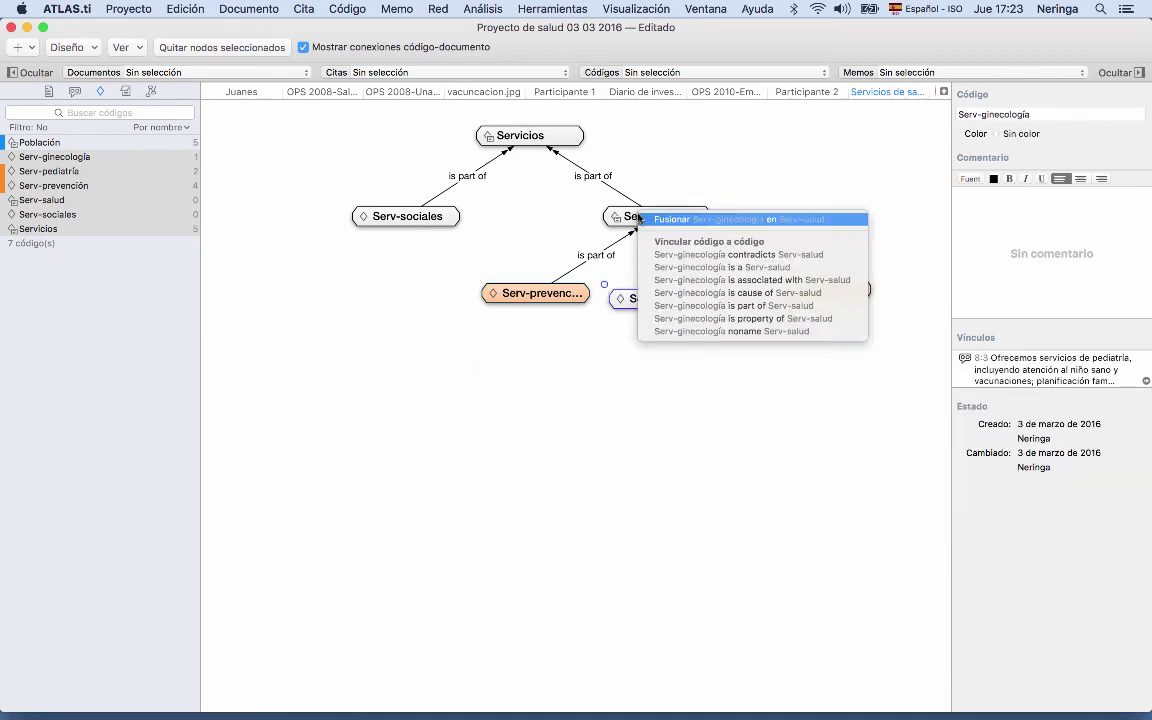
left_click(729, 305)
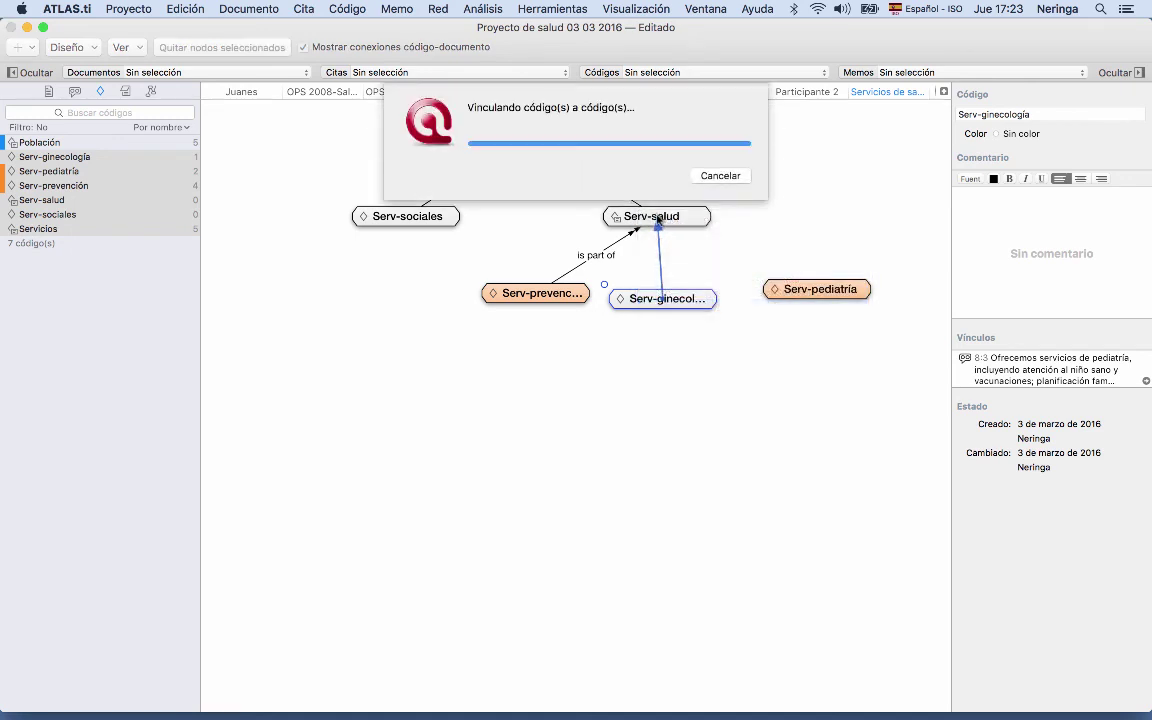
- Set the color of the Serv-salud code to Red
left_click(655, 218)
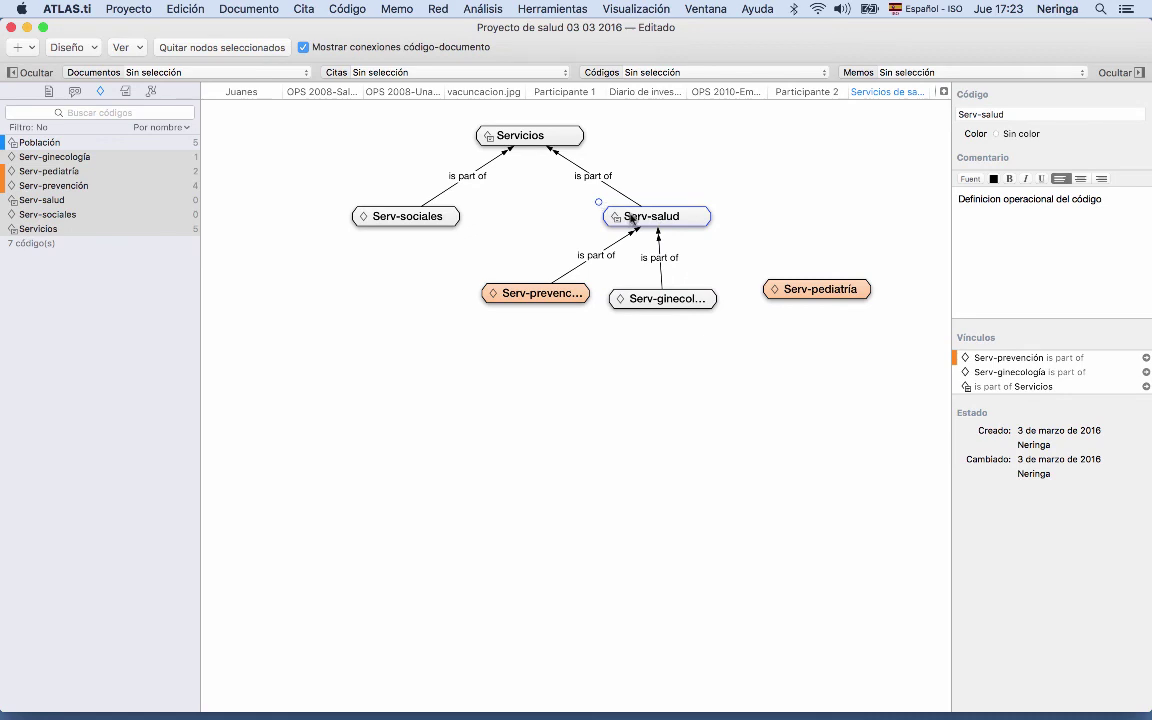
left_click(997, 138)
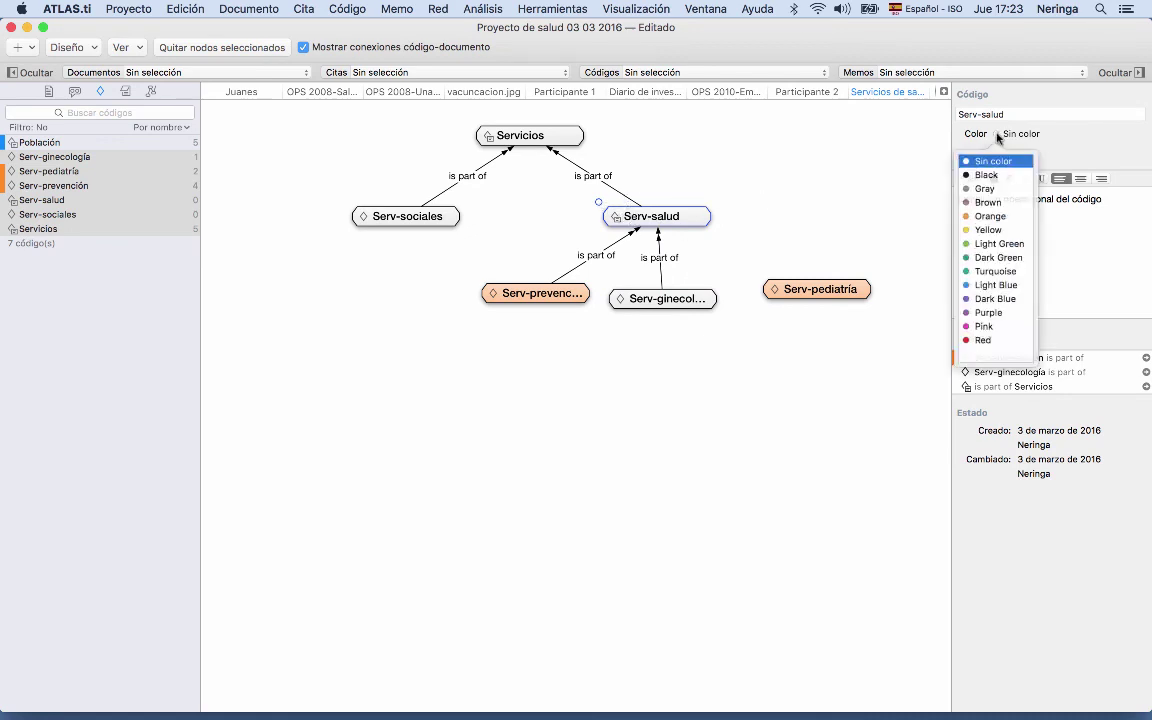
left_click(988, 338)
- Reposition and enlarge the Serv-ginecología and Serv-prevención nodes to fit their full names, and color Serv-prevención Light Green
left_click_drag(655, 299, 674, 309)
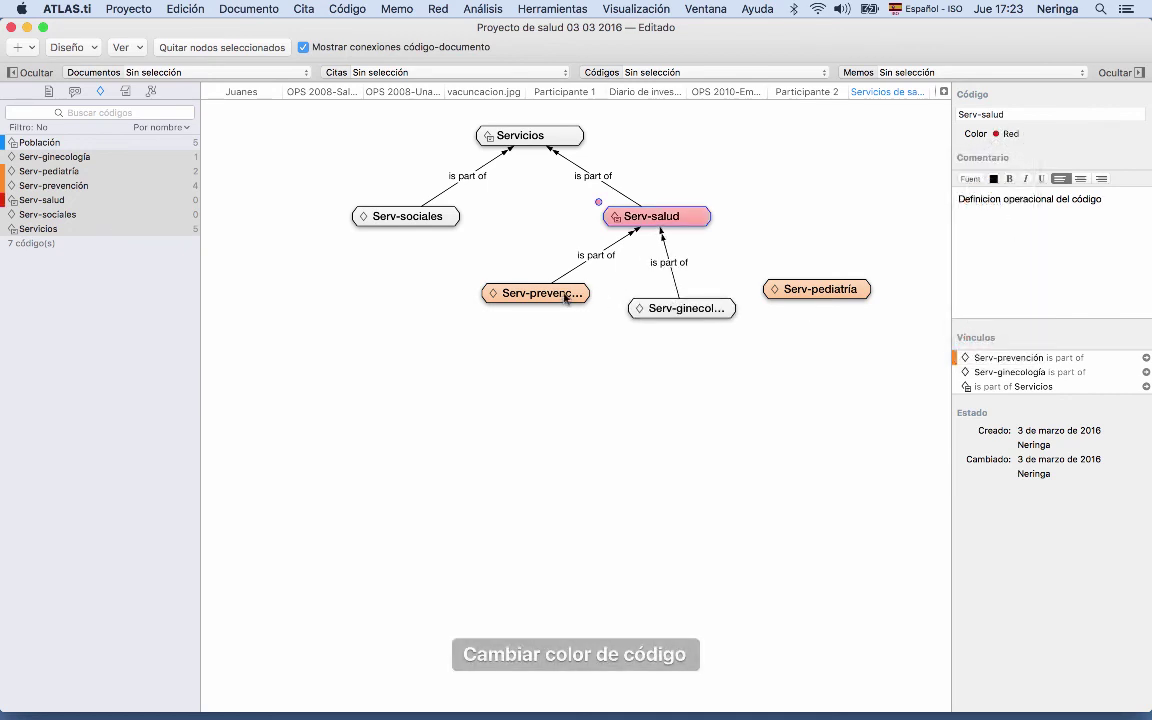
left_click_drag(563, 300, 561, 314)
left_click(661, 309)
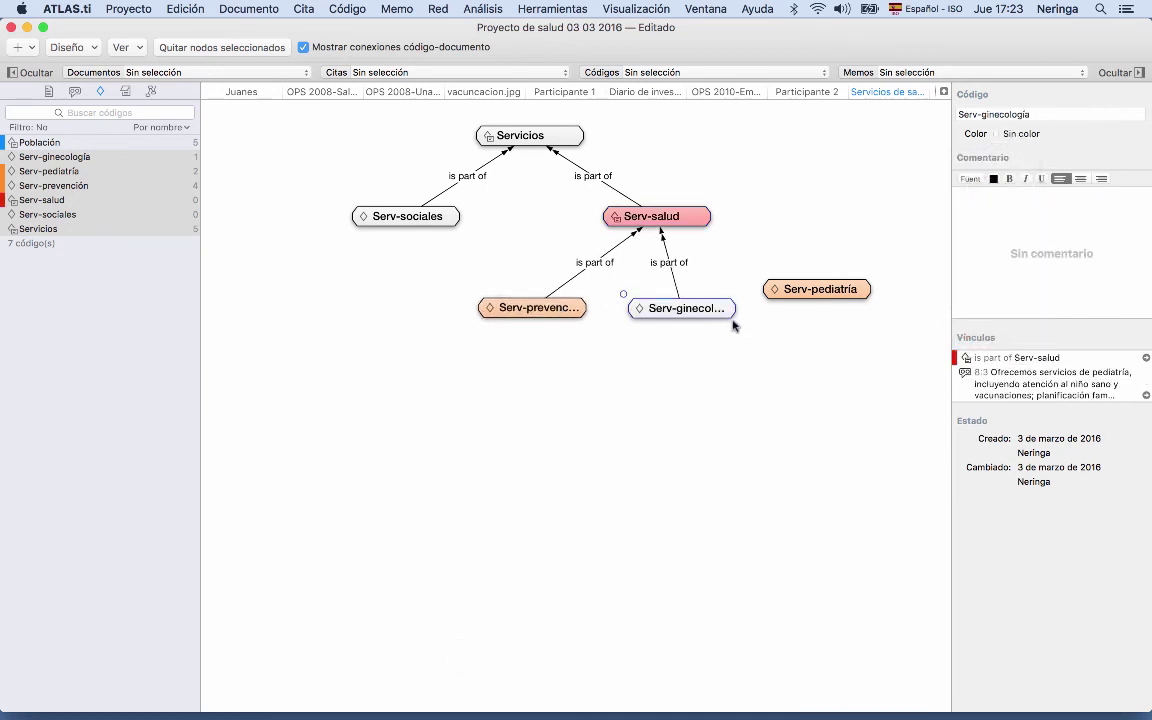
left_click_drag(731, 318, 739, 343)
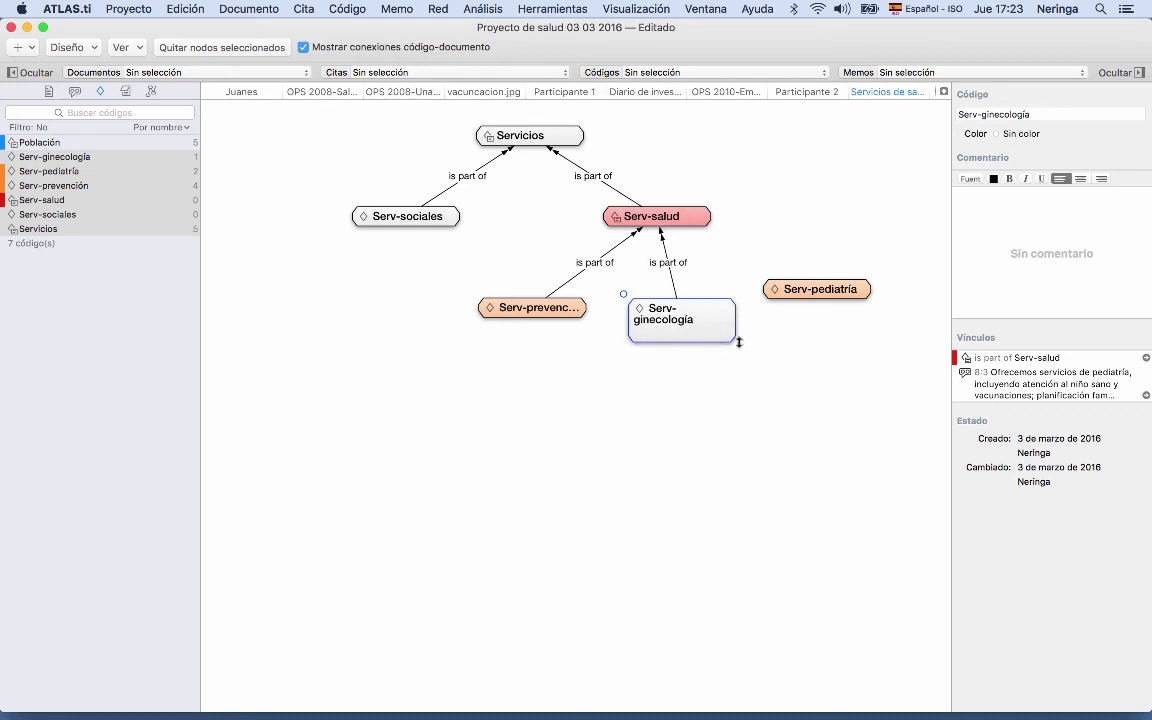
left_click(540, 316)
left_click_drag(575, 316, 594, 344)
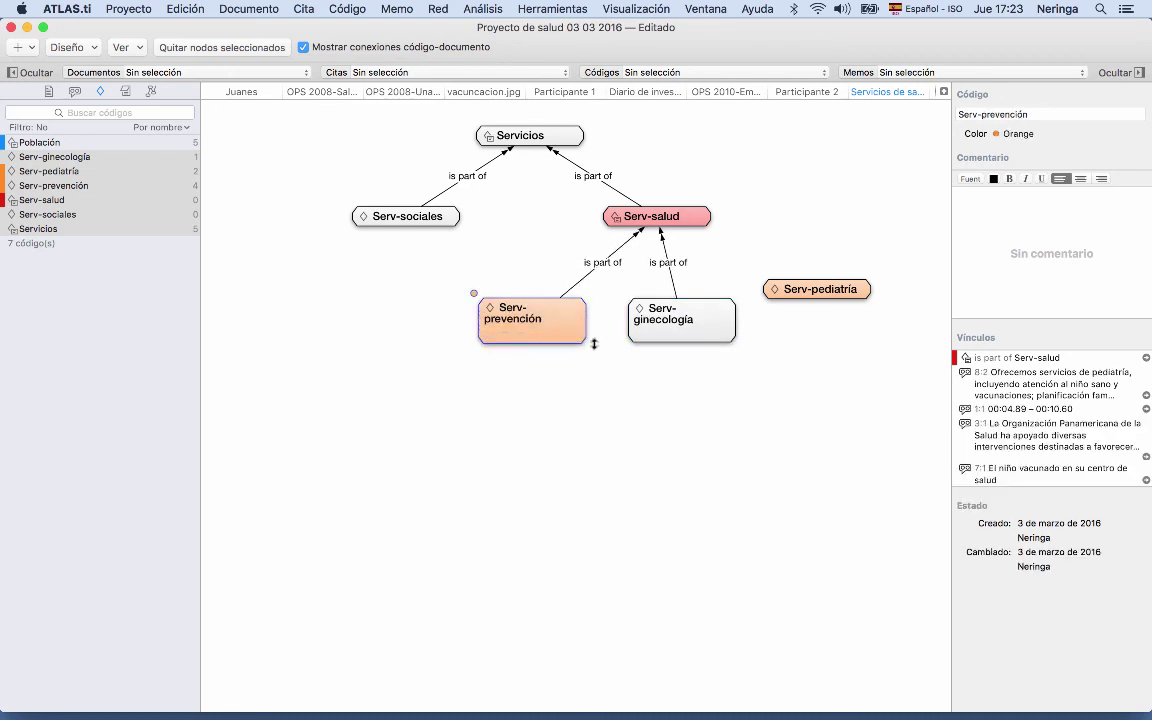
left_click(997, 137)
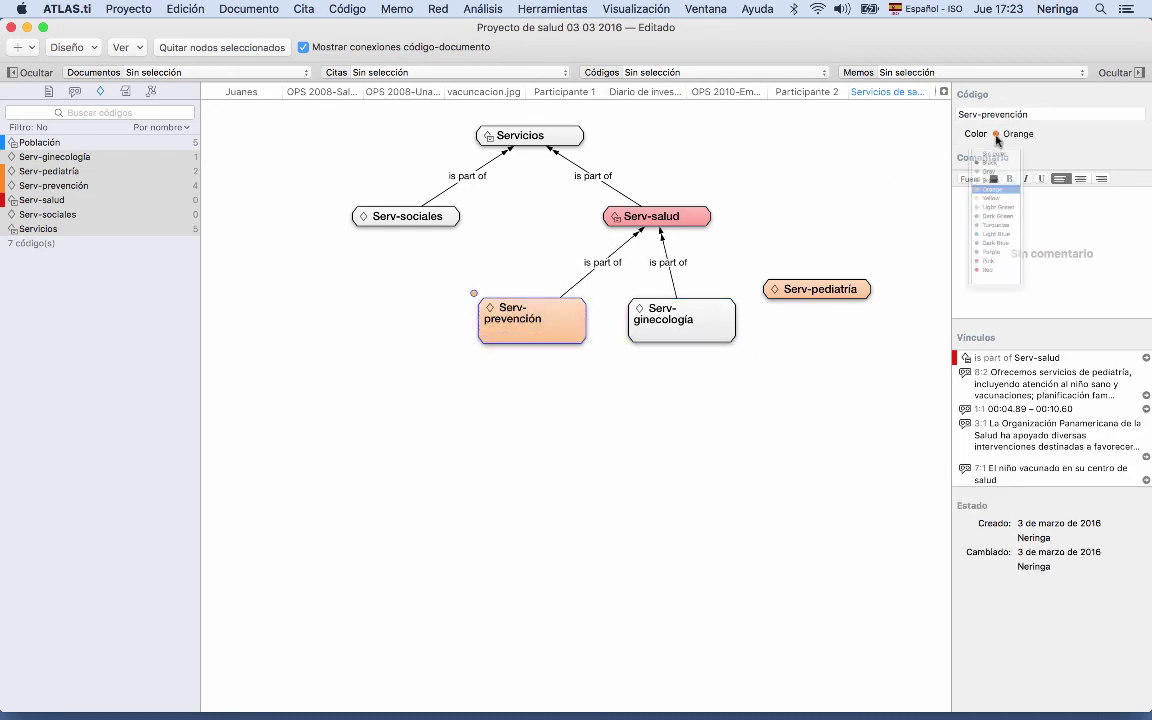
left_click(983, 250)
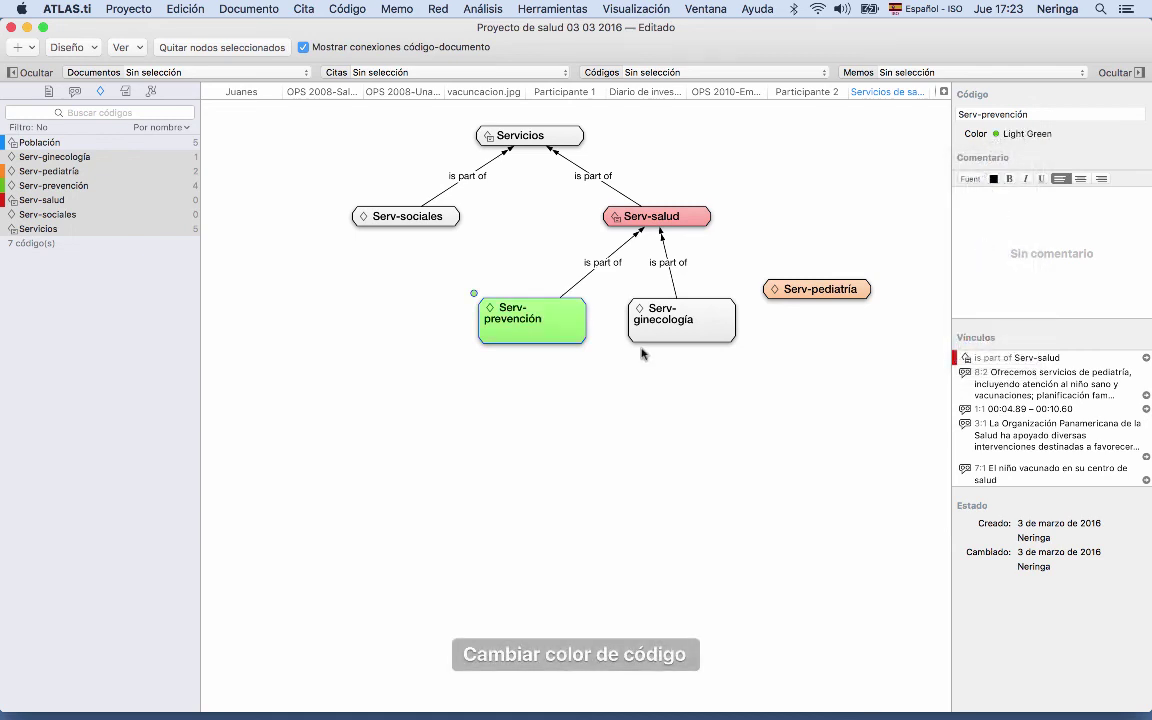
- Link Serv-pediatría to Serv-salud with the relation "is part of" and line its node up with the other subcodes
left_click(656, 318)
left_click(768, 289)
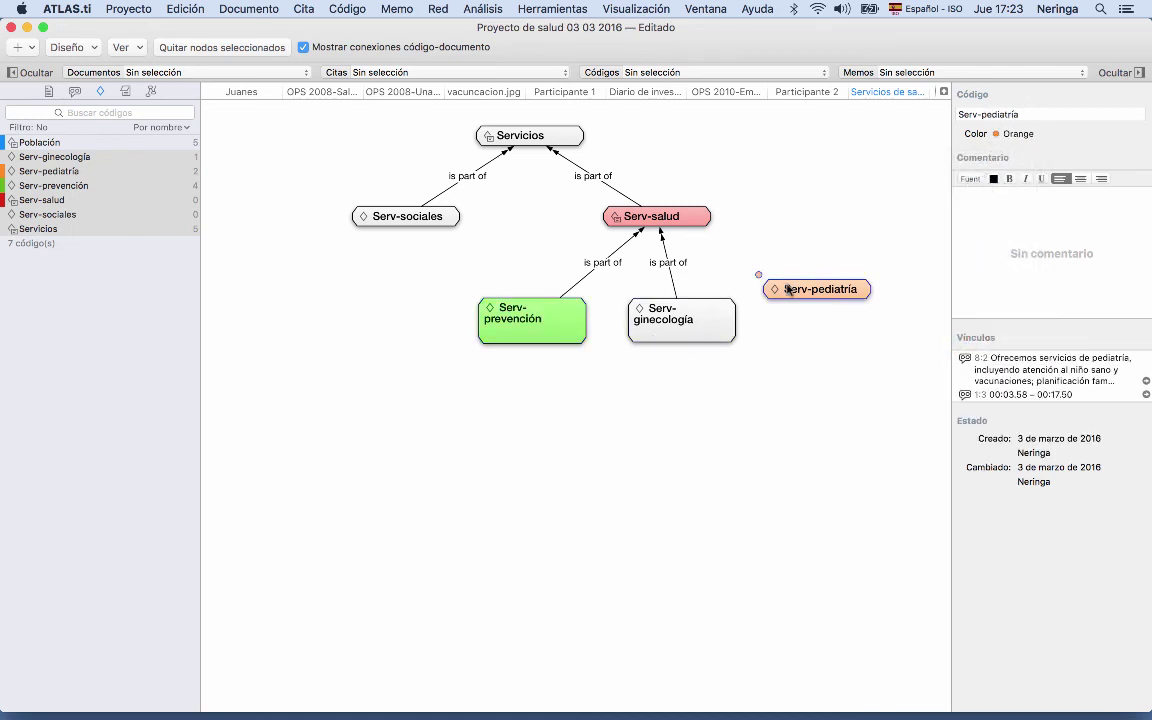
left_click_drag(760, 280, 680, 220)
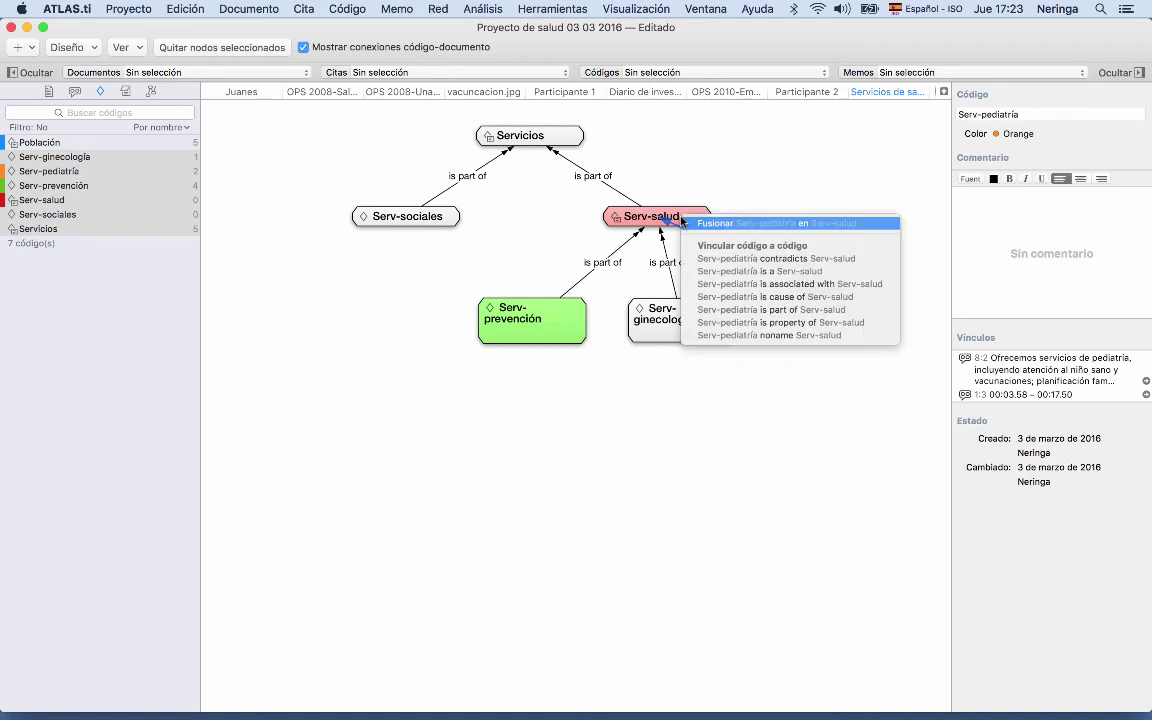
left_click(752, 309)
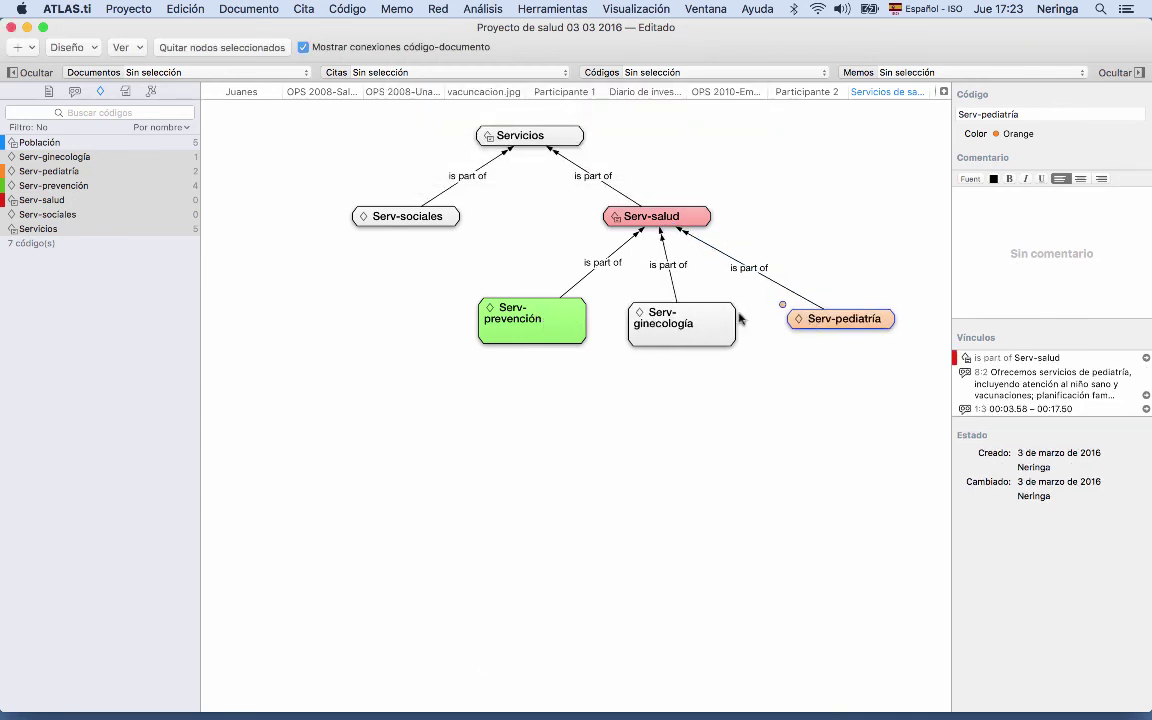
left_click(543, 330)
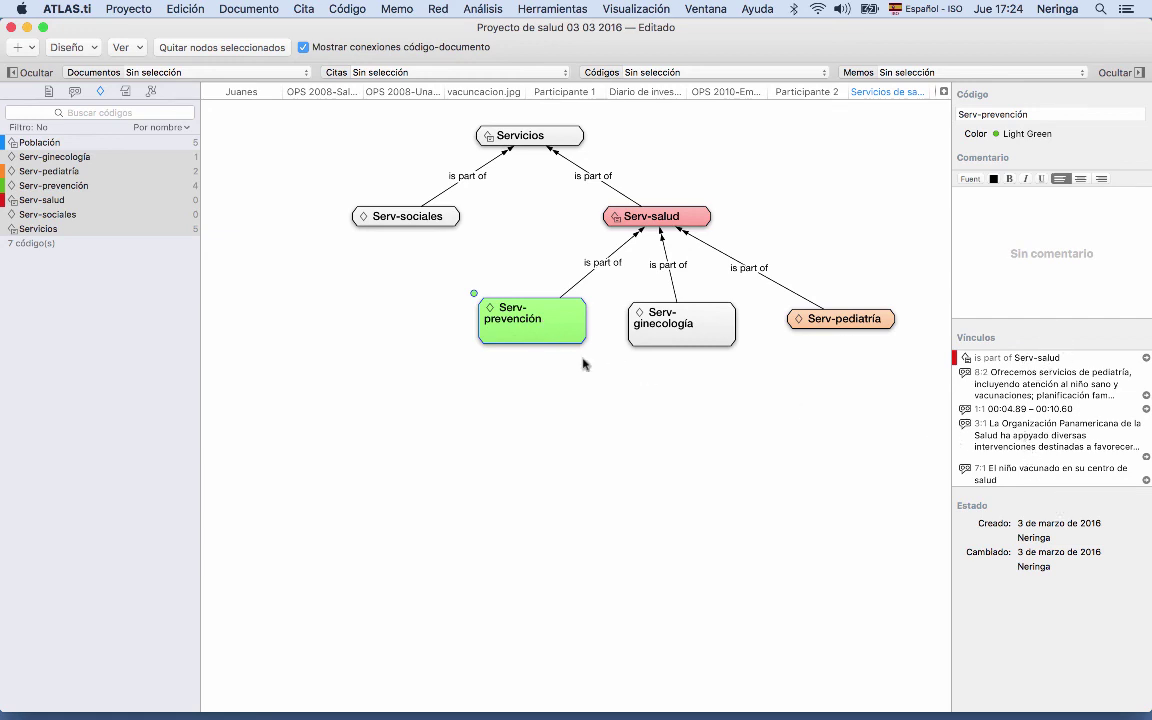
- Import the neighboring quotations of the Serv-prevención code into the network
right_click(548, 318)
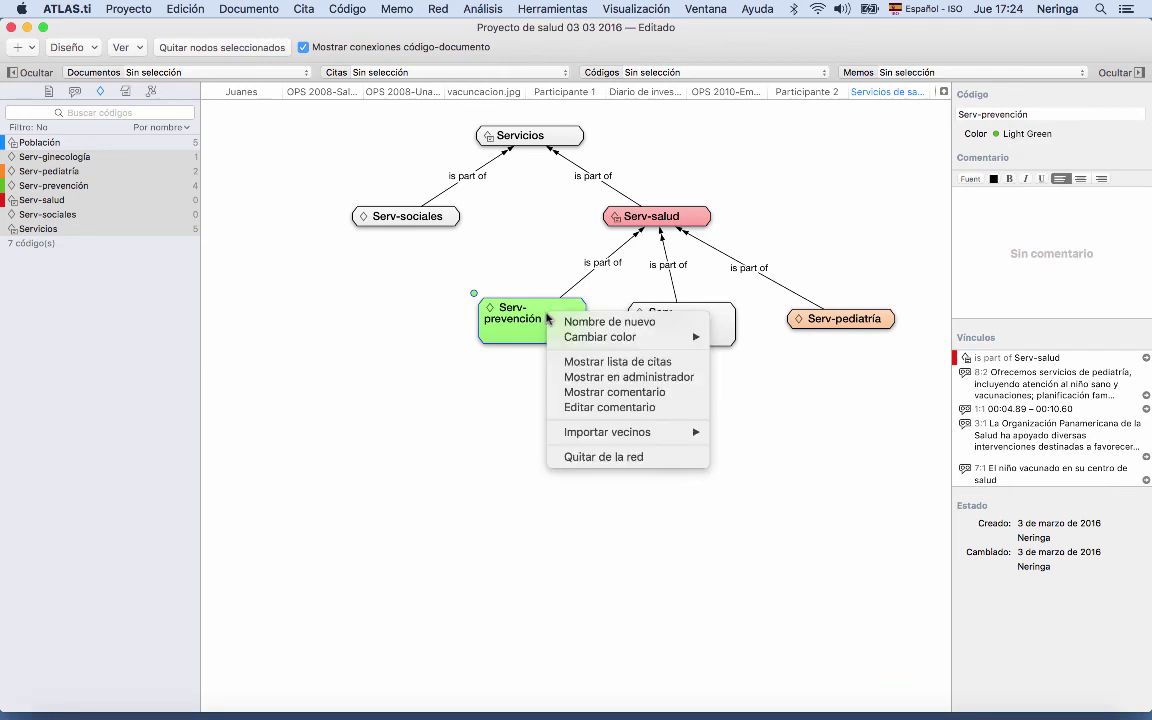
mouse_move(644, 436)
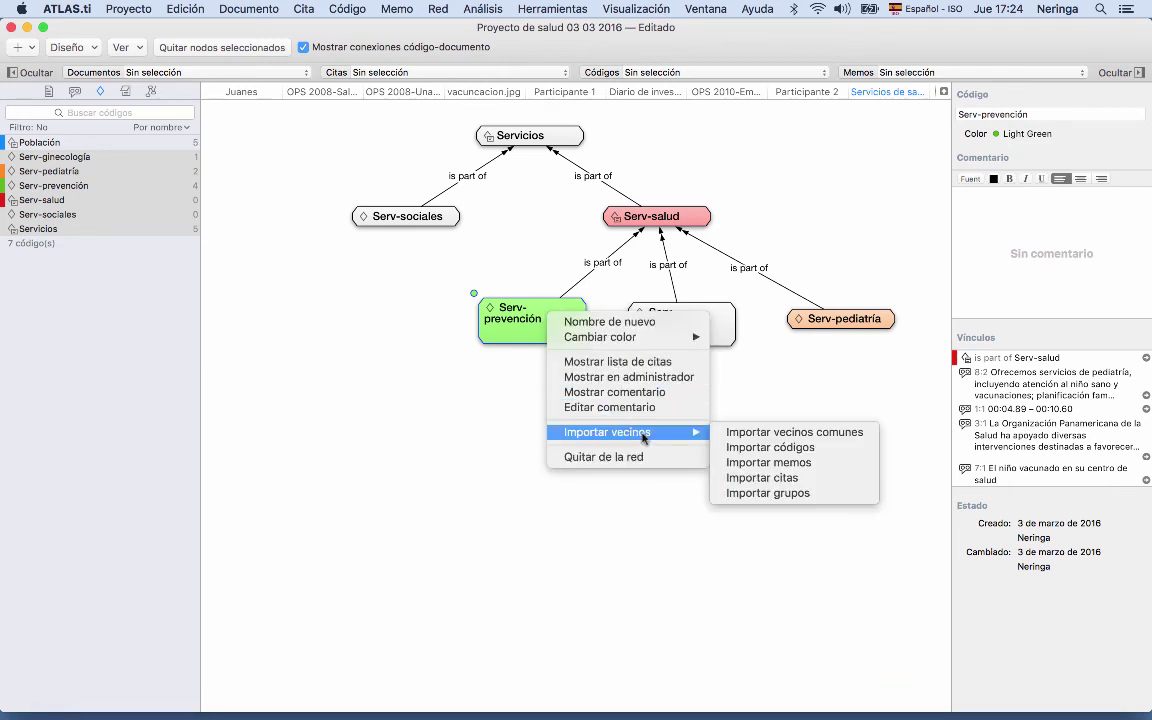
left_click(795, 477)
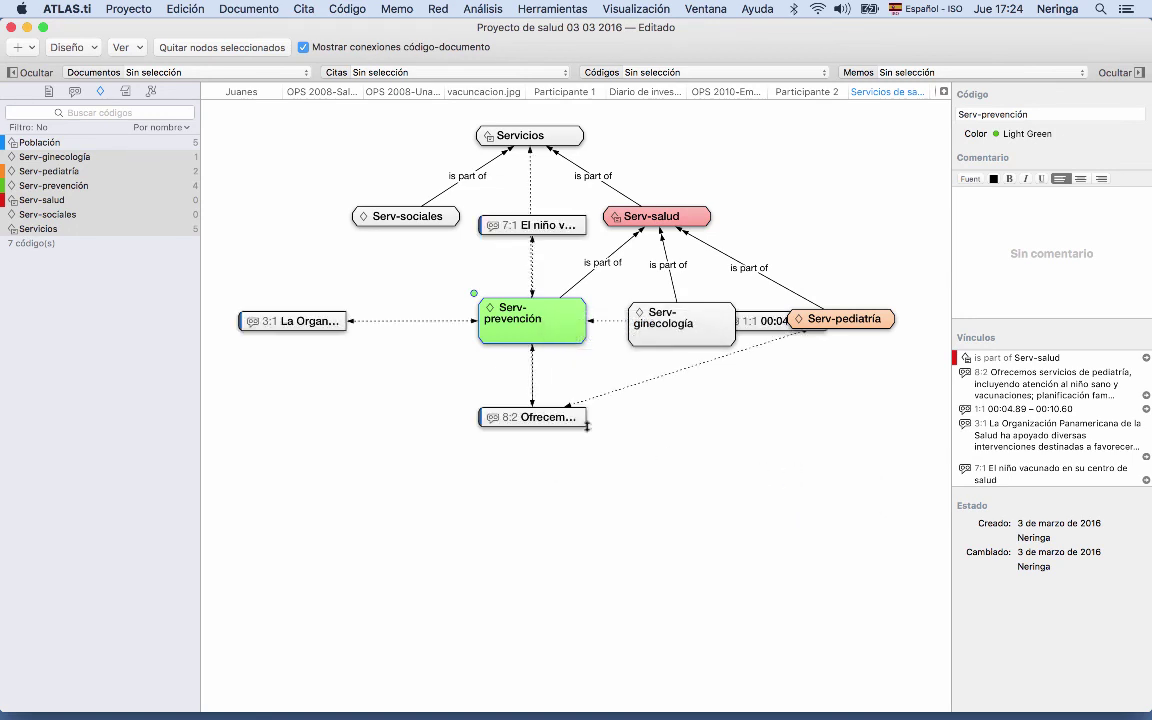
- Enlarge the nodes of quotations 8:2 and 3:1 to fit their full names, placing 3:1 below and to the left of Serv-prevención
left_click_drag(585, 425, 556, 535)
left_click_drag(254, 328, 262, 427)
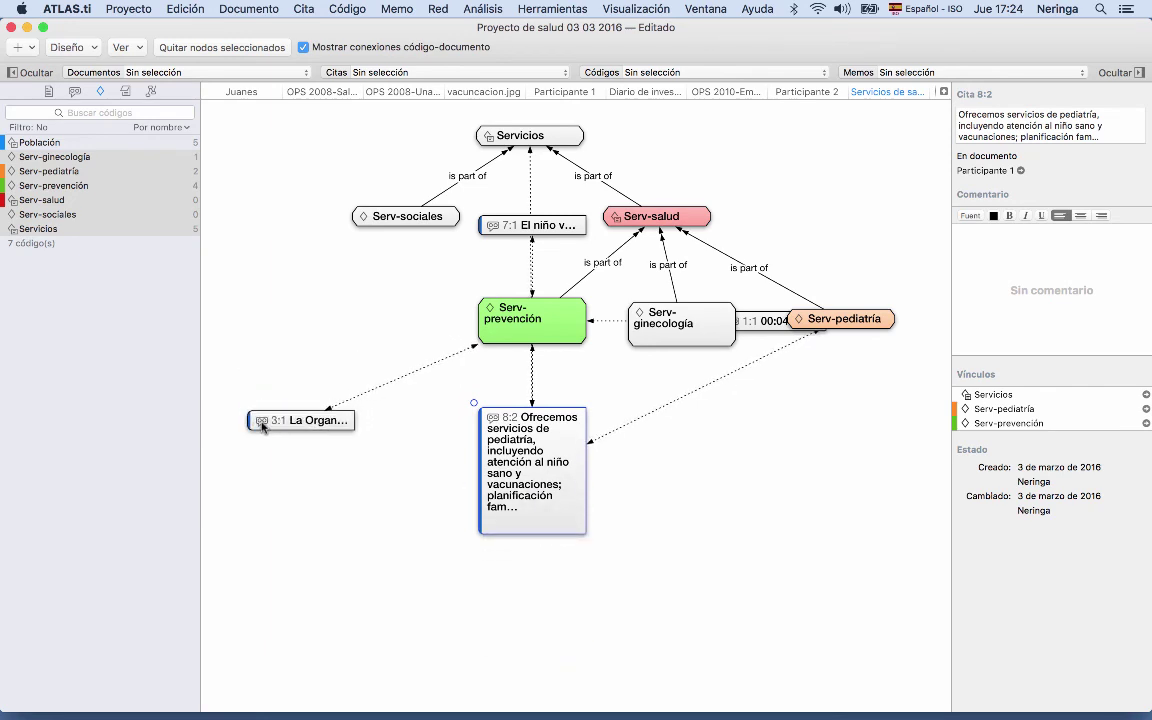
left_click_drag(354, 428, 375, 538)
left_click_drag(305, 463, 323, 480)
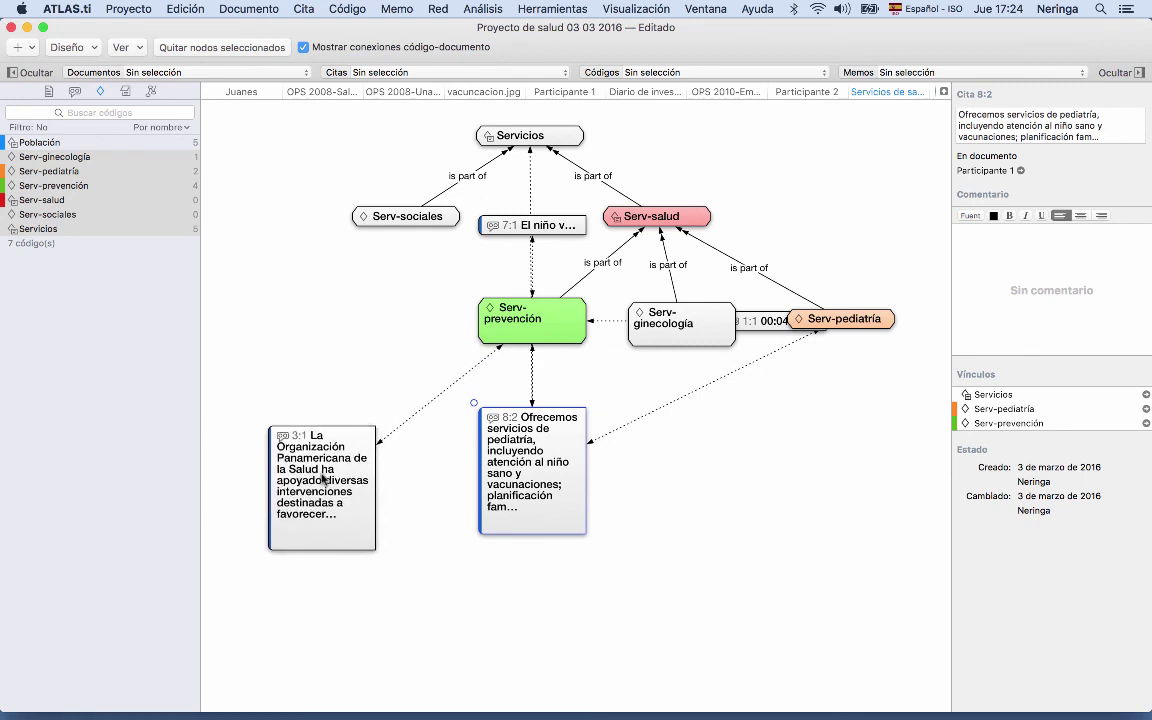
- Show the preview of quotation 3:1 in its node and read through the quoted text
right_click(323, 480)
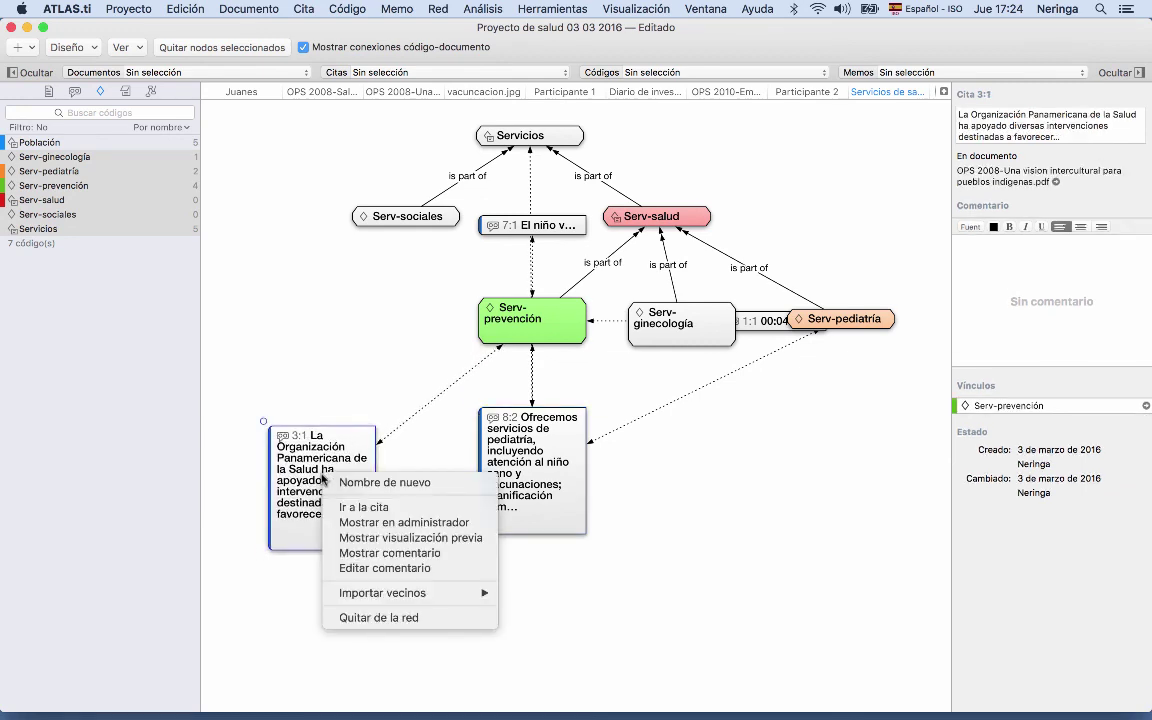
left_click(383, 540)
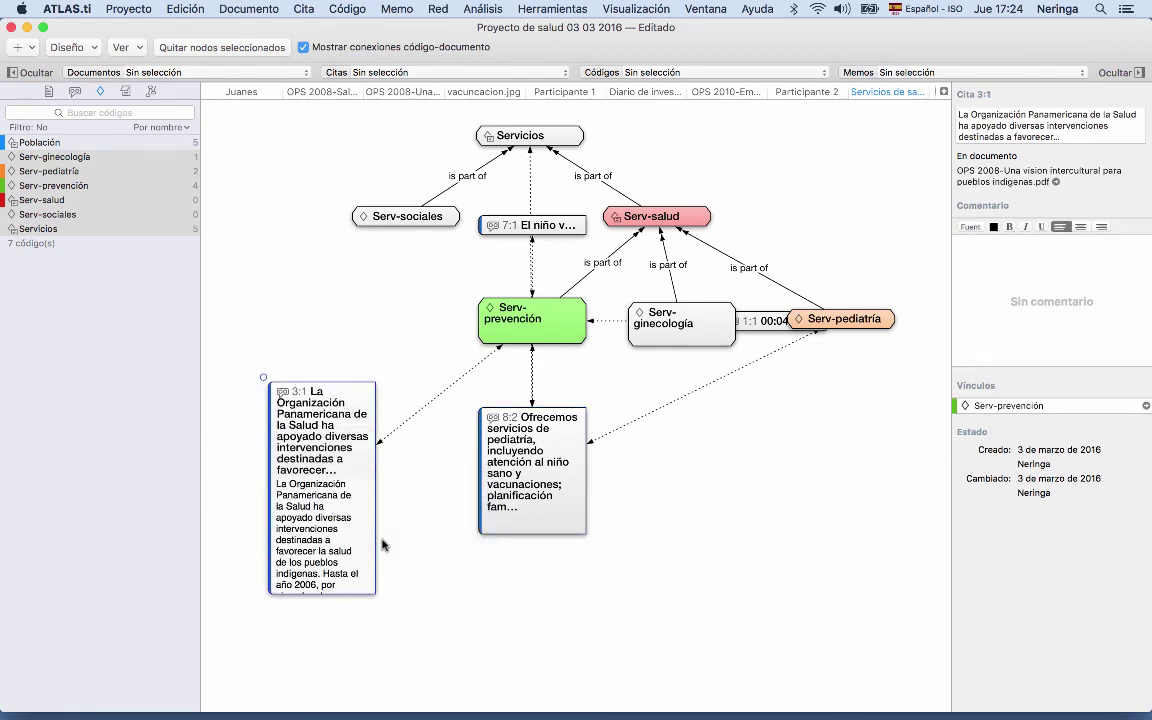
scroll(291, 525, "down", 5)
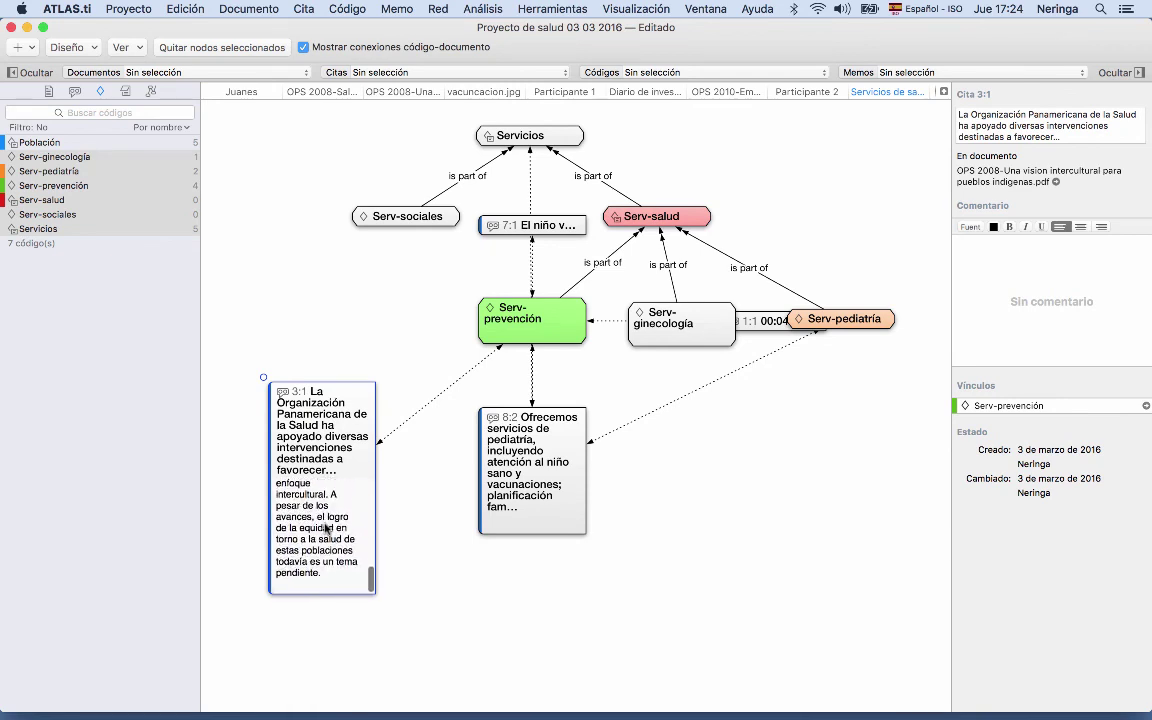
scroll(326, 530, "up", 8)
scroll(326, 530, "down", 3)
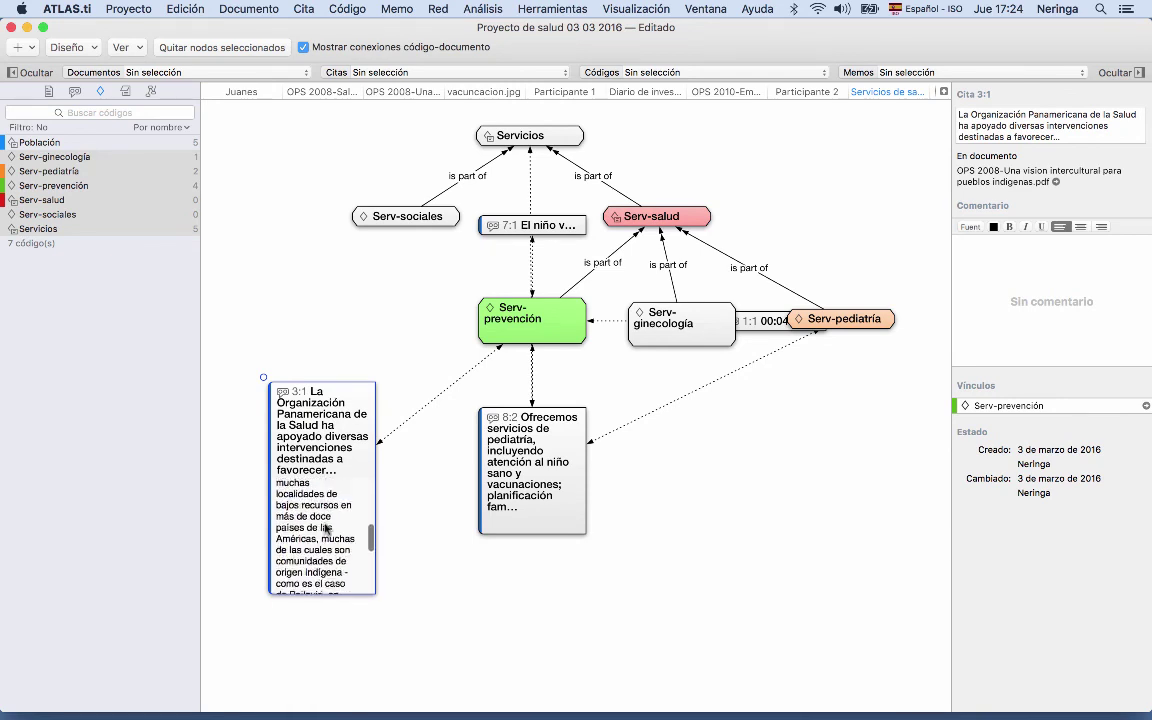
scroll(326, 530, "up", 5)
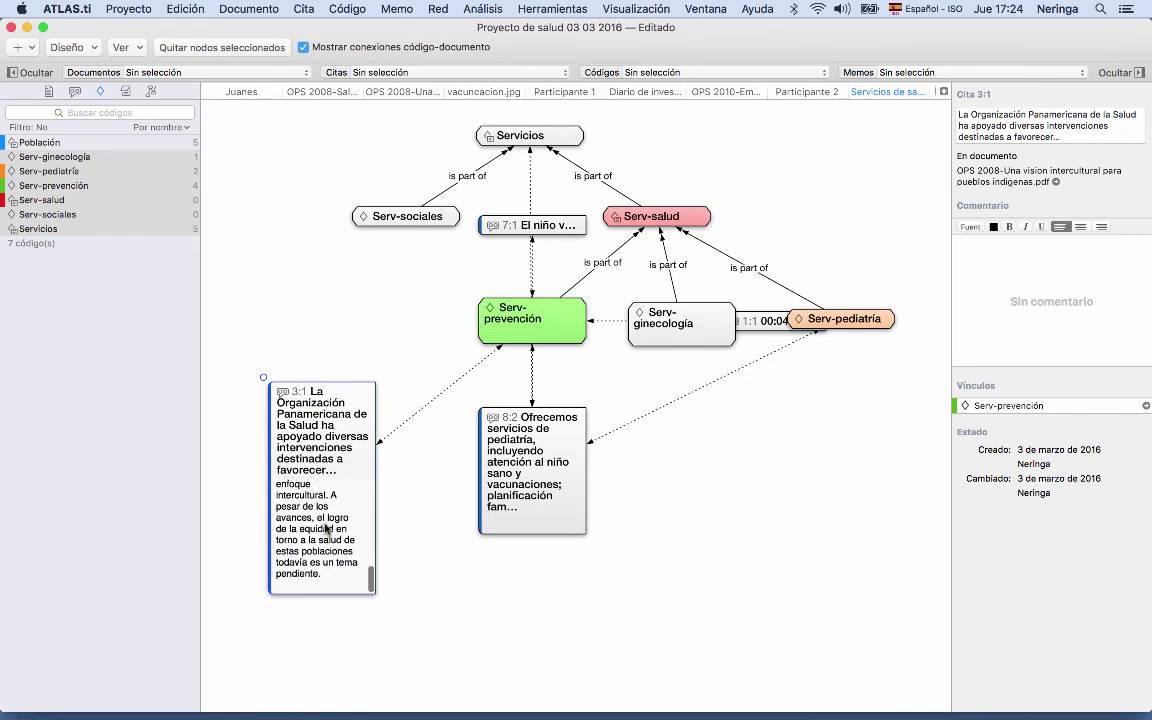
- Show the preview of quotation 8:2 in its node and read the quoted text to the end
left_click(521, 477)
right_click(520, 472)
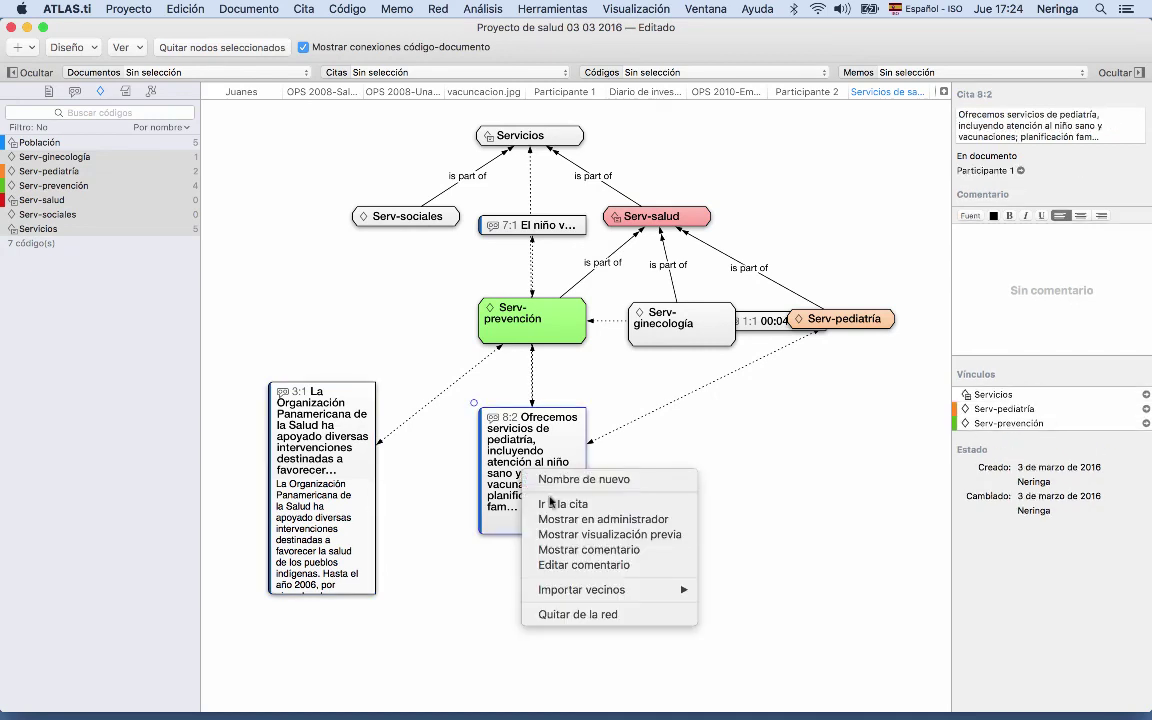
left_click(589, 535)
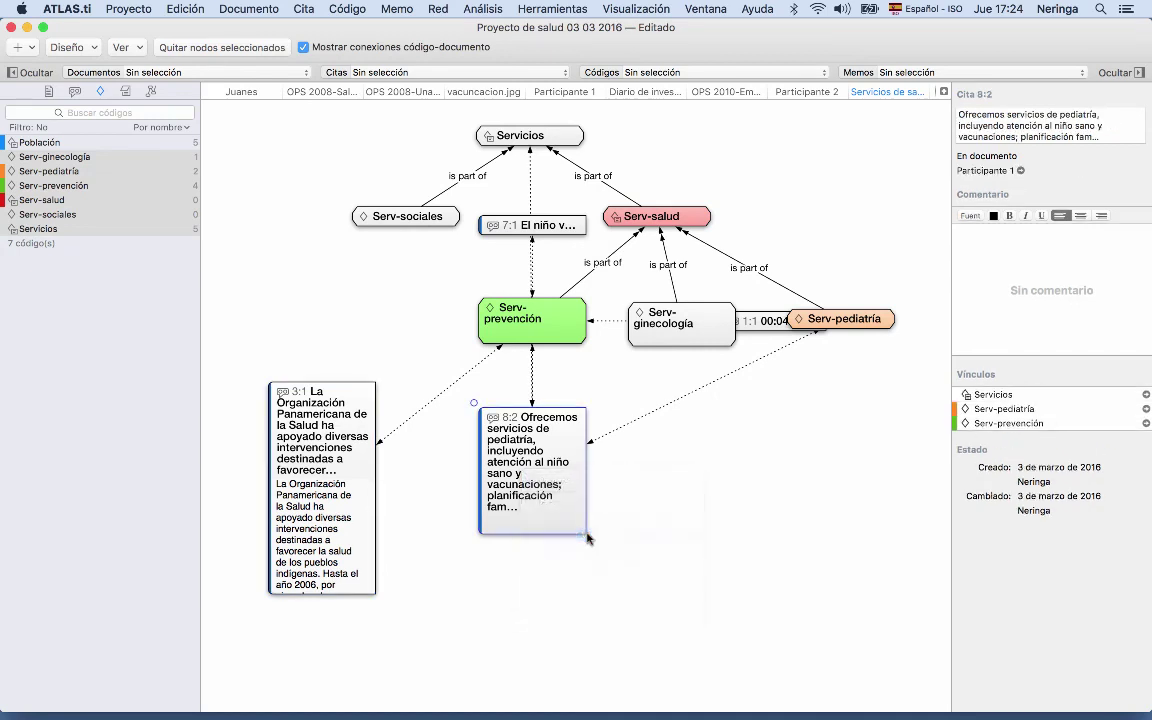
scroll(549, 527, "down", 3)
scroll(549, 527, "up", 1)
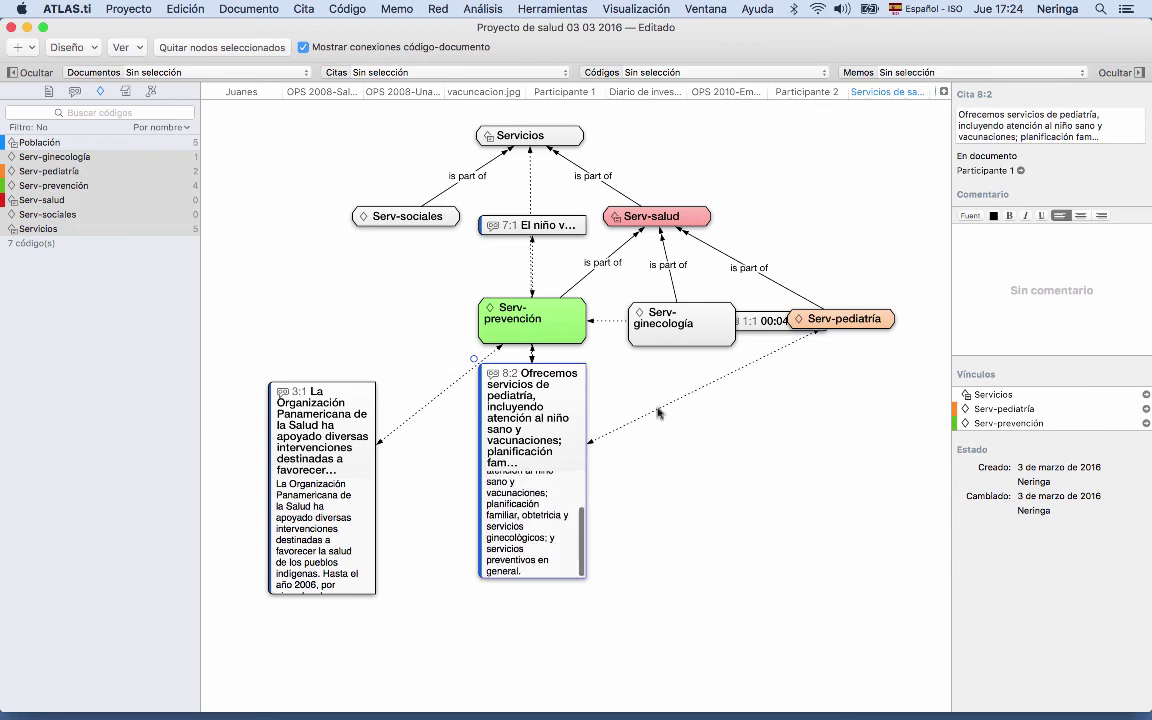
- Lower Serv-ginecología to free quotation 1:1, place 1:1 to the left of Serv-prevención and show its video preview
left_click_drag(709, 335, 716, 389)
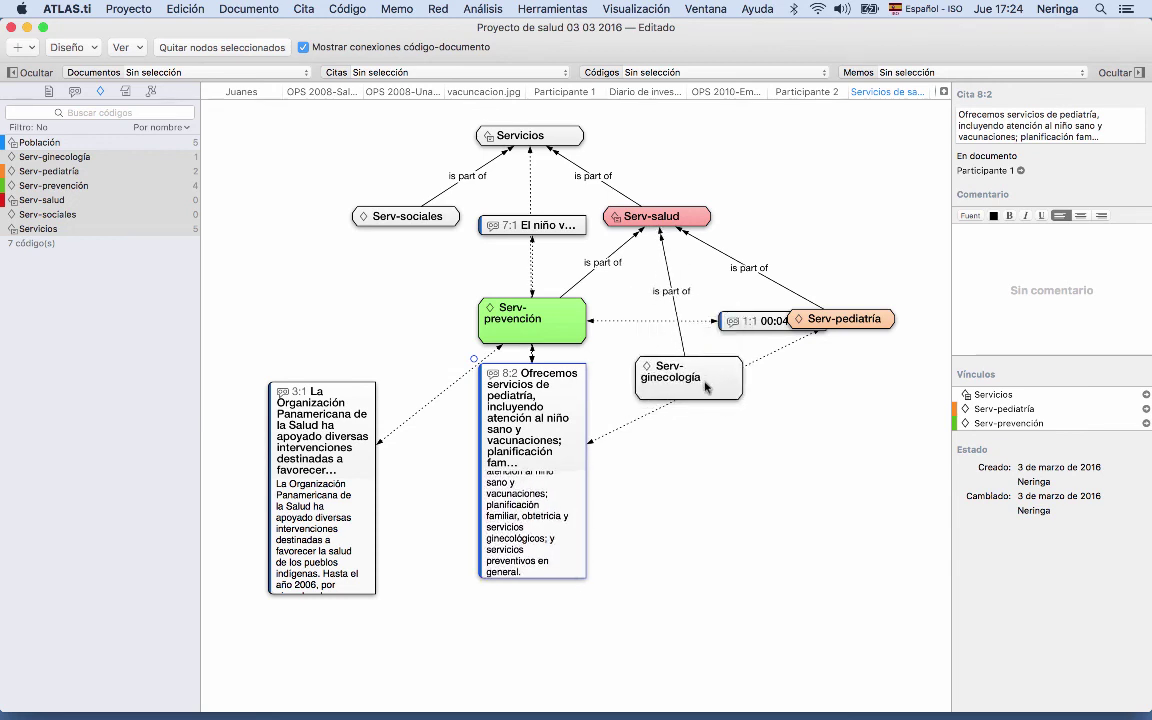
left_click_drag(757, 324, 286, 315)
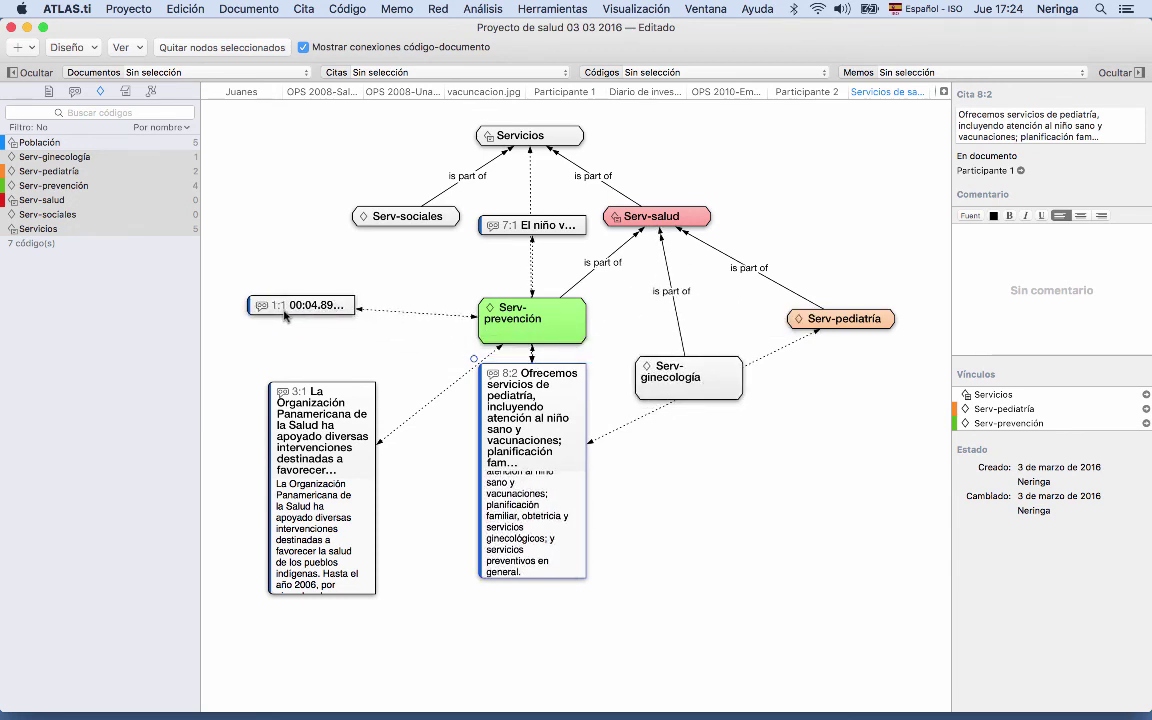
right_click(287, 313)
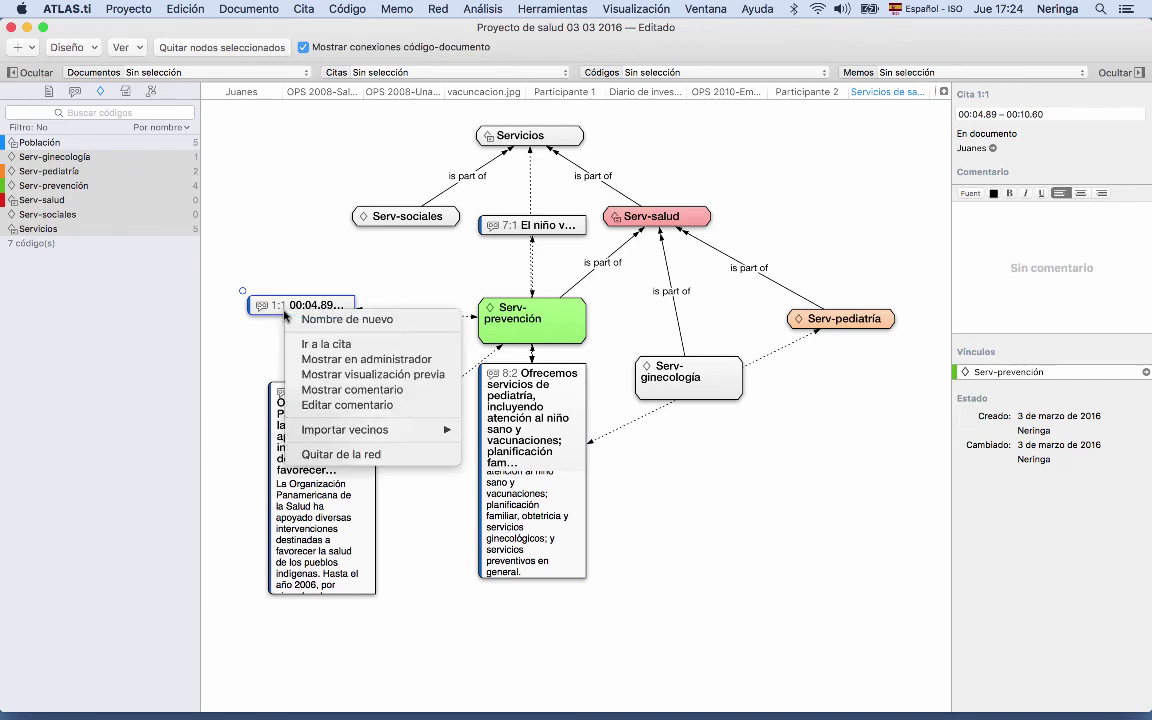
left_click(348, 377)
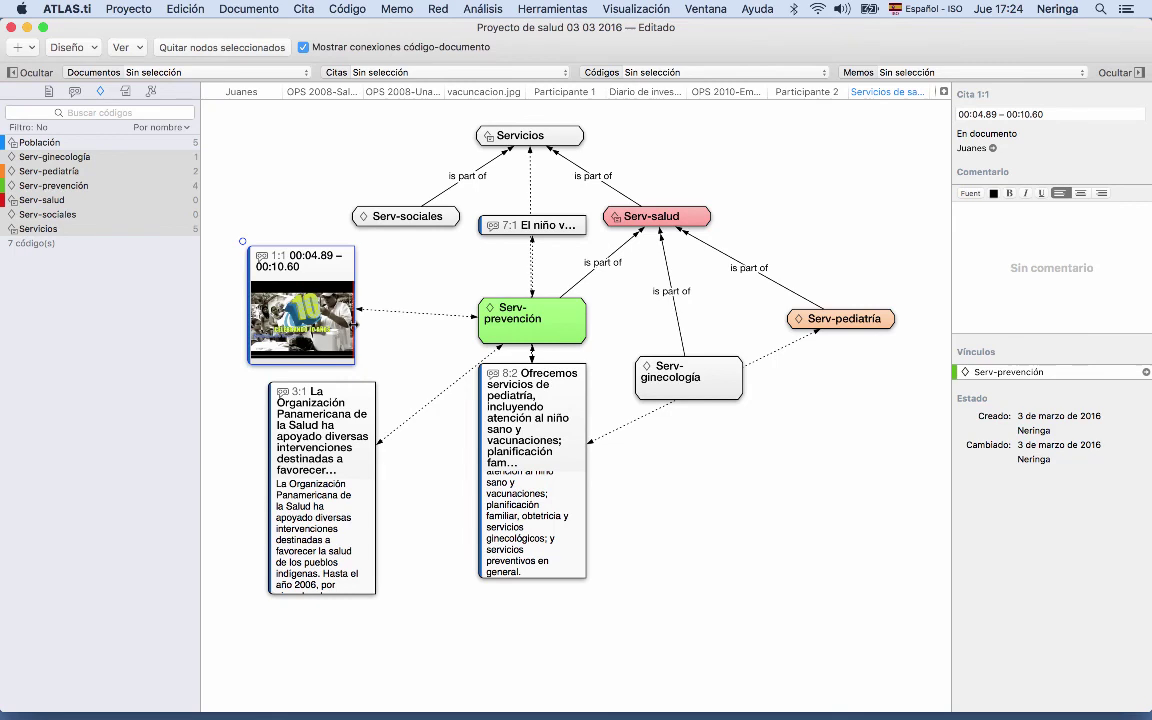
- Spread out the quotation nodes by lowering 3:1 and 8:2 and placing 7:1 below Serv-ginecología
left_click_drag(354, 475, 379, 515)
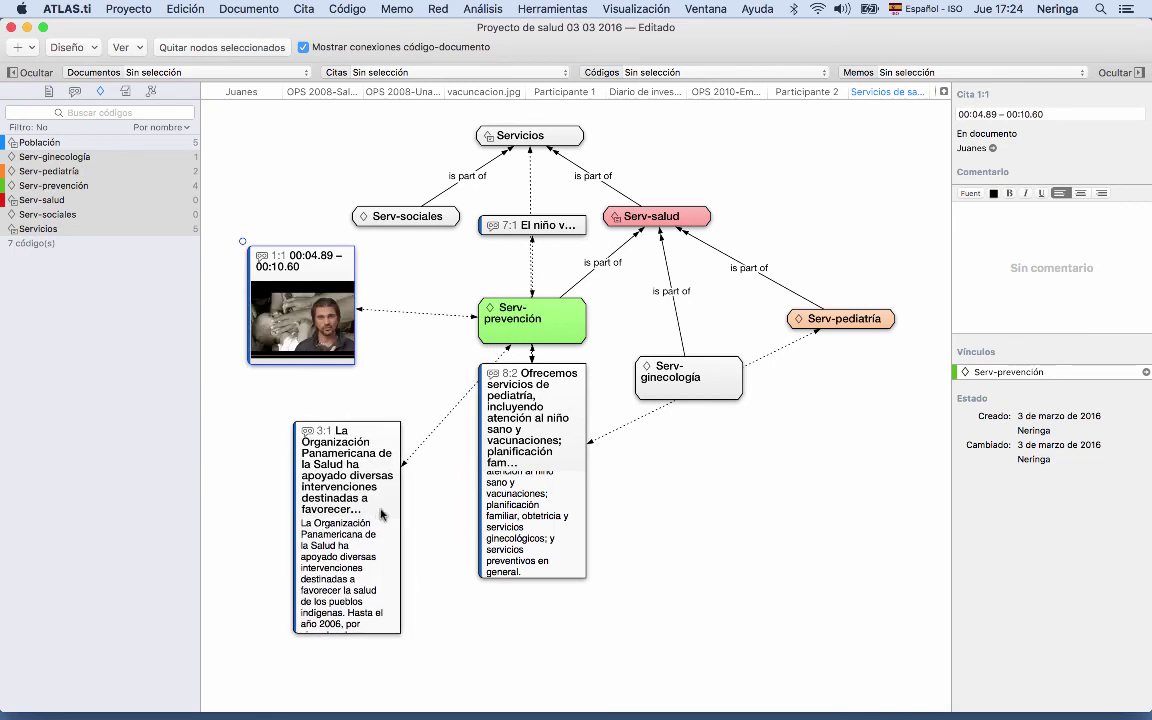
left_click_drag(527, 507, 529, 544)
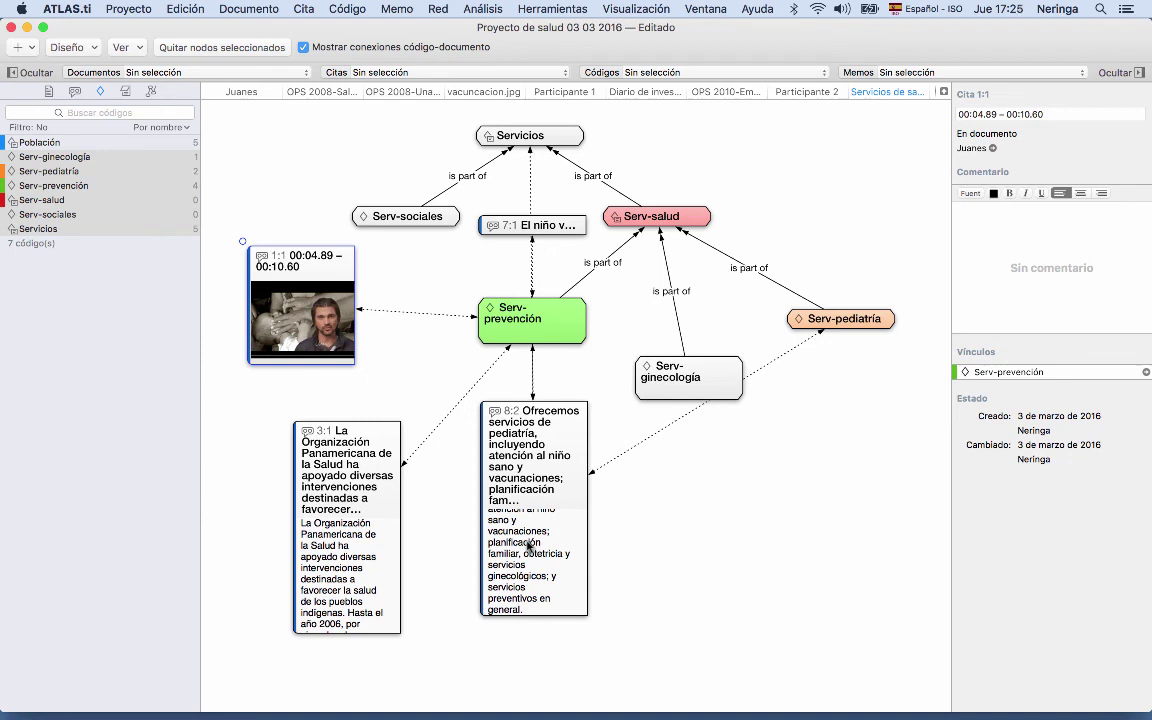
left_click_drag(525, 225, 729, 580)
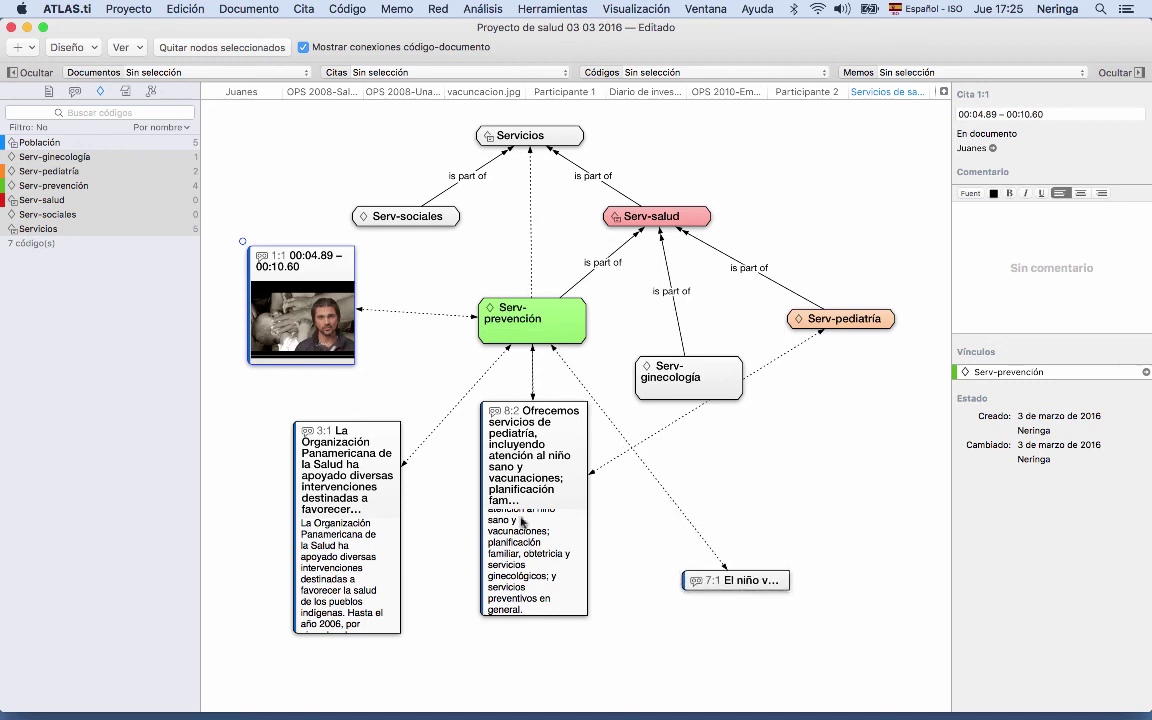
- Link quotation 3:1 to quotation 8:2 with the relation "criticizes"
left_click(317, 485)
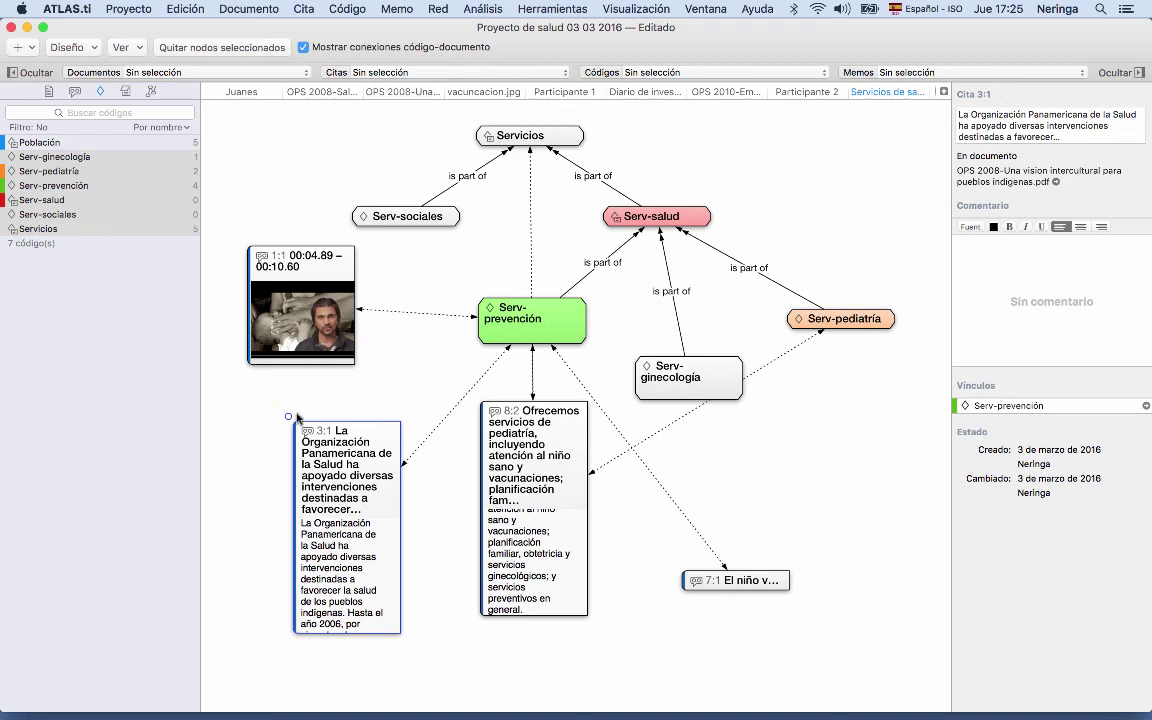
left_click_drag(288, 416, 540, 470)
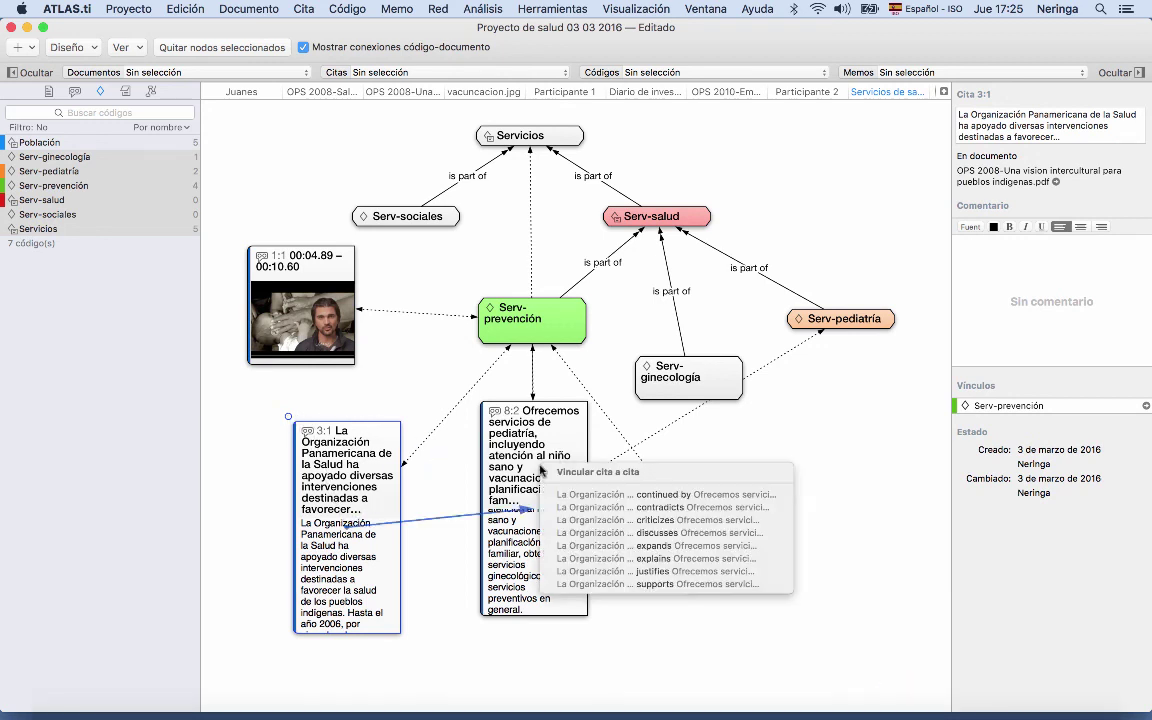
left_click(610, 521)
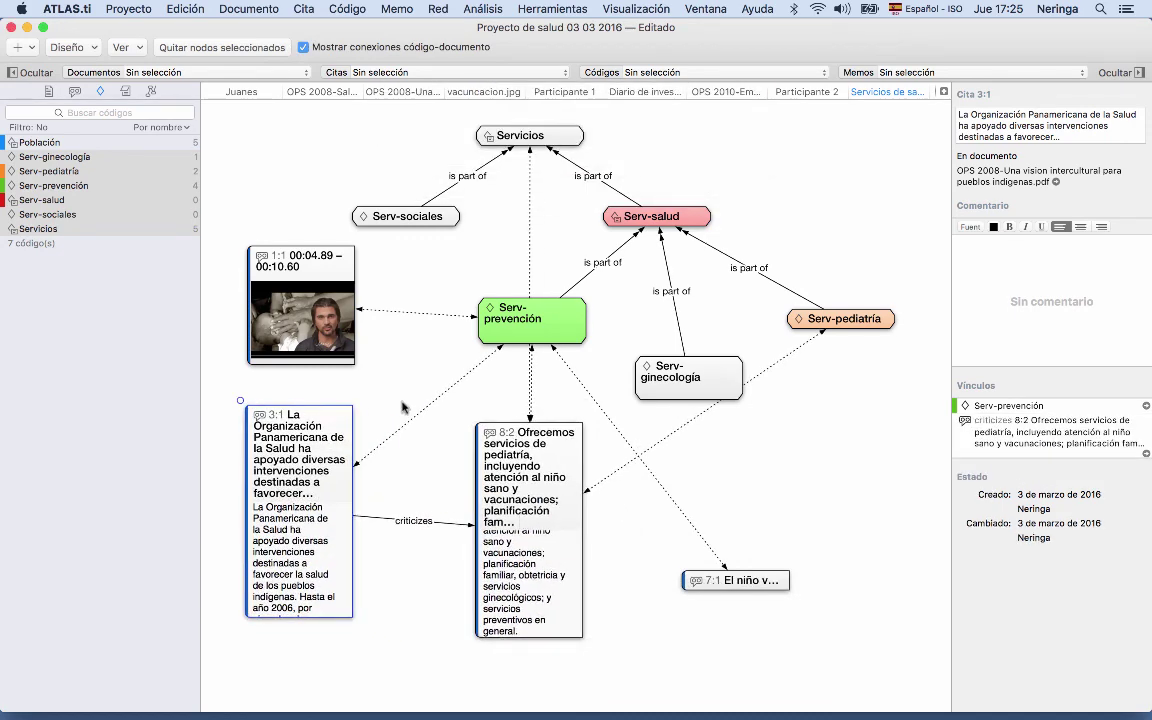
- Set the color of the Servicios code to Yellow and deselect its node
left_click(519, 132)
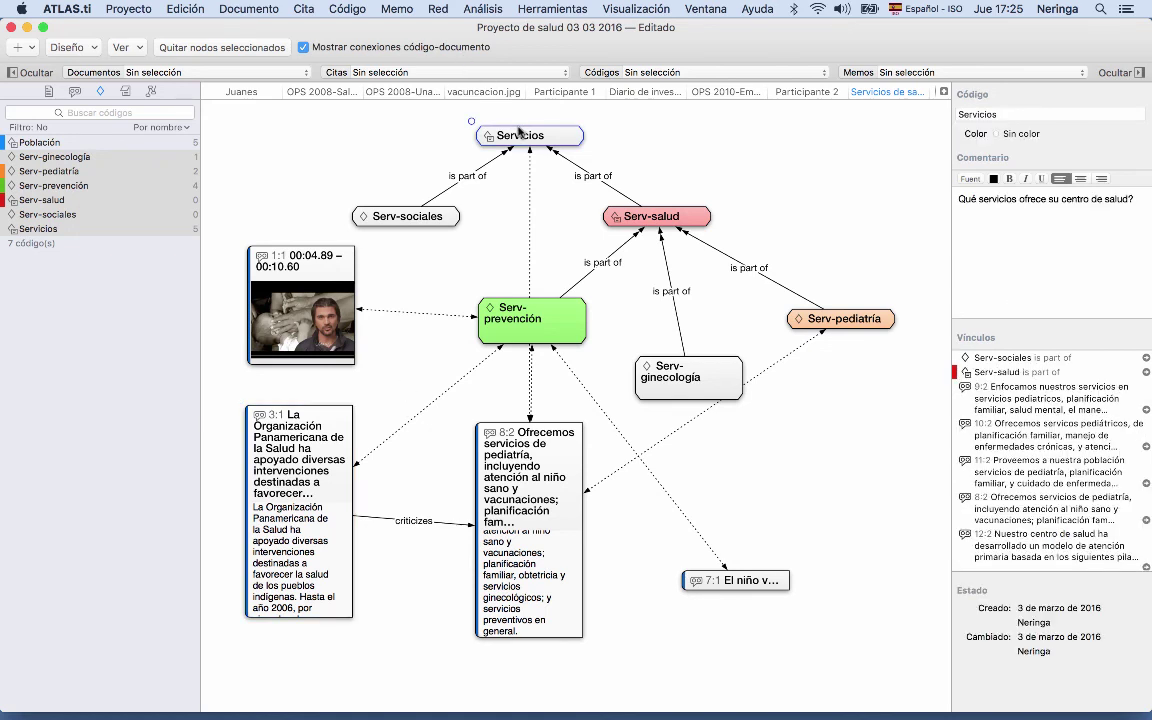
left_click(998, 134)
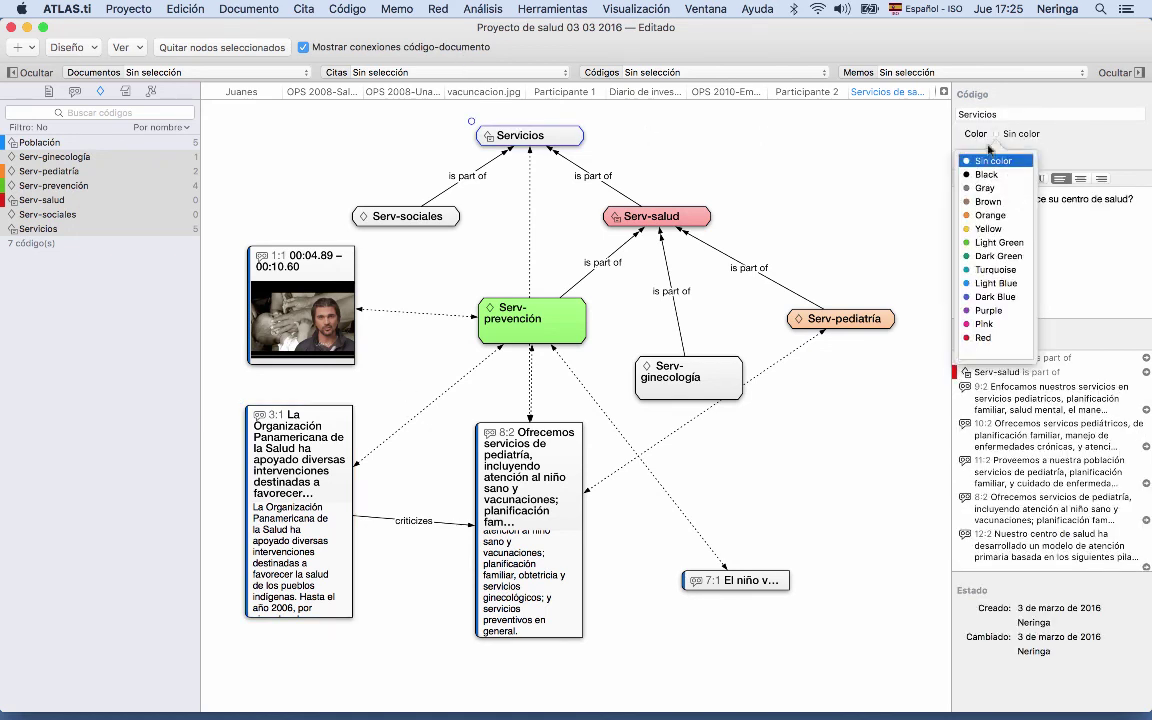
left_click(978, 232)
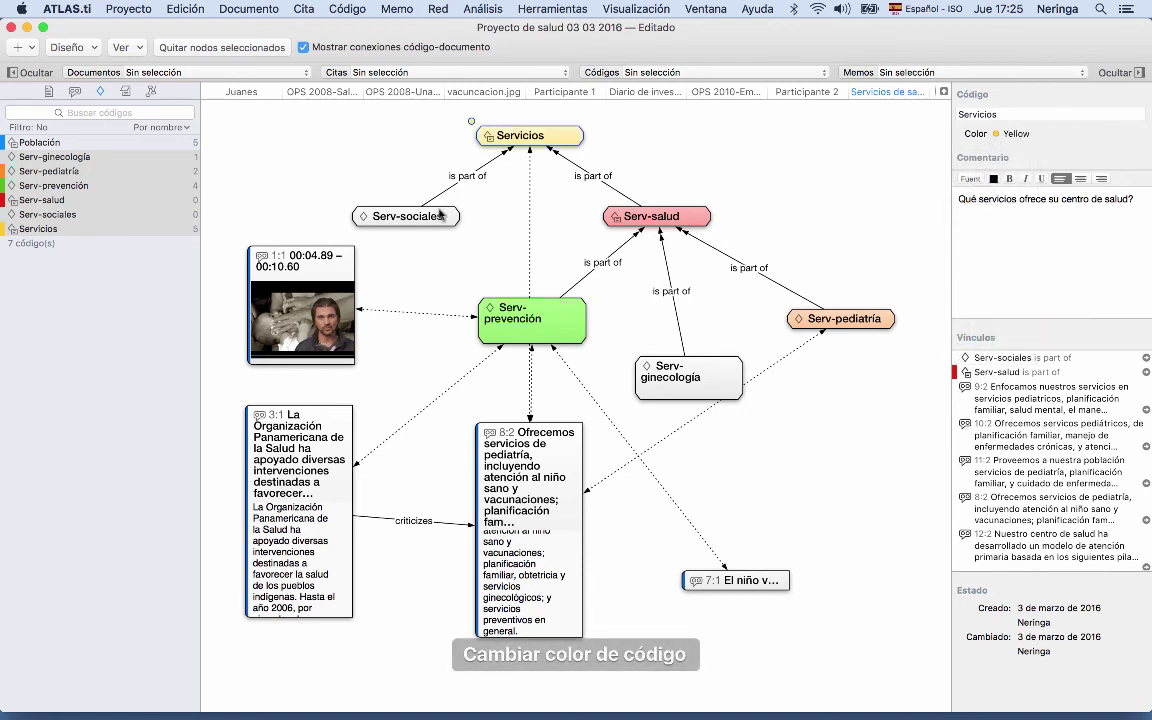
left_click(309, 185)
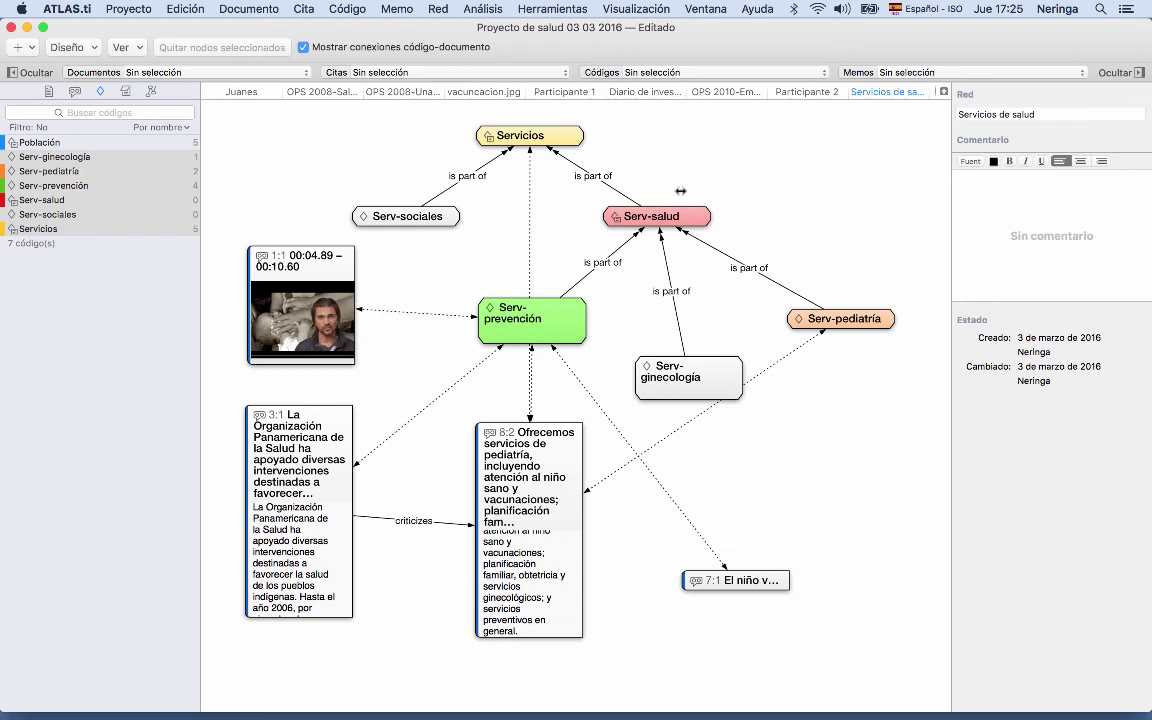
- Select and copy all nodes of the network, then switch to the PowerPoint presentation and dismiss its save prompt
left_click(185, 11)
left_click(253, 153)
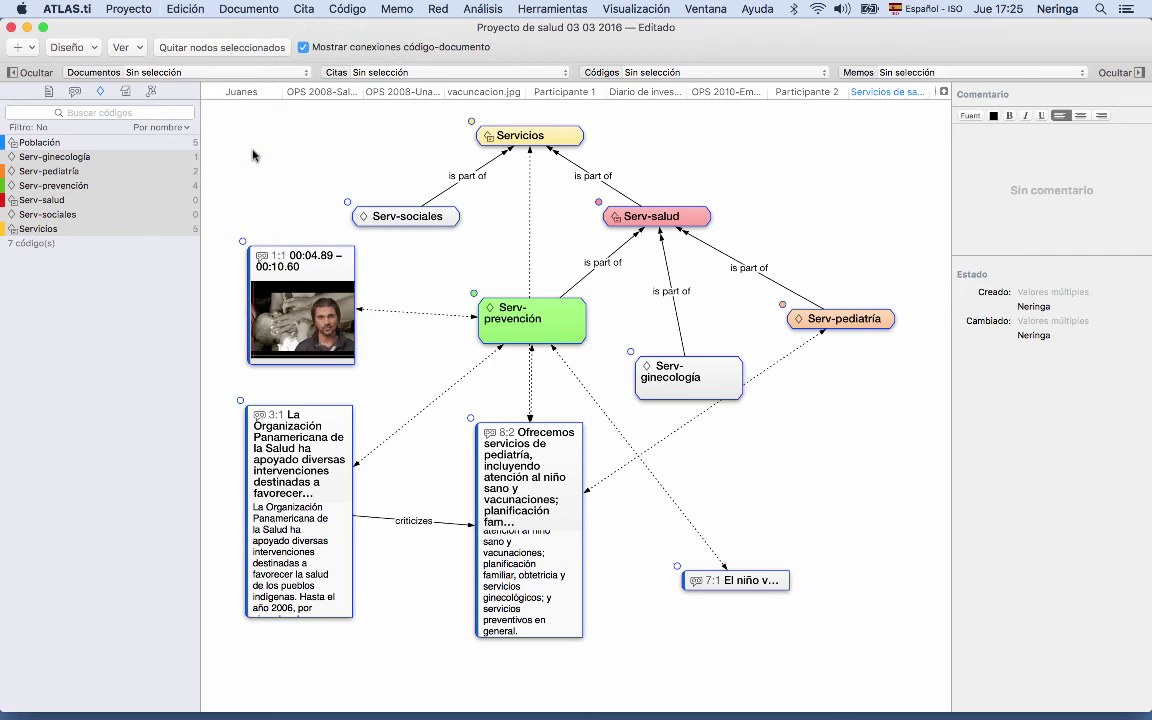
mouse_move(460, 700)
left_click(537, 690)
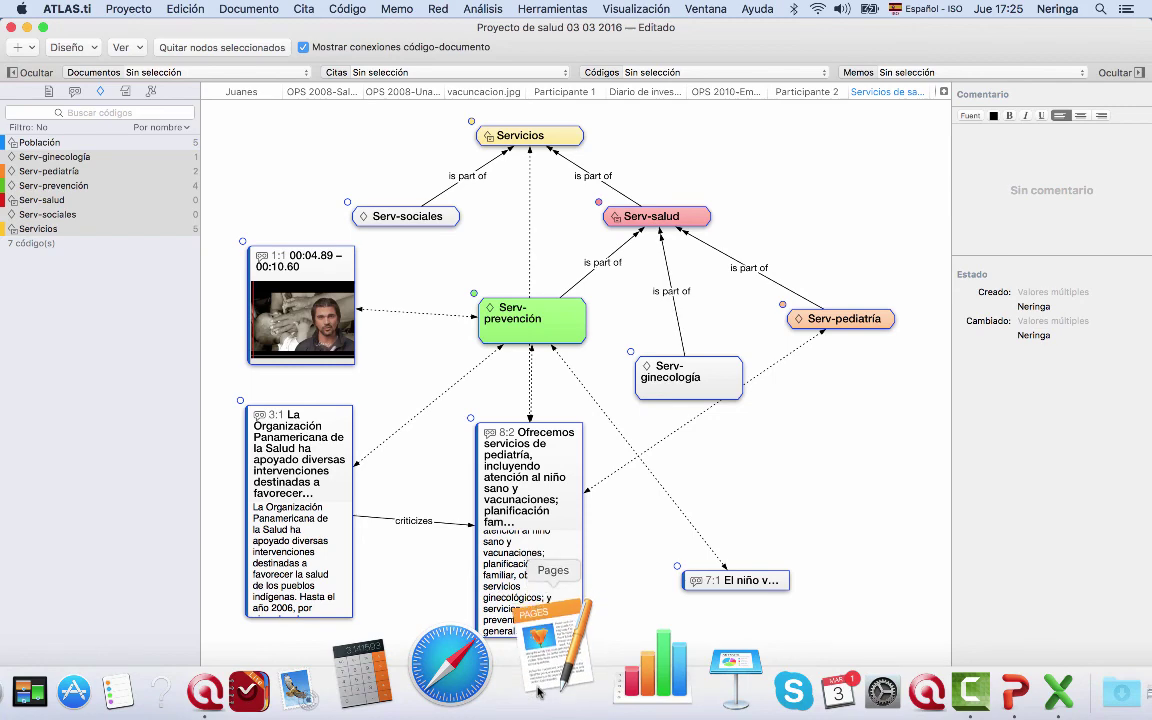
left_click(890, 698)
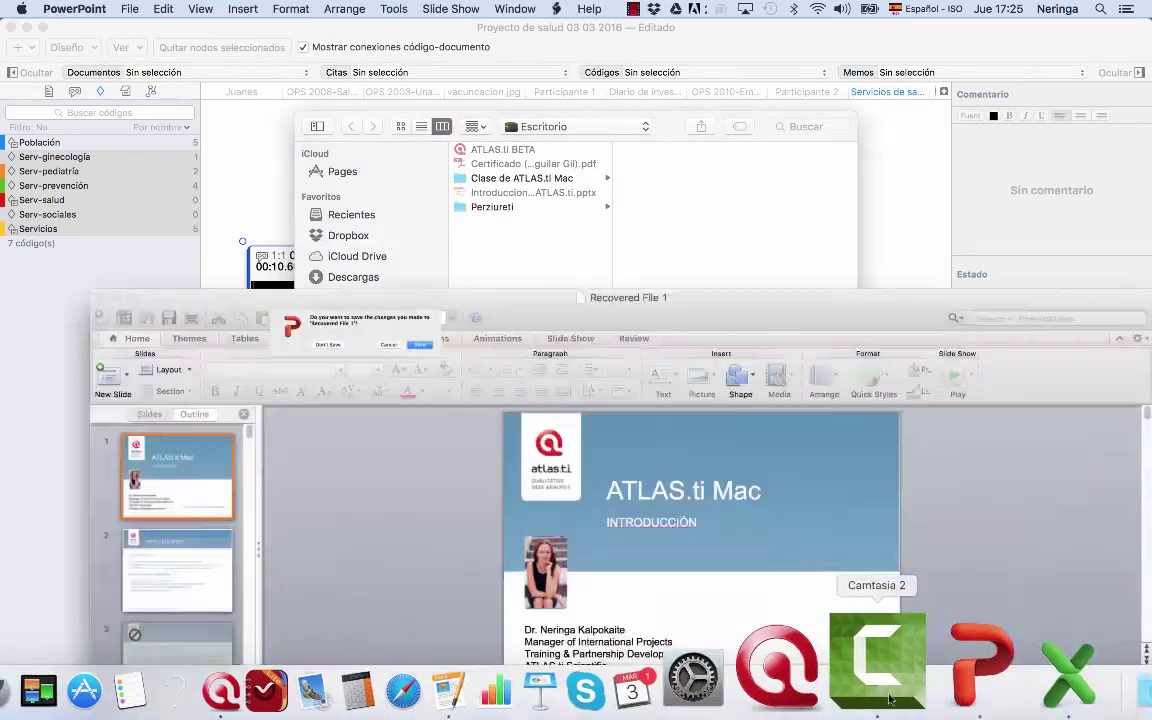
left_click(669, 391)
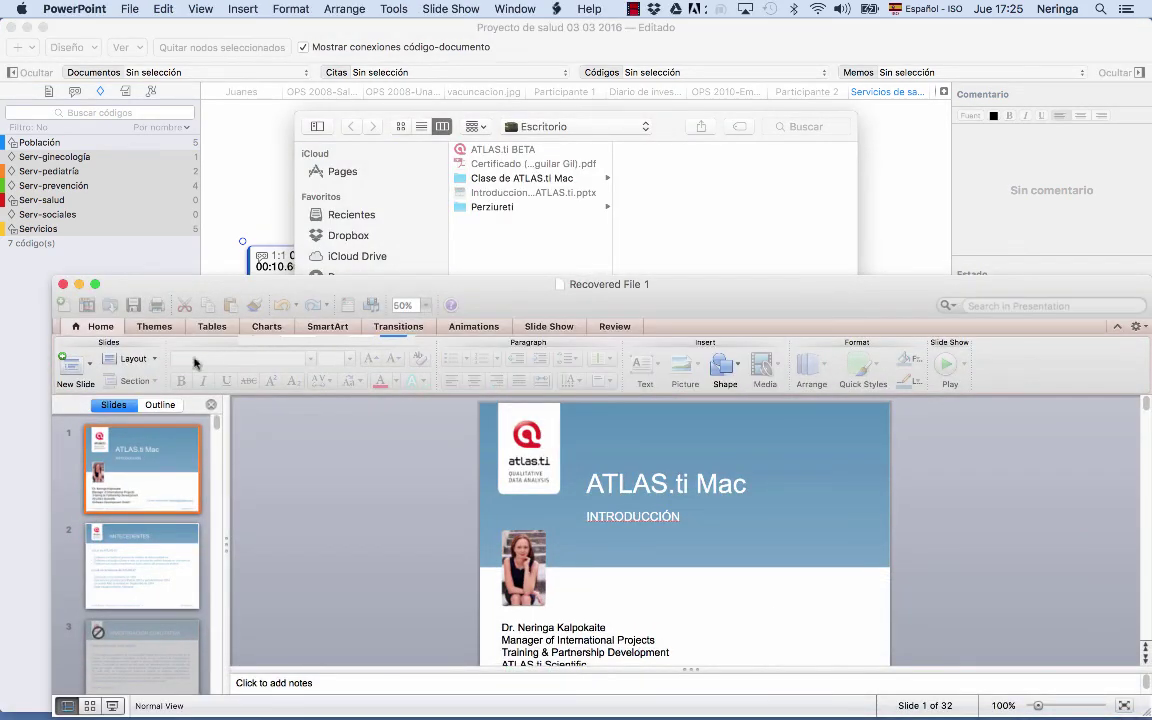
- Add a new slide after the title slide, paste the network into it as a picture and shrink it to start below the title banner
left_click(72, 365)
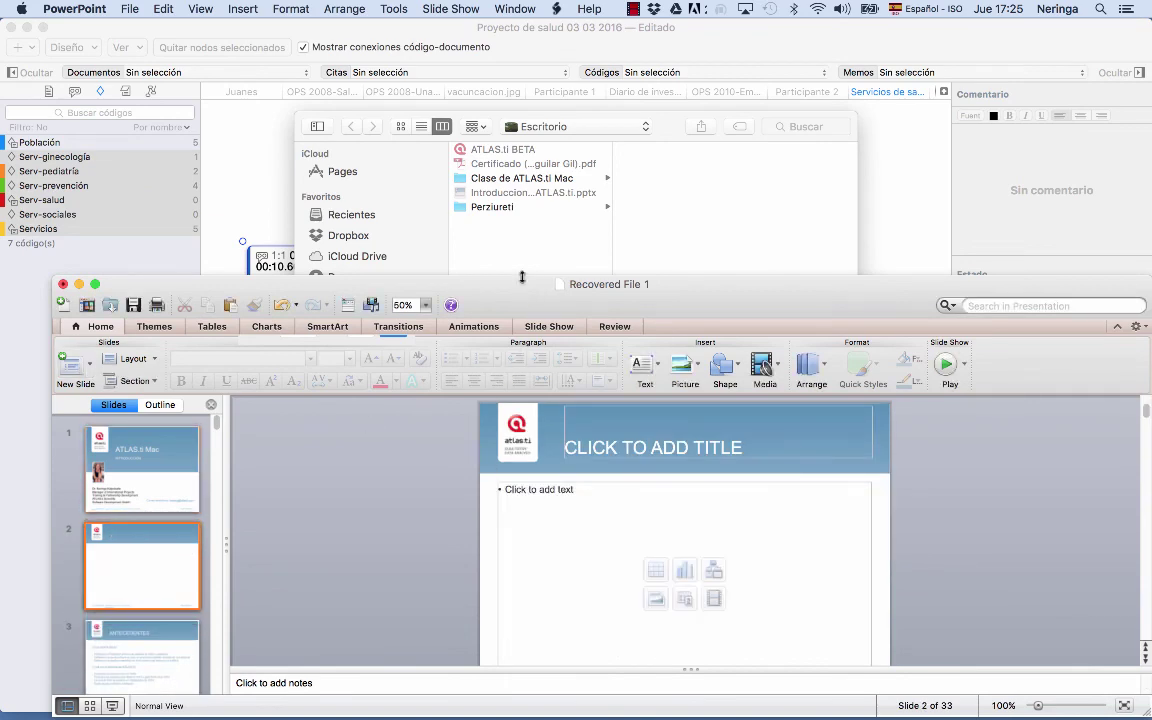
left_click_drag(468, 280, 434, 67)
left_click(468, 273)
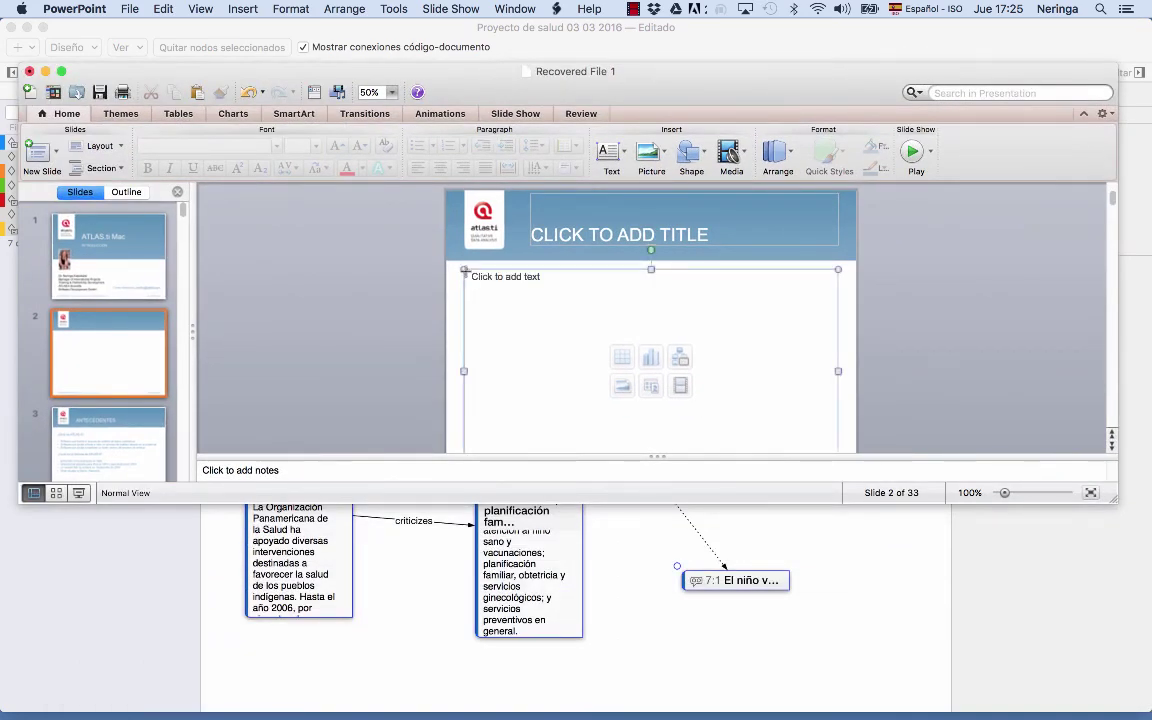
key("cmd+v")
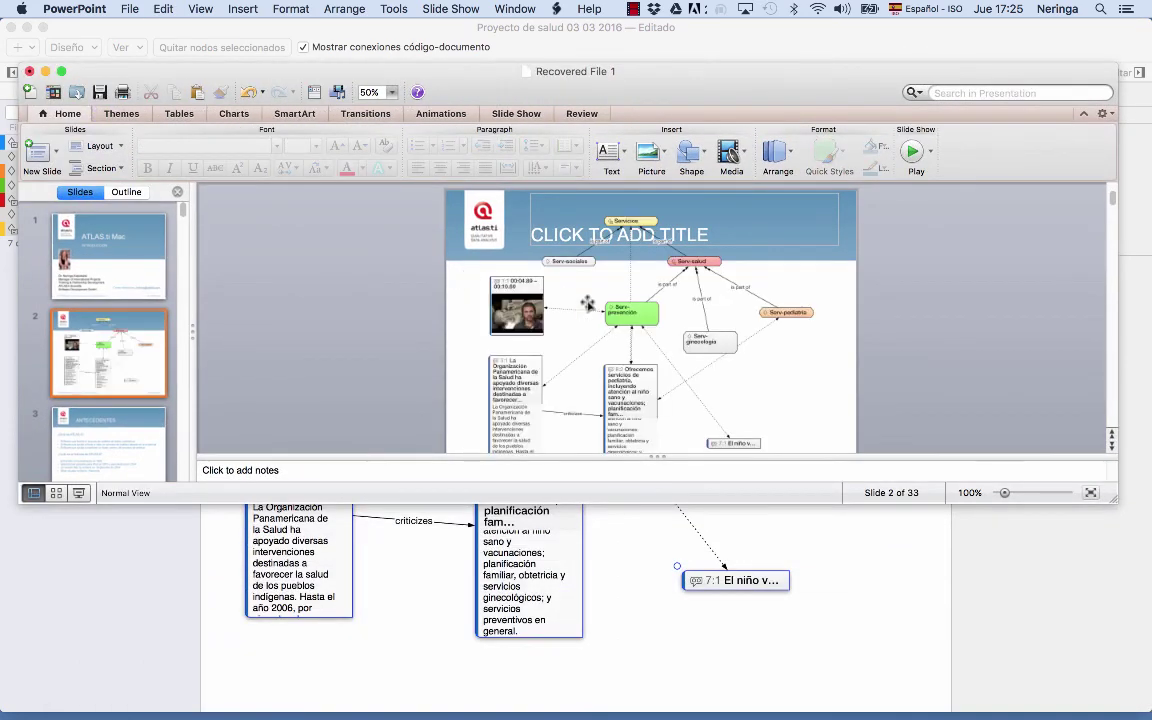
left_click_drag(484, 211, 557, 269)
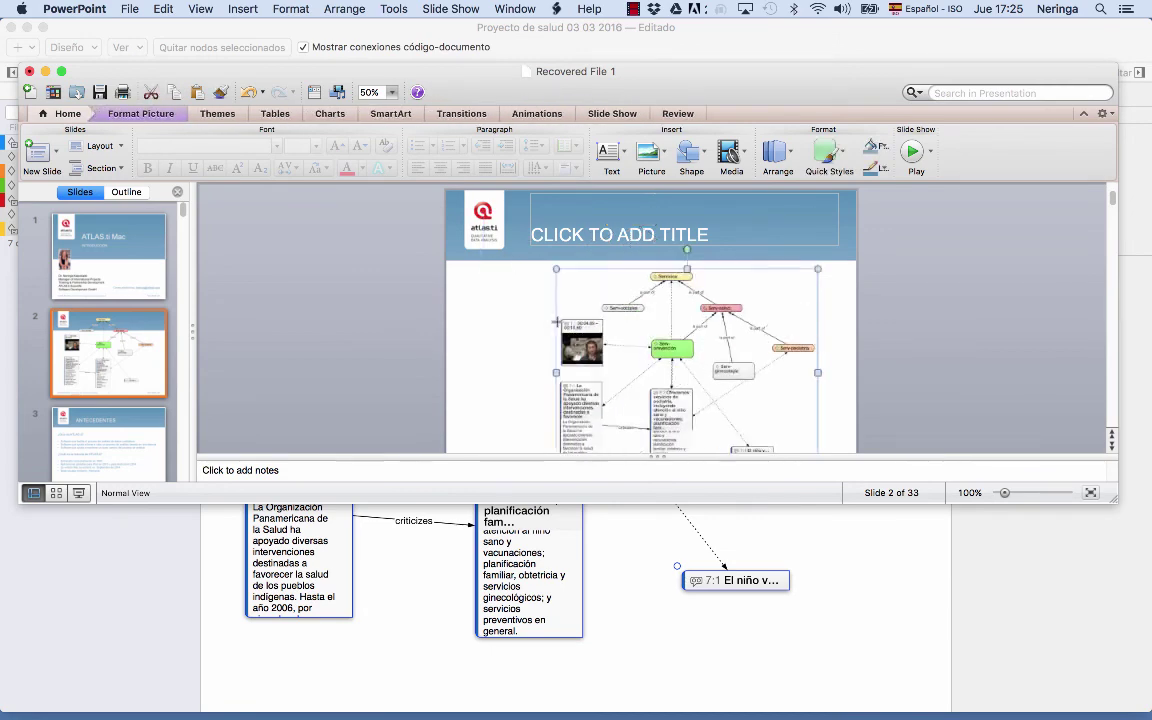
- Center the pasted network picture horizontally on slide 2 below the title banner
left_click_drag(613, 322, 553, 322)
left_click(529, 200)
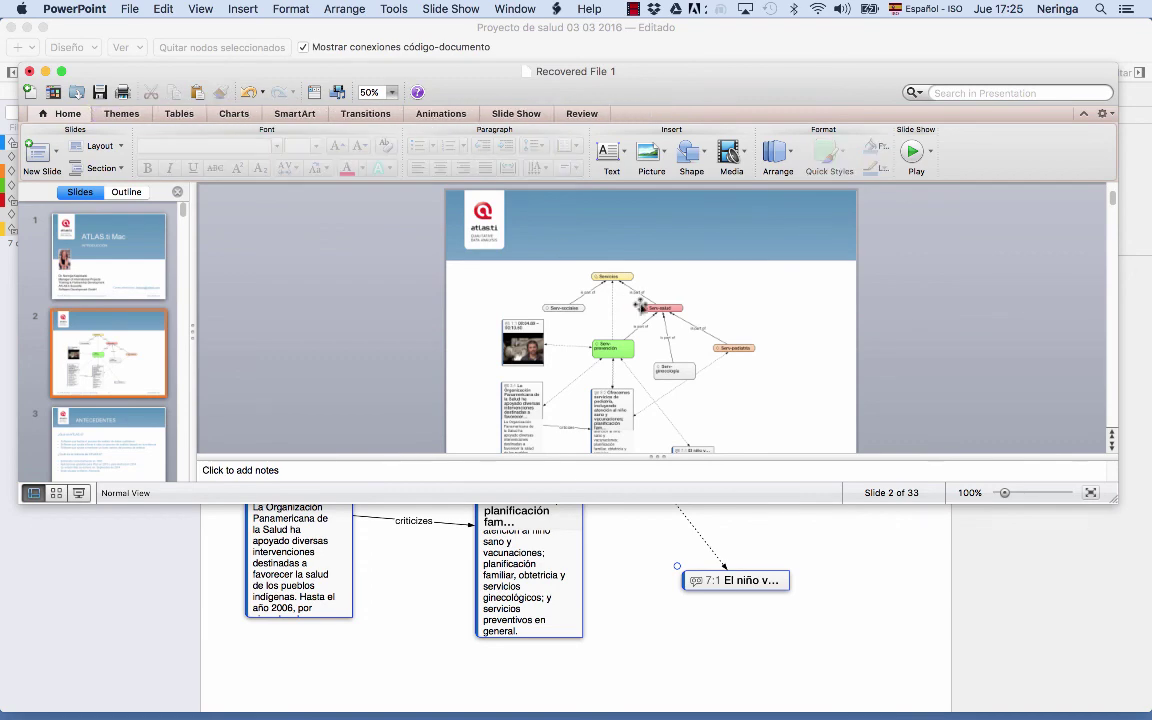
left_click(576, 280)
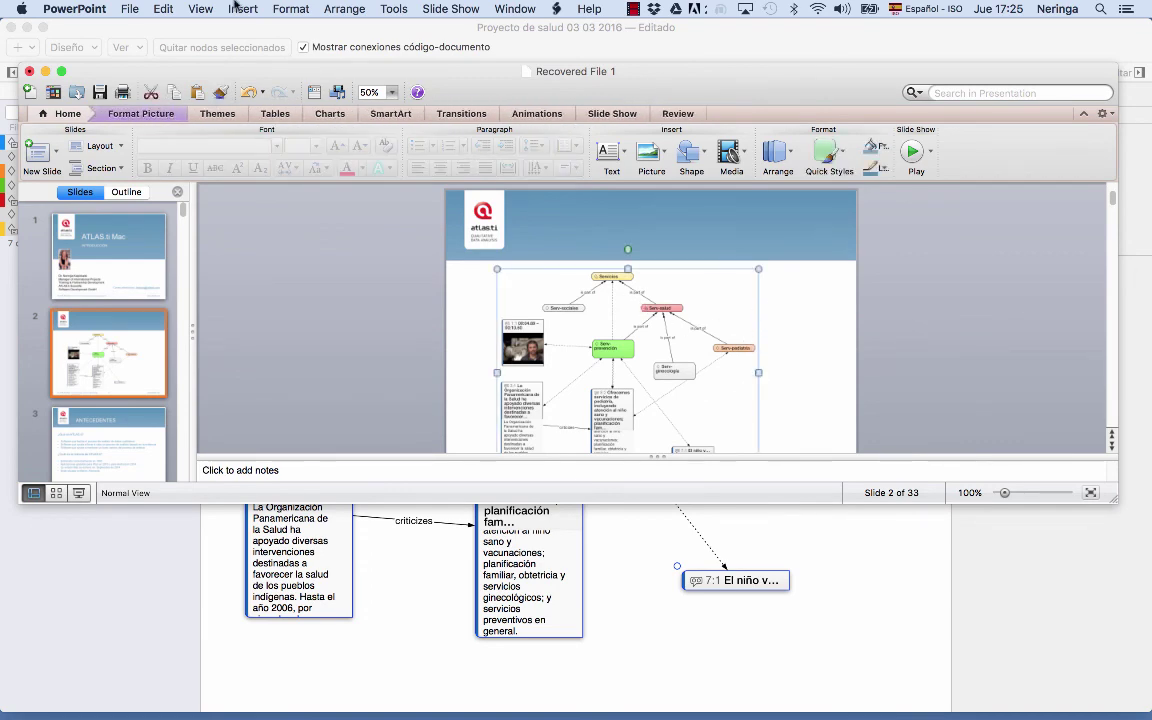
- Switch back to the ATLAS.ti project, dismissing the Pages file chooser, and open document 3, OPS 2008-Una vision intercultural
left_click(45, 72)
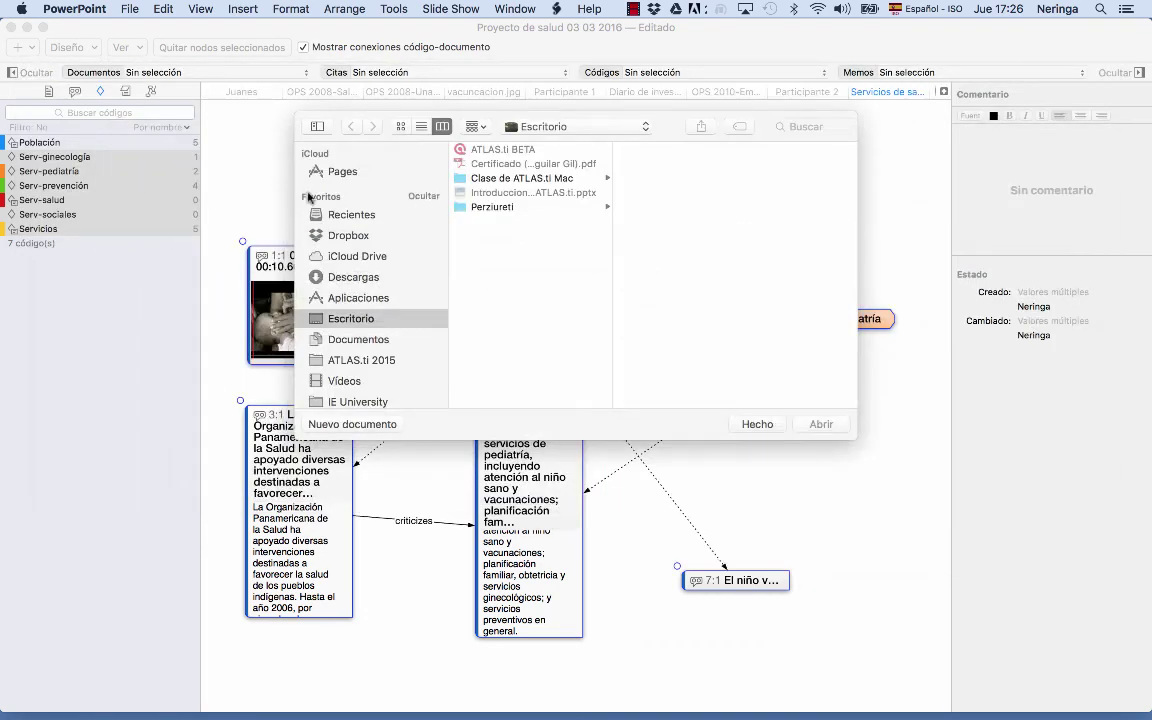
left_click(755, 425)
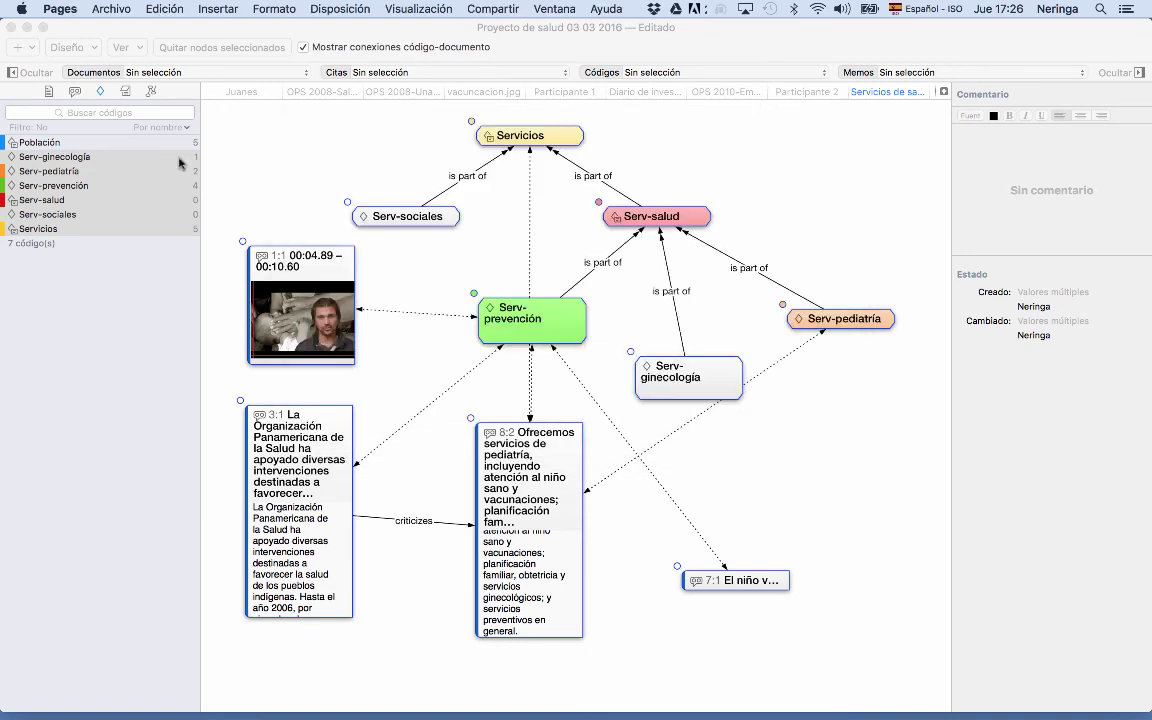
left_click(124, 91)
left_click(98, 94)
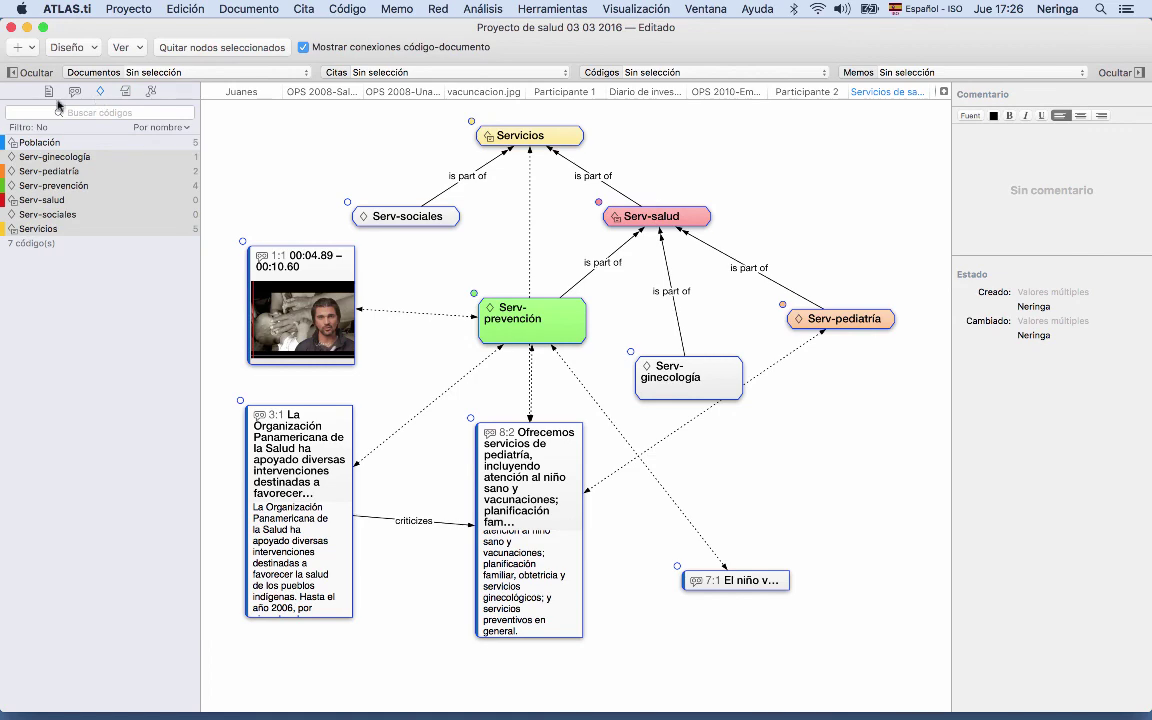
left_click(47, 92)
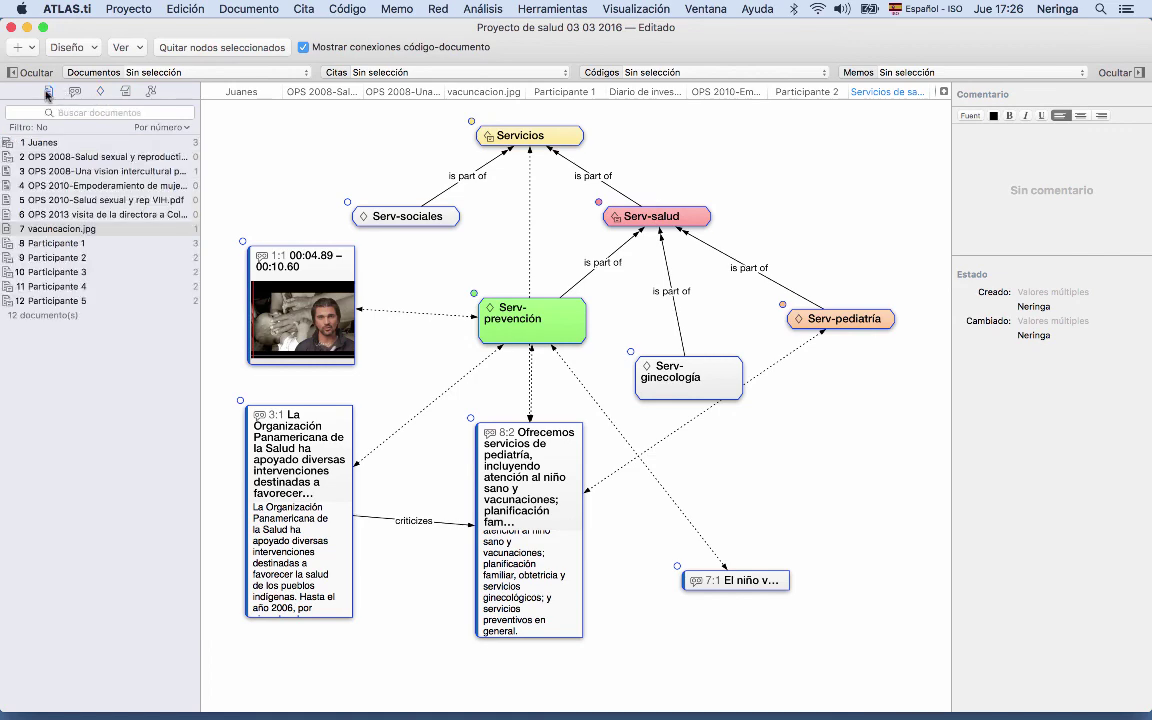
double_click(78, 171)
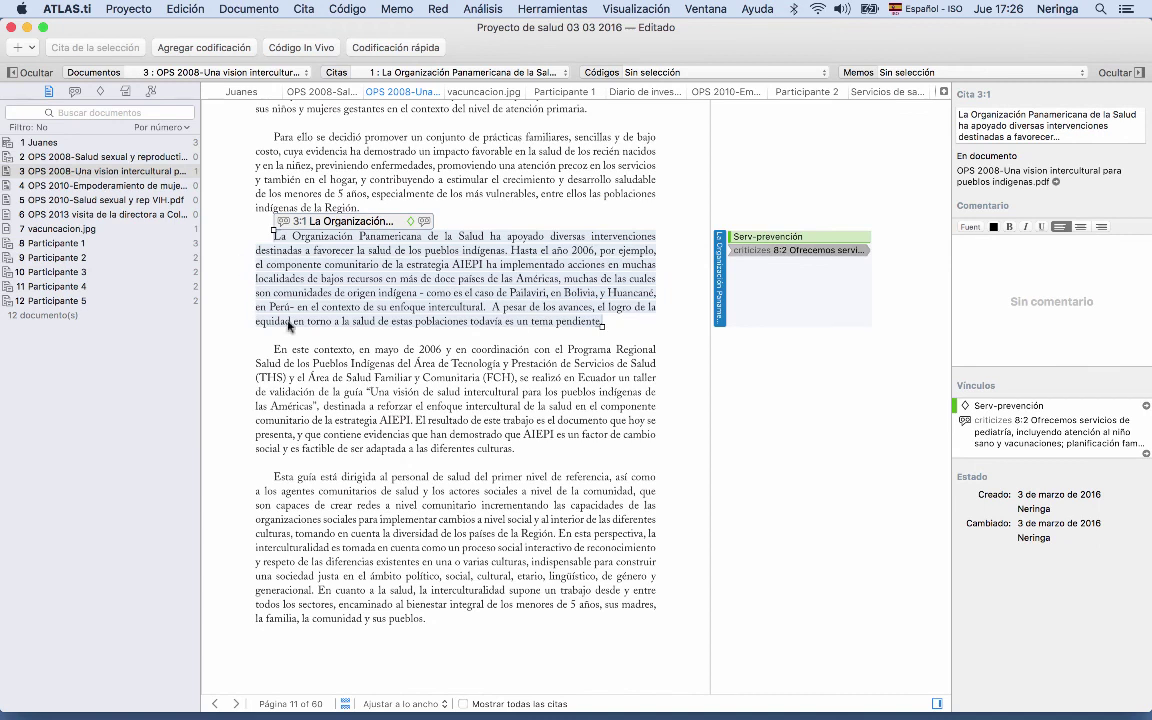
- Start the word cruncher (Examinador de palabras) and include the five OPS documents and Participante 1 in the count
left_click(484, 9)
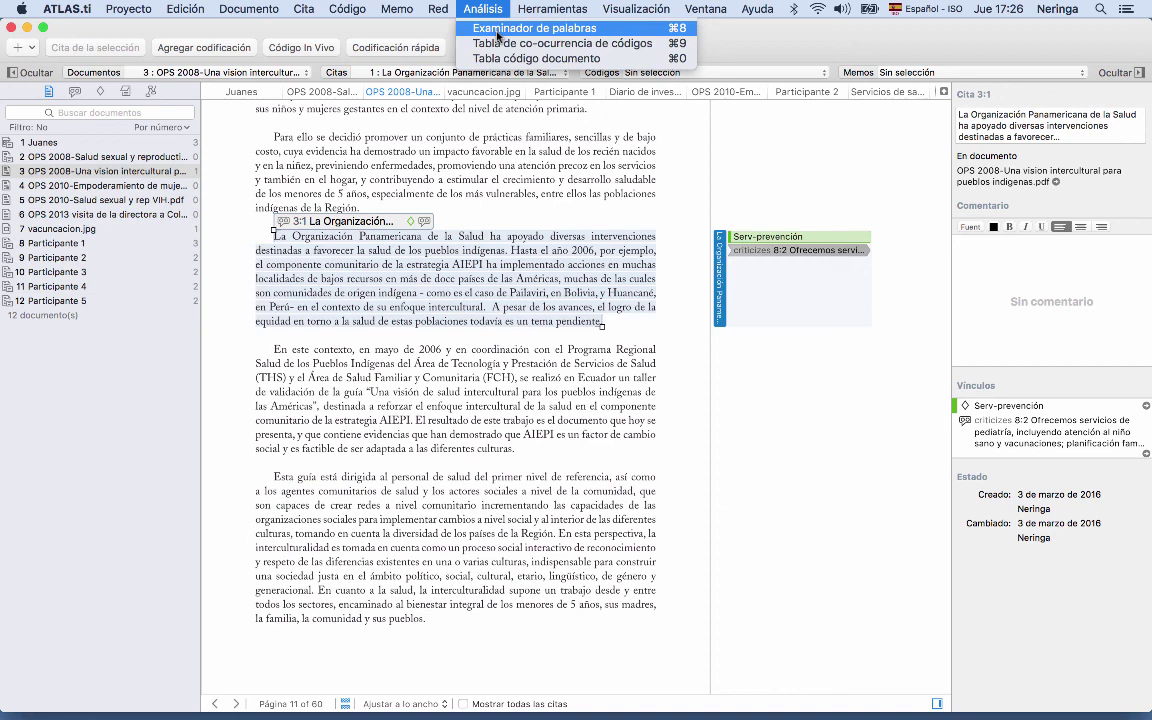
left_click(497, 36)
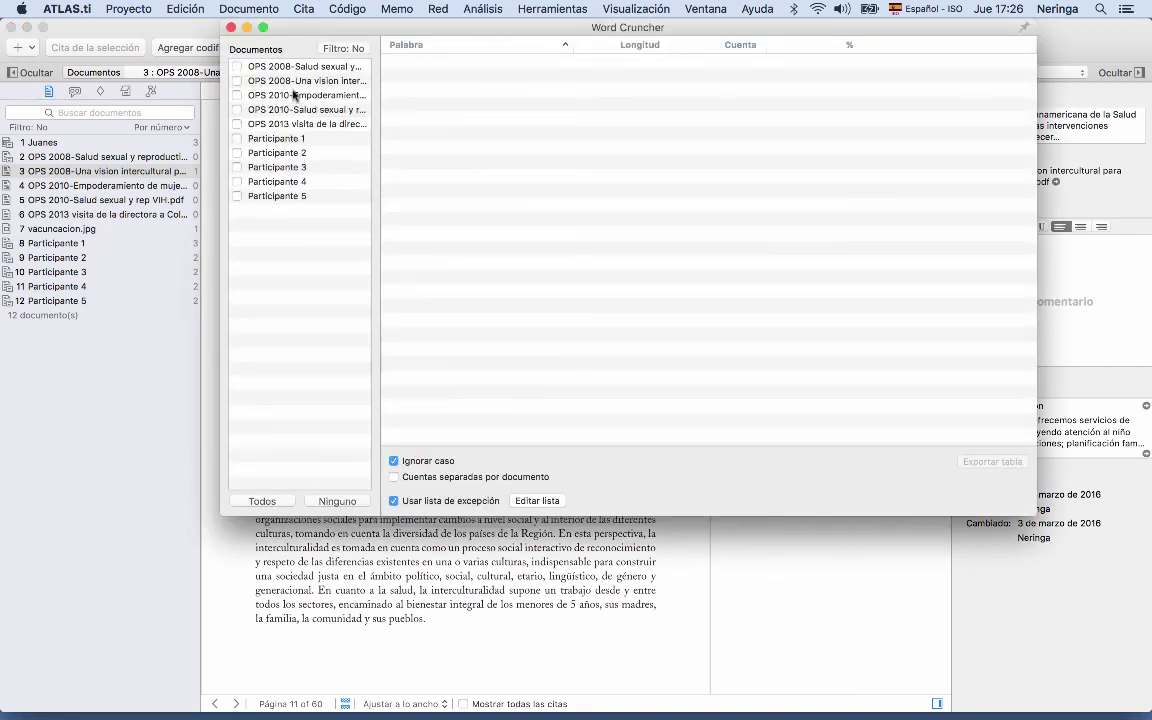
left_click(238, 67)
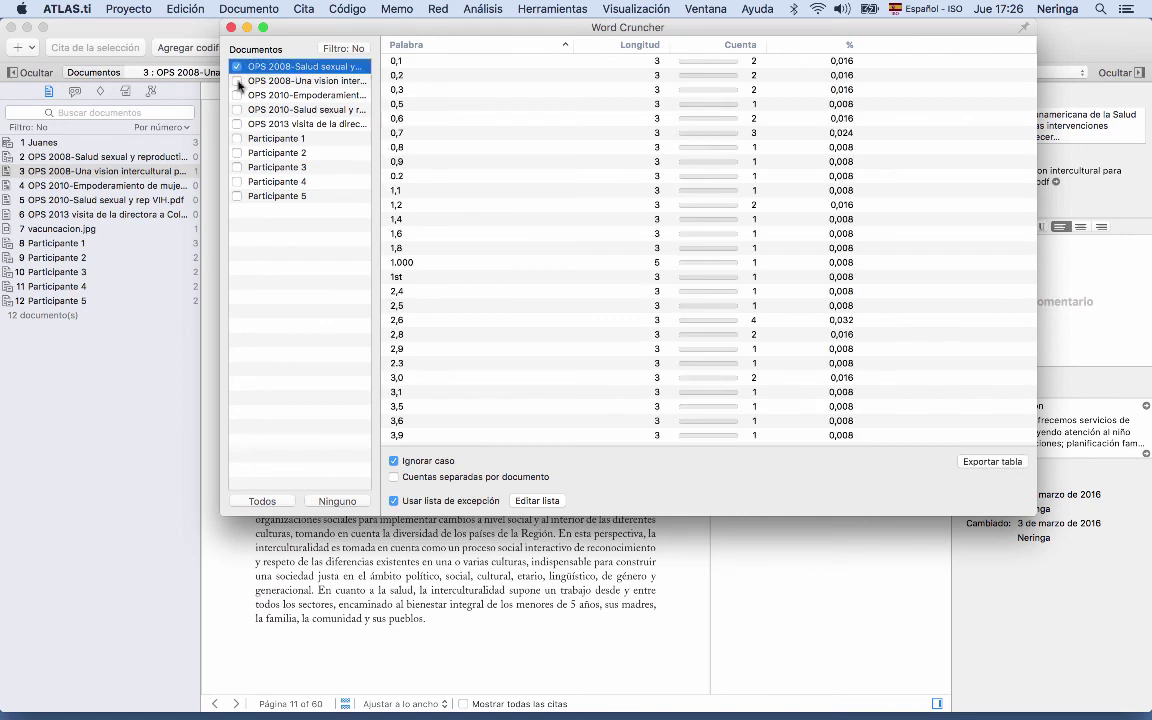
left_click(237, 81)
left_click(237, 95)
left_click(237, 110)
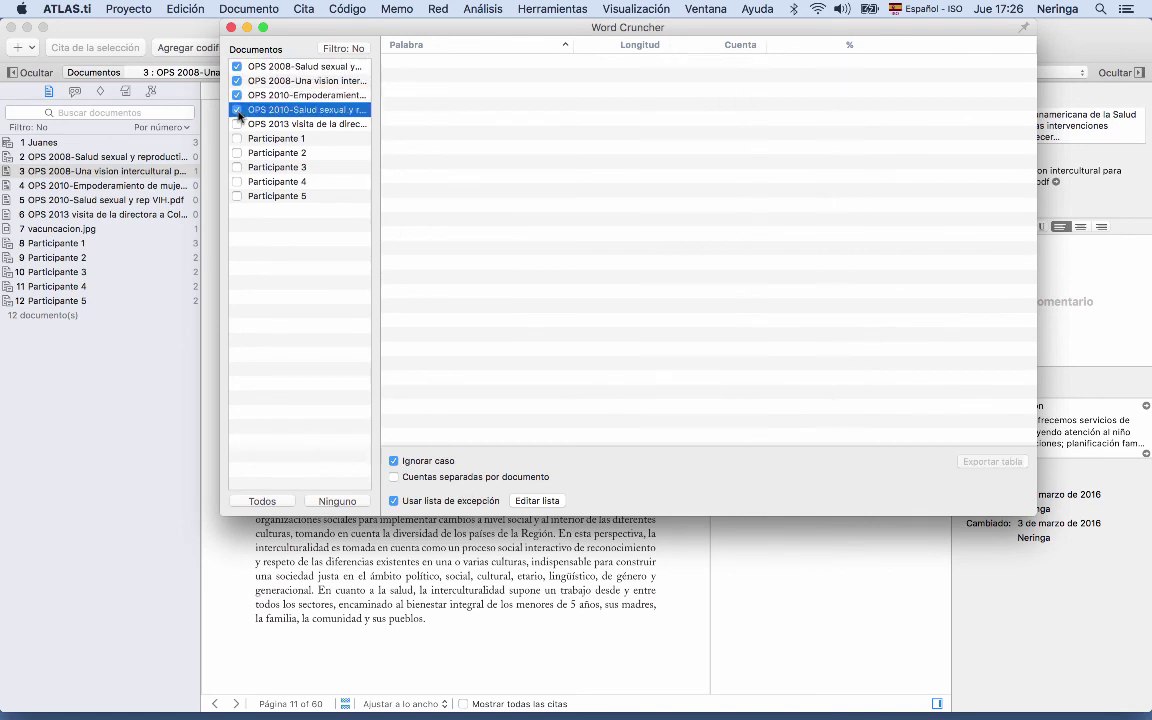
left_click(237, 124)
left_click(237, 138)
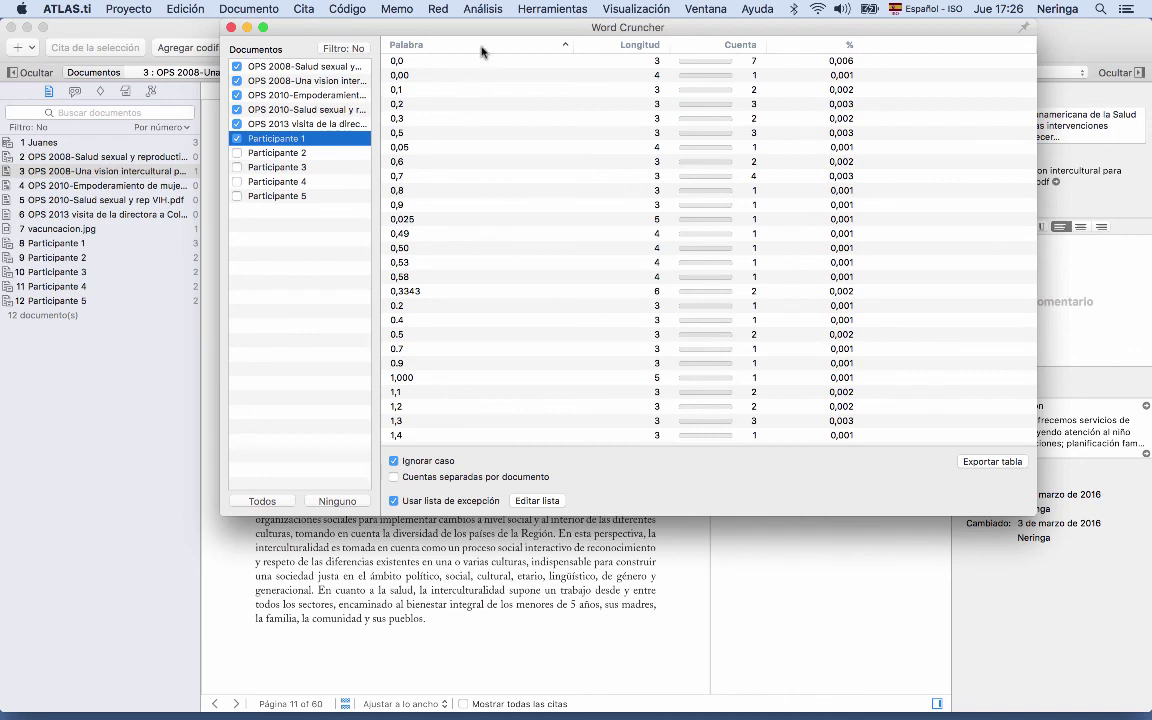
- Sort the word list by count in descending order, examine the frequent words down to "indígenas", and close the word cruncher
left_click(436, 45)
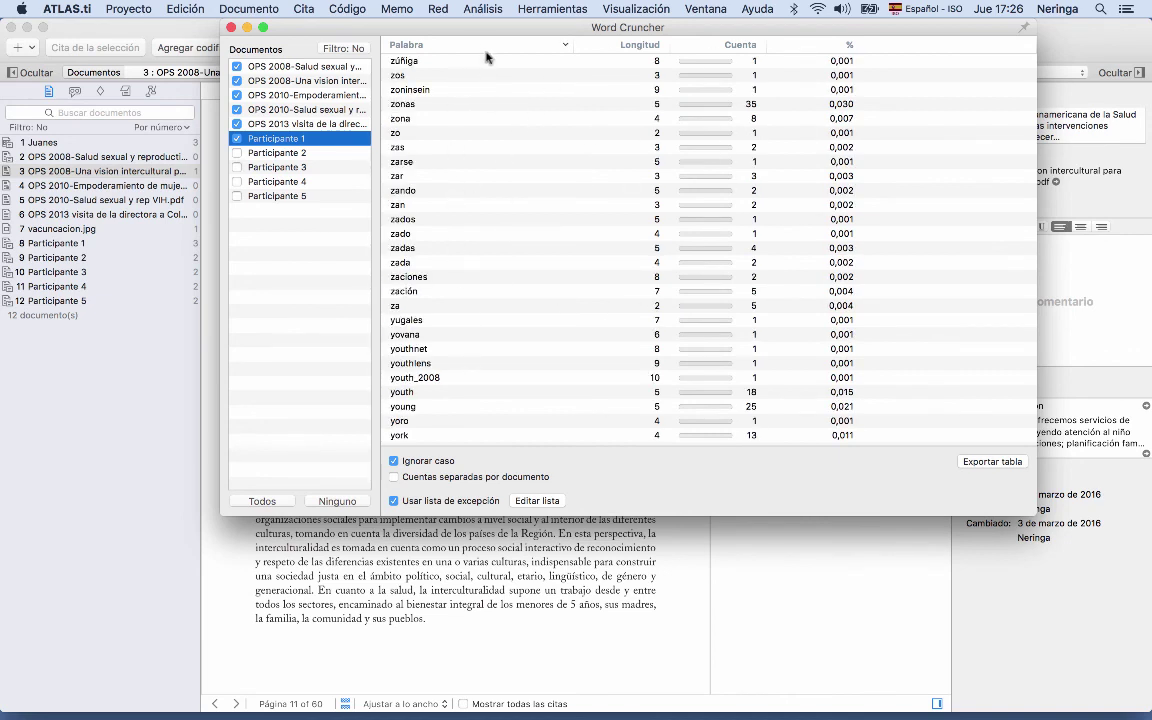
left_click(717, 47)
left_click(718, 47)
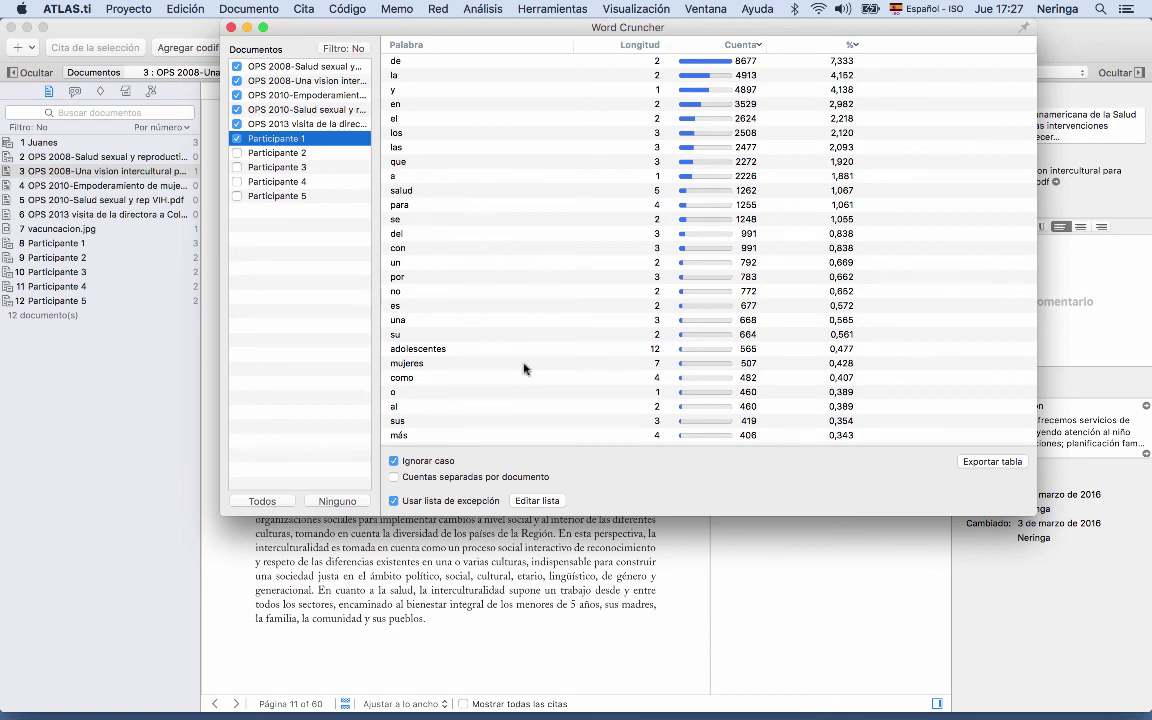
scroll(500, 375, "down", 4)
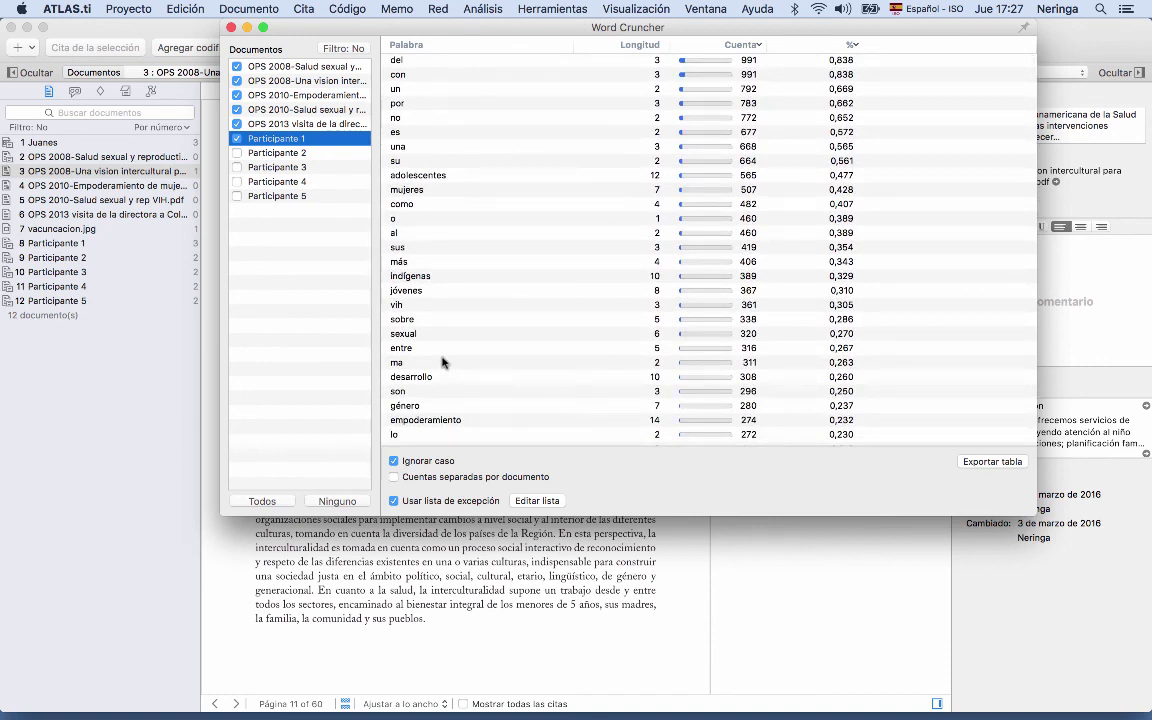
left_click(410, 277)
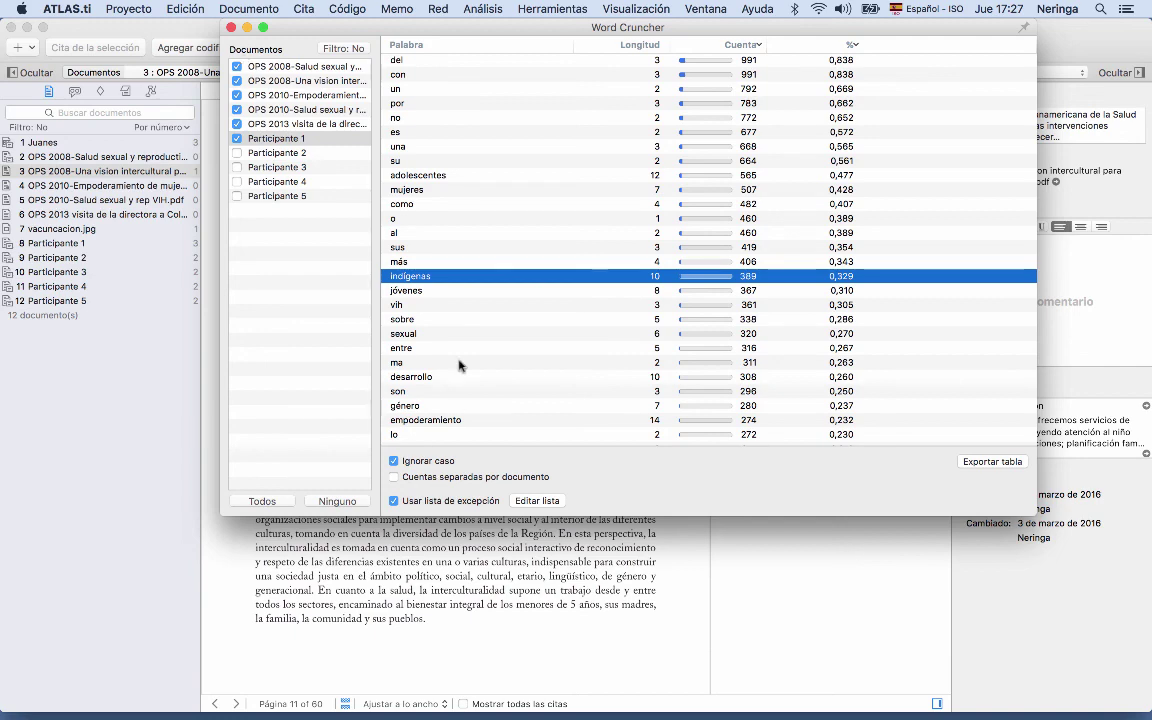
left_click(231, 27)
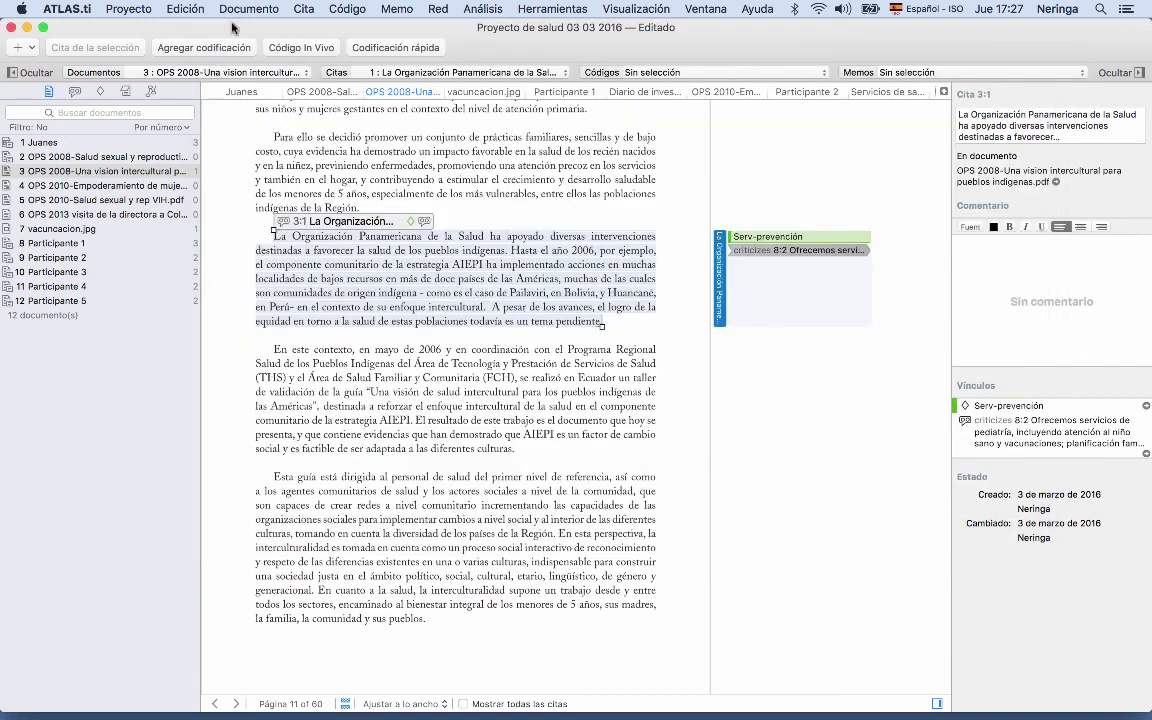
- Set up auto coding (Auto codificación) in document 3 for the search term "indígenas" with the code Población, expanding matches to the sentence (Oración)
left_click(341, 10)
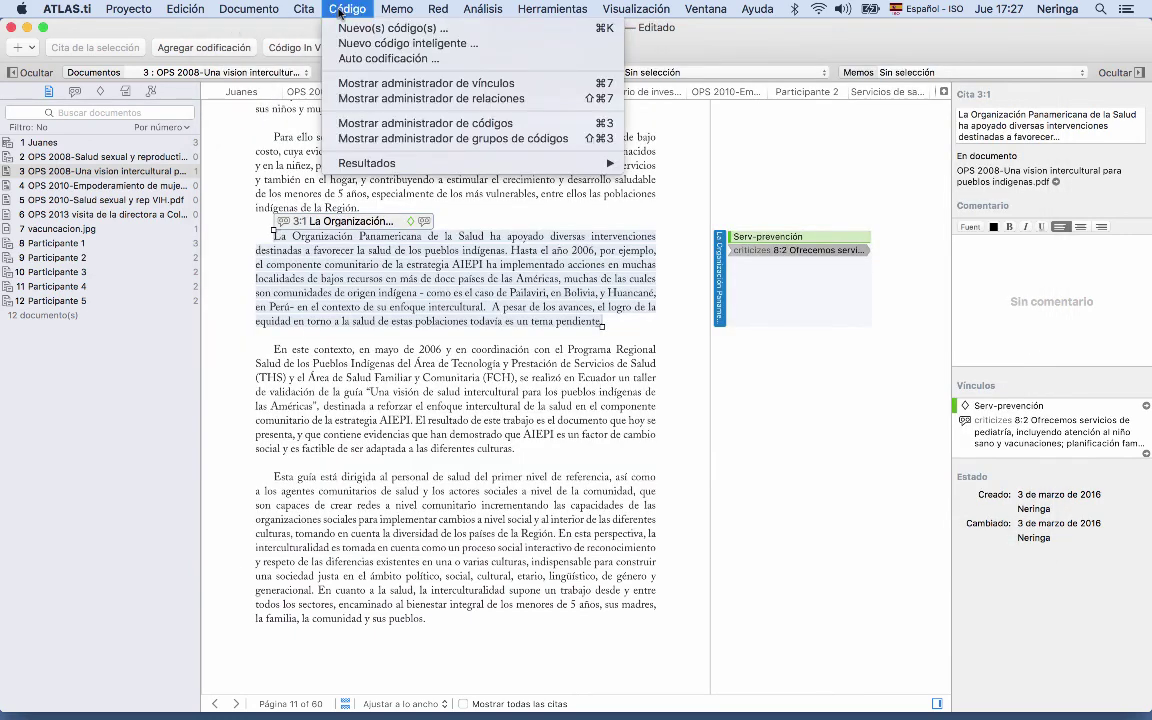
left_click(355, 59)
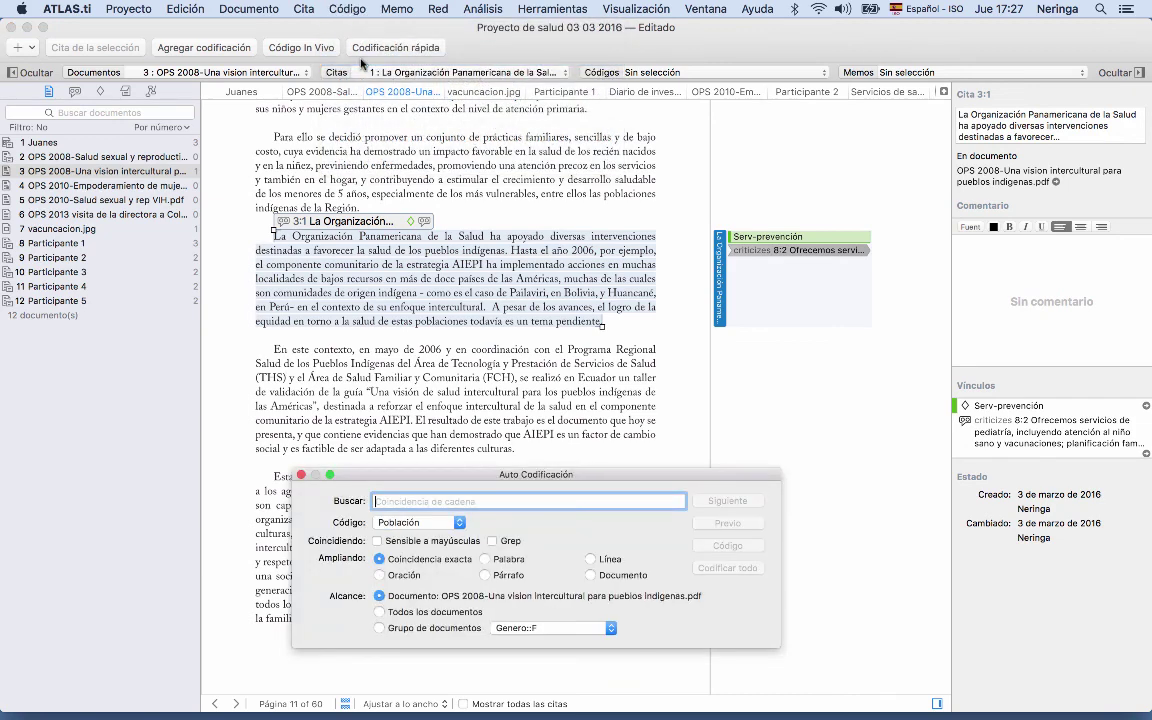
left_click_drag(418, 473, 385, 333)
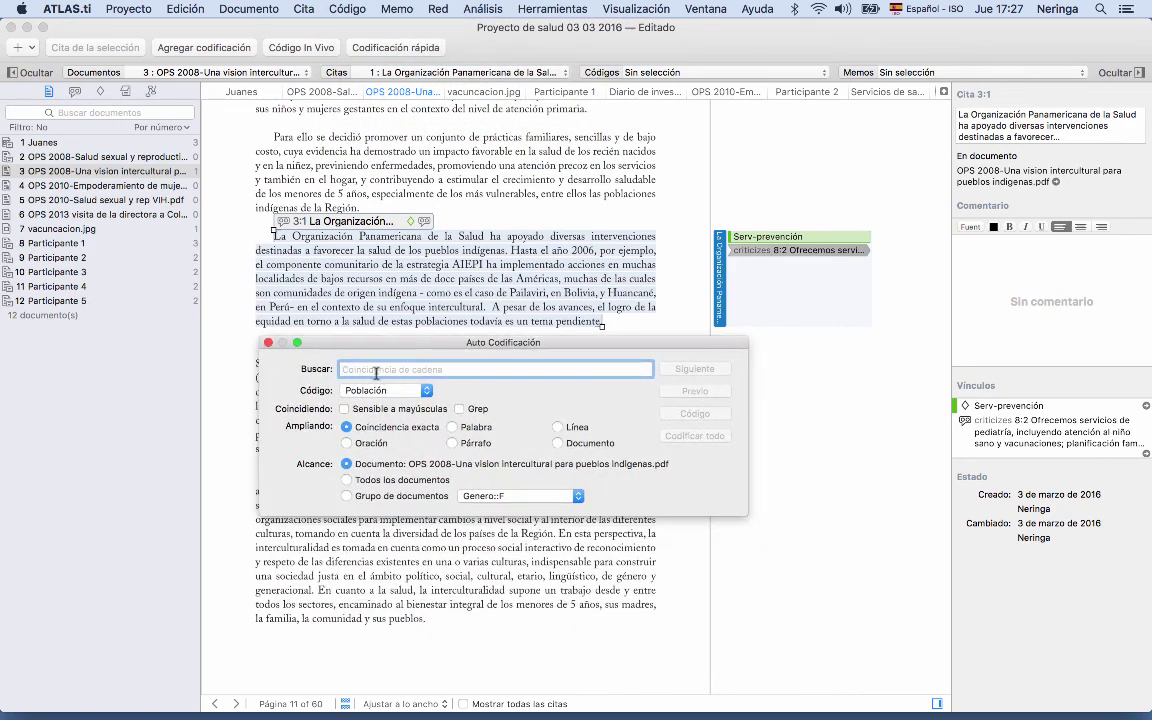
type("inc")
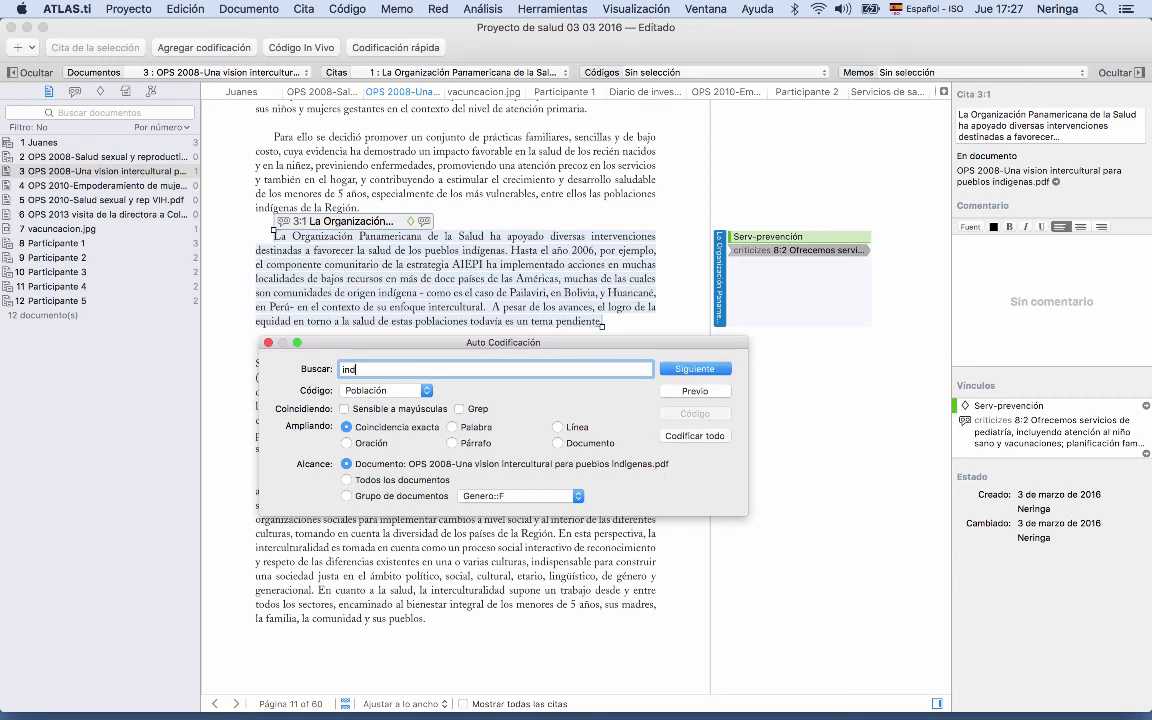
left_click(426, 391)
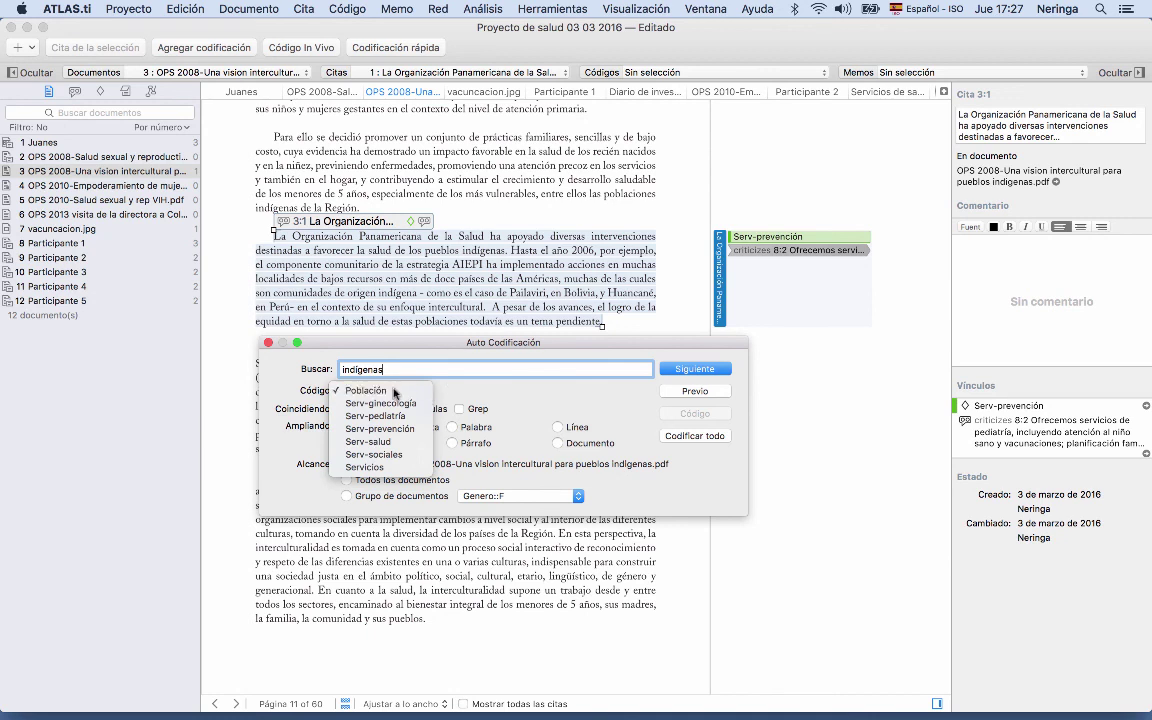
left_click(395, 391)
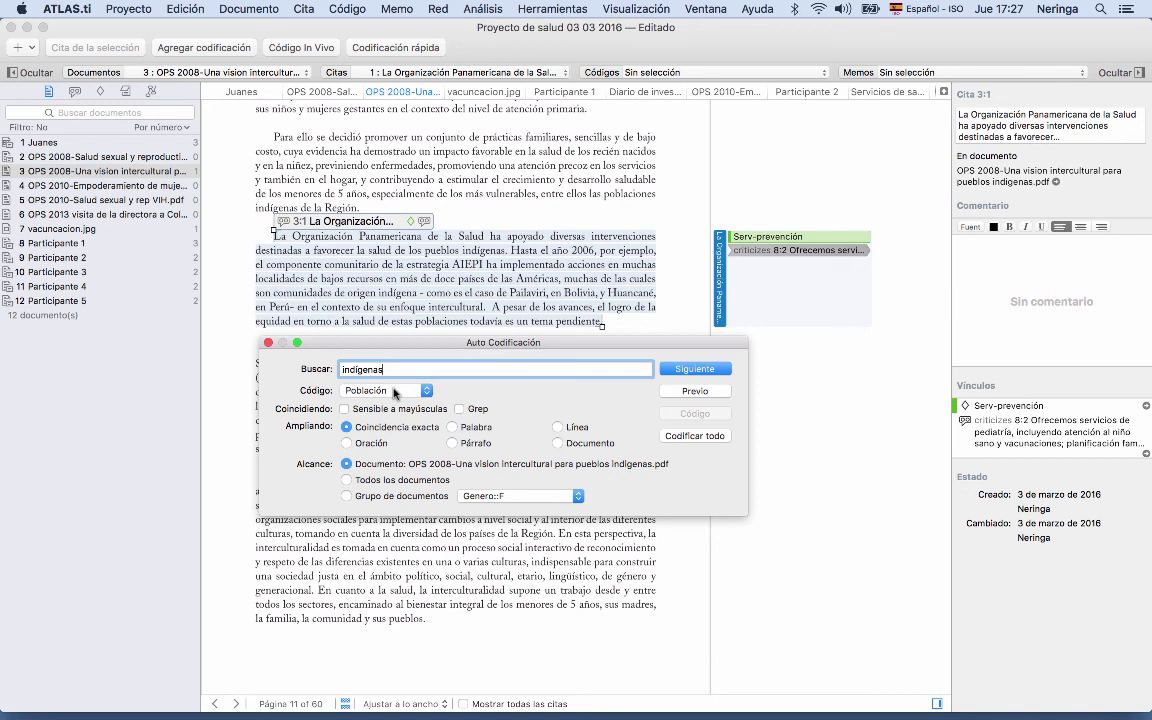
left_click(349, 444)
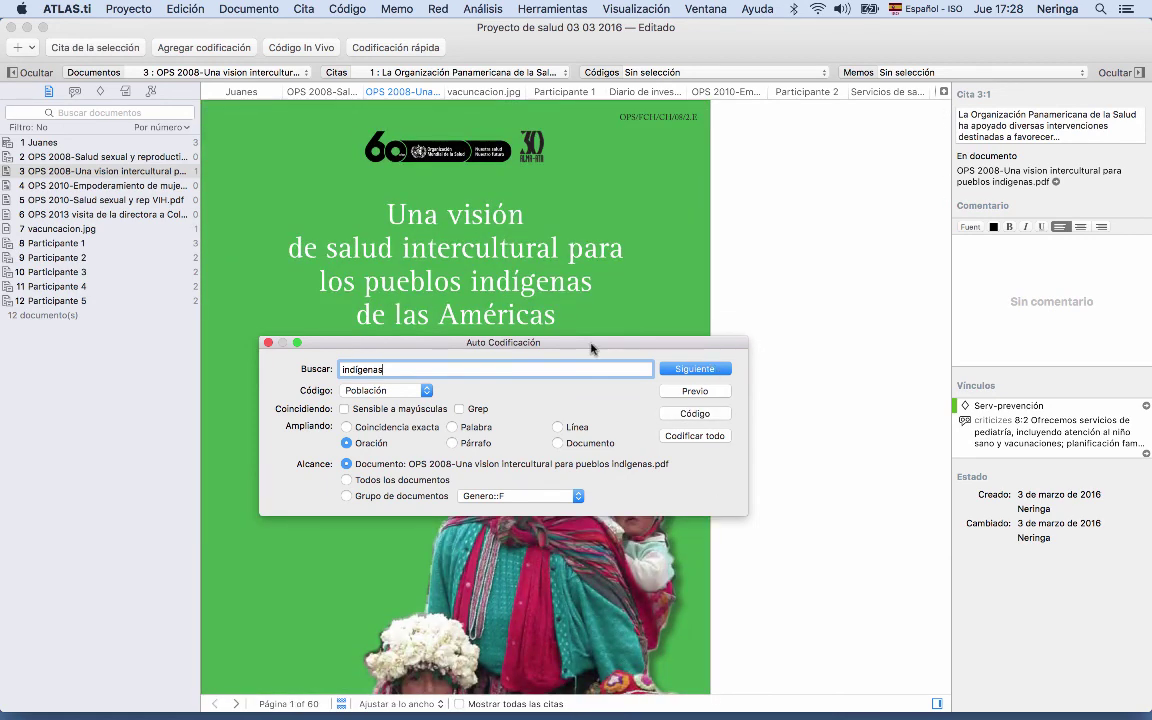
- Change the auto-coding search term to "población" and step forward and back through its matches in document 3
left_click_drag(591, 342, 750, 314)
left_click(662, 498)
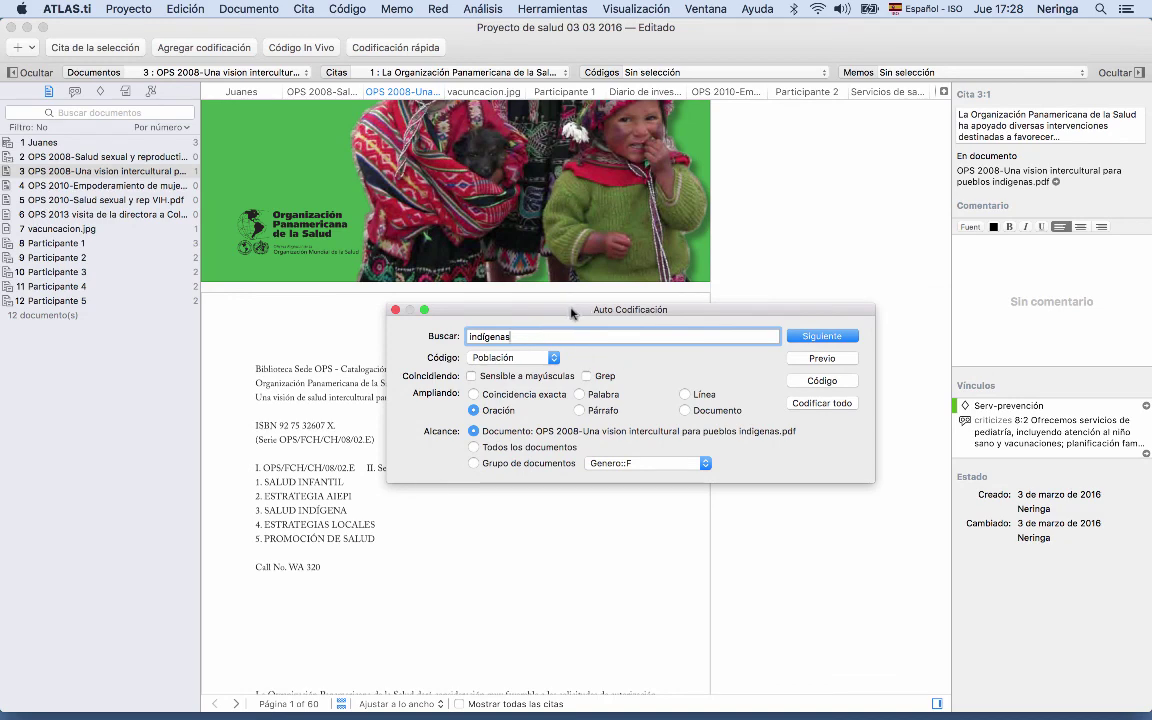
left_click_drag(458, 307, 633, 302)
left_click_drag(779, 286, 617, 283)
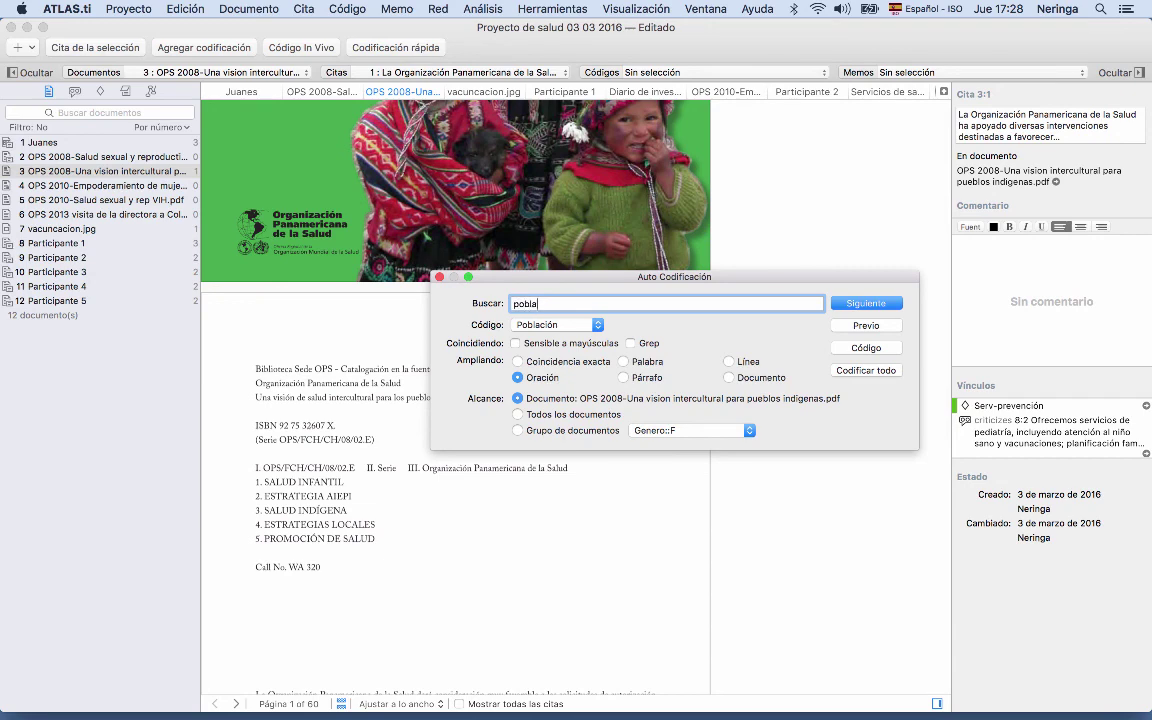
left_click(826, 302)
mouse_move(759, 277)
left_mouse_down()
mouse_move(474, 447)
mouse_move(744, 277)
mouse_move(760, 280)
left_mouse_up()
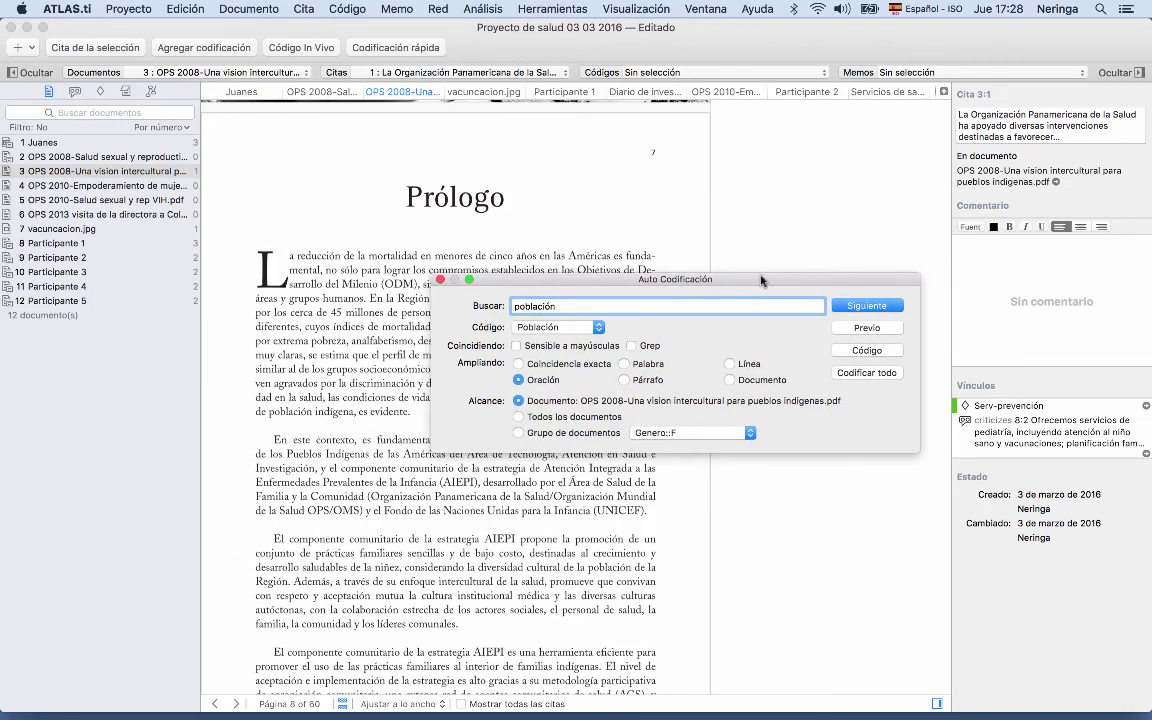
left_click(858, 308)
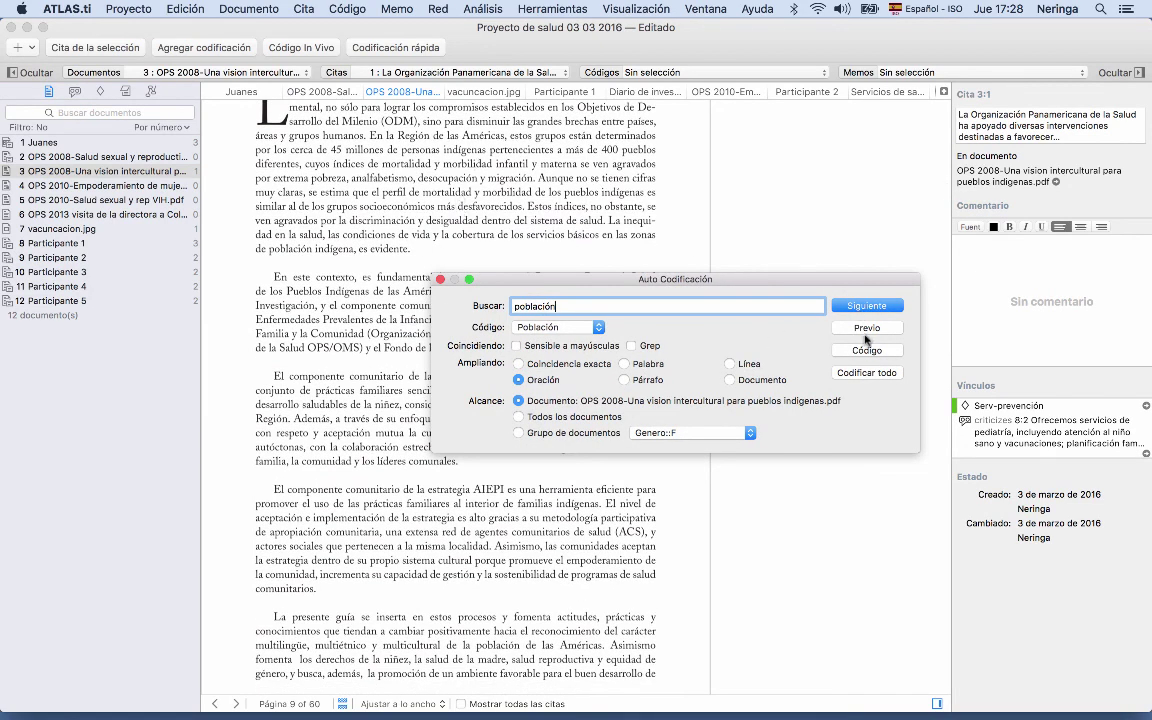
left_click(868, 328)
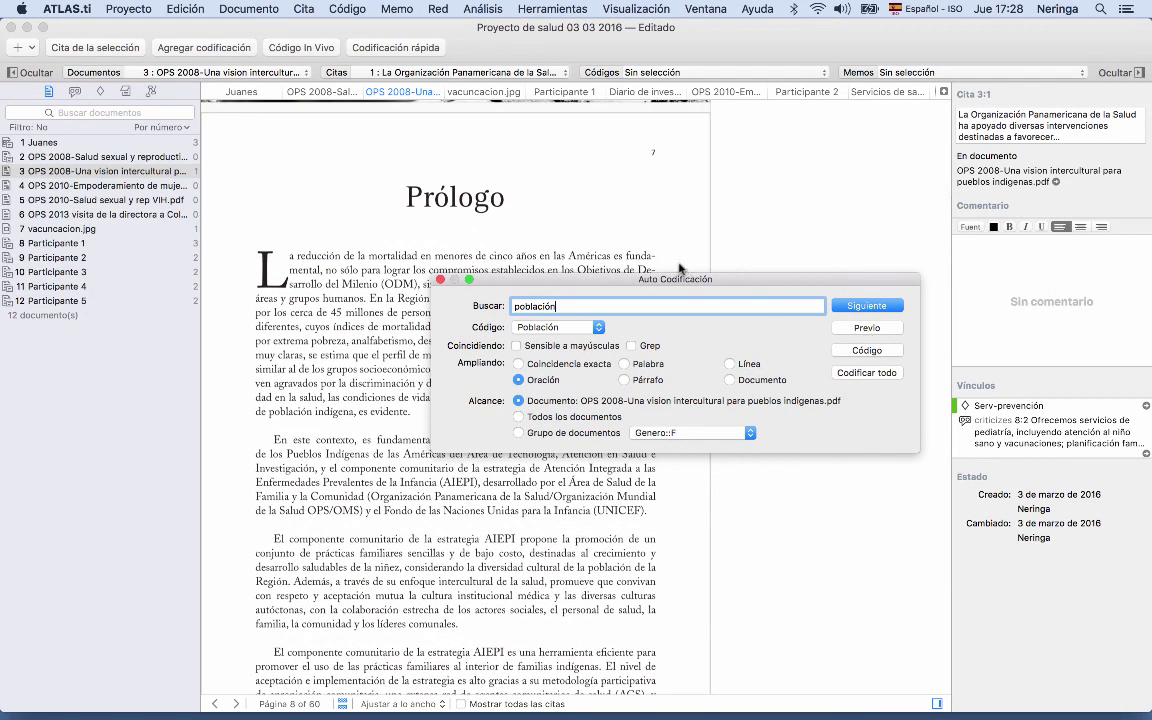
- Set the auto-coding scope to all documents, find the paragraph starting "La salud sexual y reproductiva de los adolescentes" and code it with Población
mouse_move(672, 281)
left_mouse_down()
mouse_move(488, 443)
mouse_move(619, 278)
mouse_move(667, 273)
left_mouse_up()
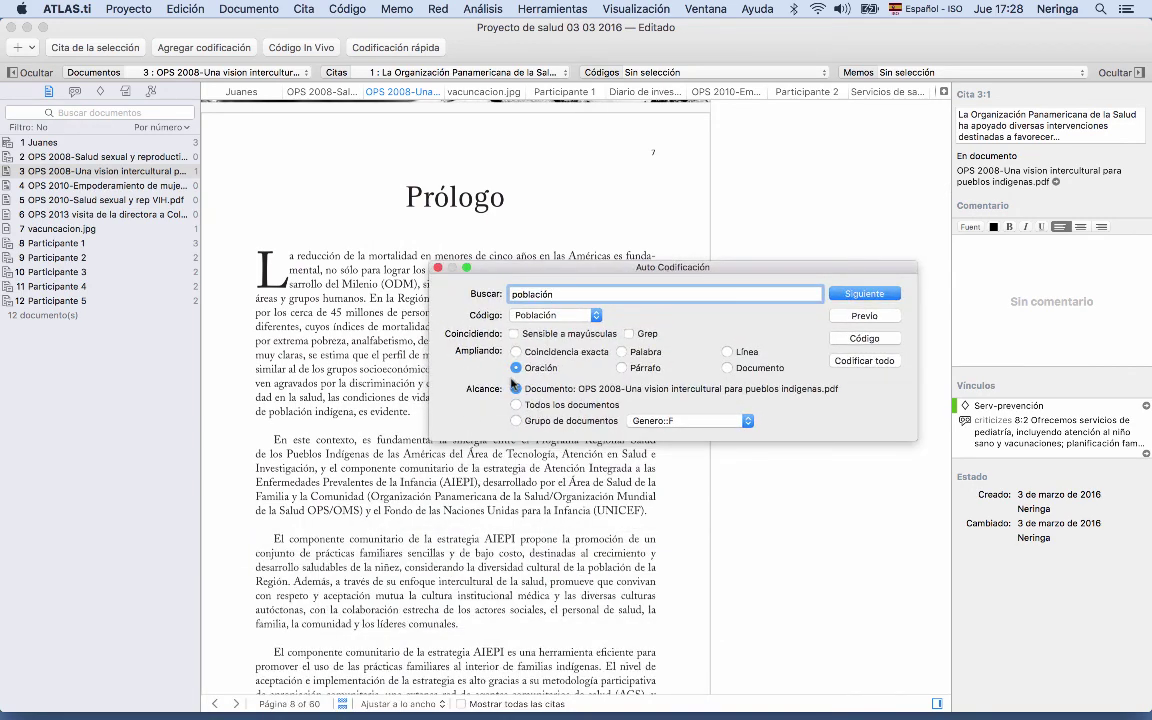
left_click(517, 405)
left_click(862, 294)
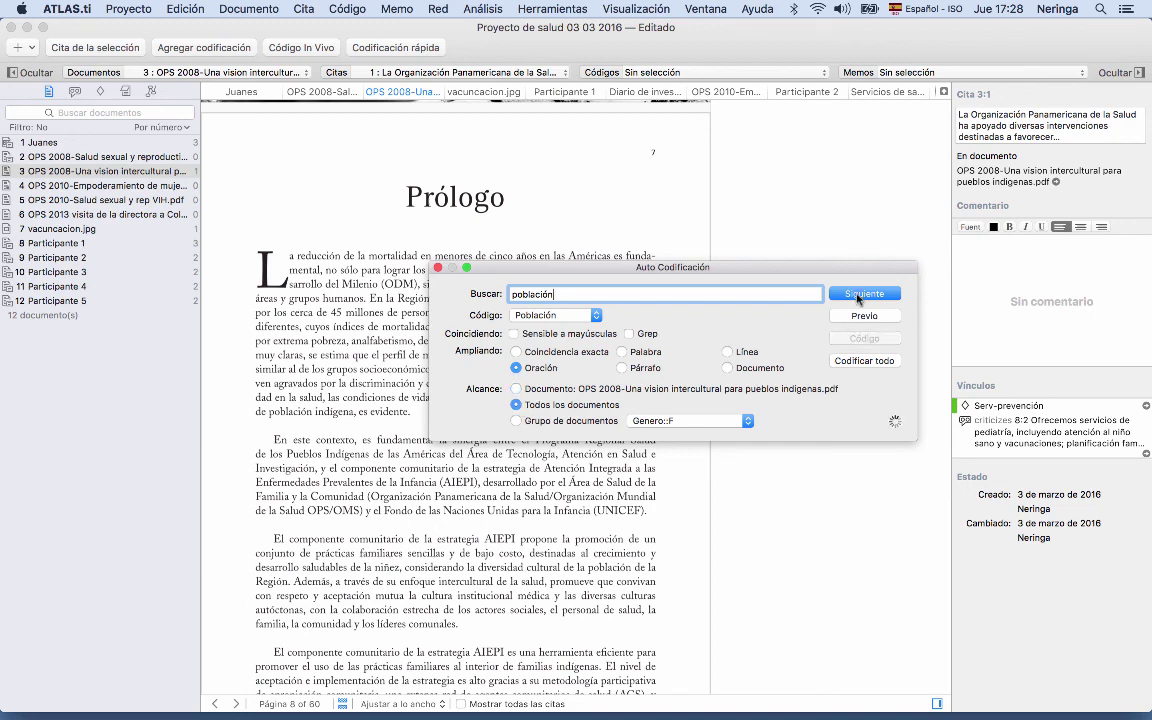
left_click_drag(675, 277, 647, 140)
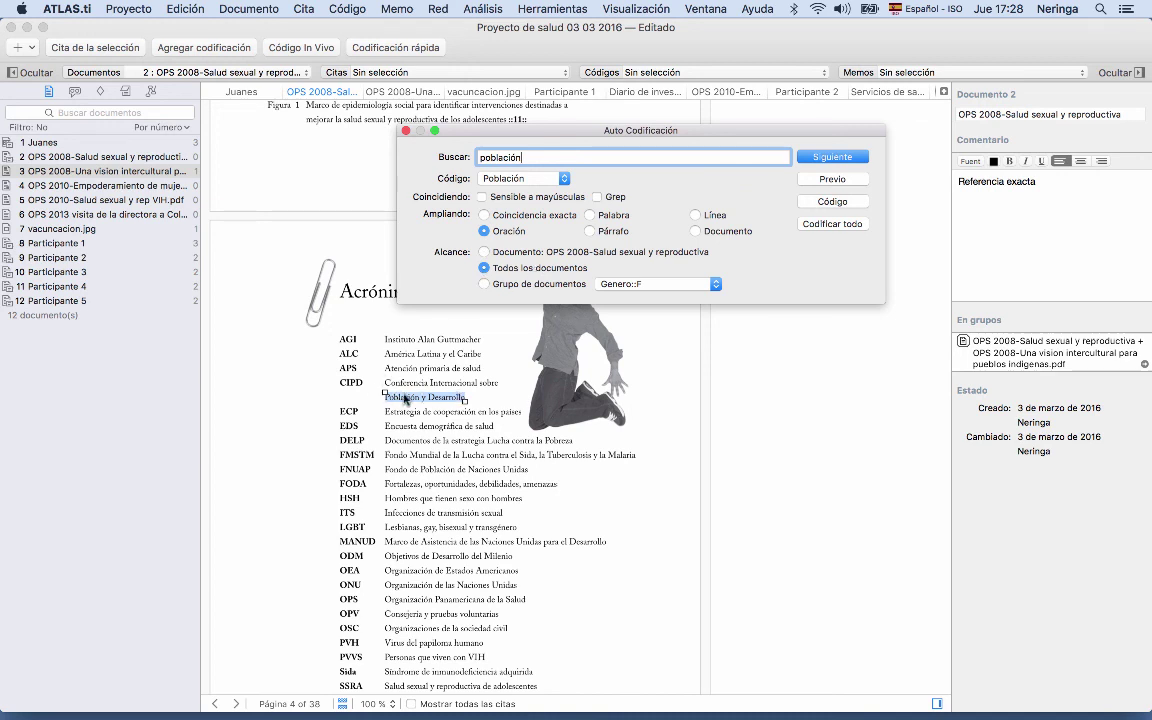
left_click(826, 159)
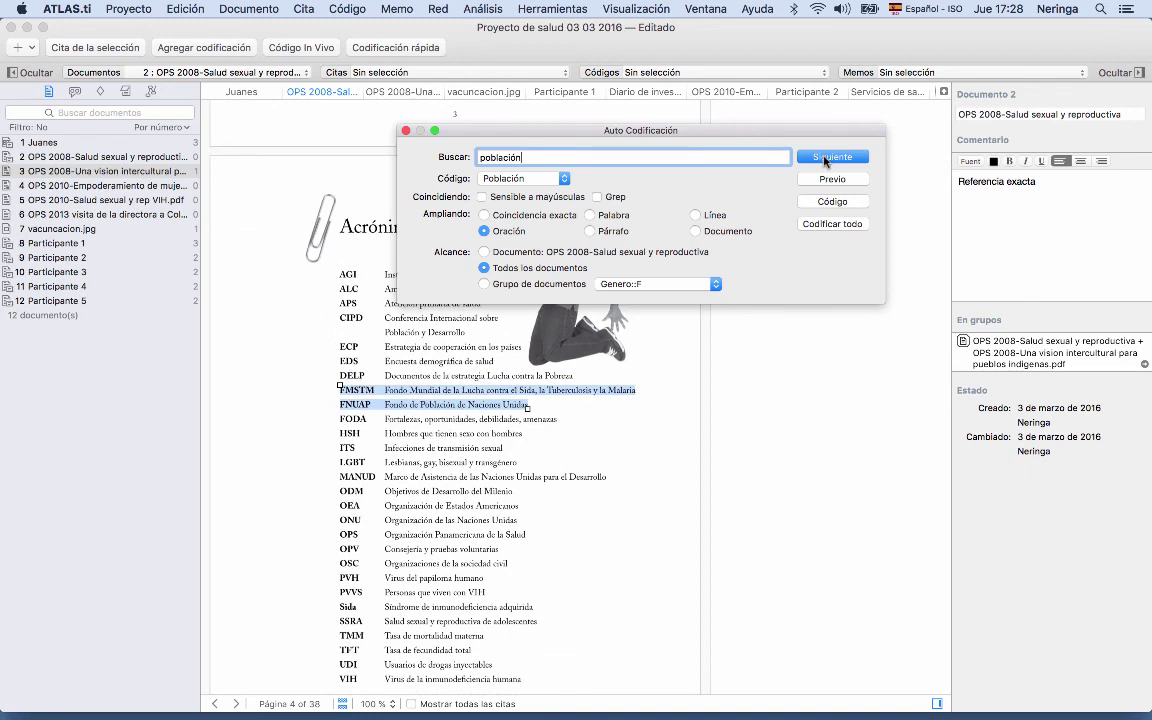
left_click(826, 159)
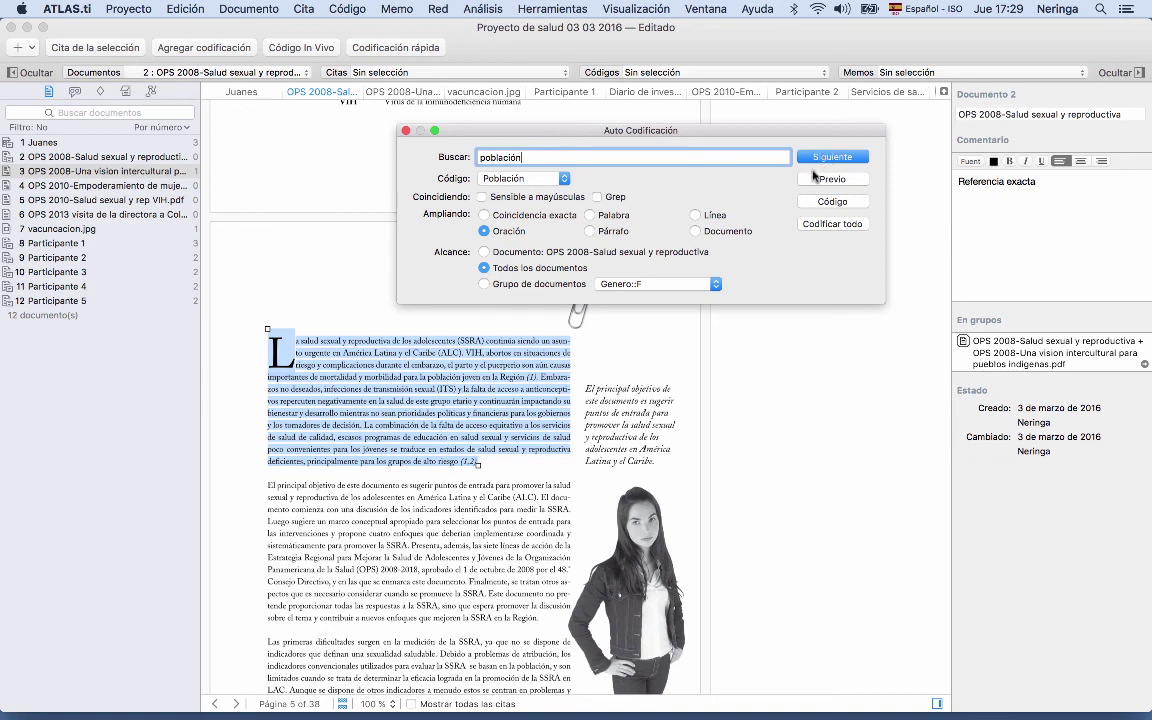
left_click(826, 202)
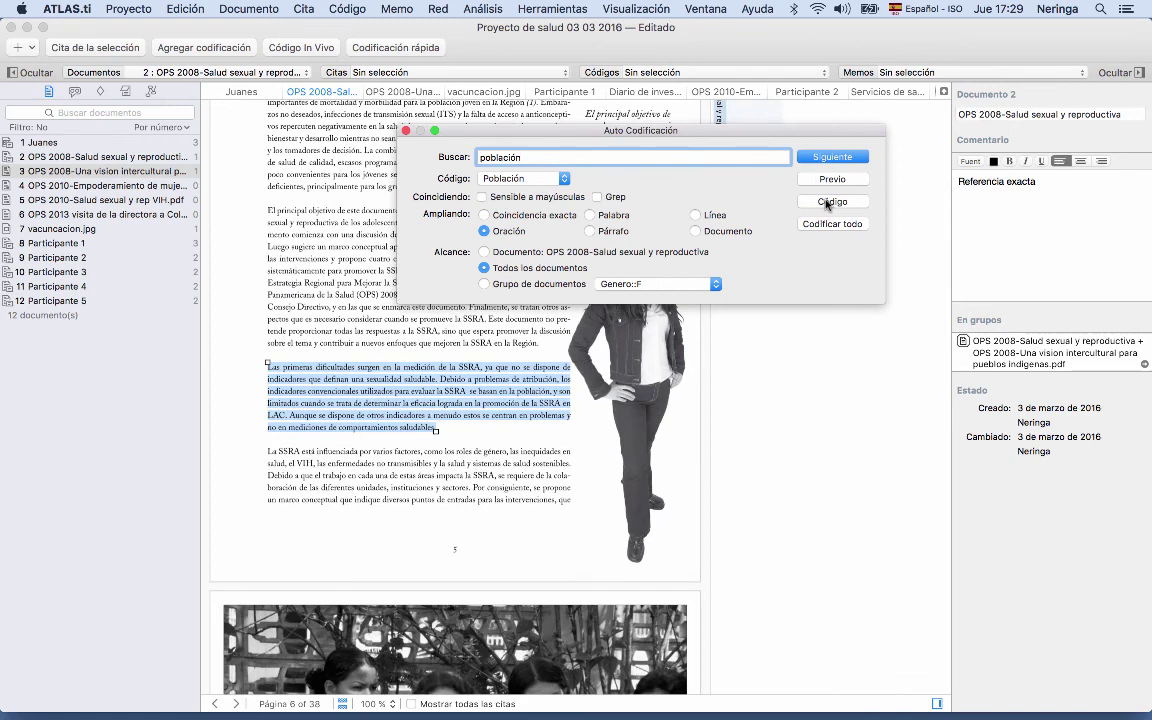
- Code the paragraphs starting "Las primeras dificultades surgen" and "La población joven es un grupo" with Población, ending the auto coding
left_click(831, 202)
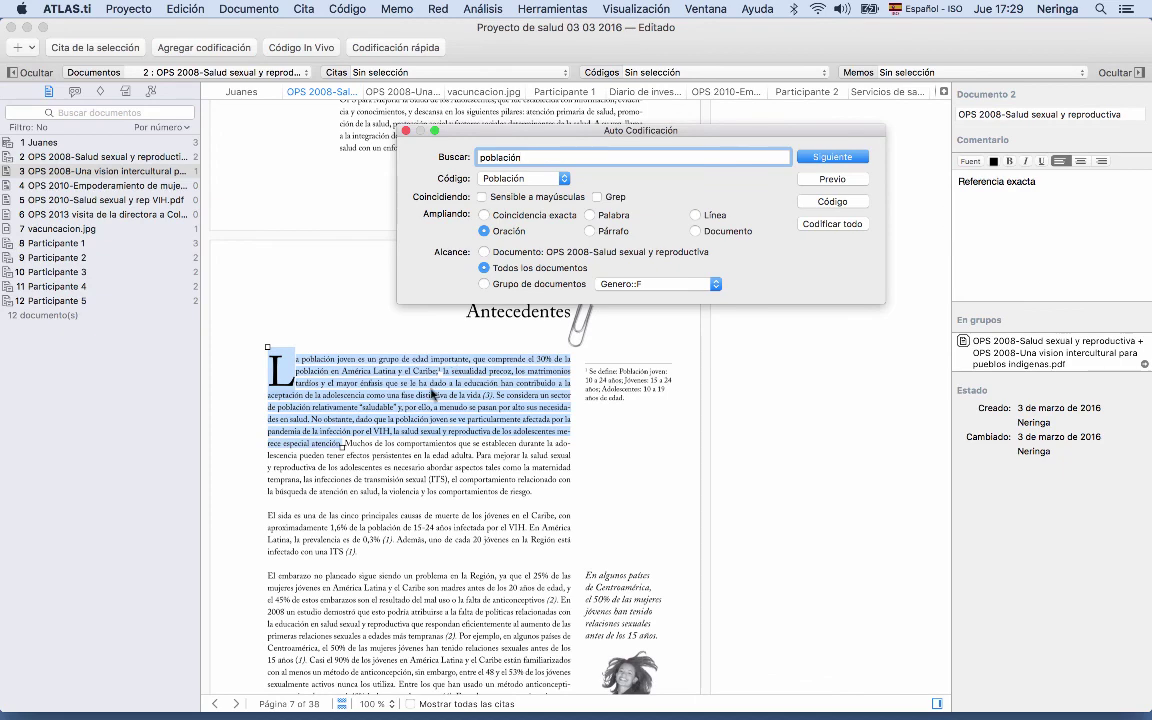
left_click(823, 204)
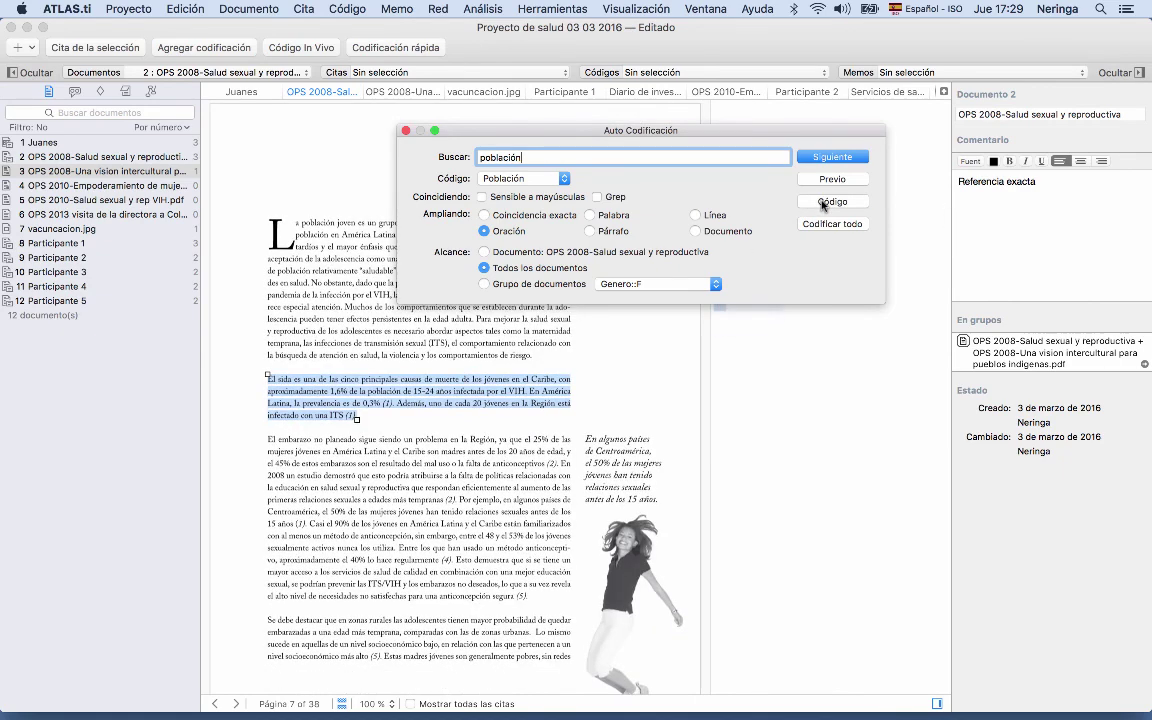
left_click(406, 131)
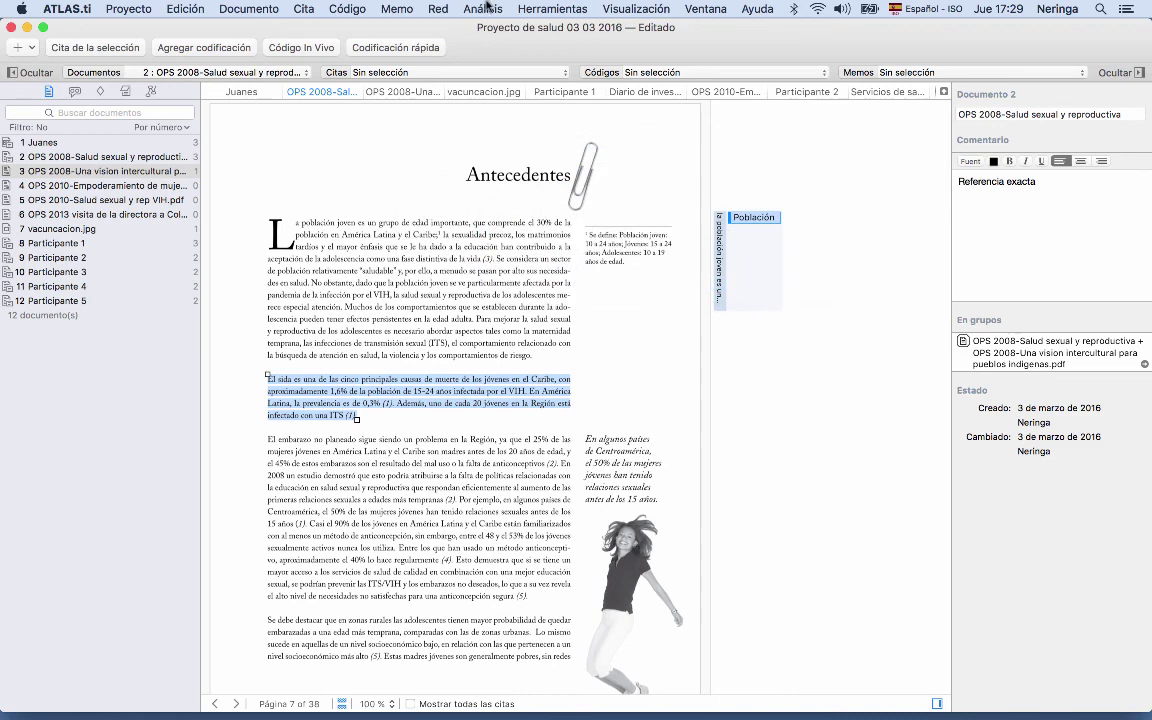
- Filter the project's quotations with a rule for those coded with the code Serv-pediatría
left_click(338, 73)
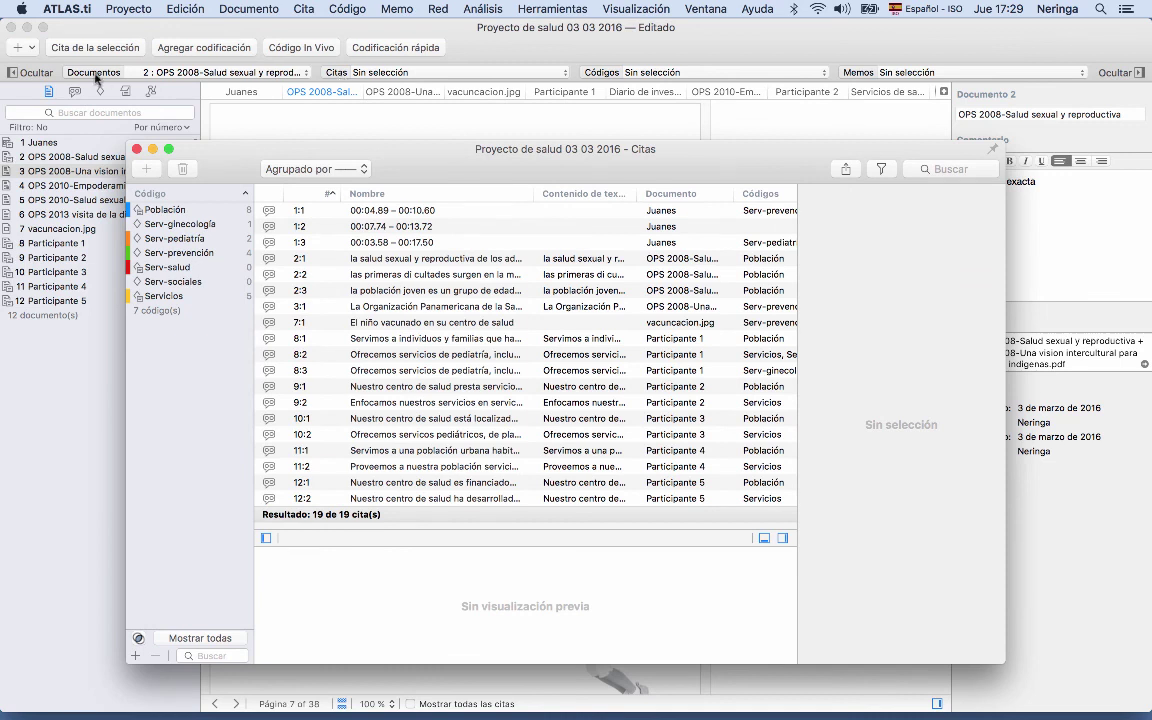
left_click(882, 169)
left_click(882, 172)
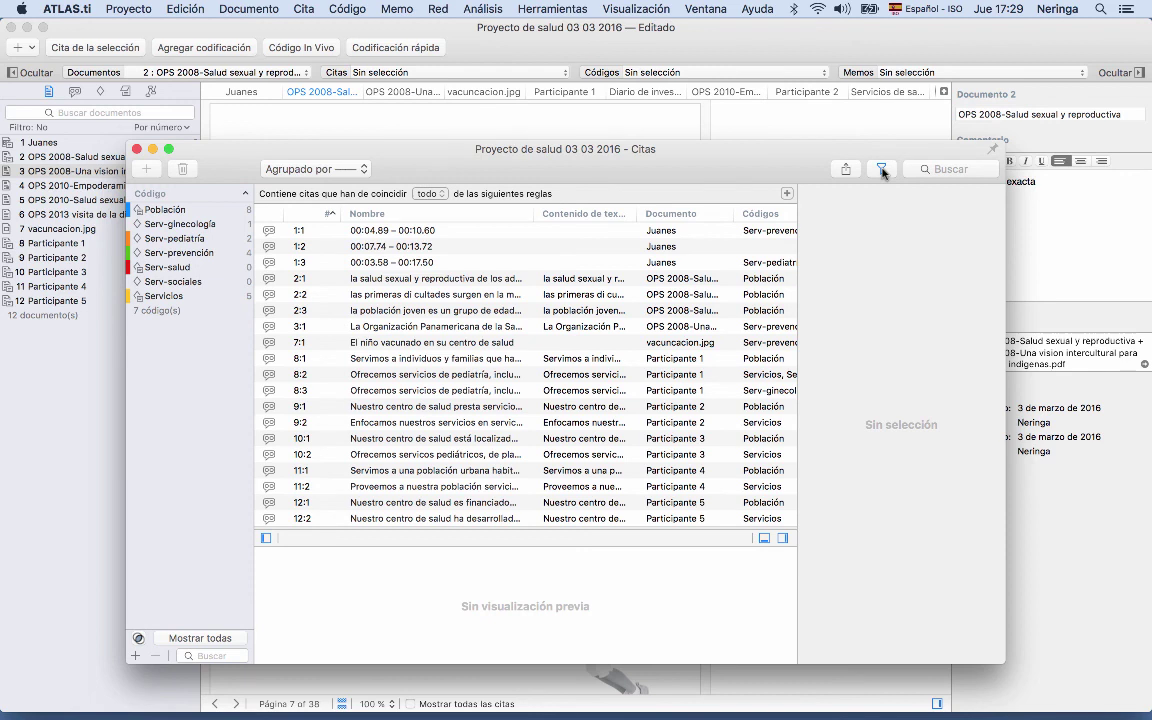
left_click(787, 194)
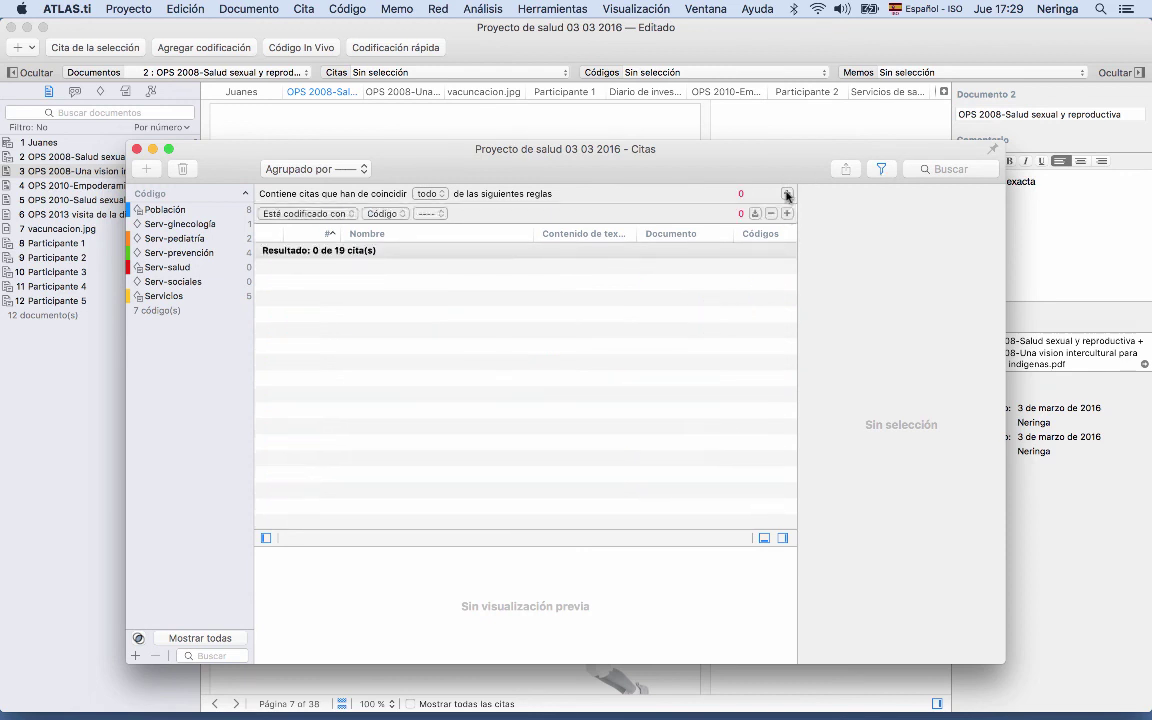
left_click(384, 214)
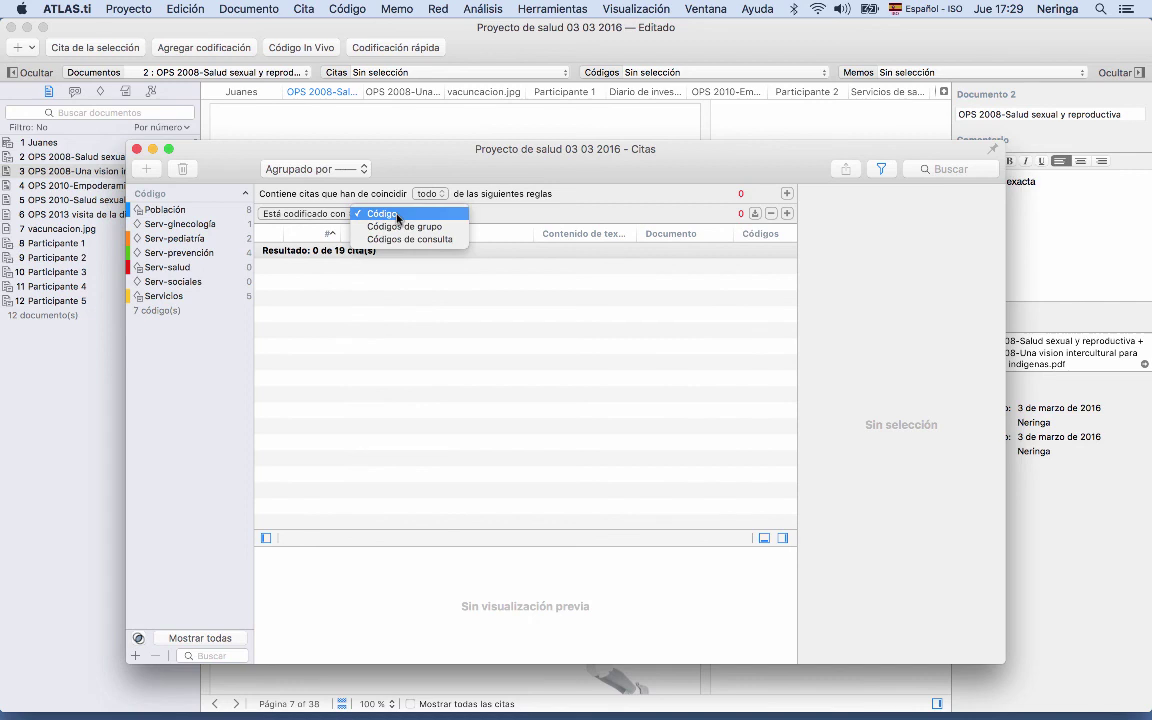
left_click(397, 215)
left_click(420, 214)
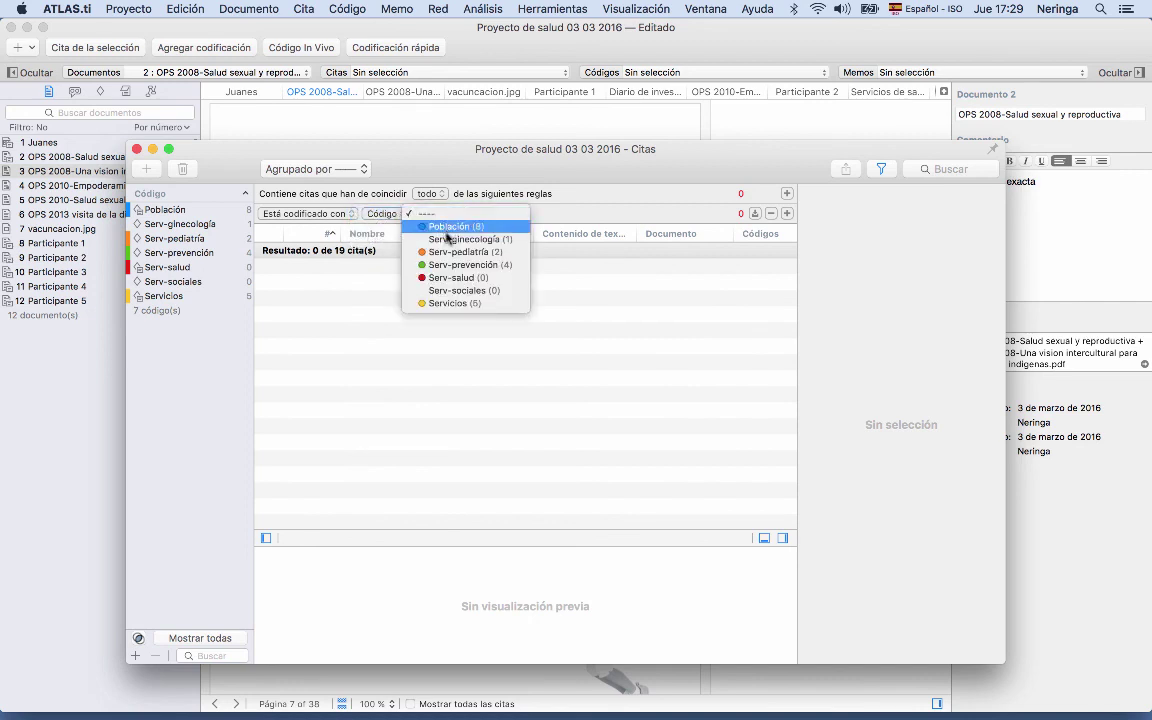
left_click(455, 252)
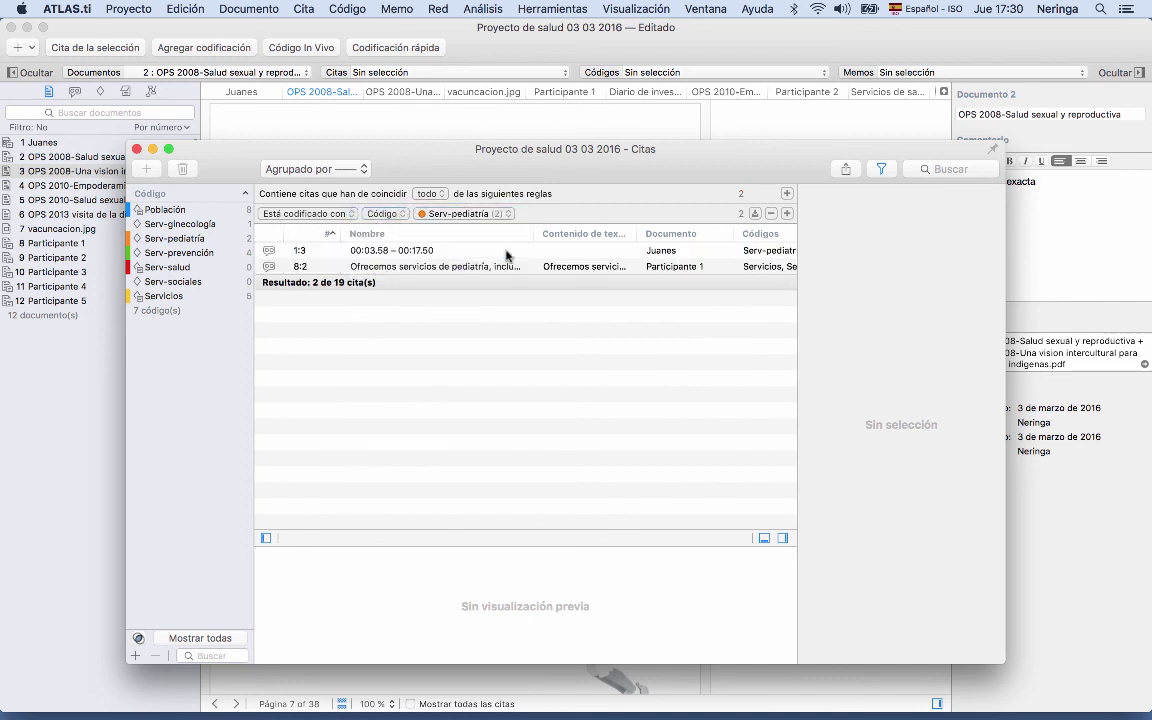
- Examine the logical and proximity operators available for the filter rule and close the quotation manager
left_click(754, 214)
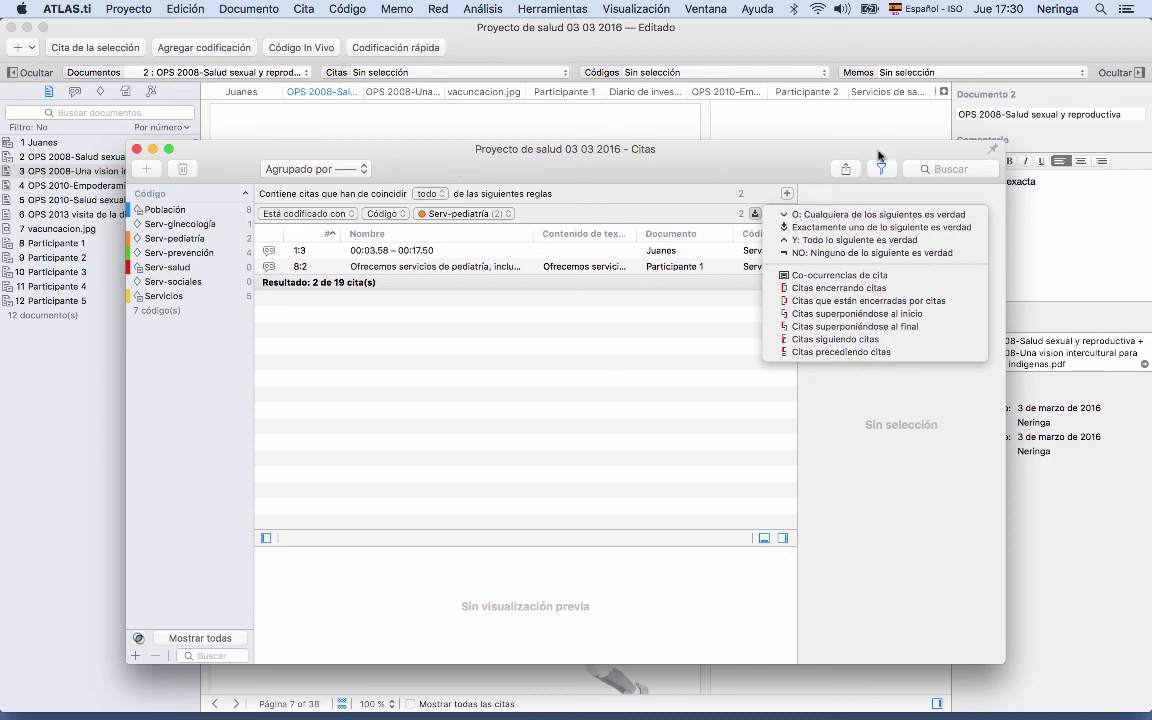
left_click(675, 156)
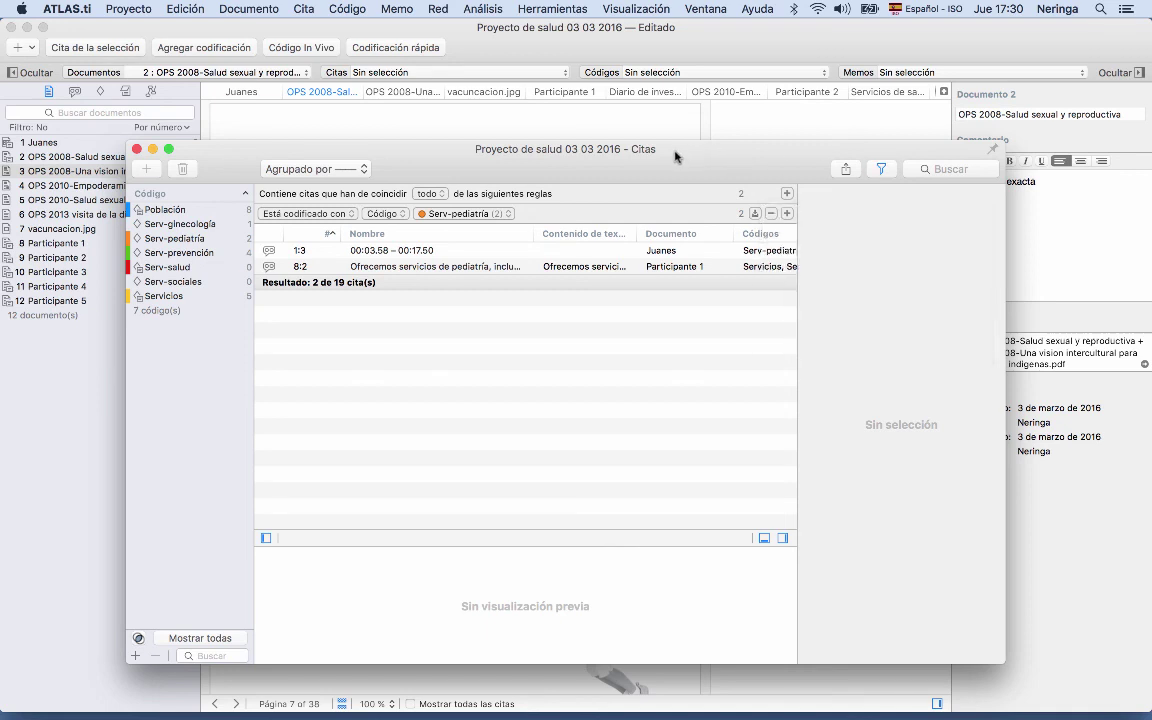
left_click(137, 149)
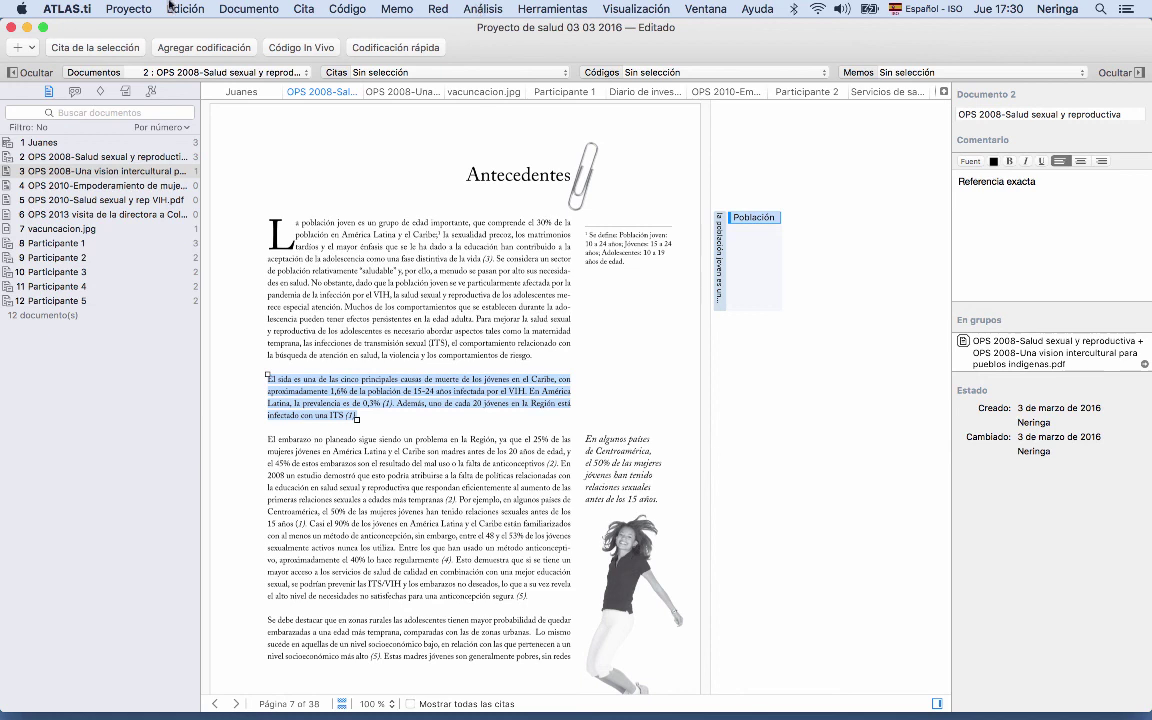
- Open the recent project Estudio salud 2016 and display document 2, the OPS 2001 communication manual
left_click(133, 8)
mouse_move(180, 60)
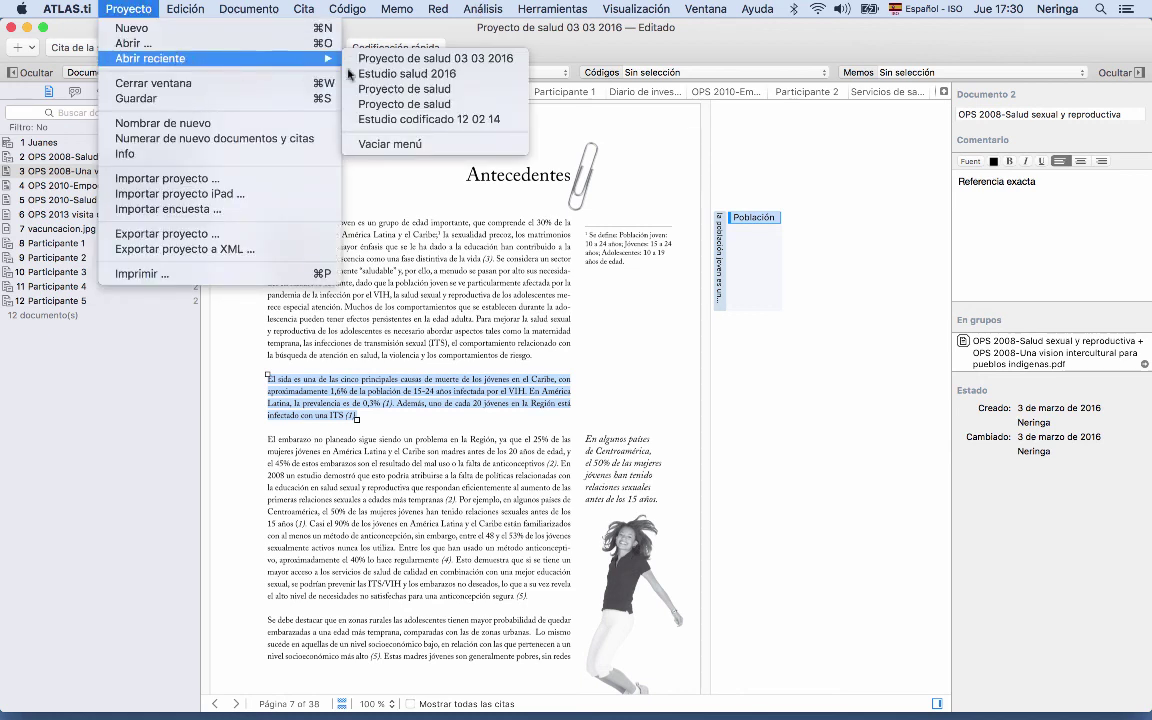
left_click(395, 74)
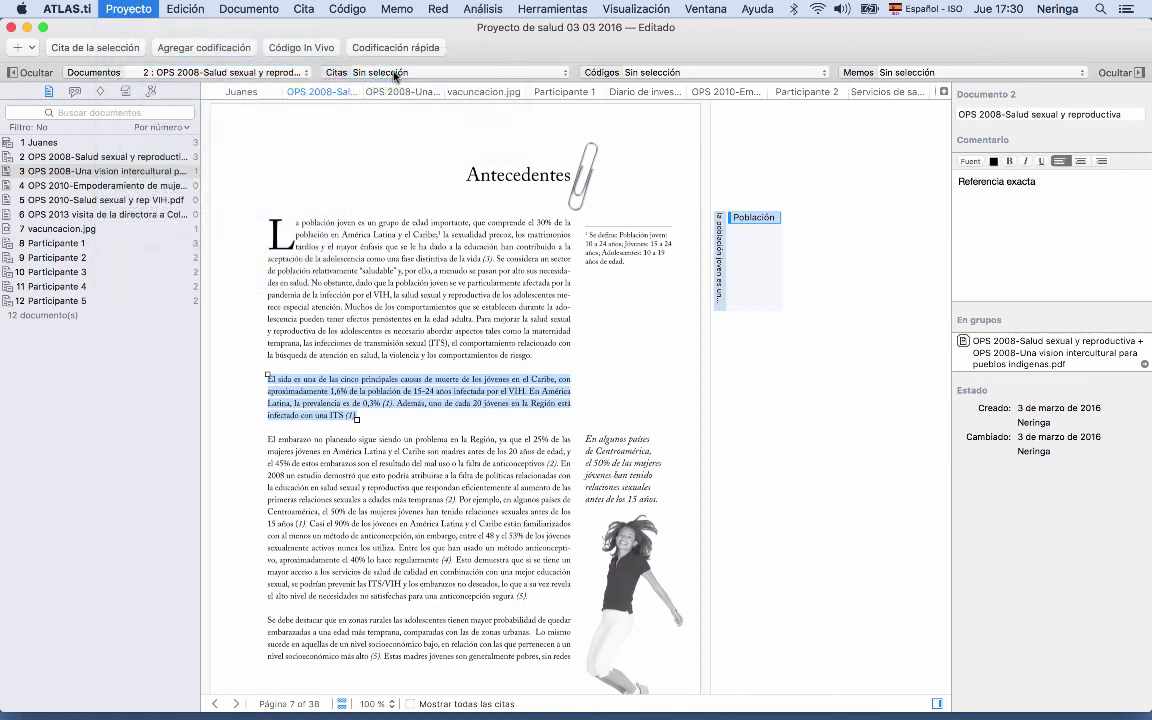
left_click(487, 9)
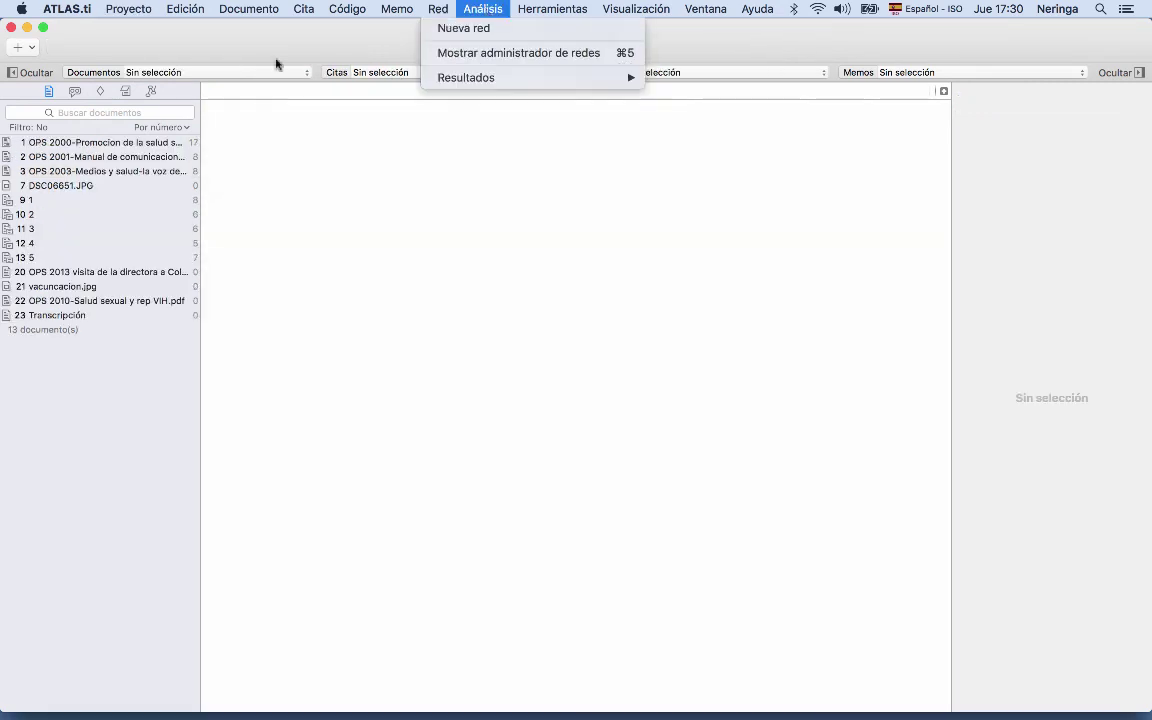
left_click(51, 157)
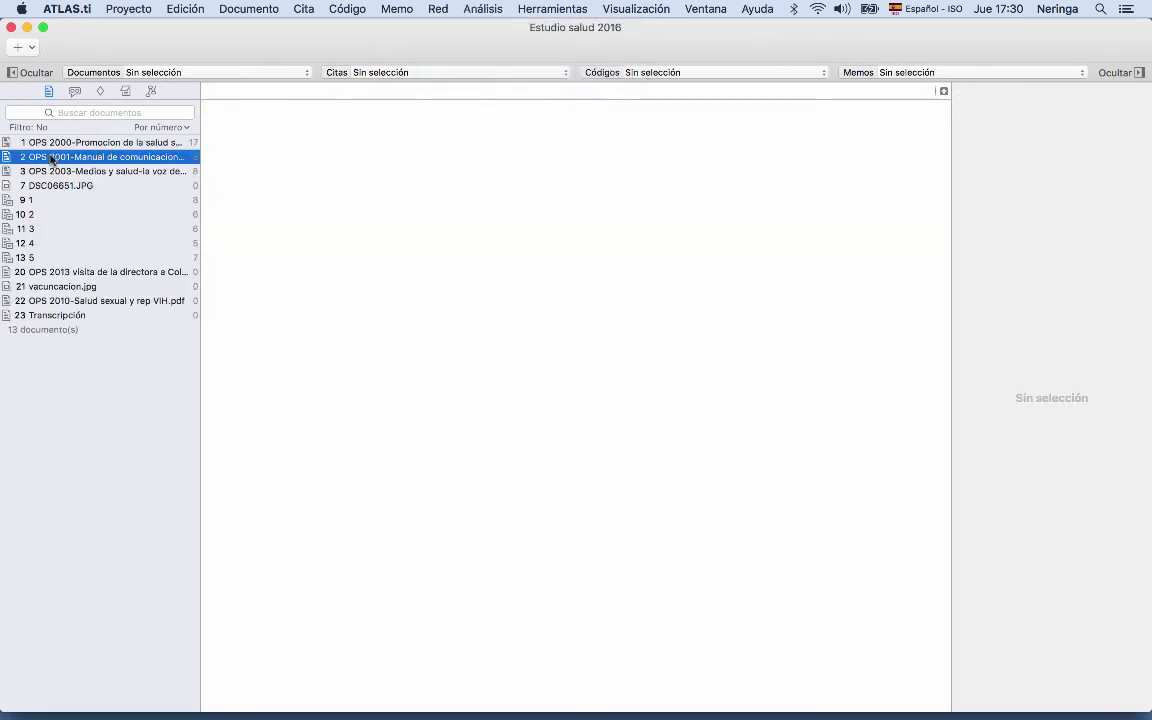
- Open the code co-occurrence table and choose Servicios-Servicios as its column code
left_click(483, 9)
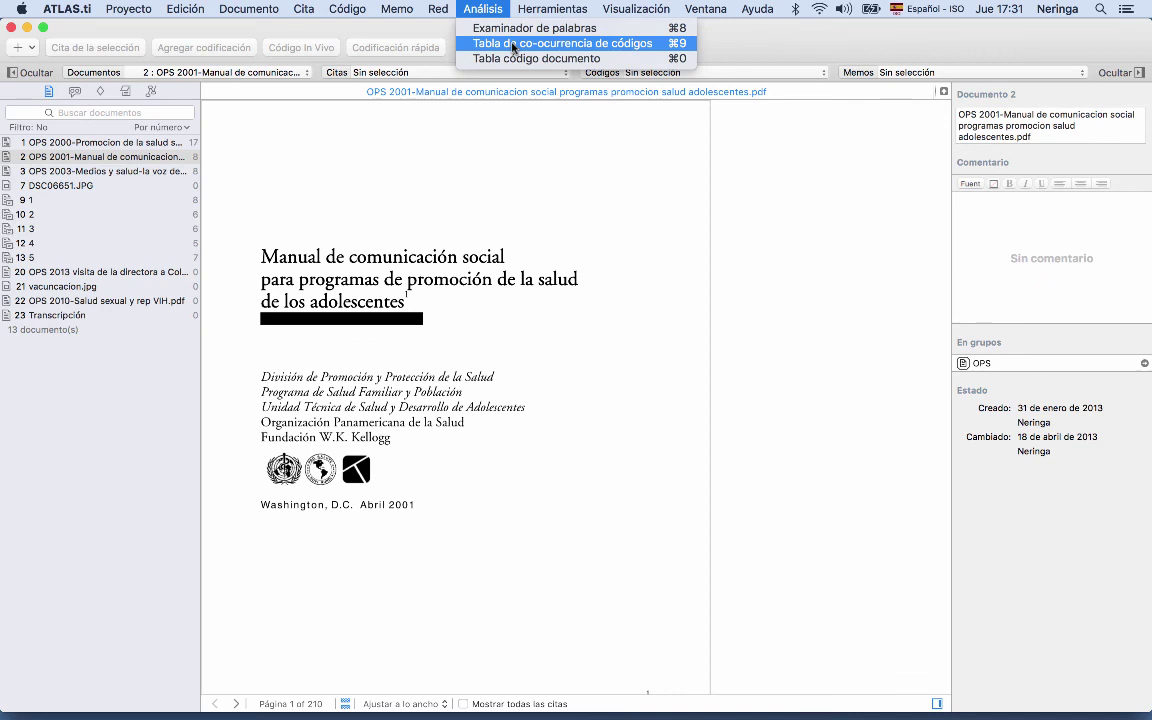
left_click(512, 45)
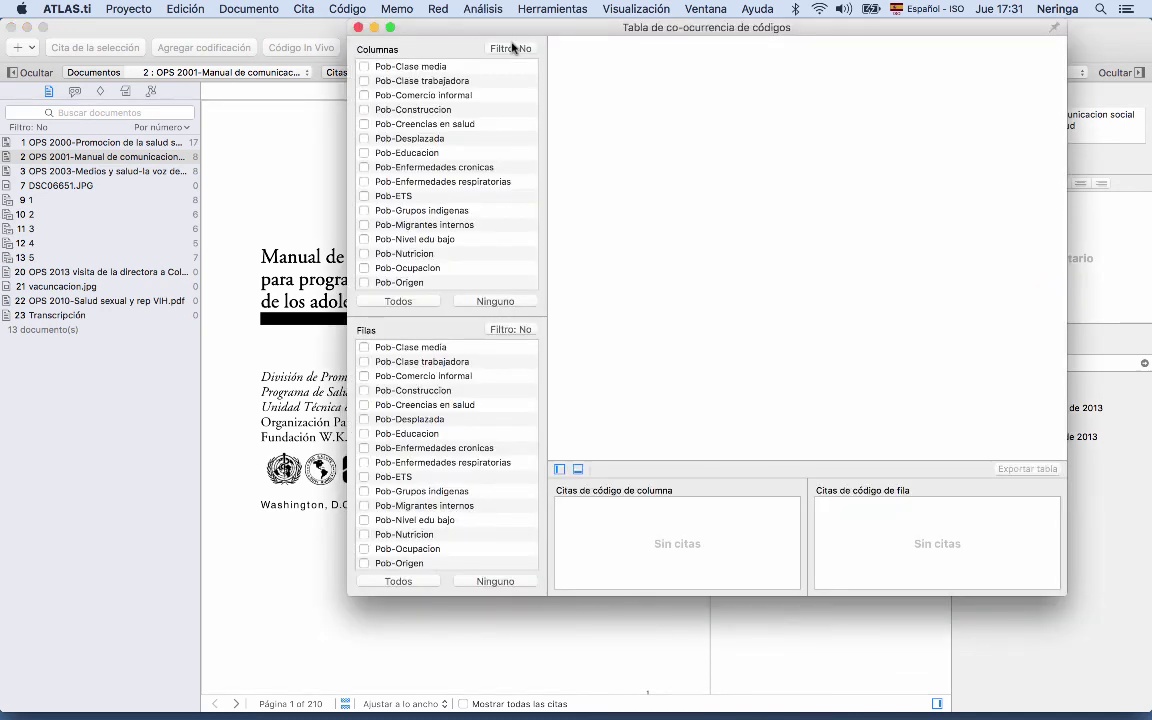
left_click_drag(503, 26, 421, 41)
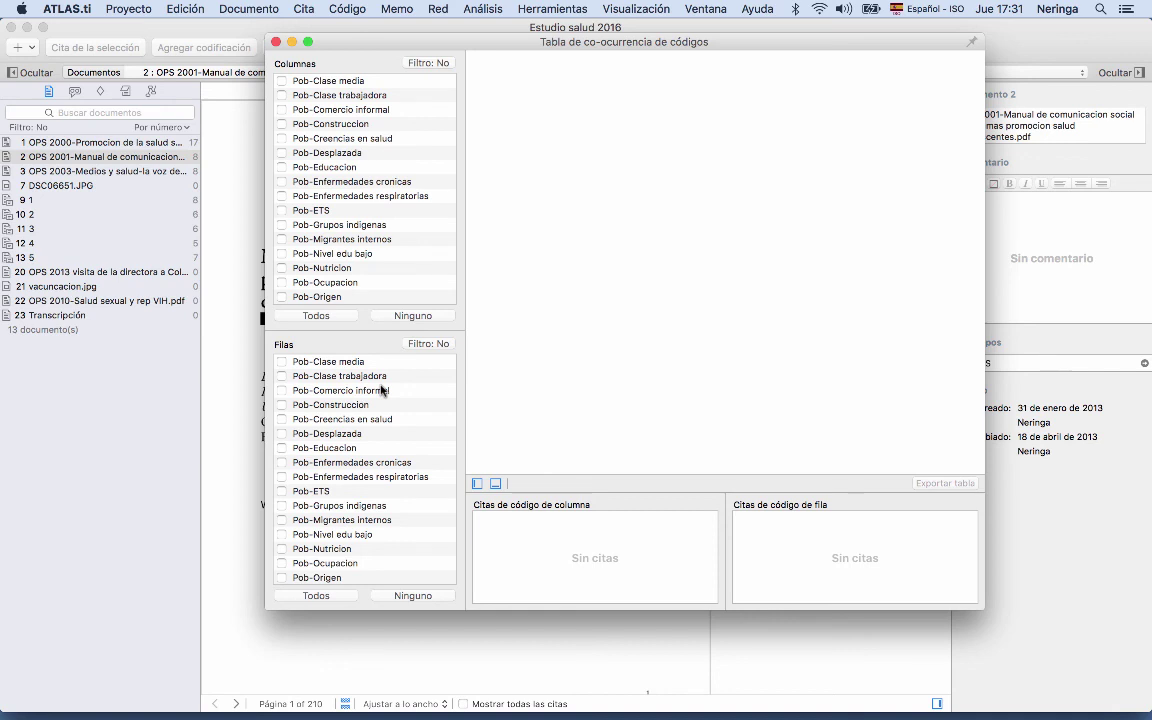
scroll(365, 239, "down", 10)
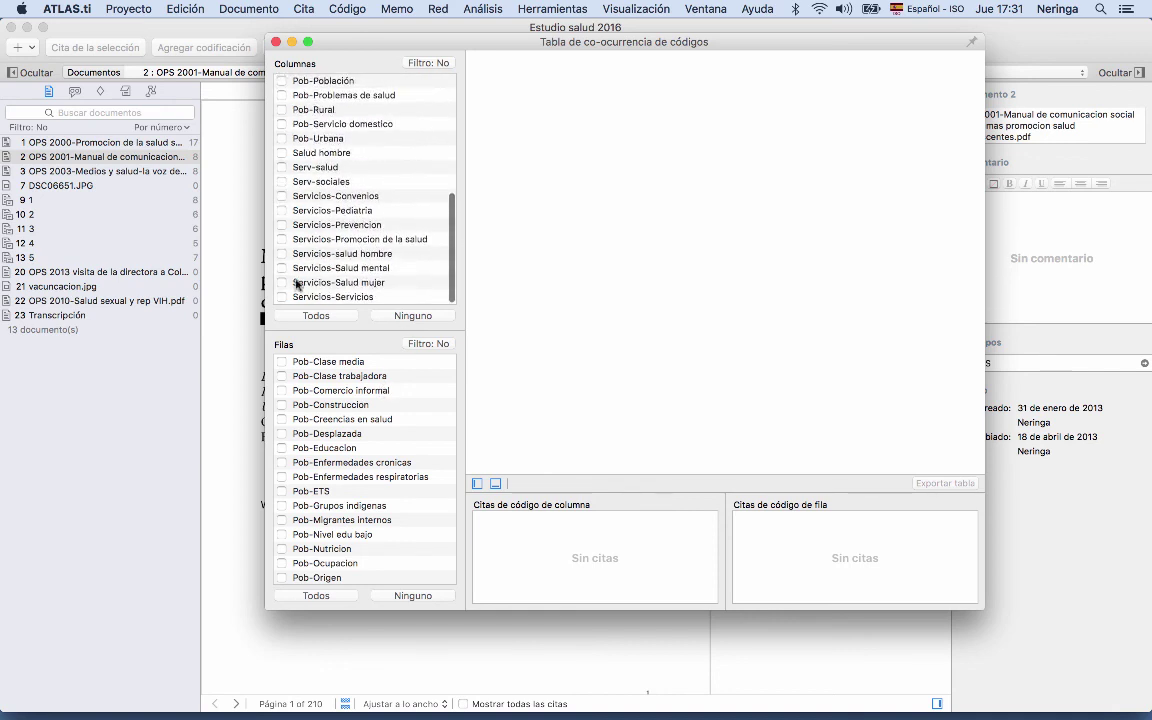
left_click(282, 297)
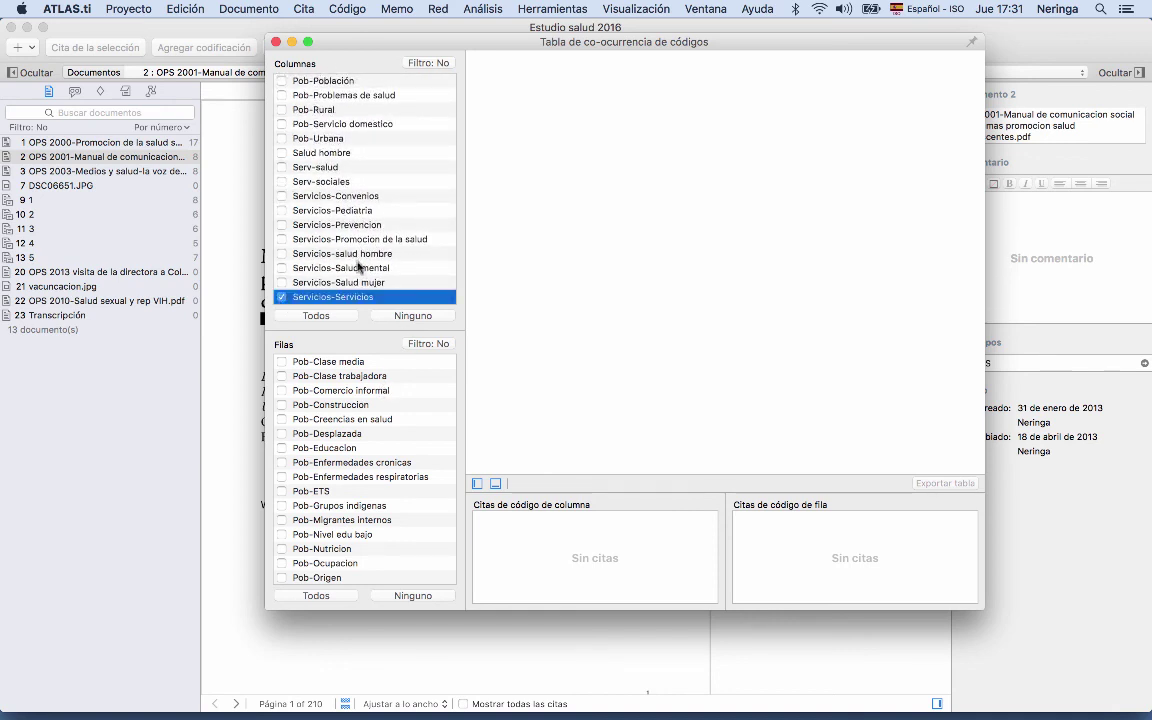
- Add Serv-salud, Serv-sociales and the Servicios codes from Servicios-Convenios through Servicios-Salud mujer as rows of the co-occurrence table
scroll(301, 520, "down", 10)
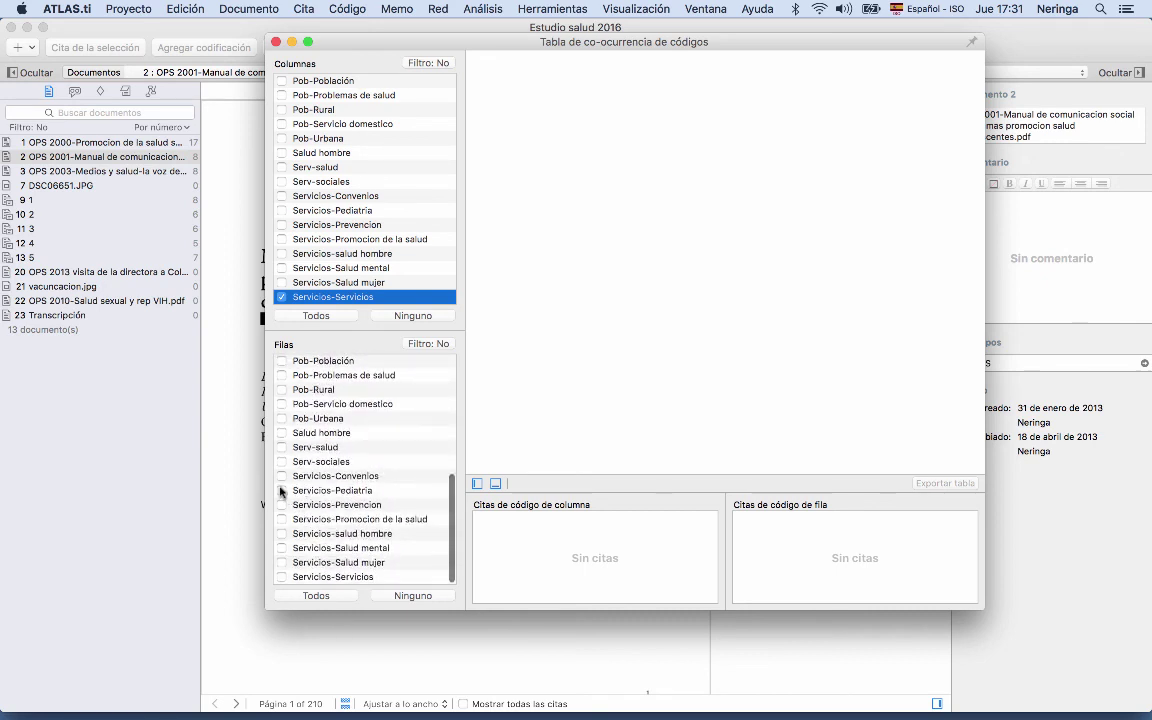
left_click(282, 447)
left_click(282, 462)
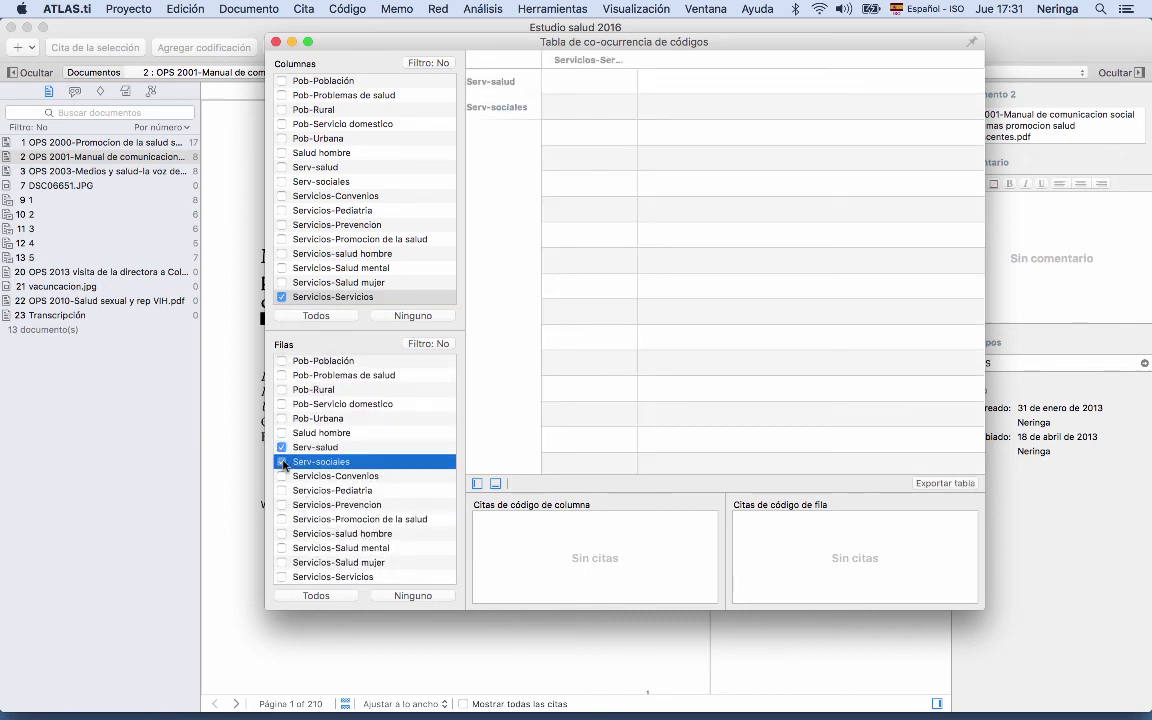
left_click(282, 476)
left_click(282, 490)
left_click(282, 505)
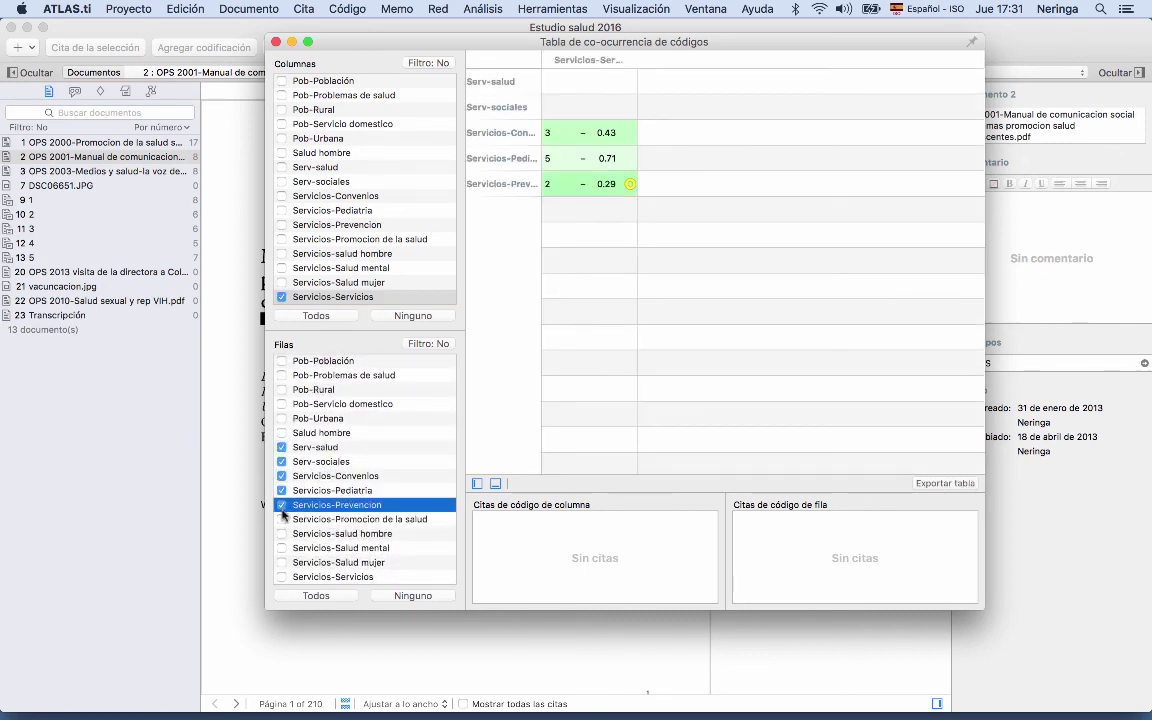
left_click(282, 520)
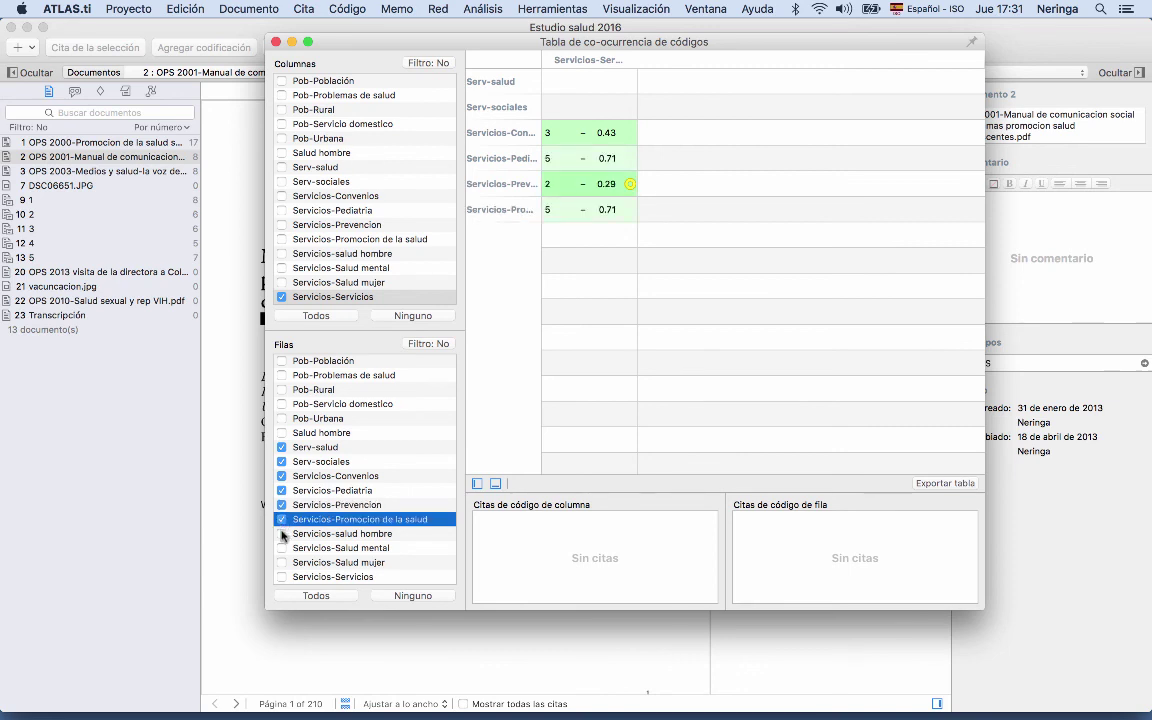
left_click(282, 534)
left_click(282, 548)
left_click(282, 562)
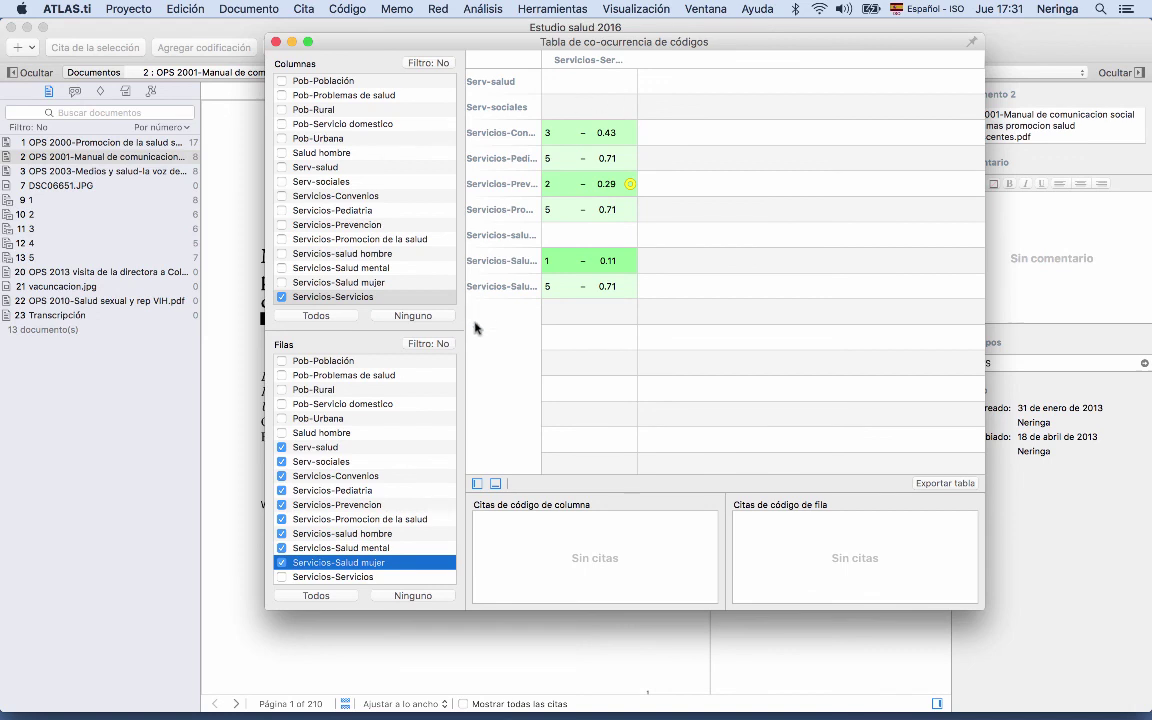
- Inspect the quotations co-occurring under Servicios-Convenios and Servicios-Pediatria, and view the table's export options without exporting
left_click(603, 131)
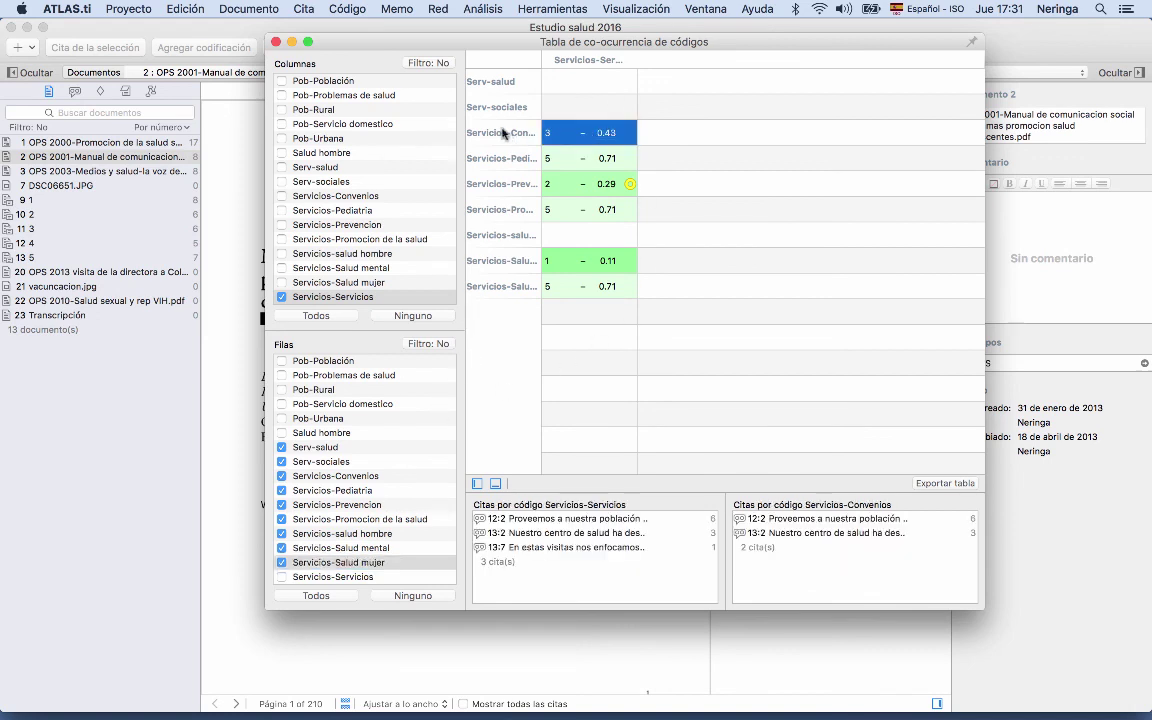
left_click(553, 166)
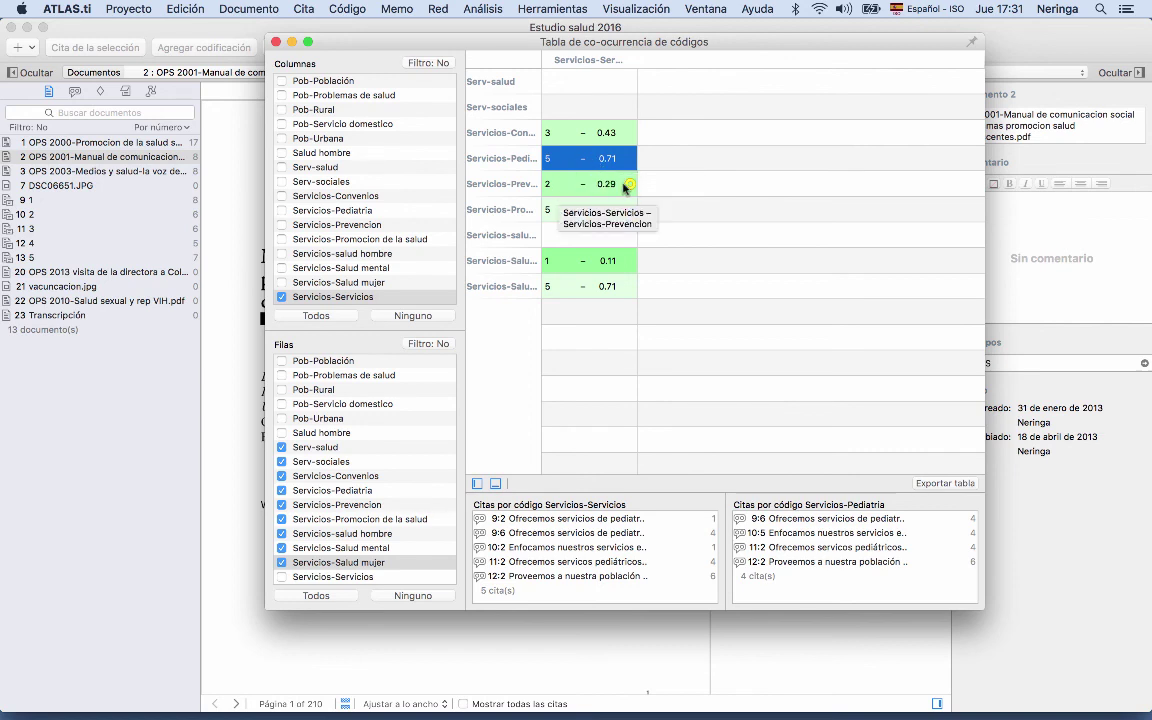
left_click(632, 184)
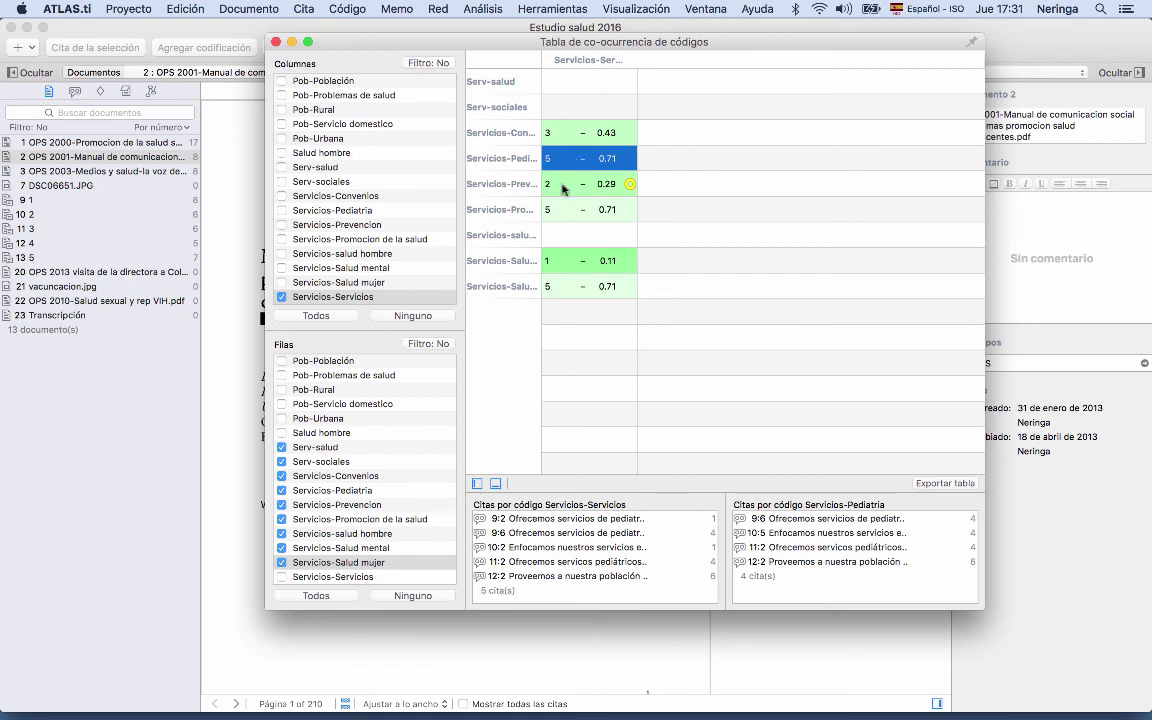
left_click(533, 533)
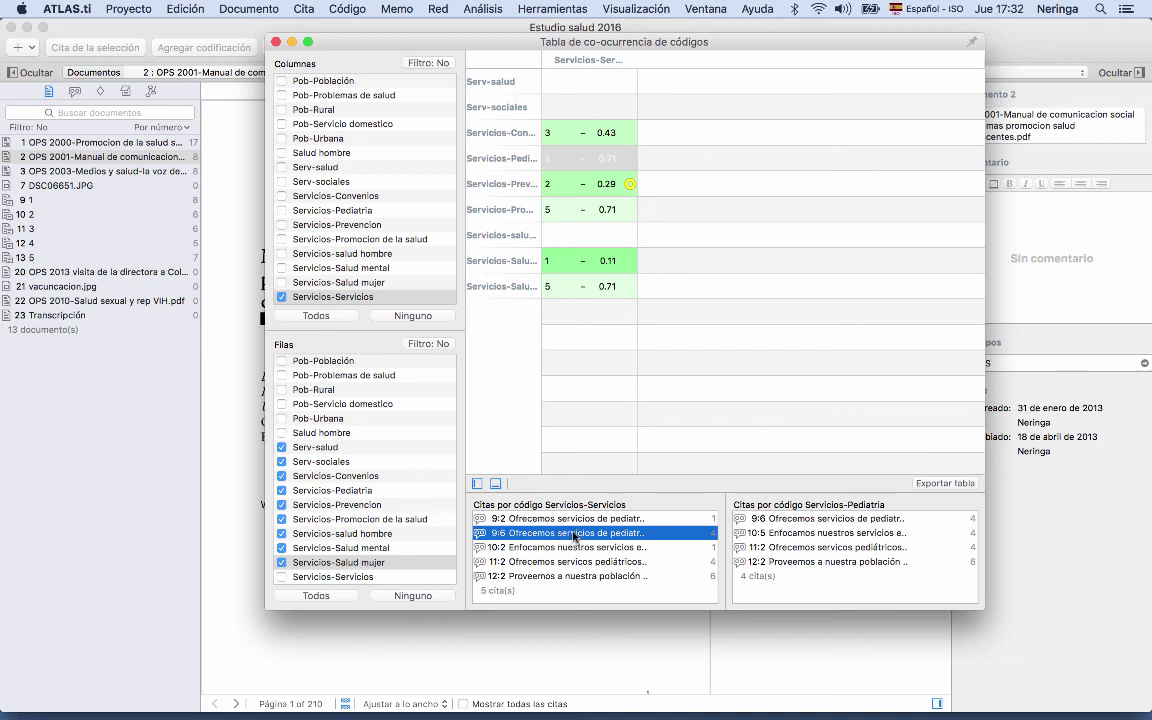
left_click(942, 485)
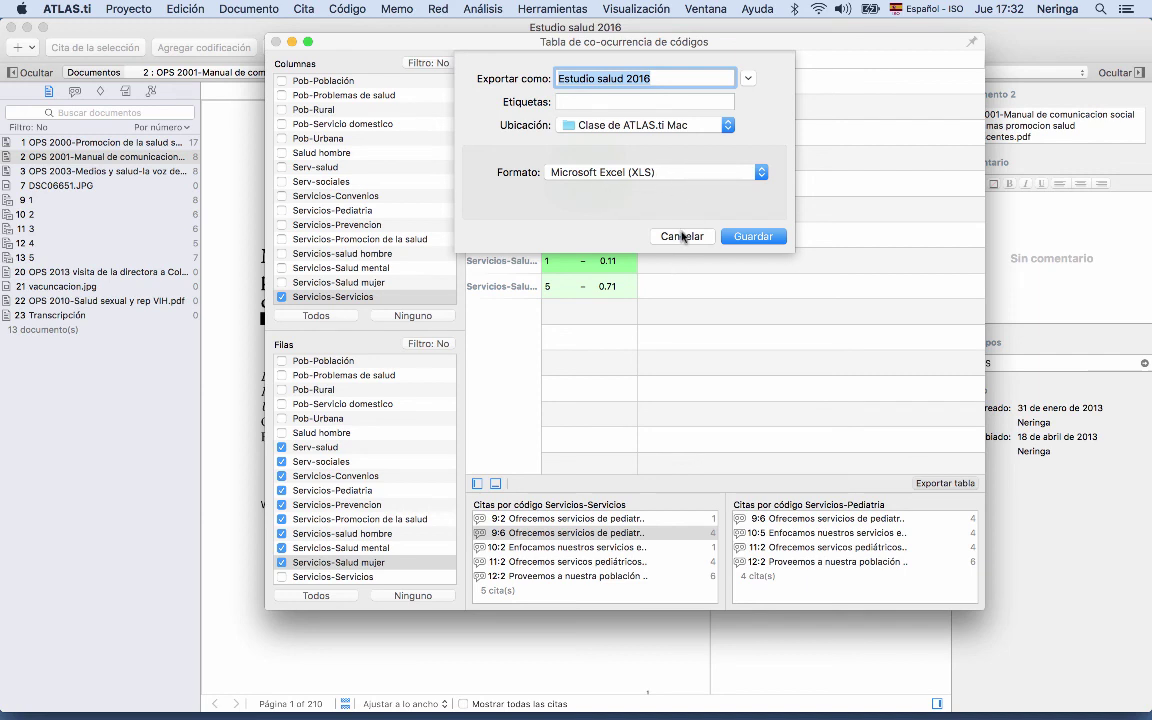
left_click(683, 236)
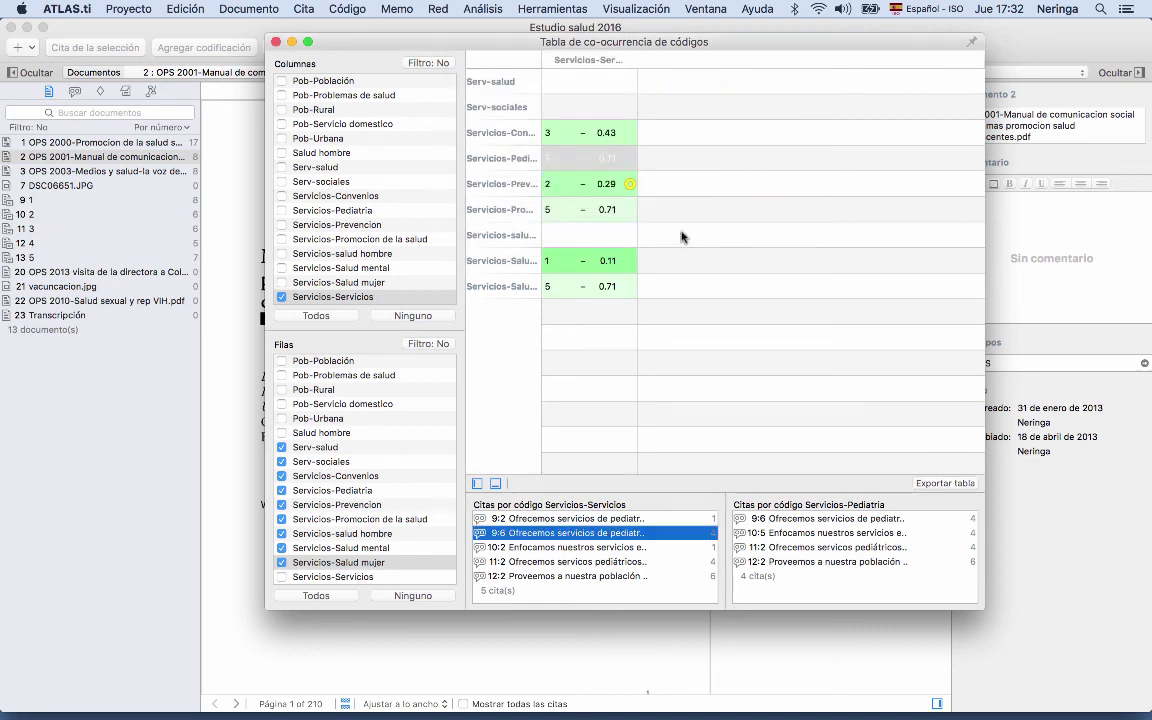
- Show quotation 9:6 in its document, closing the co-occurrence table, and widen the margin area that displays the codes
double_click(527, 536)
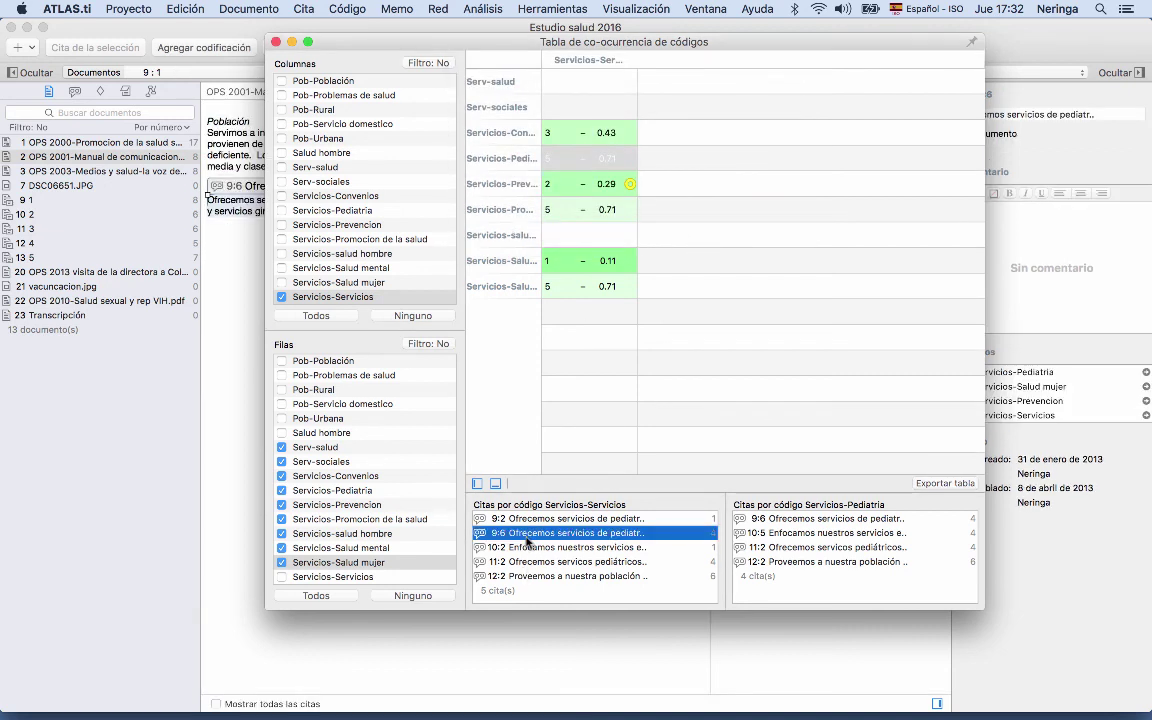
left_click(276, 42)
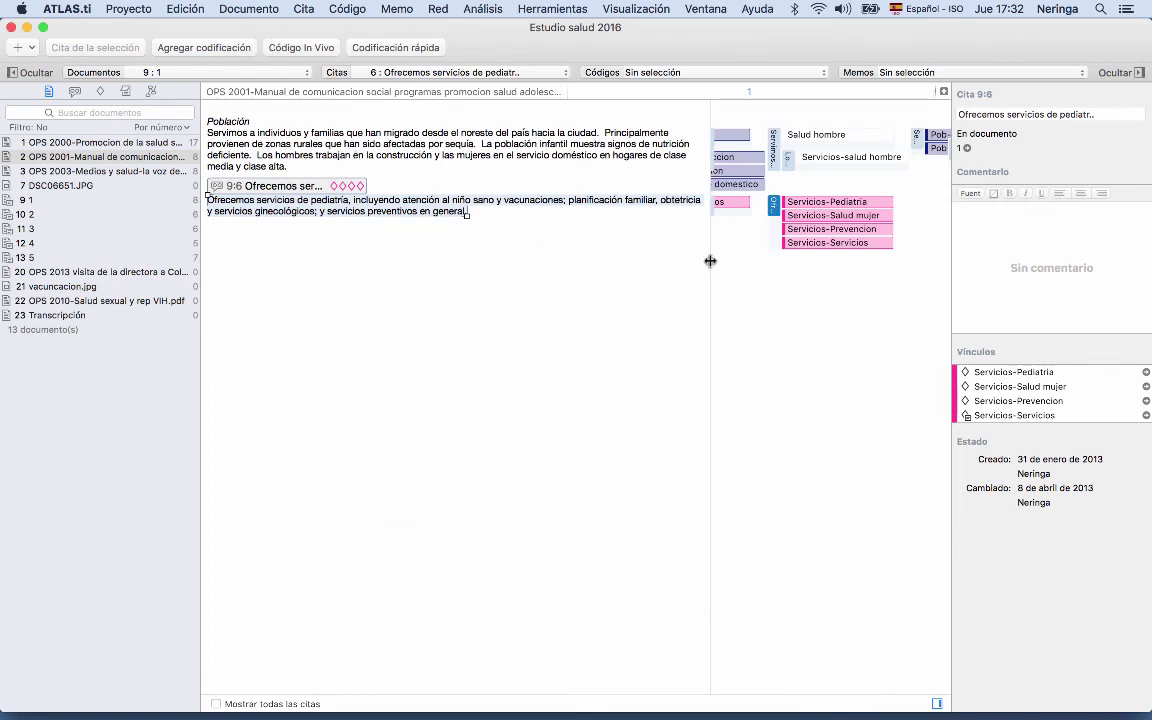
left_click_drag(710, 260, 585, 261)
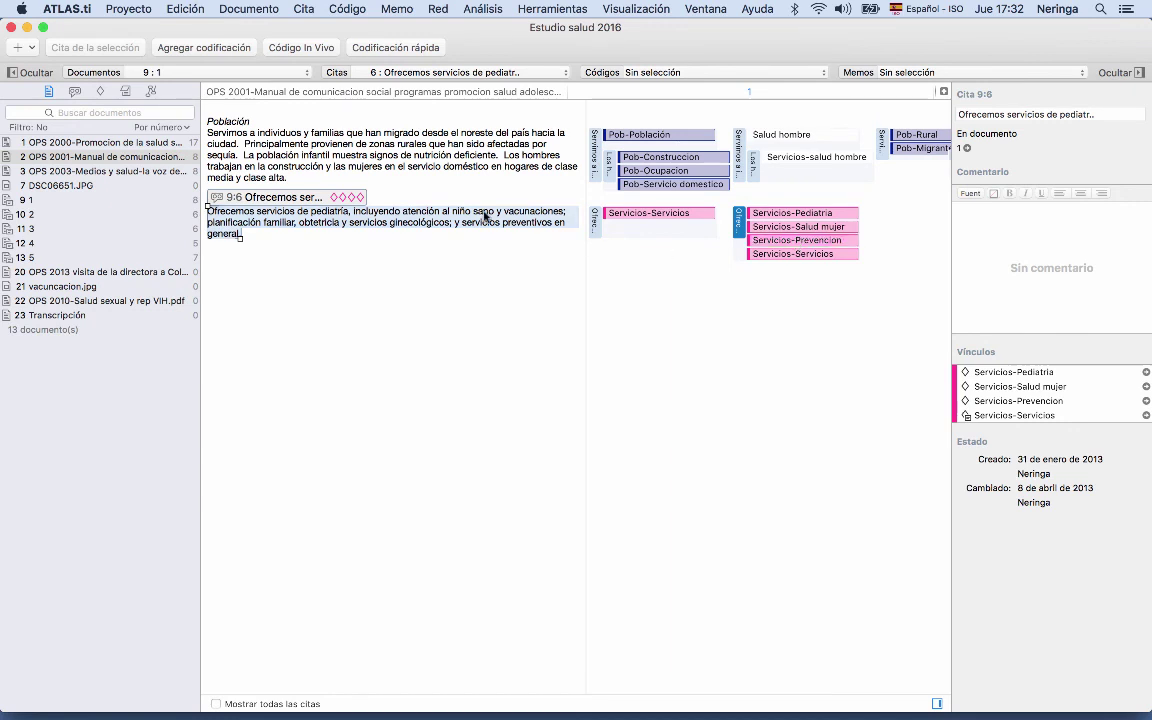
- Build a code-document table crossing Servicios-Servicios with the document groups Sexo::F and Sexo::M, then close the table after reviewing it
left_click(466, 8)
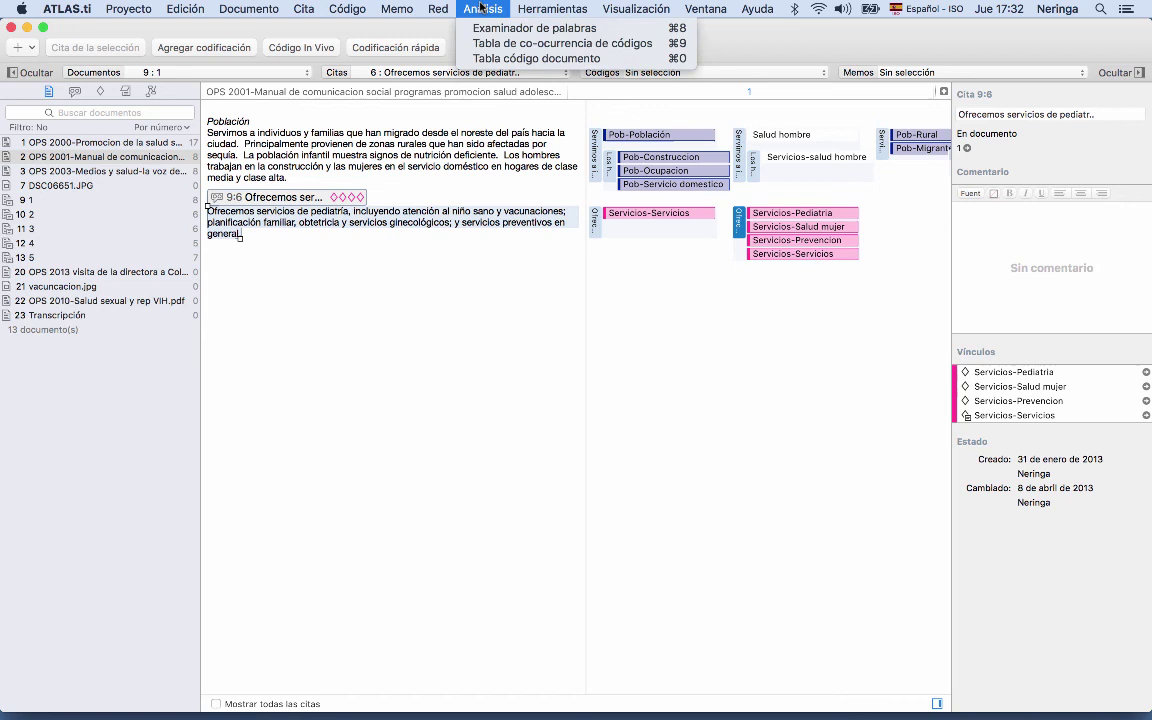
left_click(492, 59)
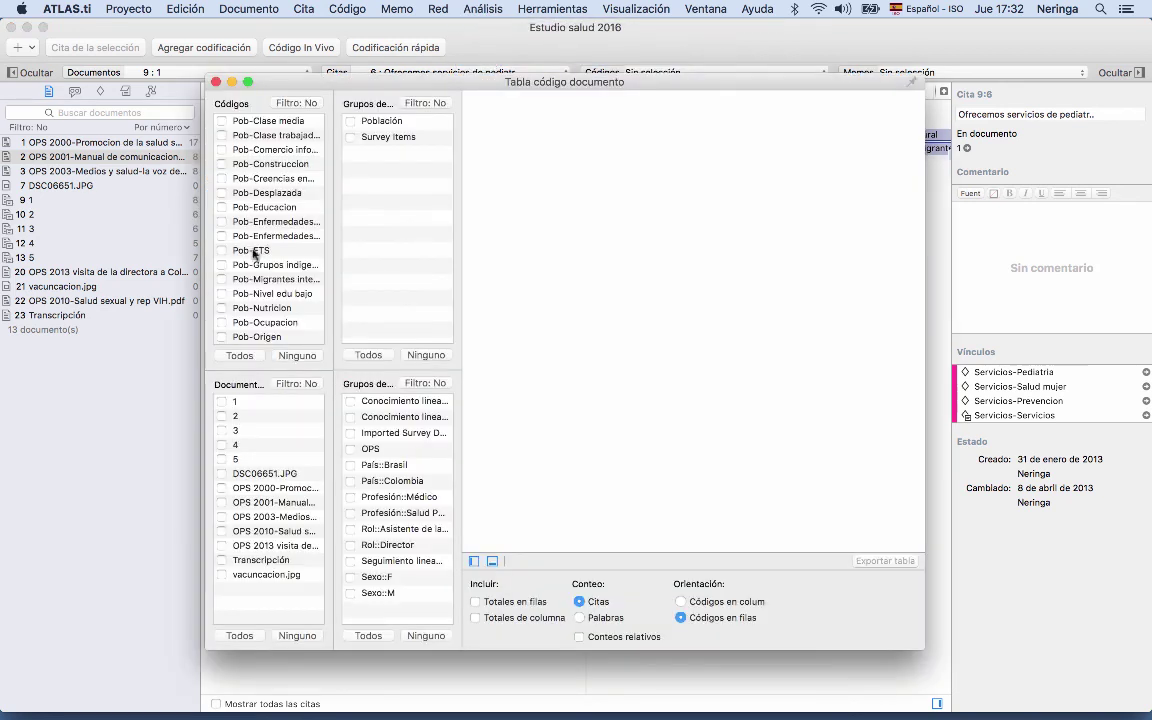
scroll(235, 235, "down", 10)
scroll(250, 255, "down", 2)
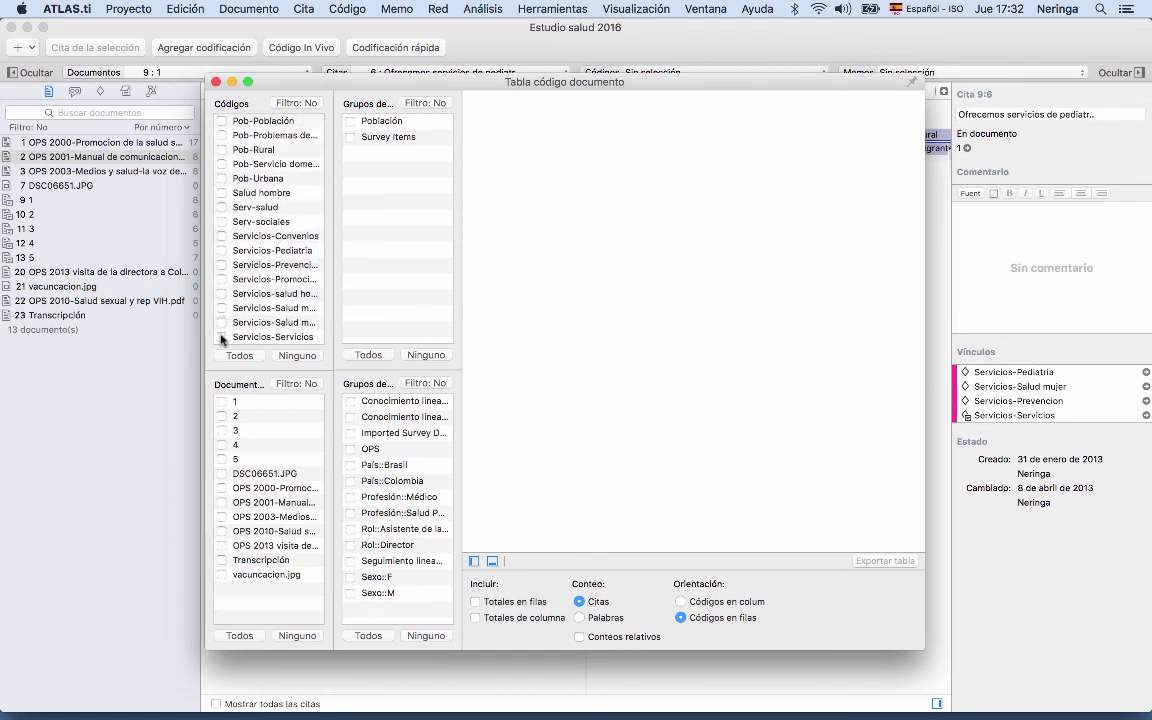
left_click(222, 338)
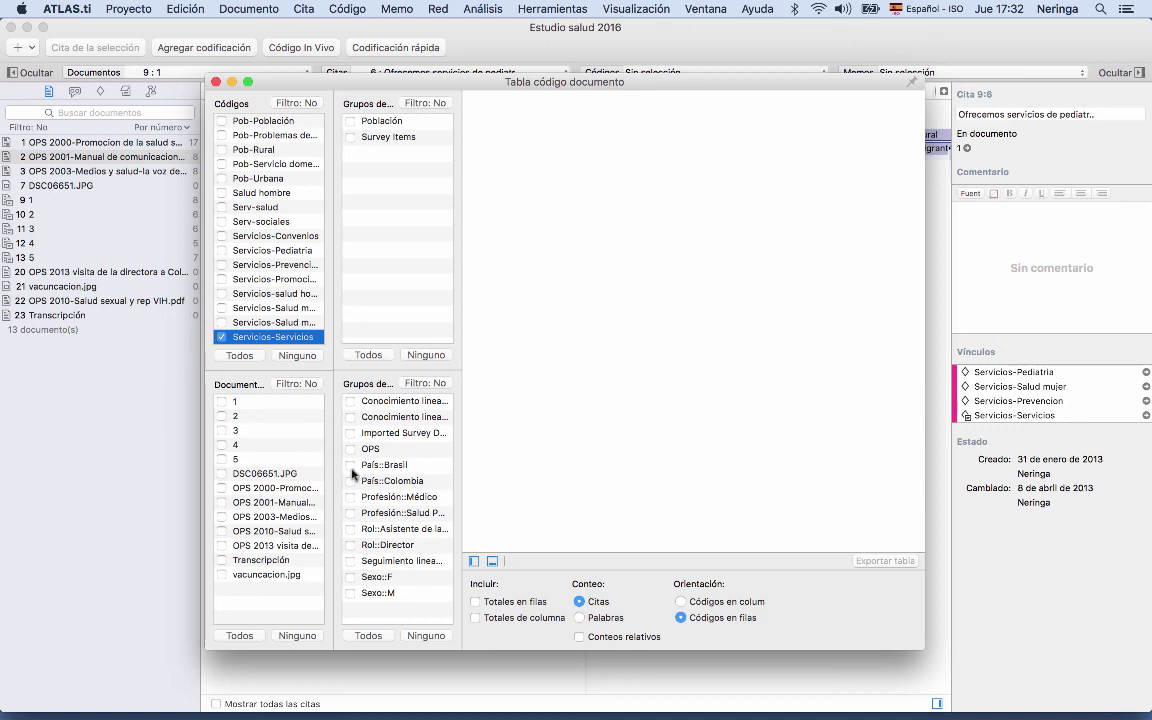
left_click(351, 578)
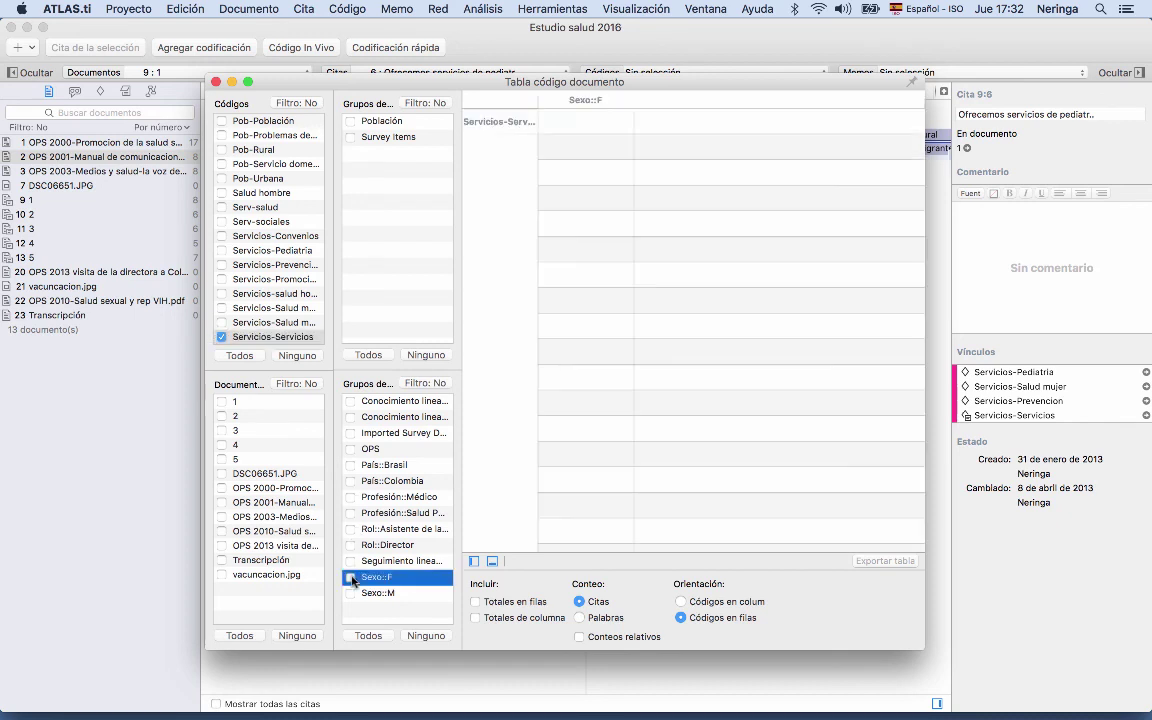
left_click(351, 594)
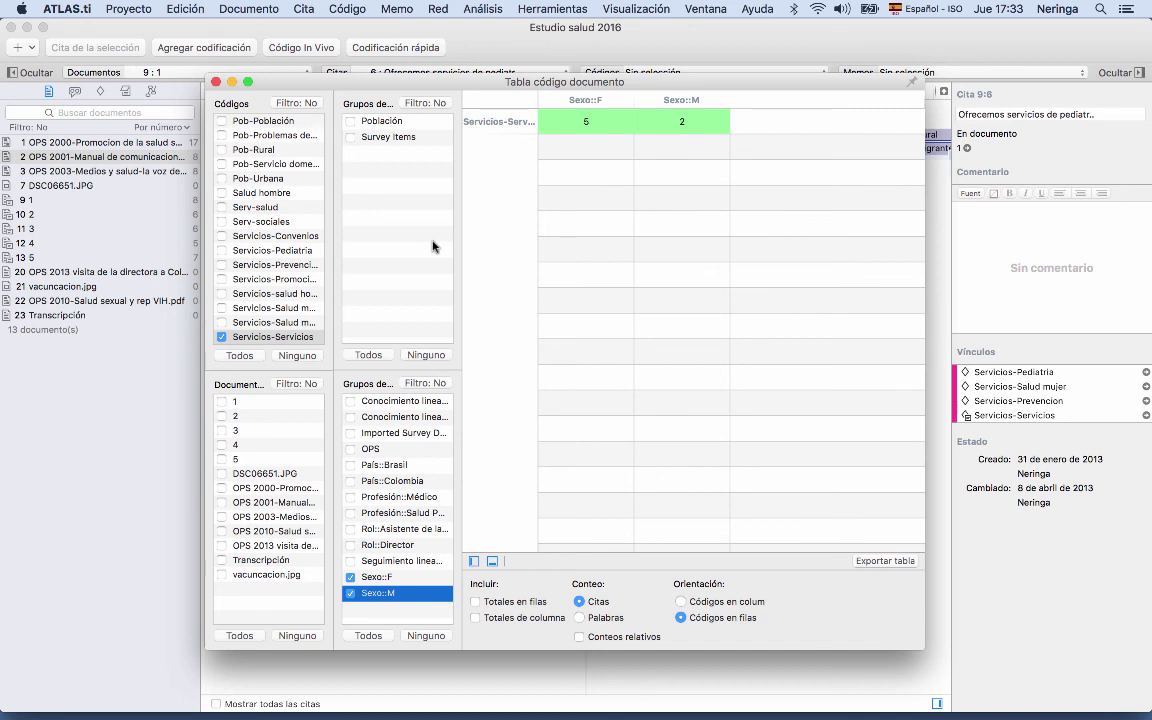
left_click(216, 83)
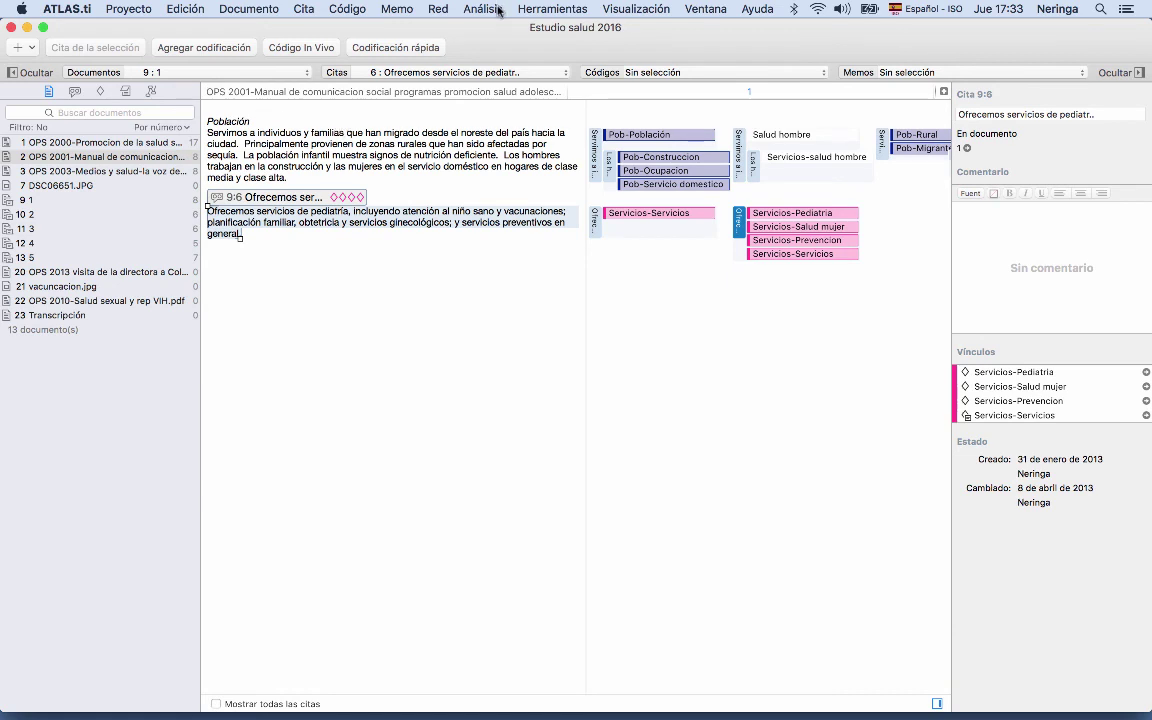
- Generate the report listing documents and their associated groups, read through it, and close it without saving
left_click(227, 9)
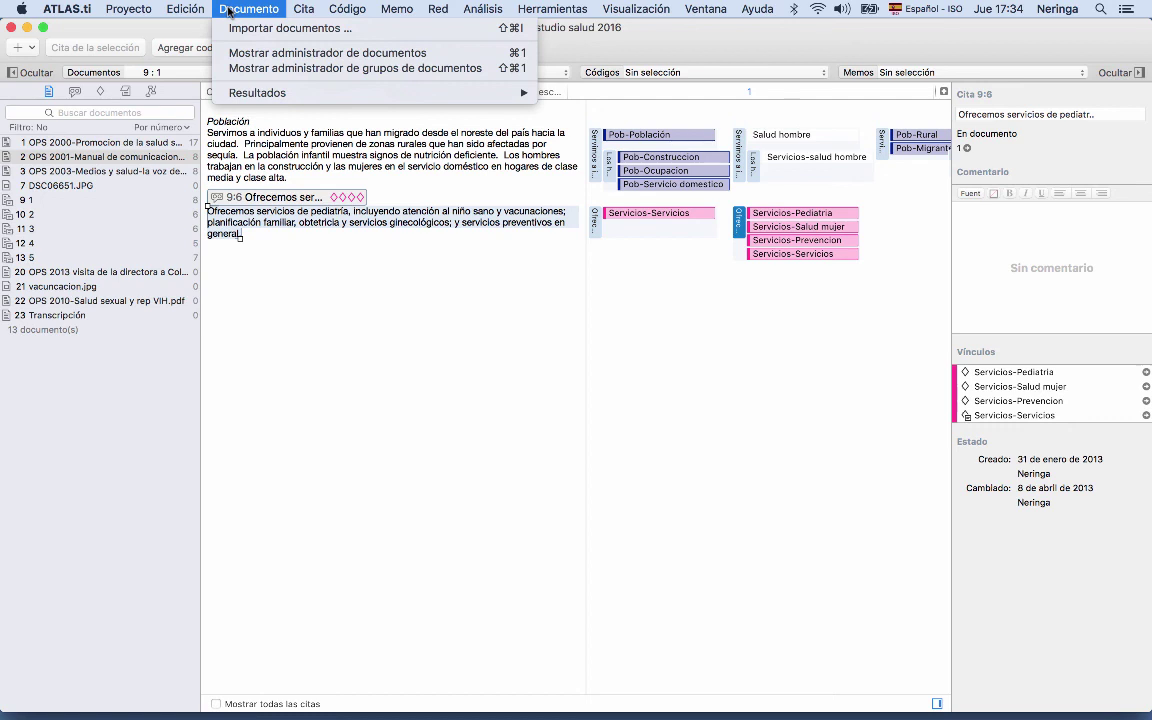
mouse_move(244, 88)
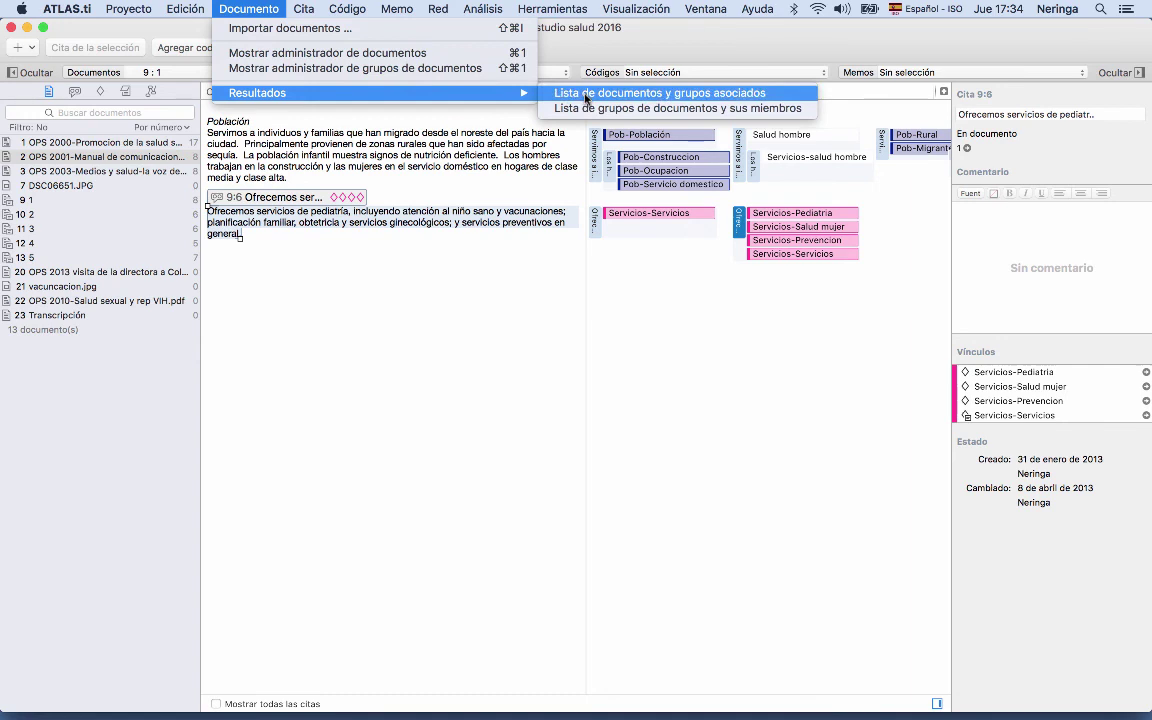
left_click(586, 97)
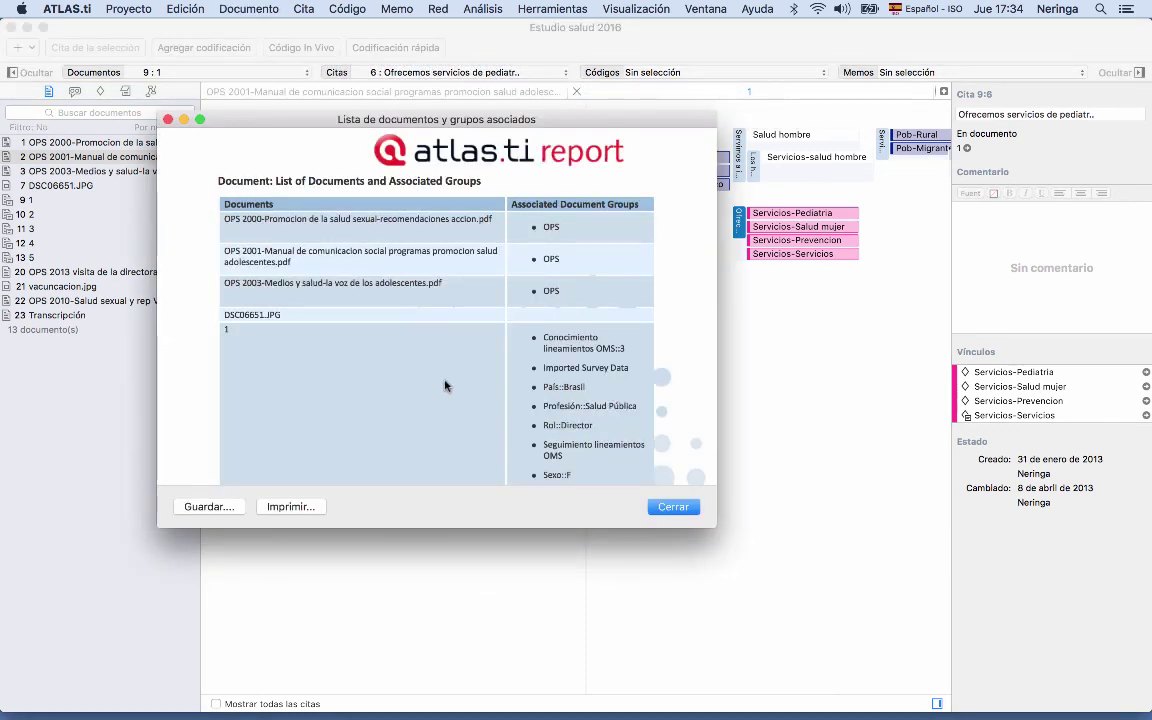
scroll(355, 391, "down", 2)
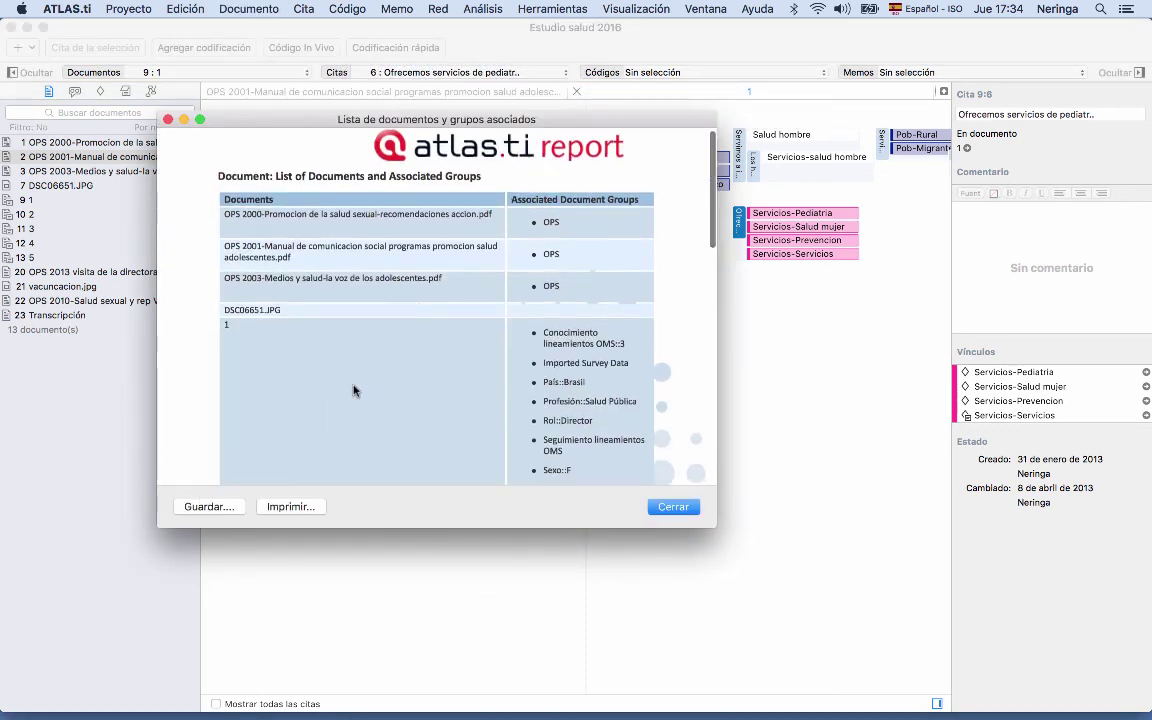
scroll(360, 404, "down", 10)
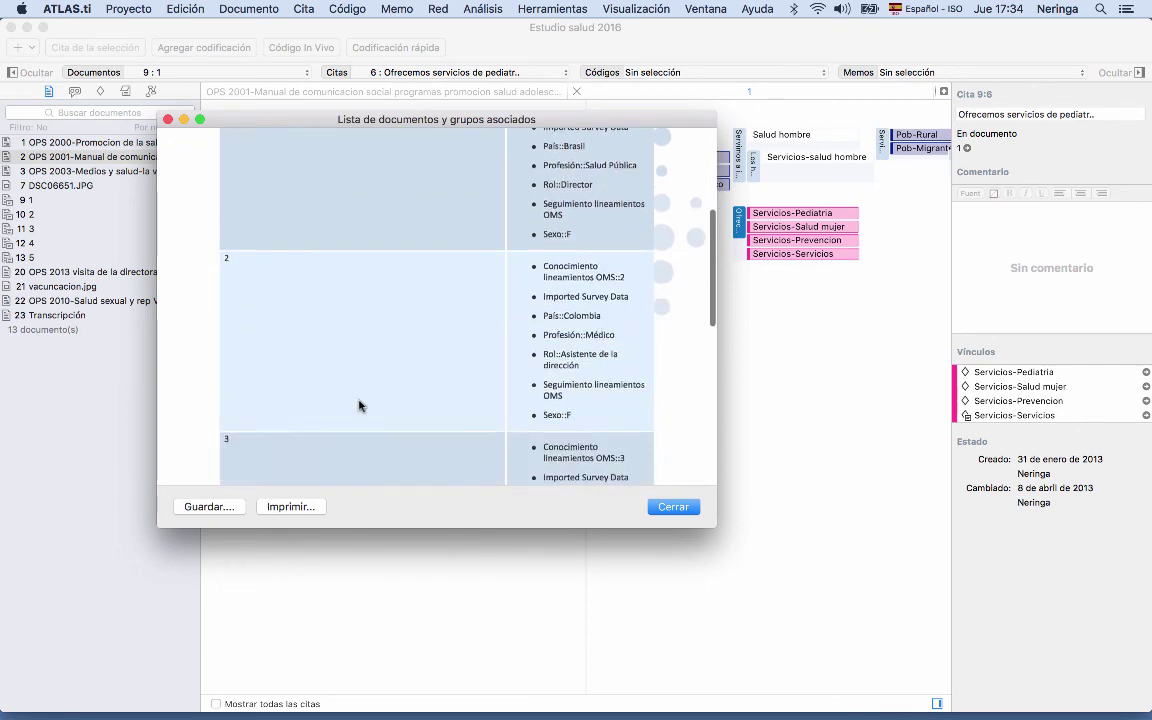
scroll(360, 404, "down", 5)
scroll(360, 404, "up", 6)
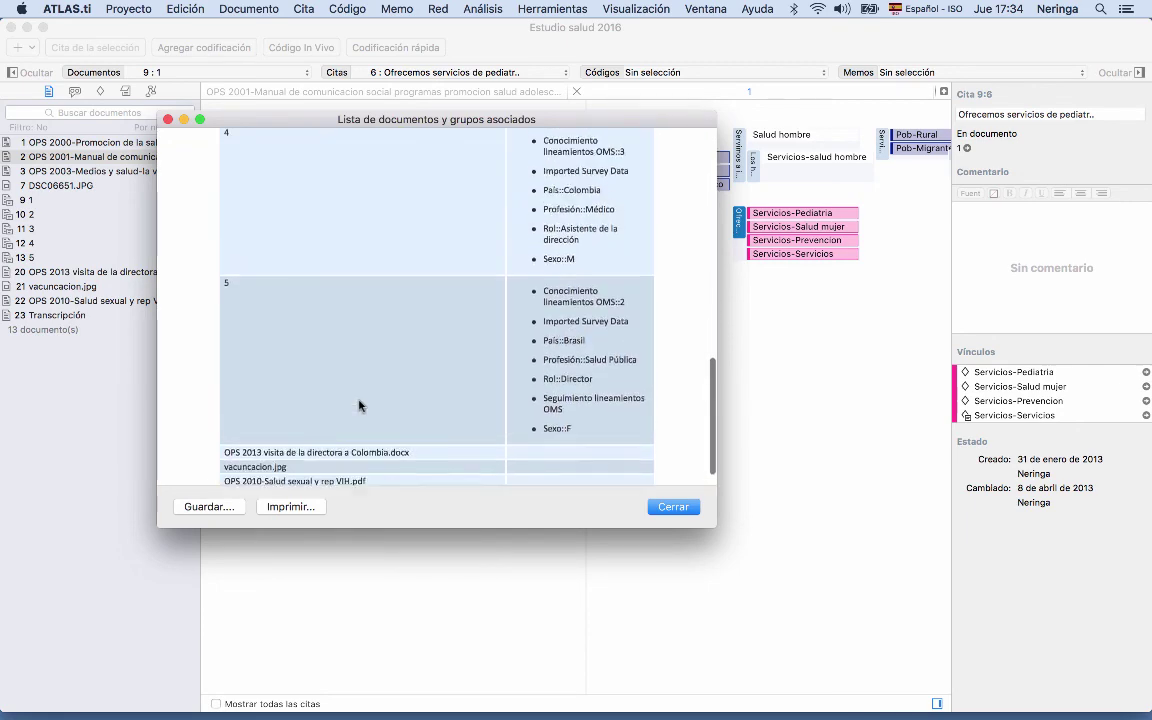
scroll(360, 405, "up", 10)
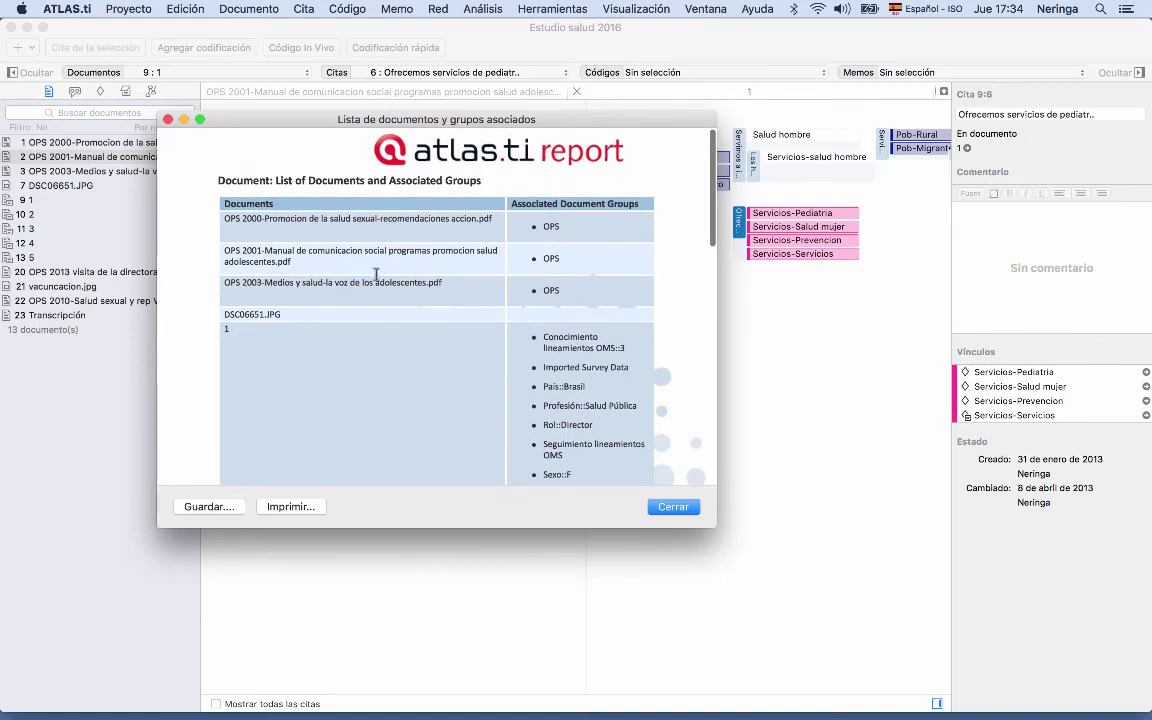
left_click(167, 121)
- Generate the report of quotations by code, browse its entries, and close it without saving
left_click(303, 9)
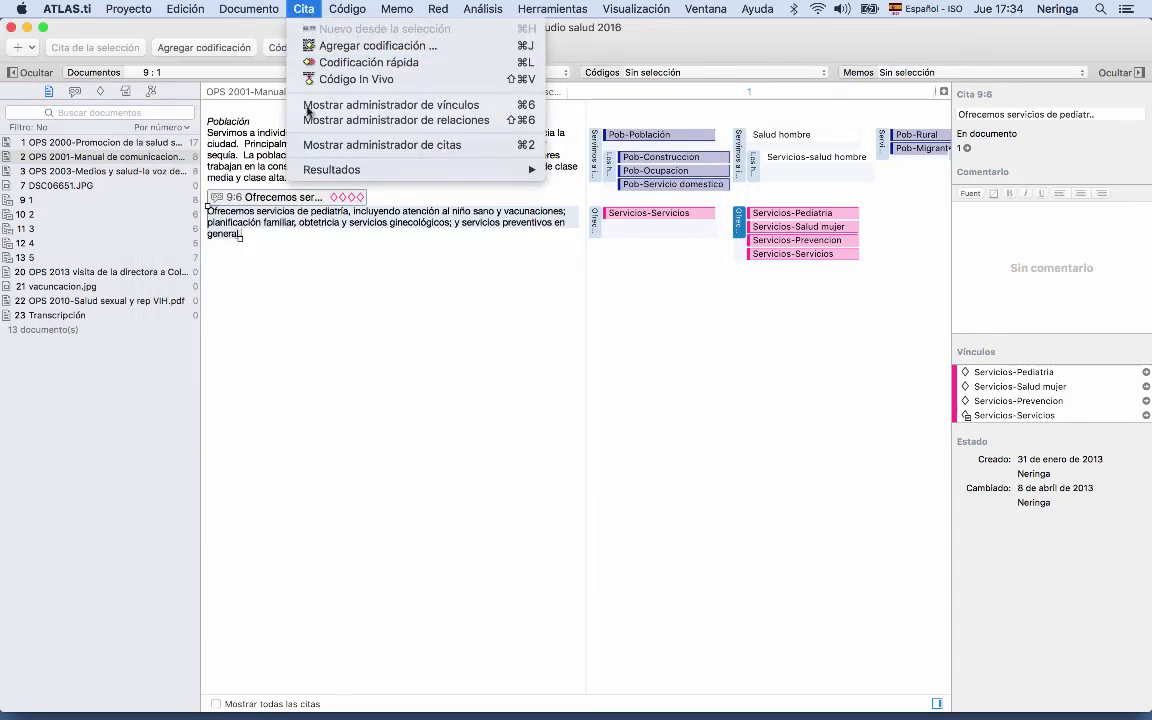
mouse_move(337, 173)
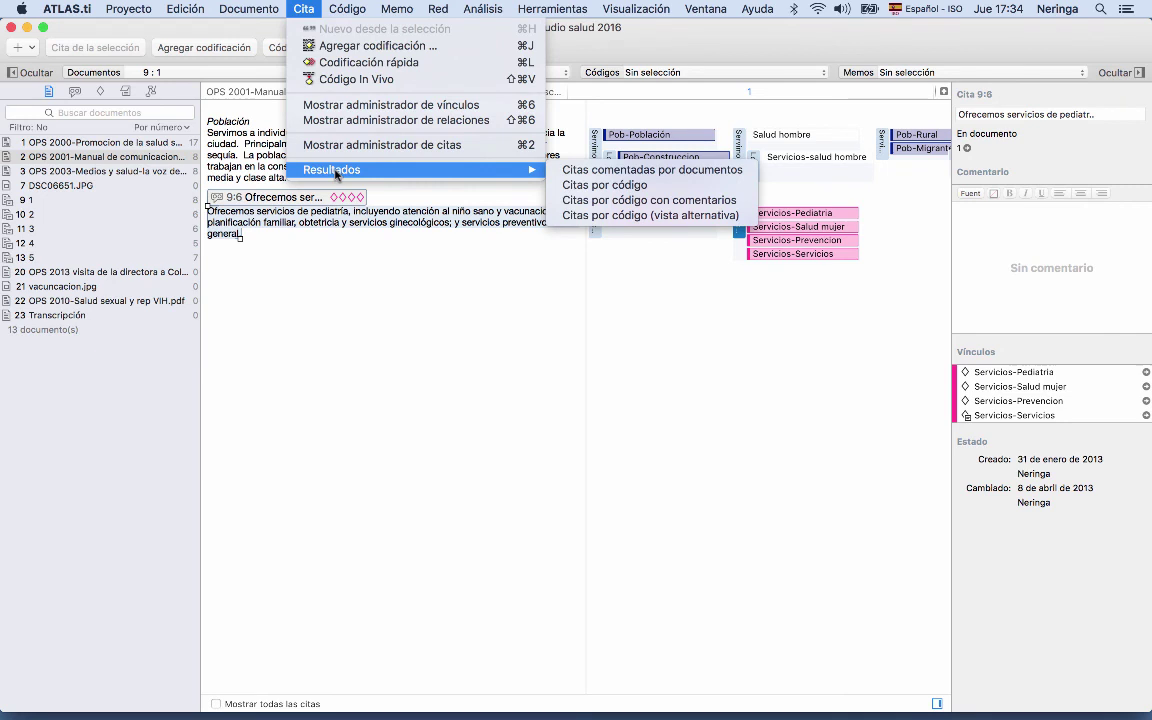
left_click(626, 189)
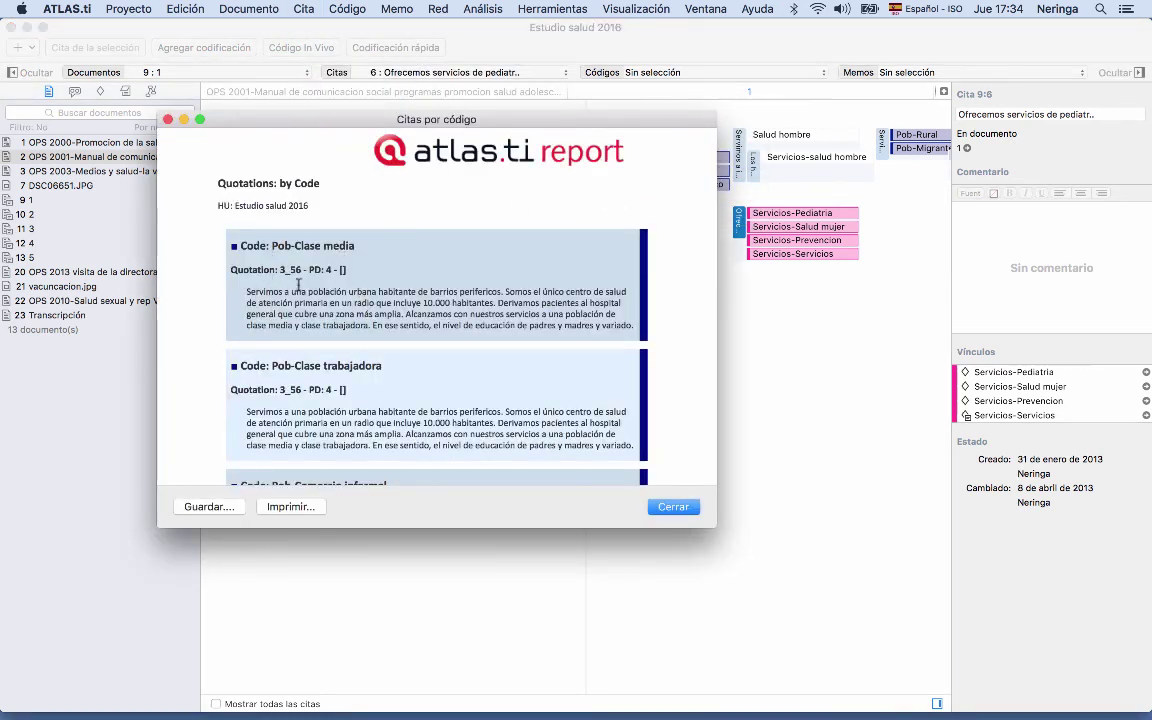
scroll(325, 304, "down", 10)
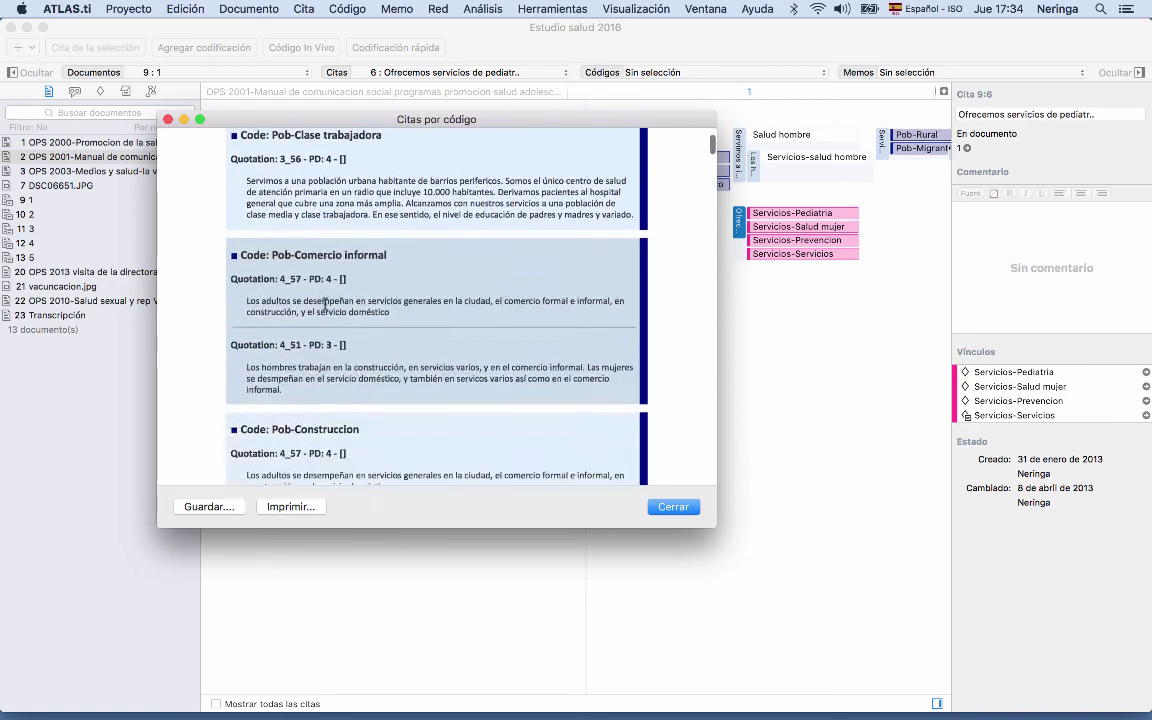
scroll(325, 304, "down", 15)
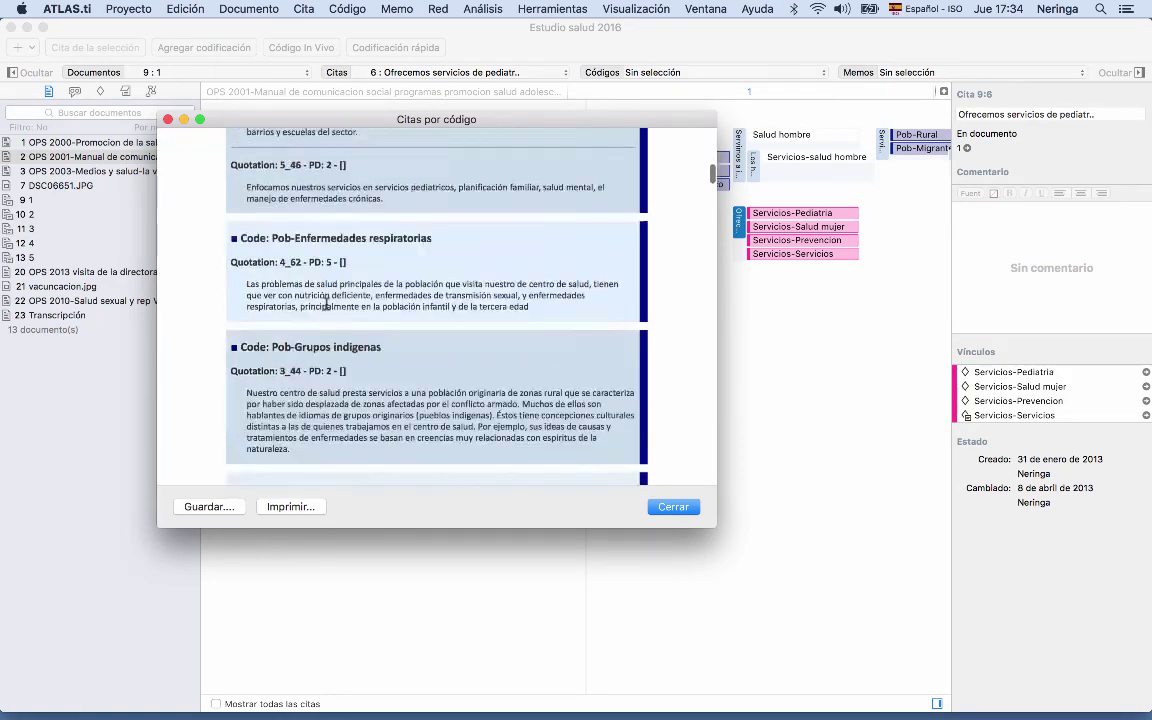
scroll(325, 304, "down", 15)
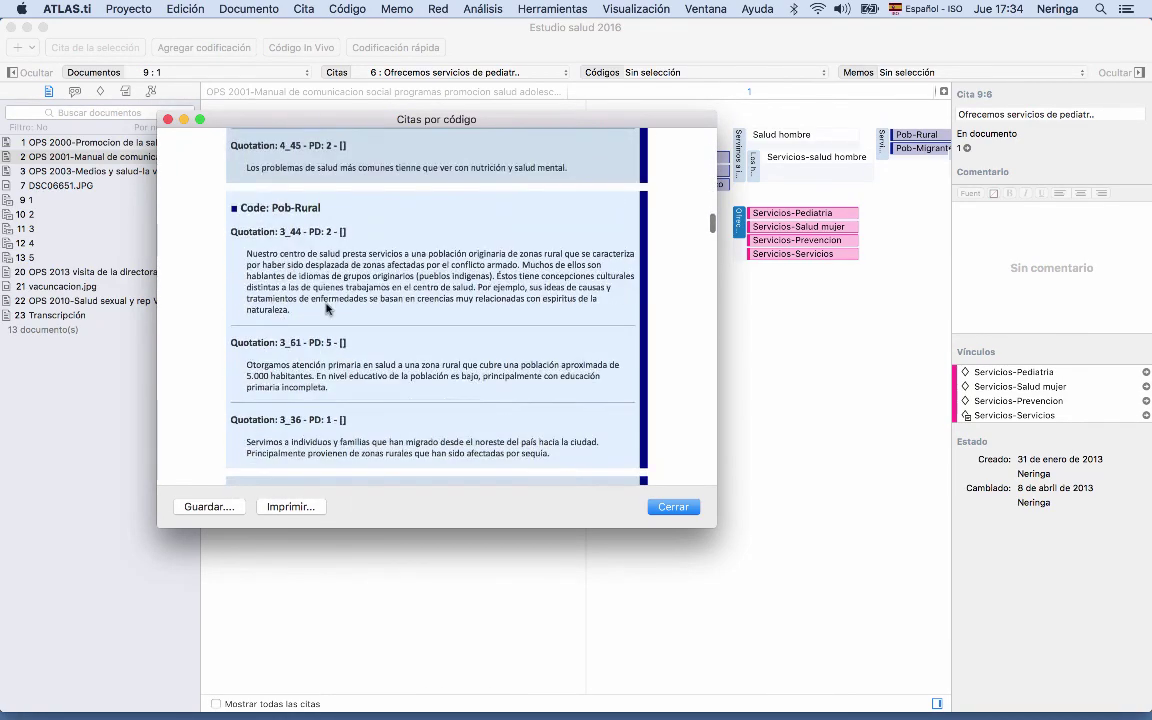
scroll(325, 308, "down", 12)
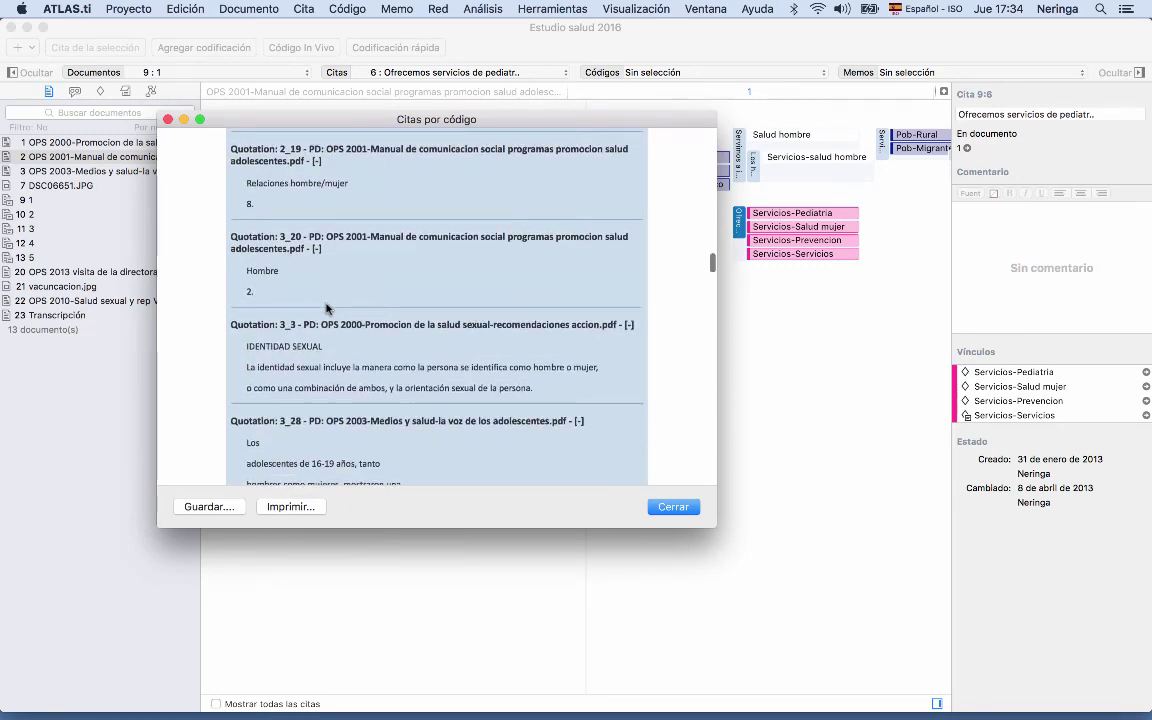
left_click(168, 120)
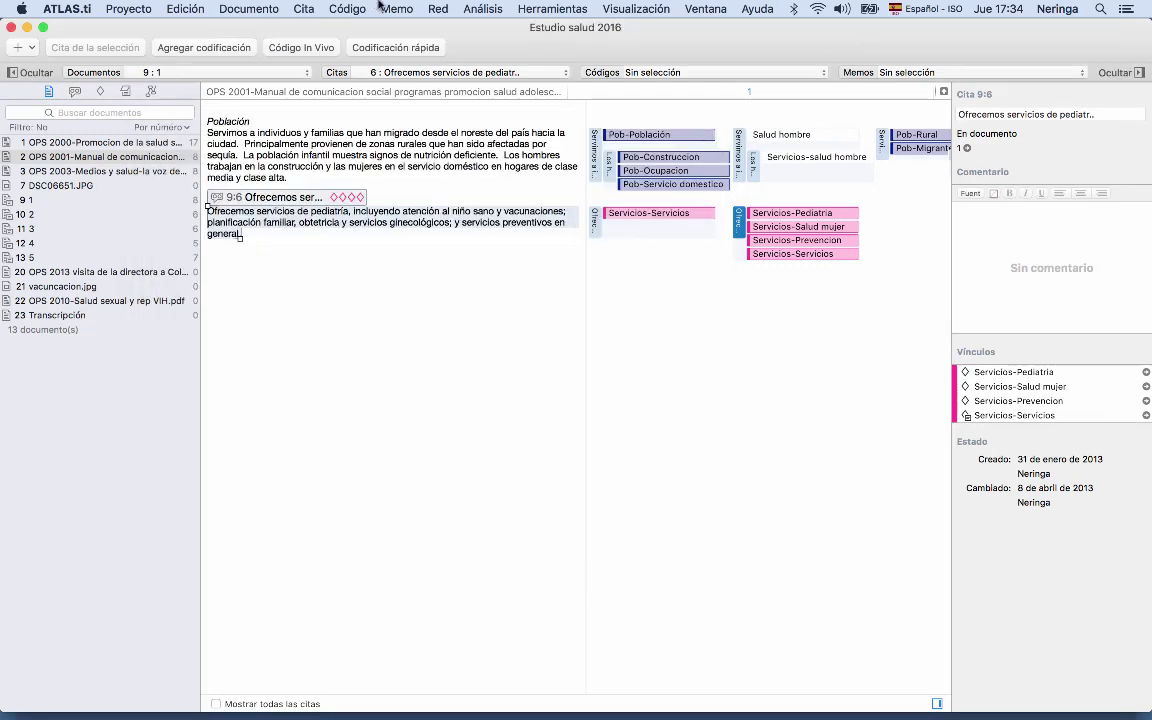
- Generate the code book report, review the codes and their comments, and close it without saving
left_click(349, 9)
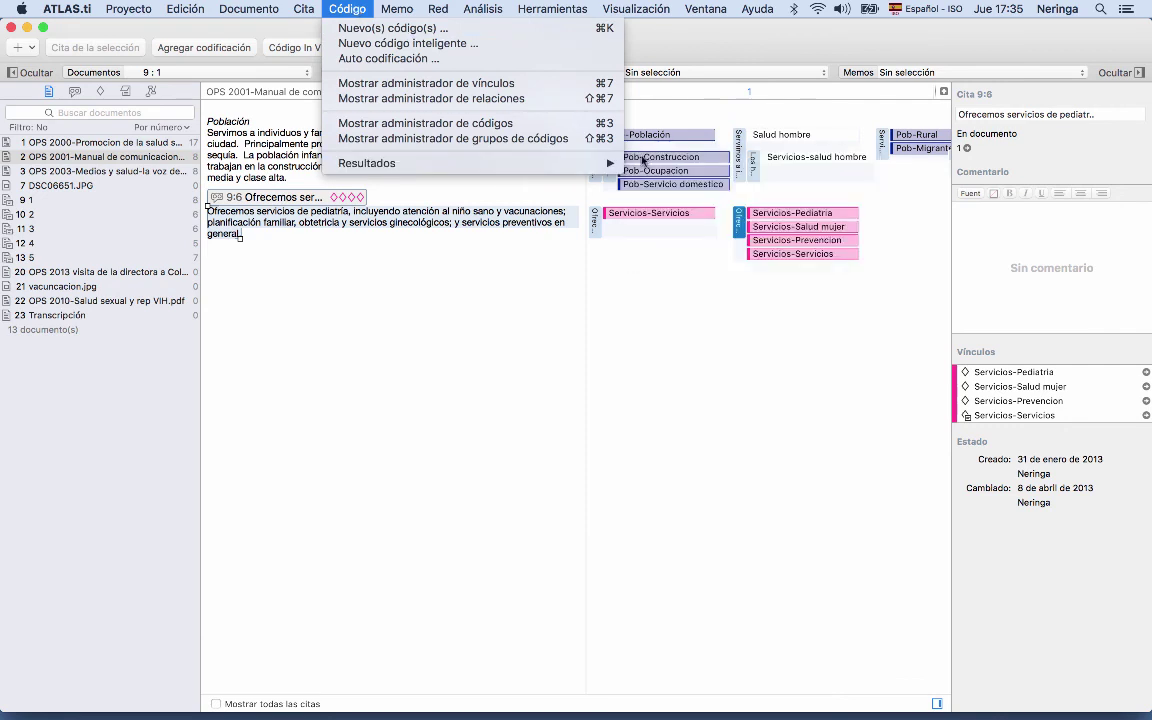
mouse_move(600, 163)
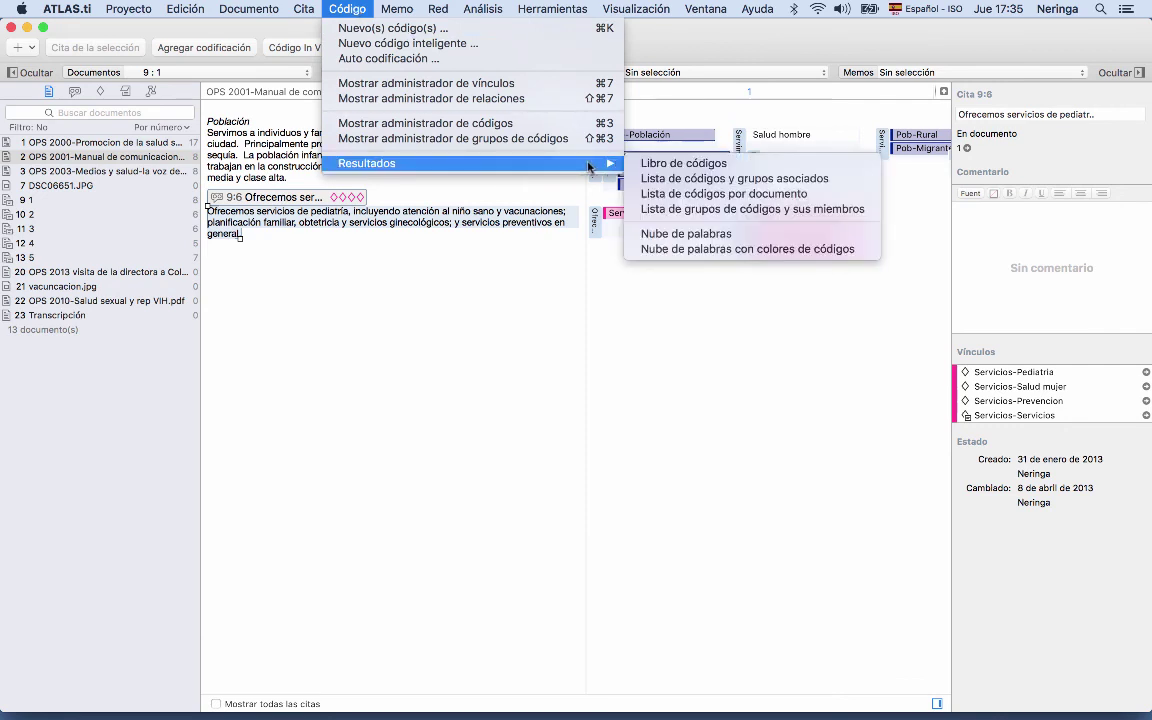
left_click(673, 168)
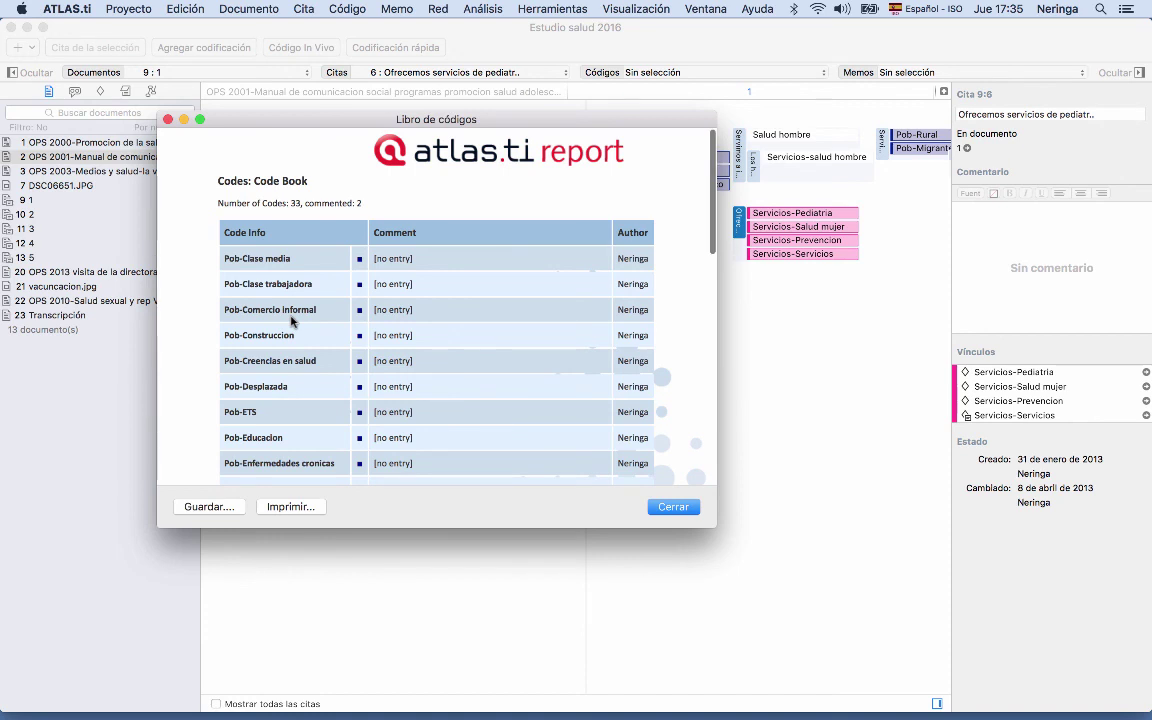
scroll(285, 330, "down", 1)
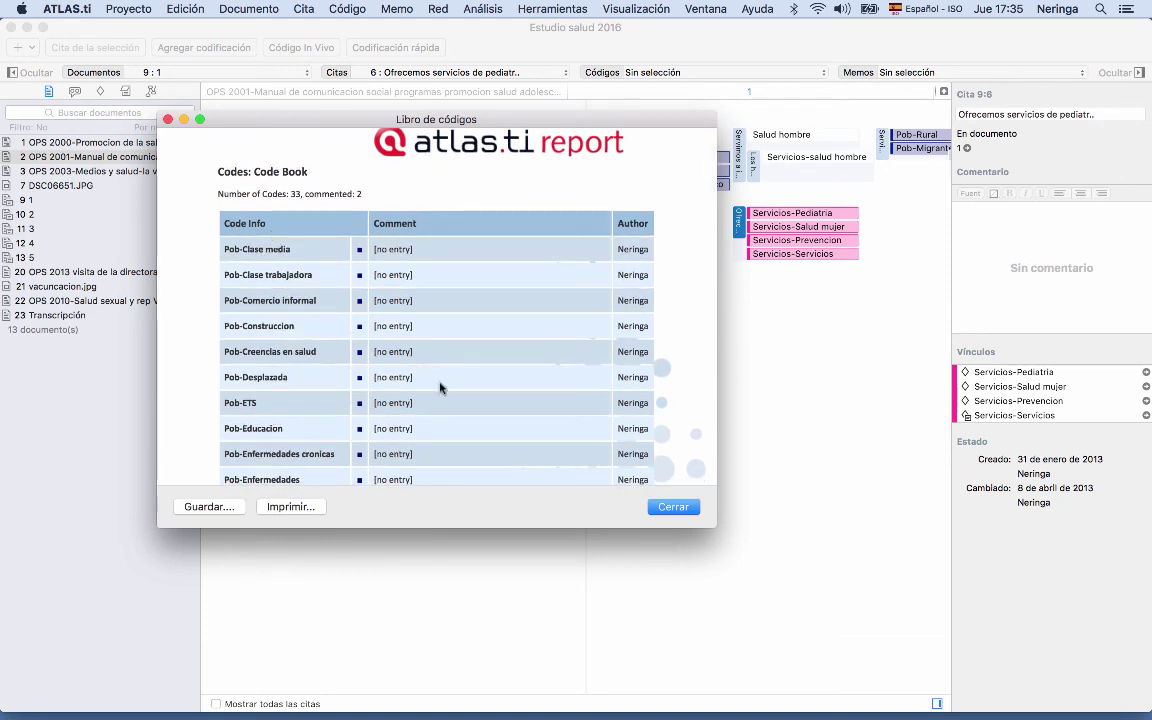
scroll(446, 373, "down", 5)
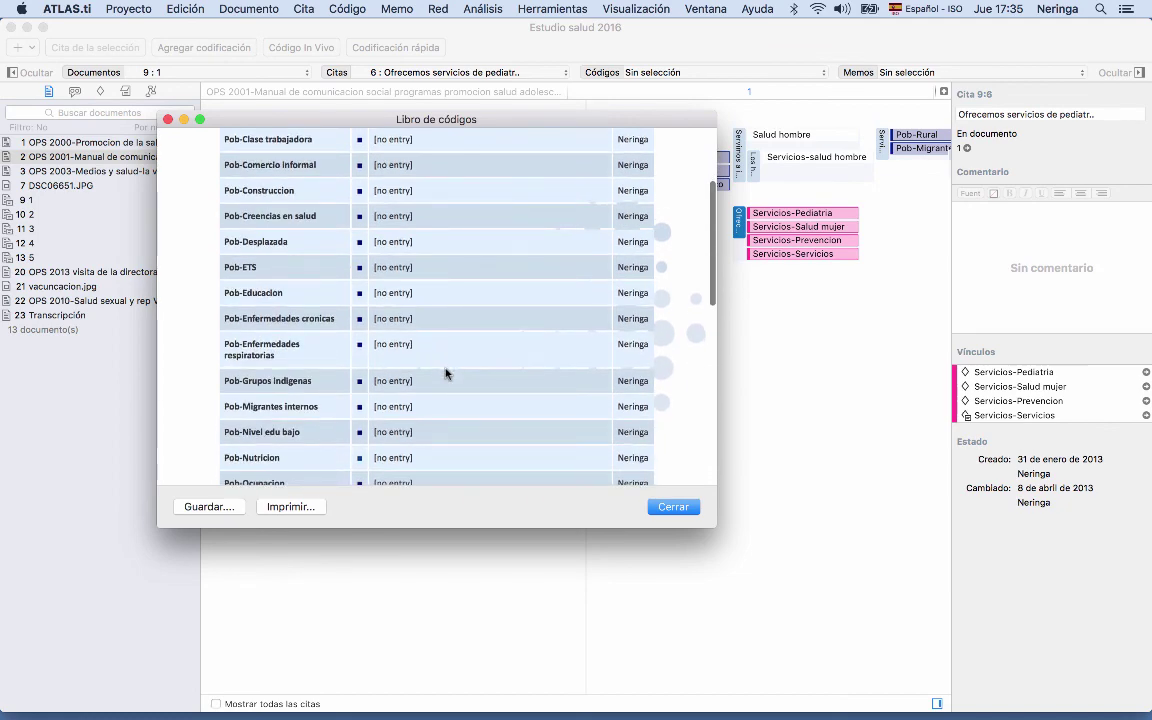
scroll(446, 373, "up", 5)
scroll(446, 373, "down", 10)
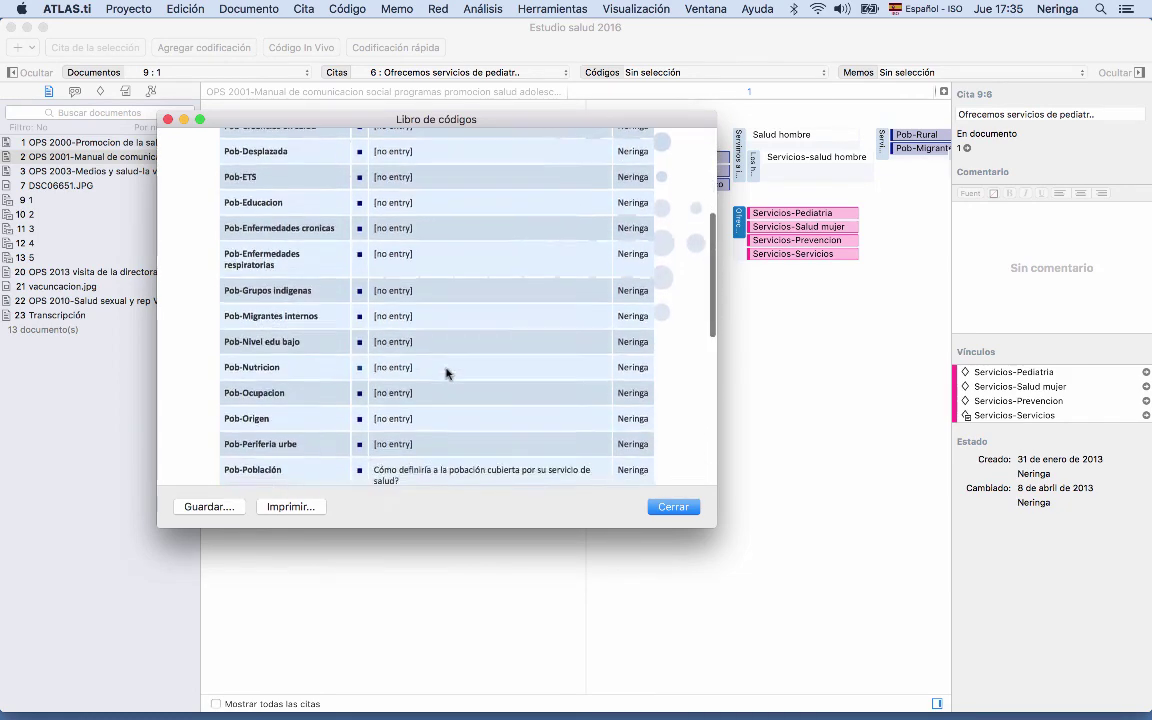
scroll(452, 419, "down", 5)
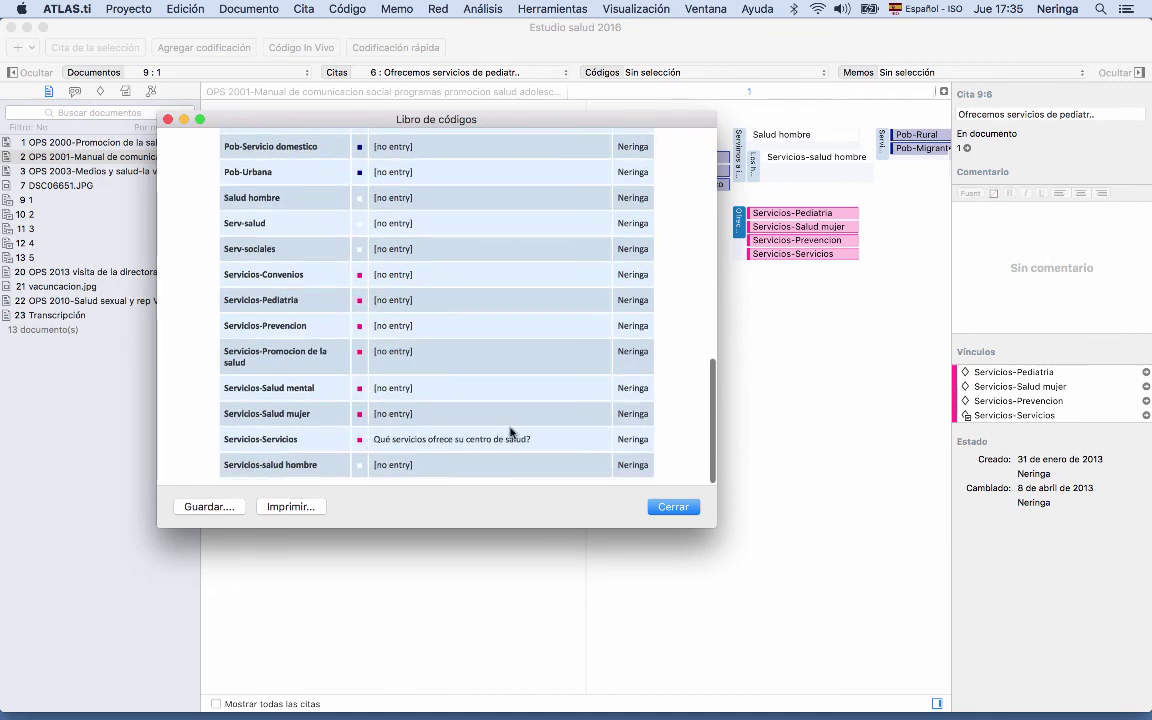
scroll(509, 432, "up", 5)
scroll(510, 432, "up", 15)
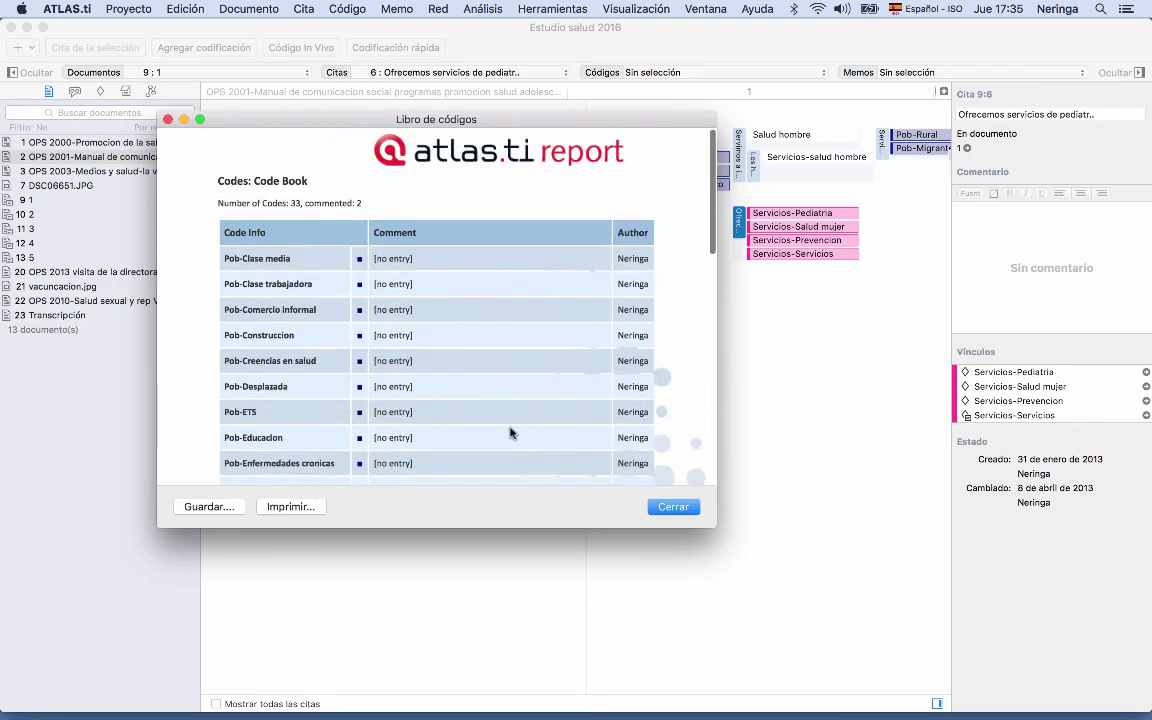
left_click(670, 508)
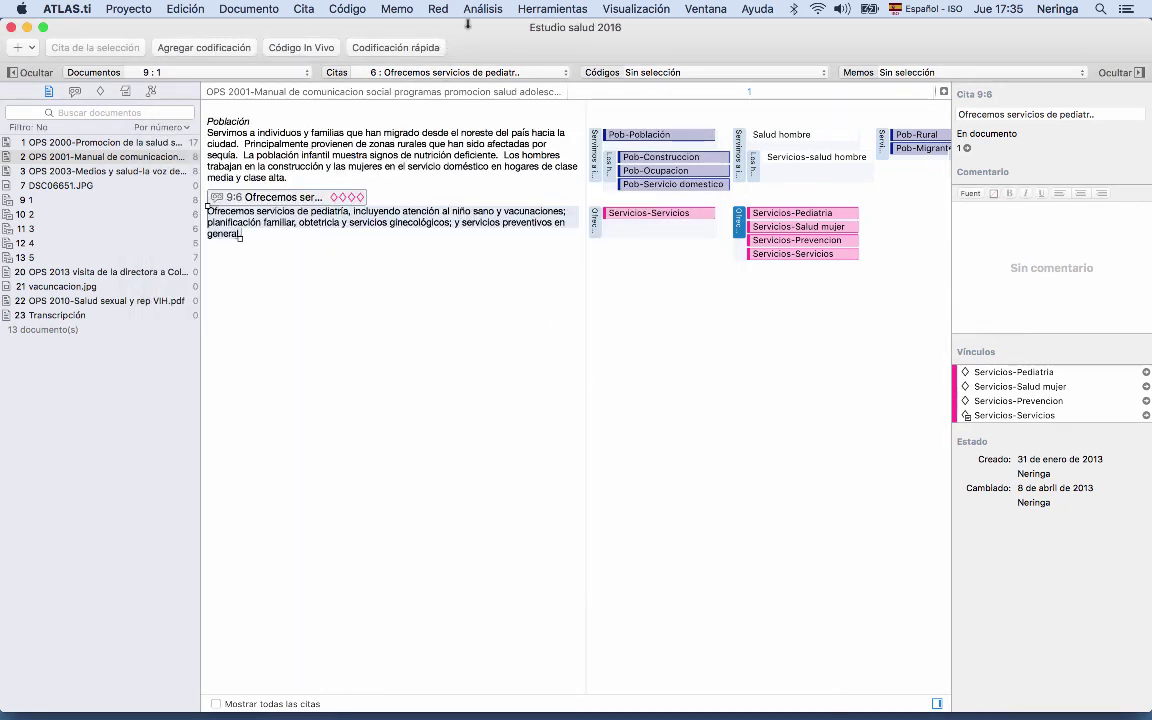
- View the available memo and network reports, and generate the list of code-code links with comments
left_click(398, 9)
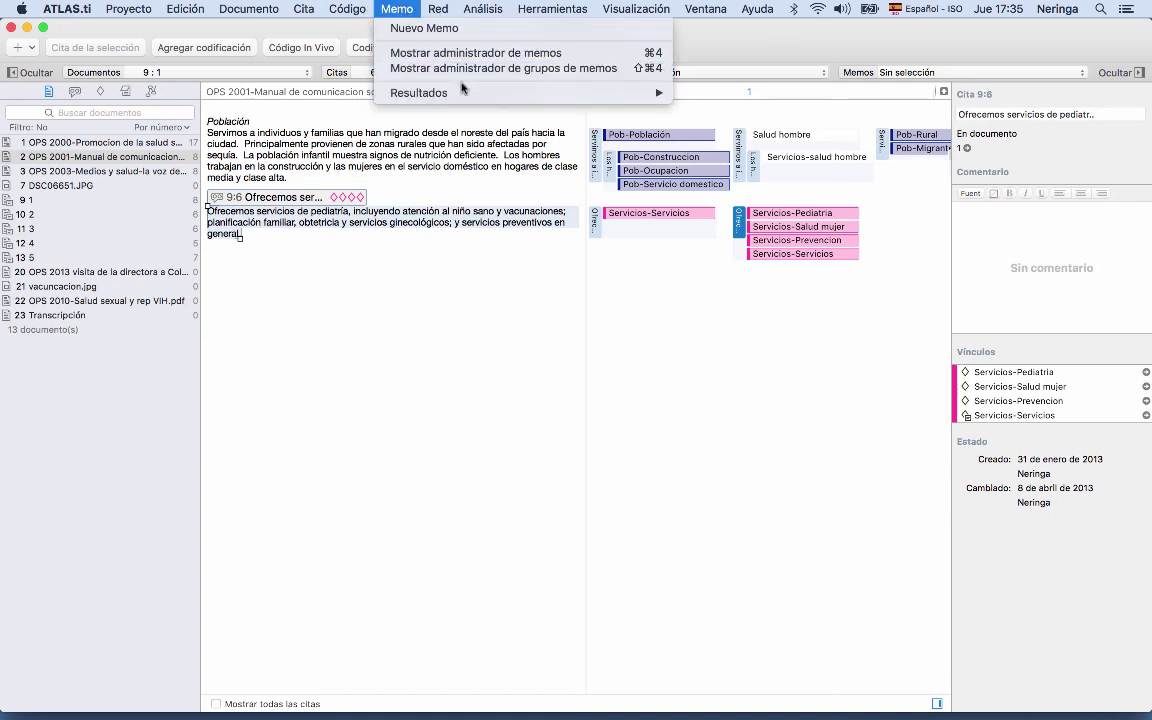
mouse_move(470, 95)
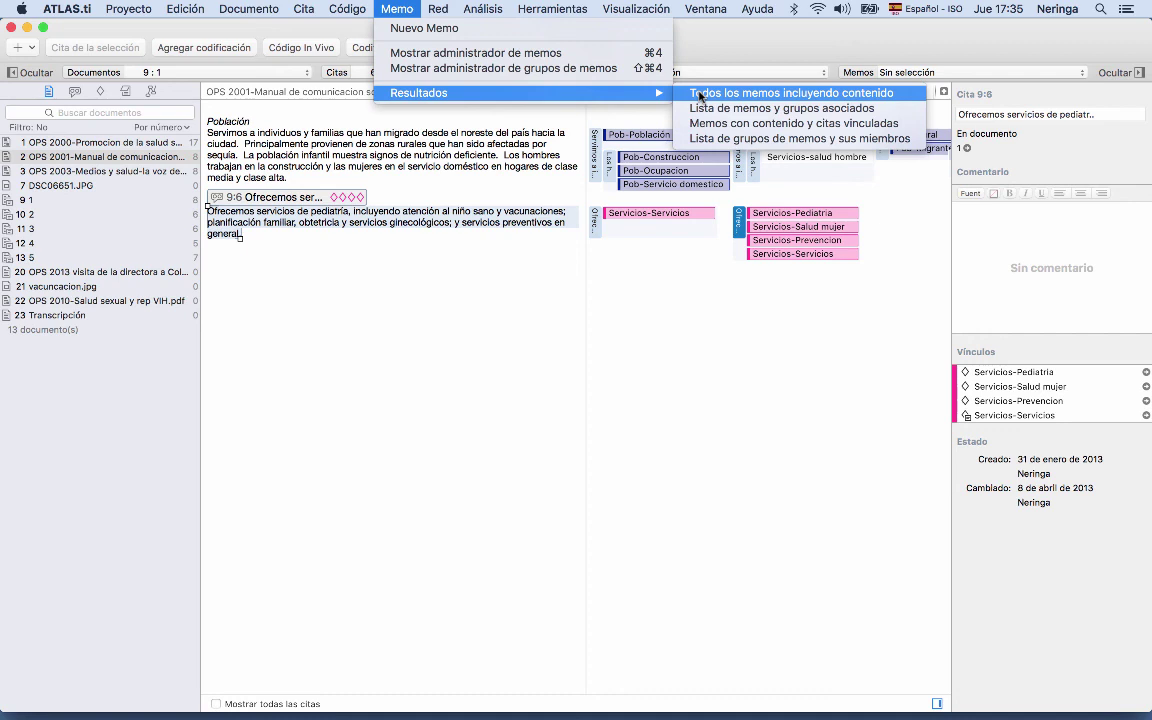
mouse_move(436, 8)
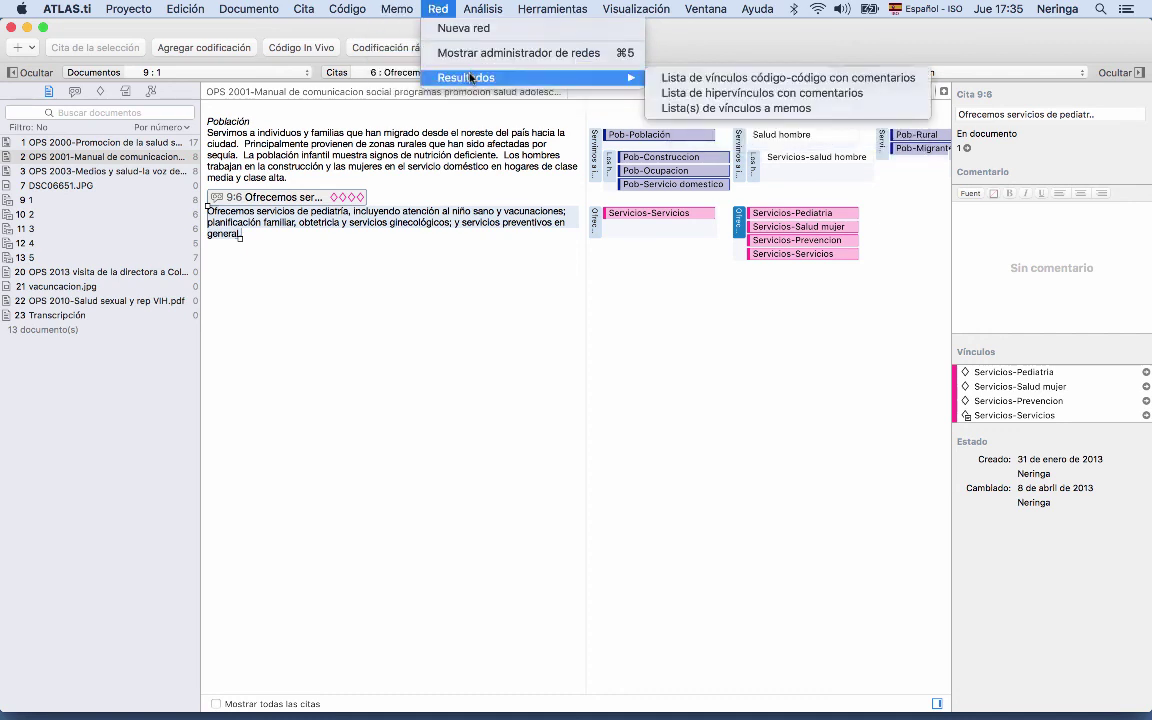
left_click(714, 78)
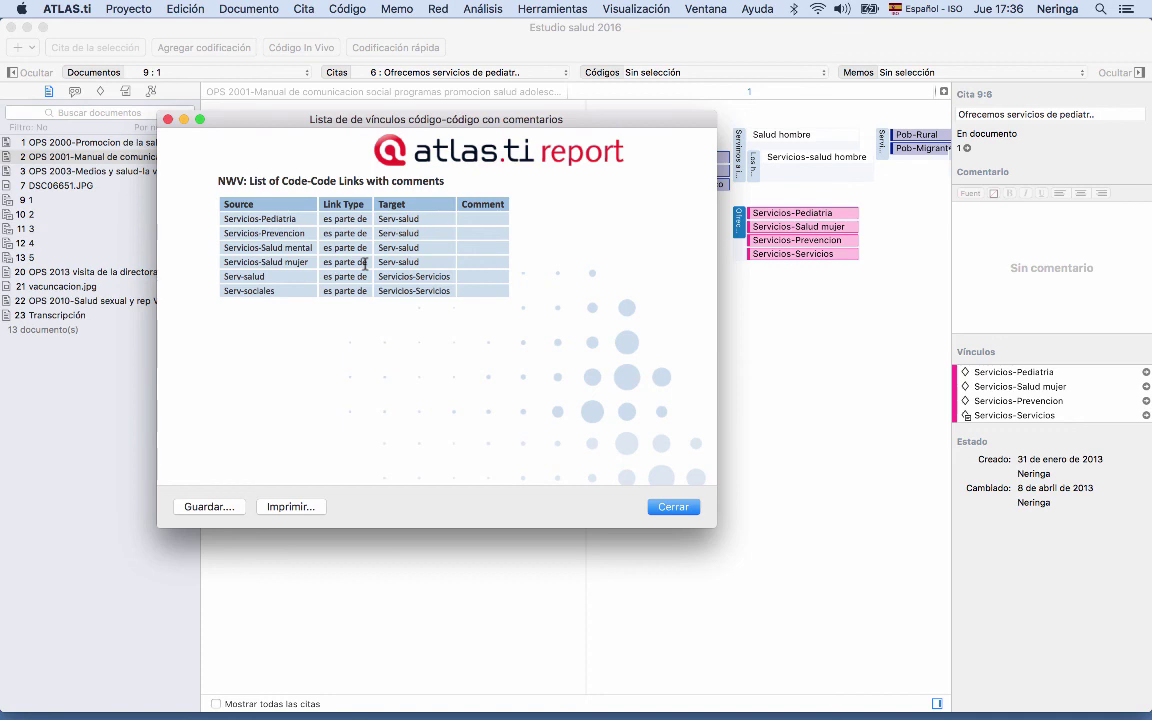
- Close the report of code-code links without saving, and view the available help and feedback options
left_click(680, 507)
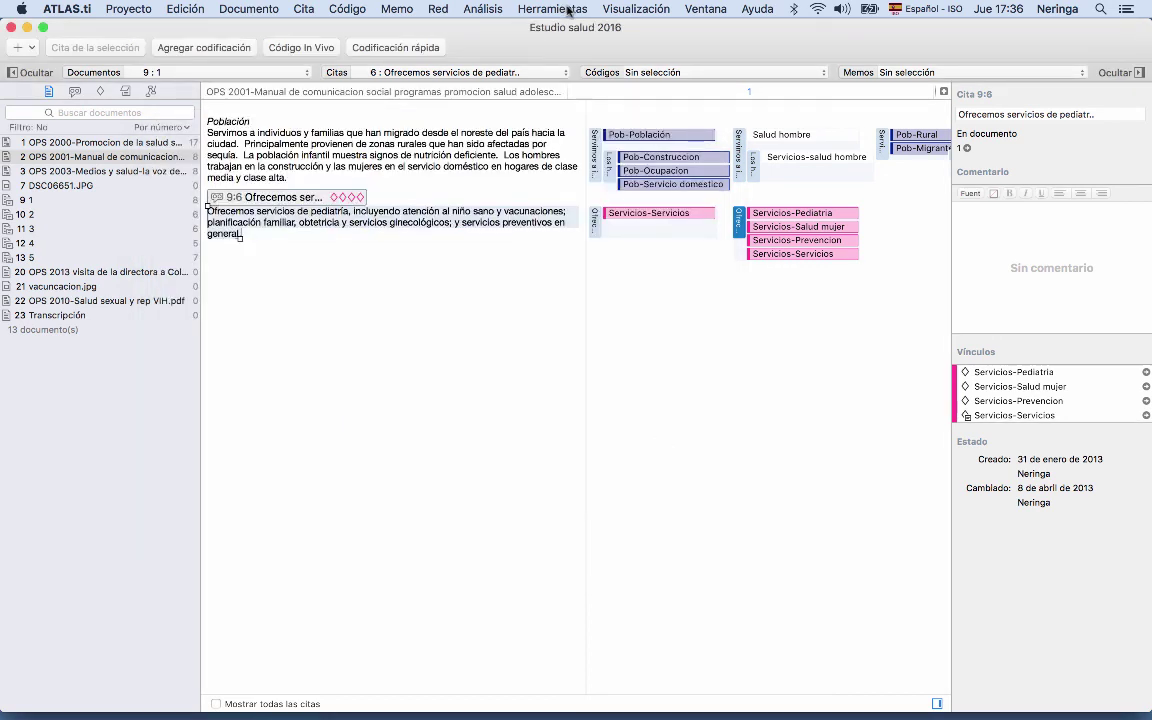
left_click(757, 9)
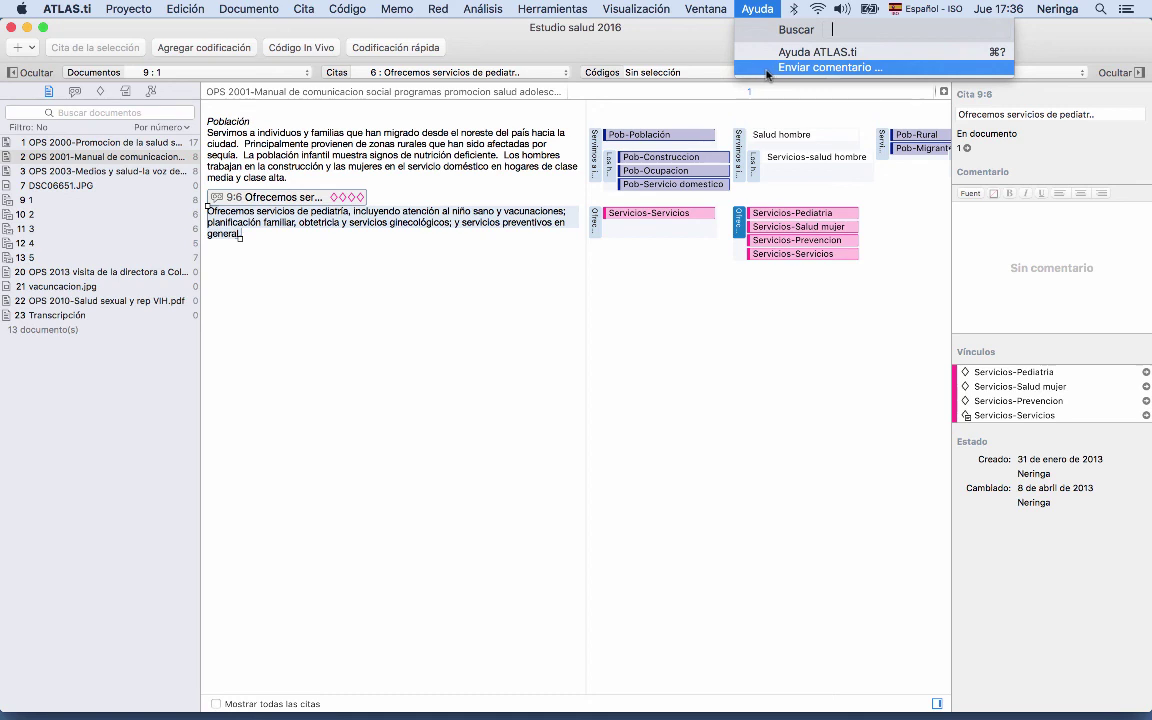
left_click(488, 149)
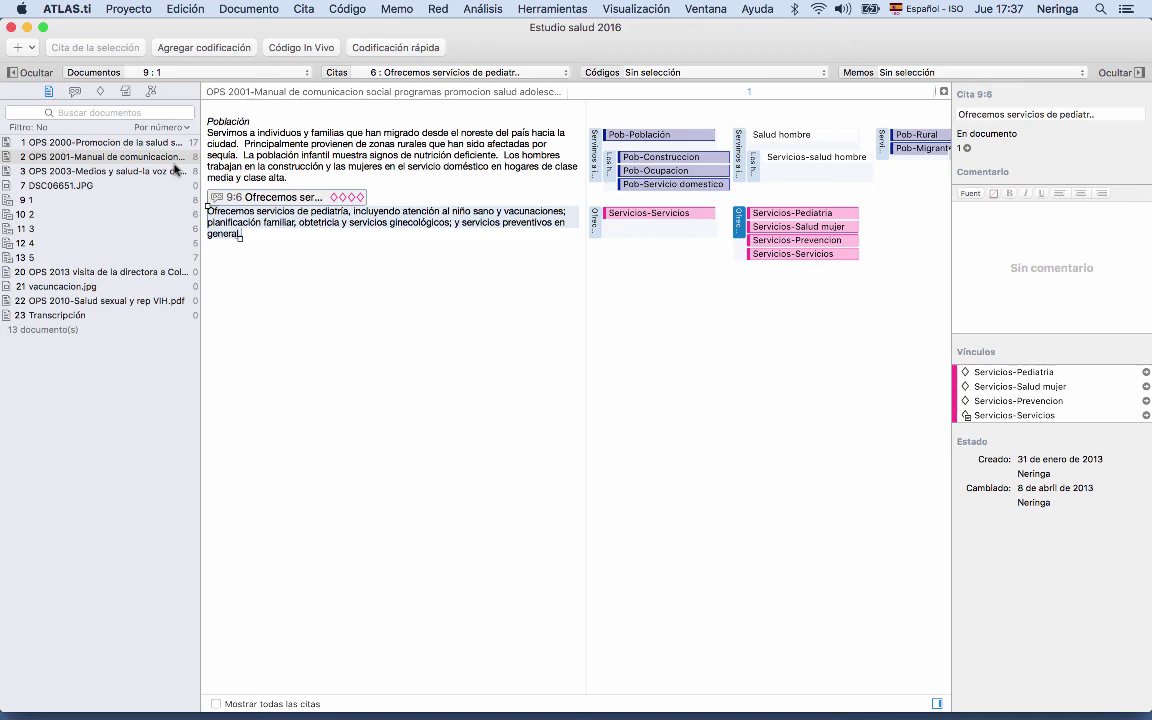
- Switch to the minimized ATLAS.ti Mac introduction presentation in PowerPoint and start its slide show from the first slide
mouse_move(694, 700)
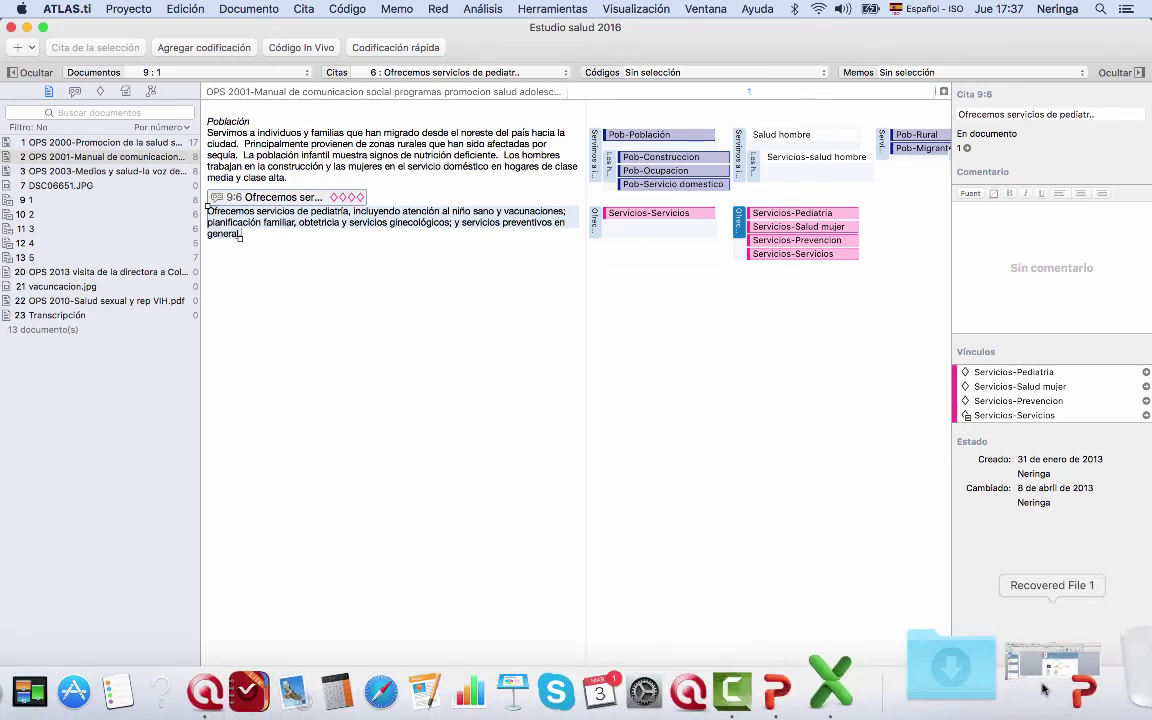
left_click(1043, 688)
key("Up")
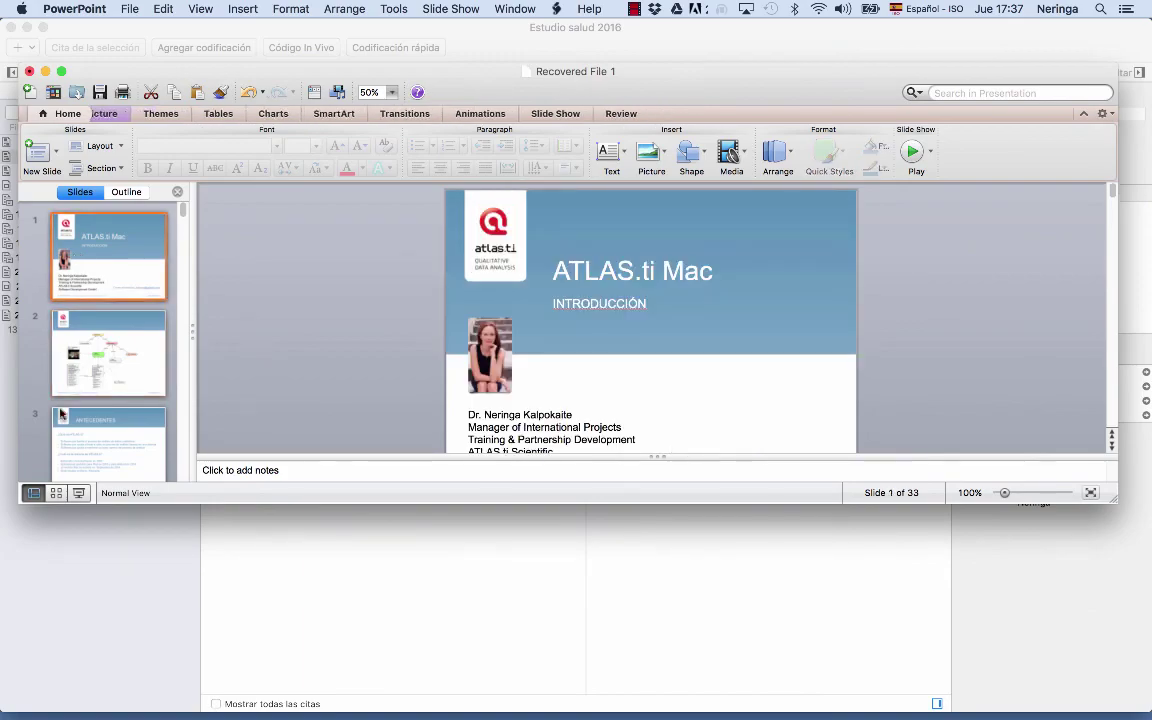
key("super+shift+Return")
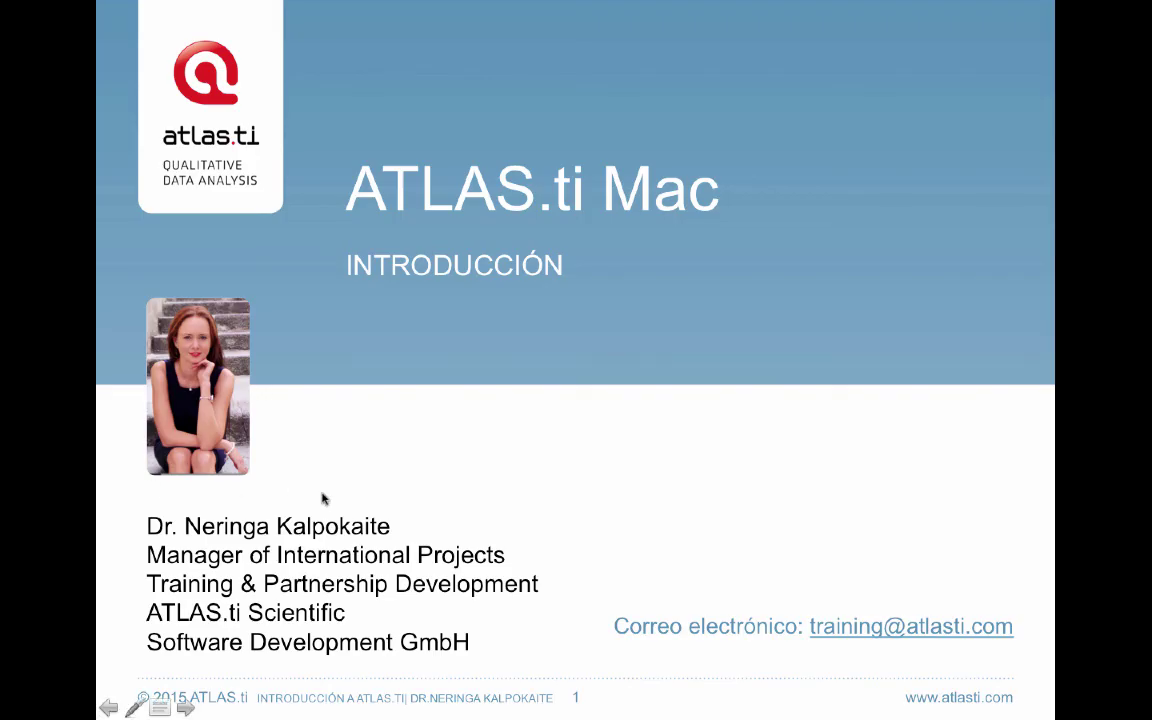